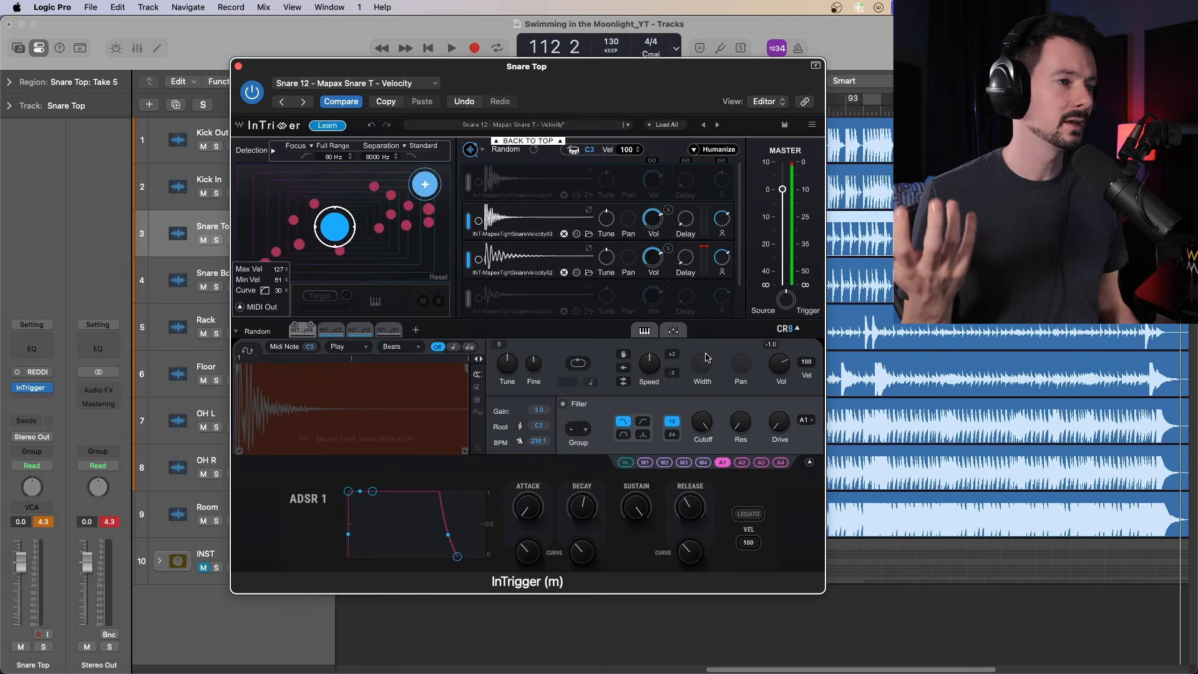
Switch to the COSMOS Sample Finder, view the acoustic tom samples, and close its window
mouse_move(637, 673)
left_click(447, 651)
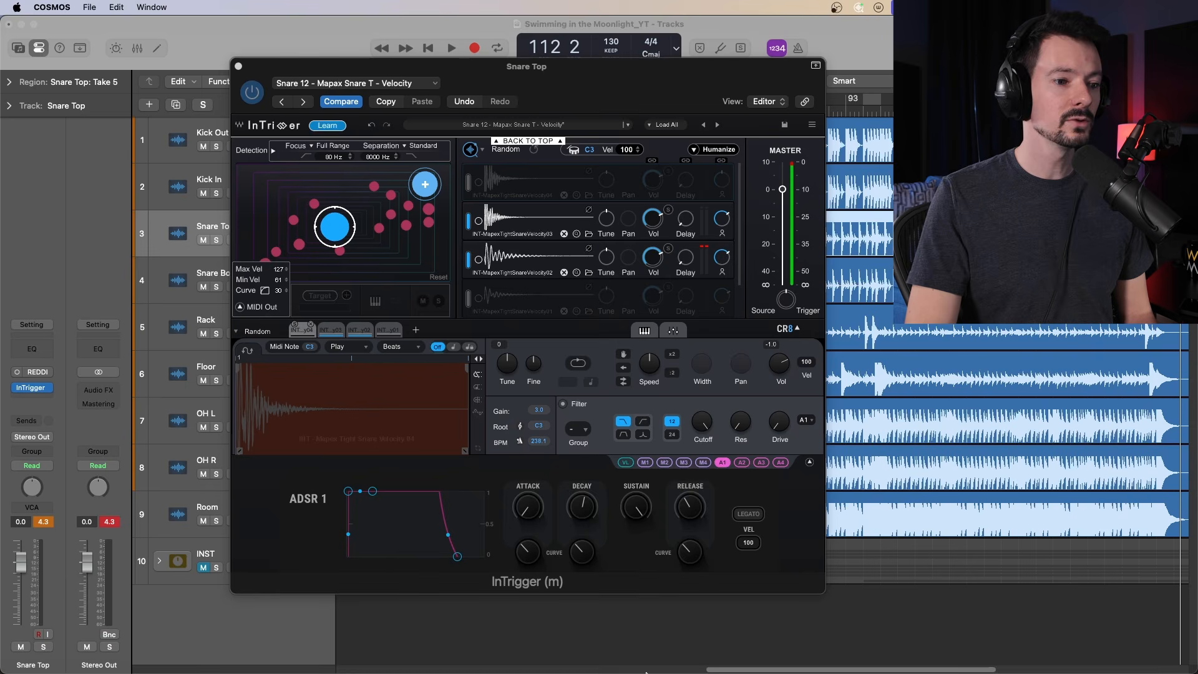
left_click(976, 663)
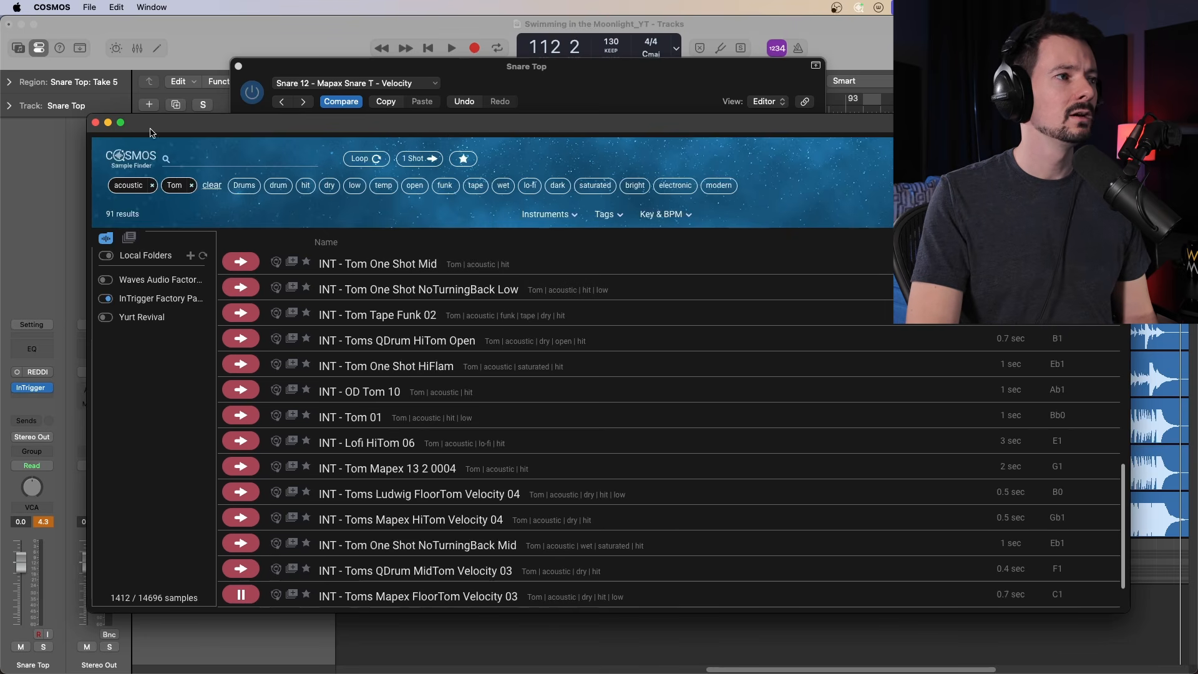
left_click_drag(149, 132, 358, 176)
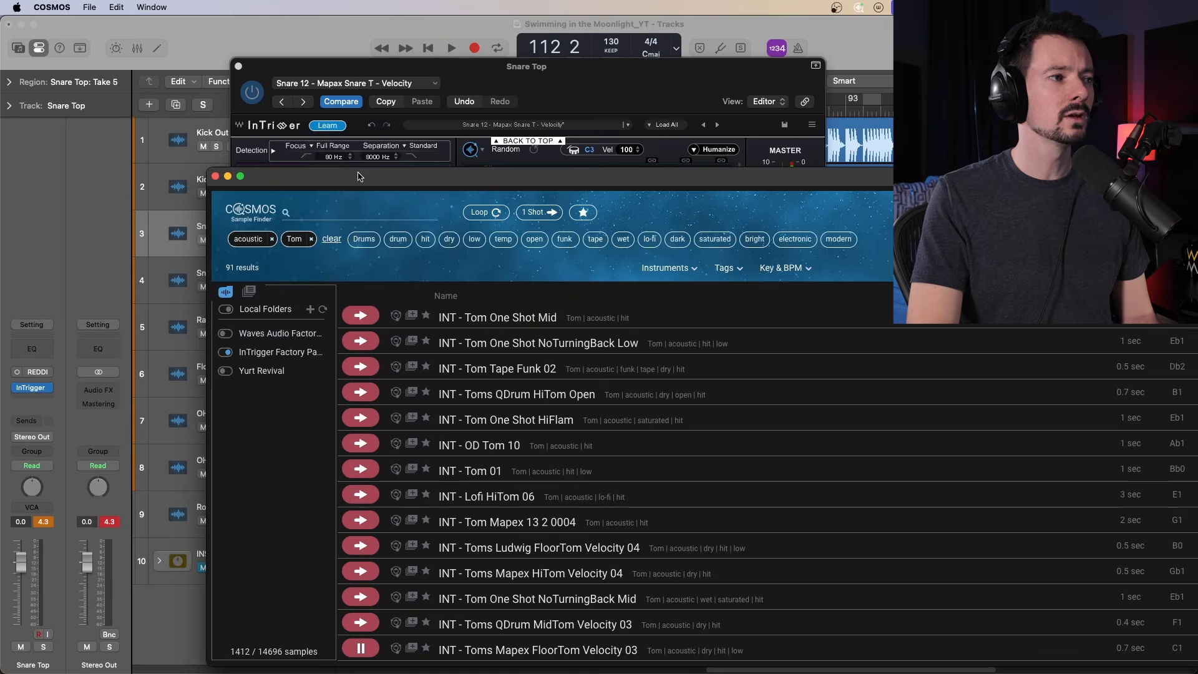
left_click(215, 176)
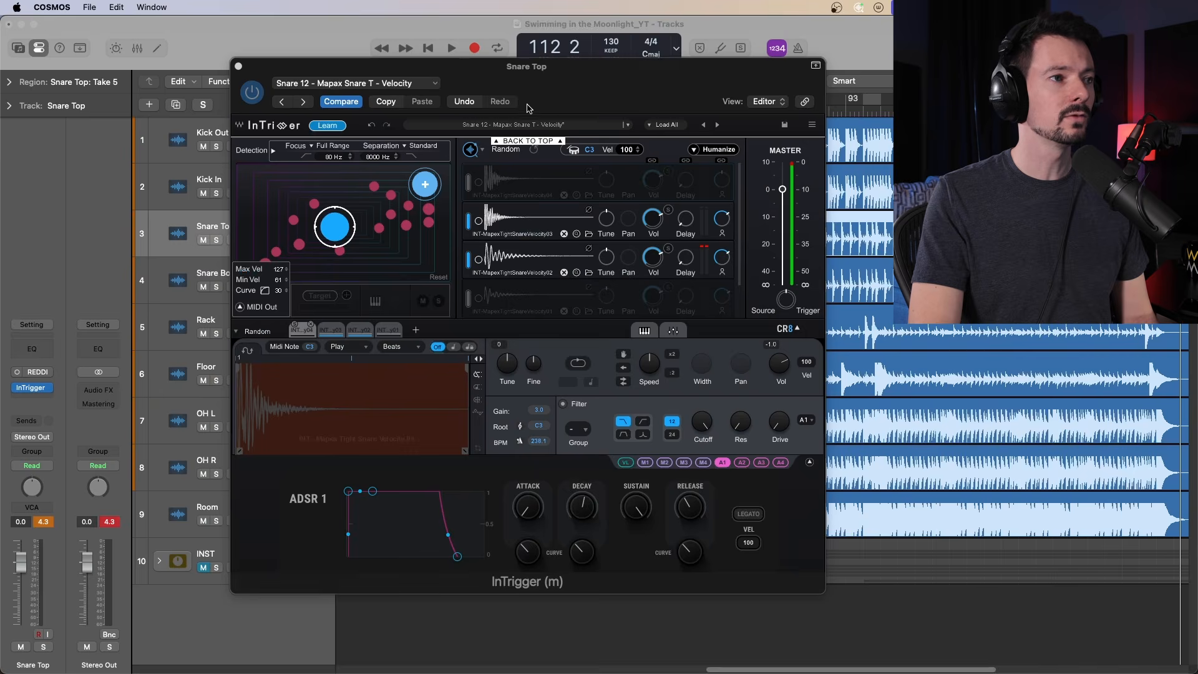
Open COSMOS from InTrigger, audition Tom One Shot Mid and Tom One Shot NoTurningBack Low, and close the browser
left_click(470, 151)
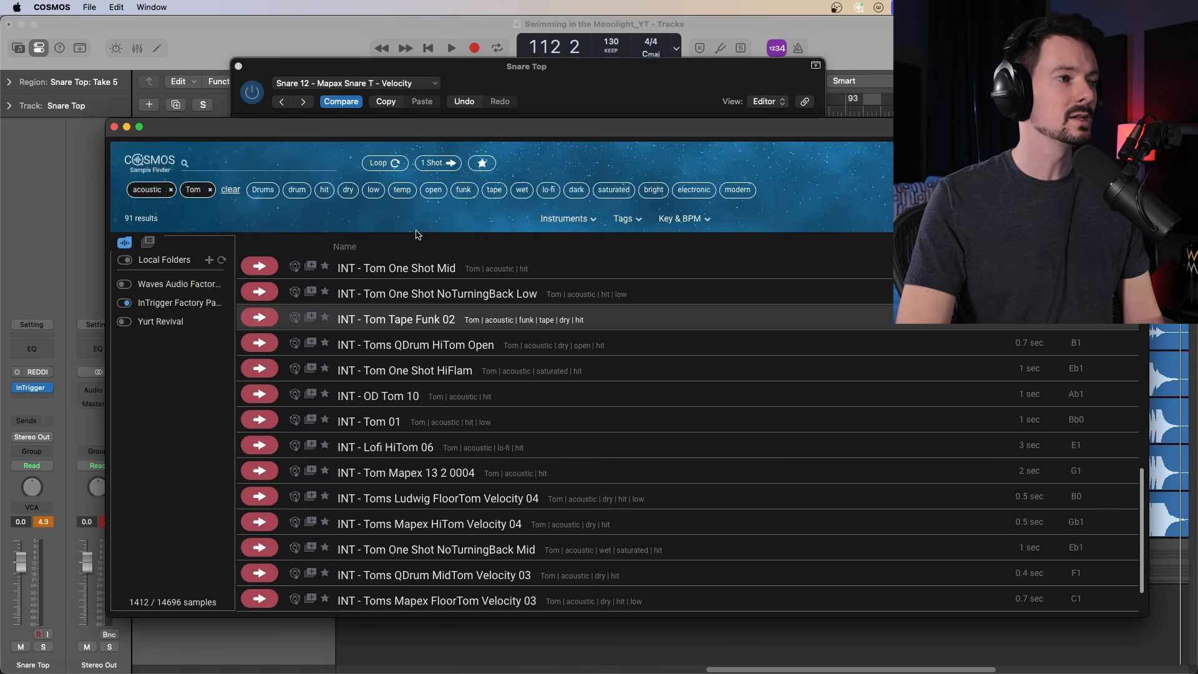
left_click(260, 266)
left_click(260, 292)
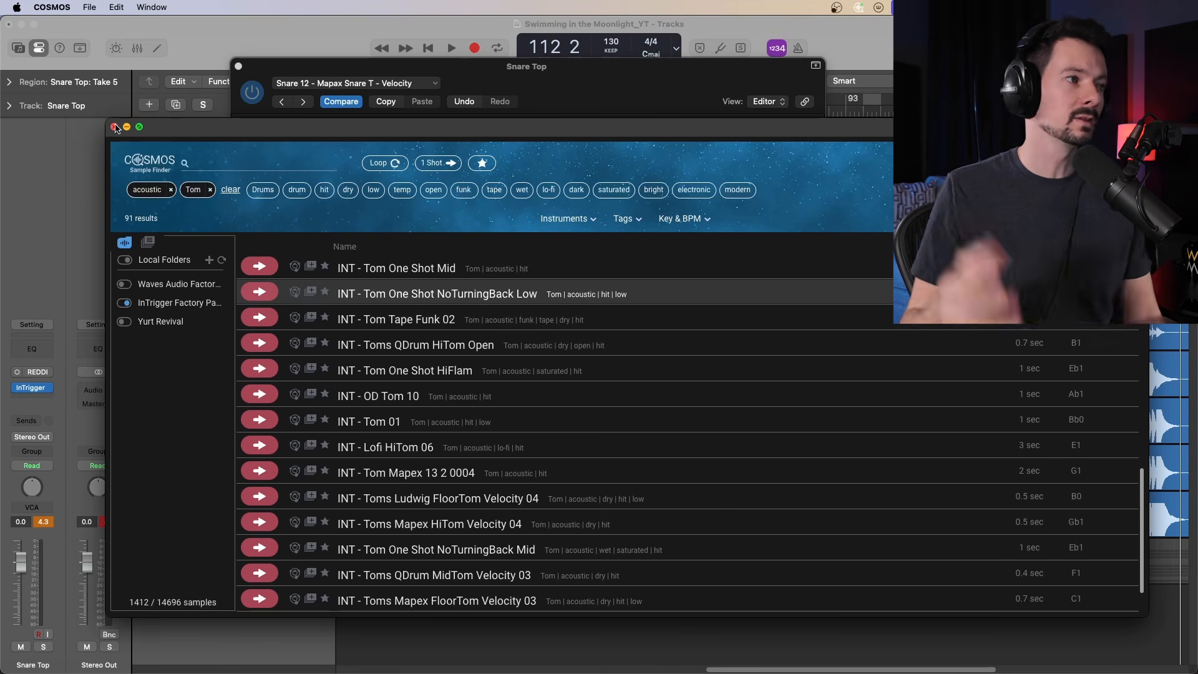
left_click(114, 127)
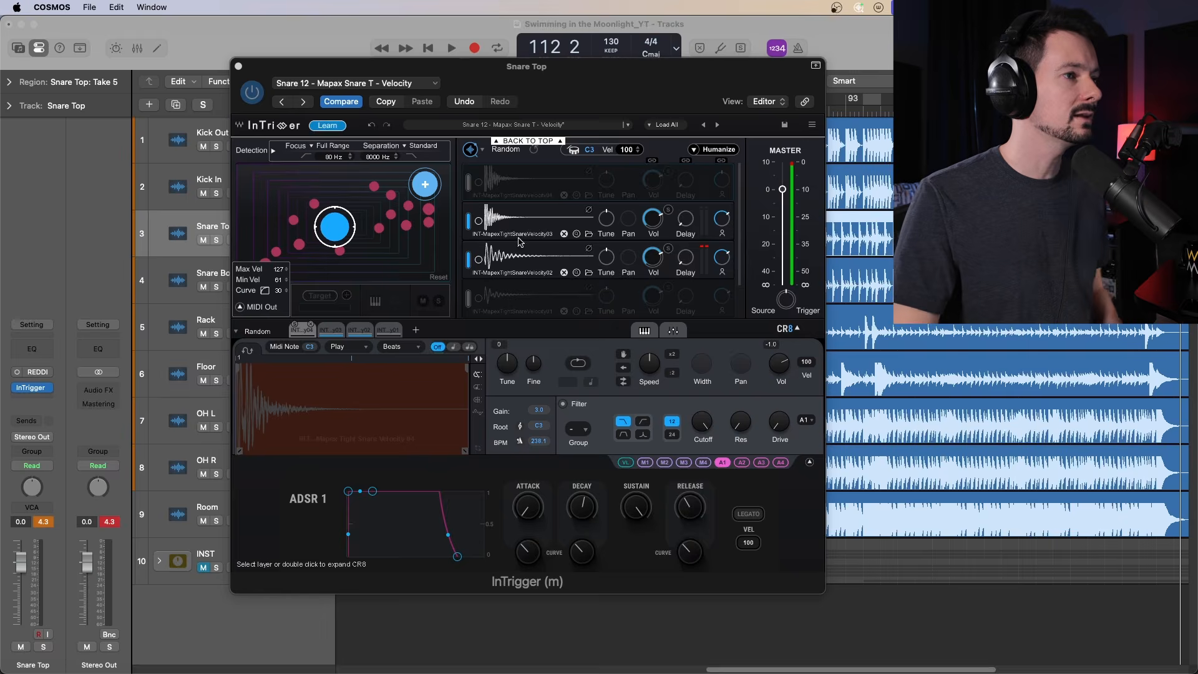
Close the plug-in window, show the mixer, and remove InTrigger from the Snare Top channel
key("super+w")
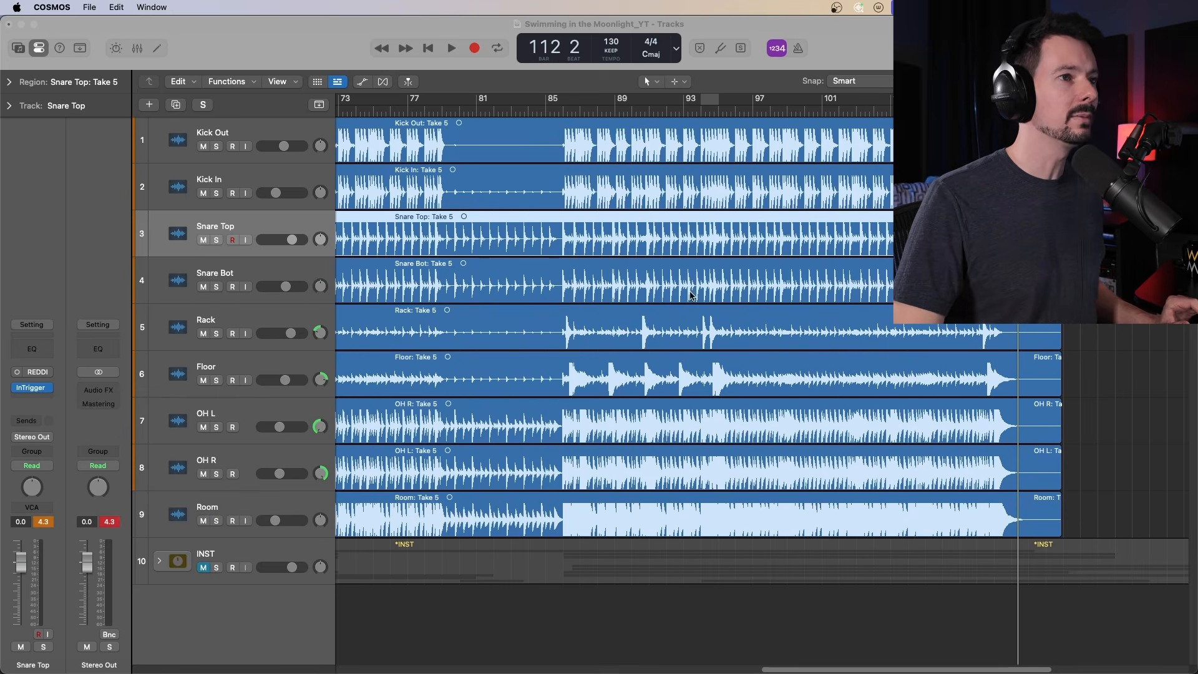
left_click(496, 23)
key("x")
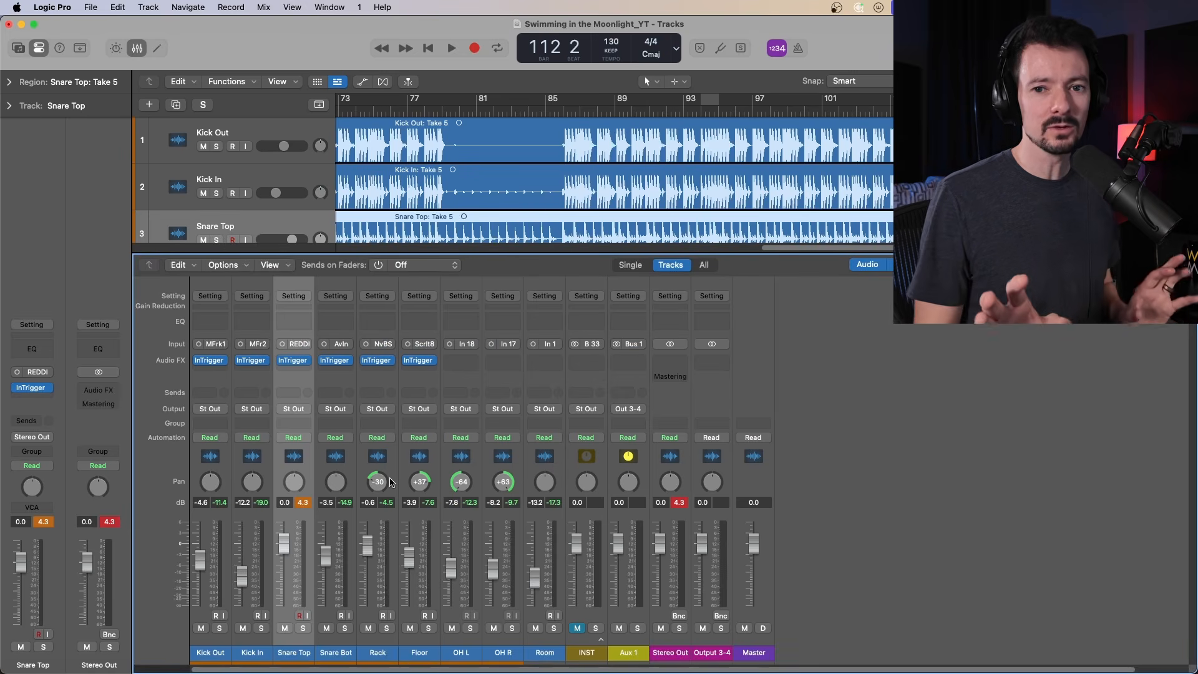
left_click(311, 342)
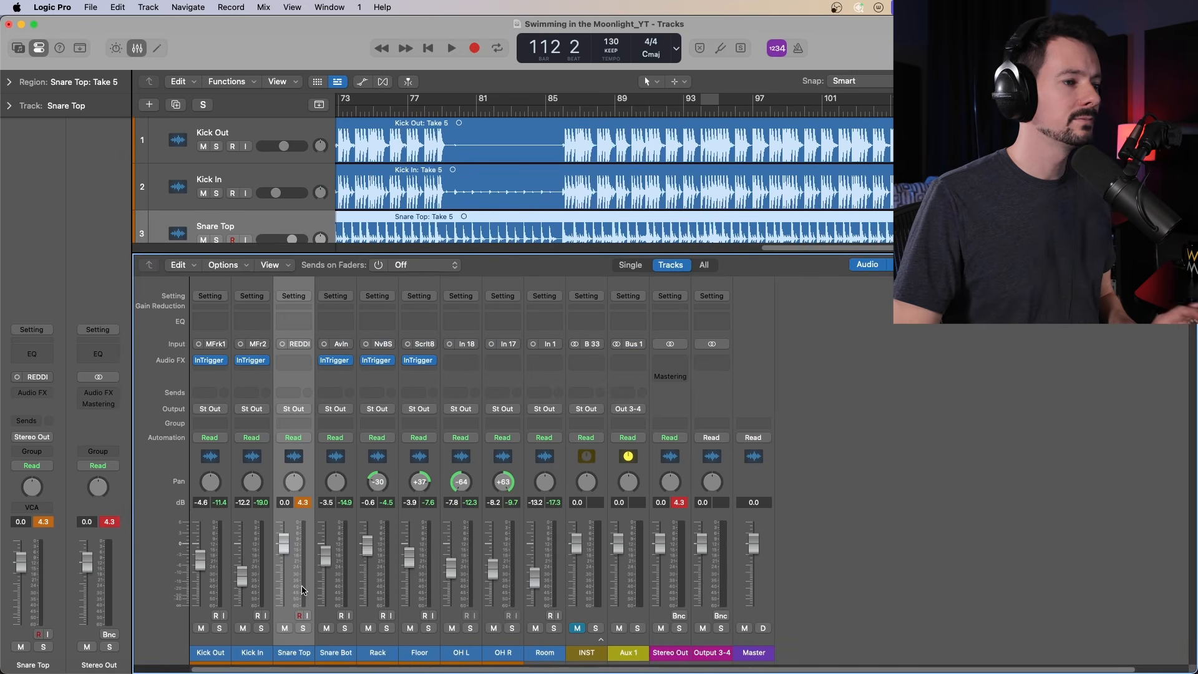
Bypass InTrigger on the Kick Out, Kick In, Snare Bot, Rack and Floor channels together
left_click_drag(209, 460, 360, 375)
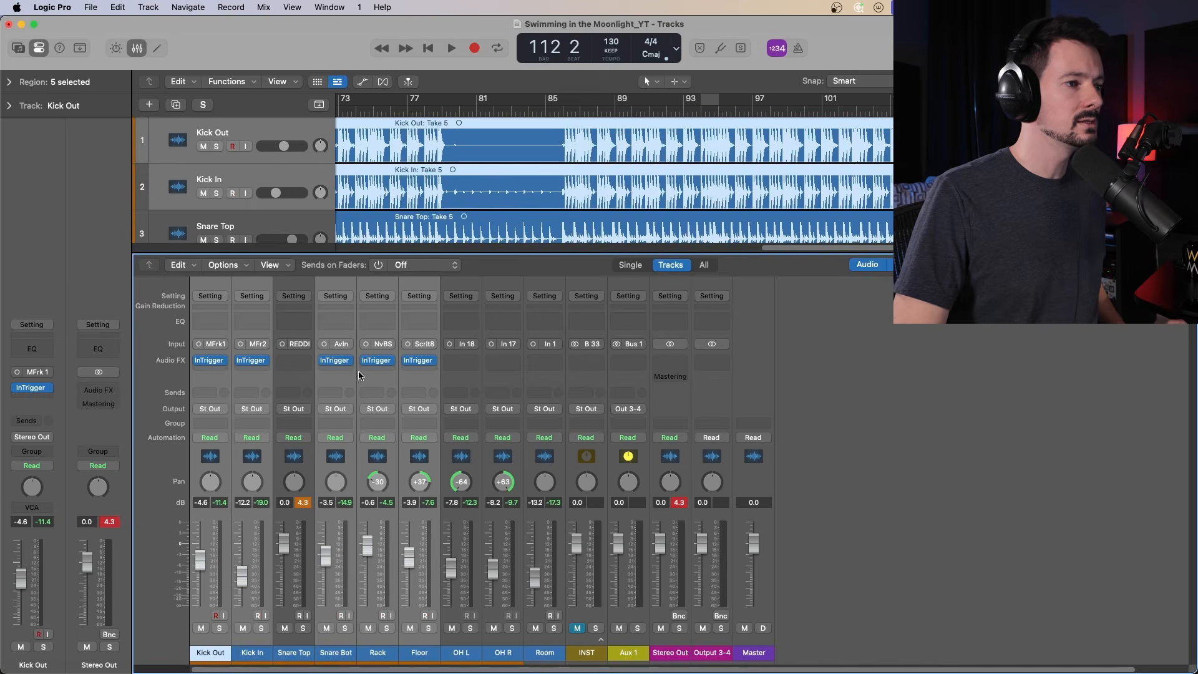
left_click(324, 362)
Hide the mixer and play the unprocessed drum tracks from bar 86
left_click(561, 116)
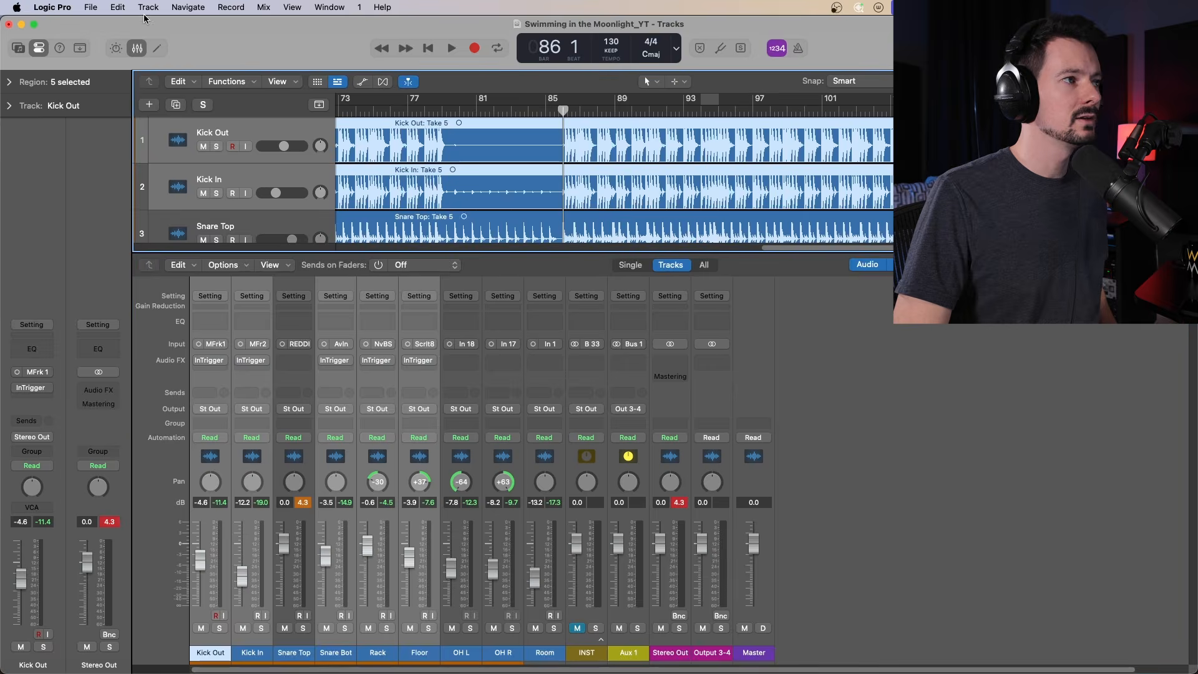
left_click(138, 48)
key("space")
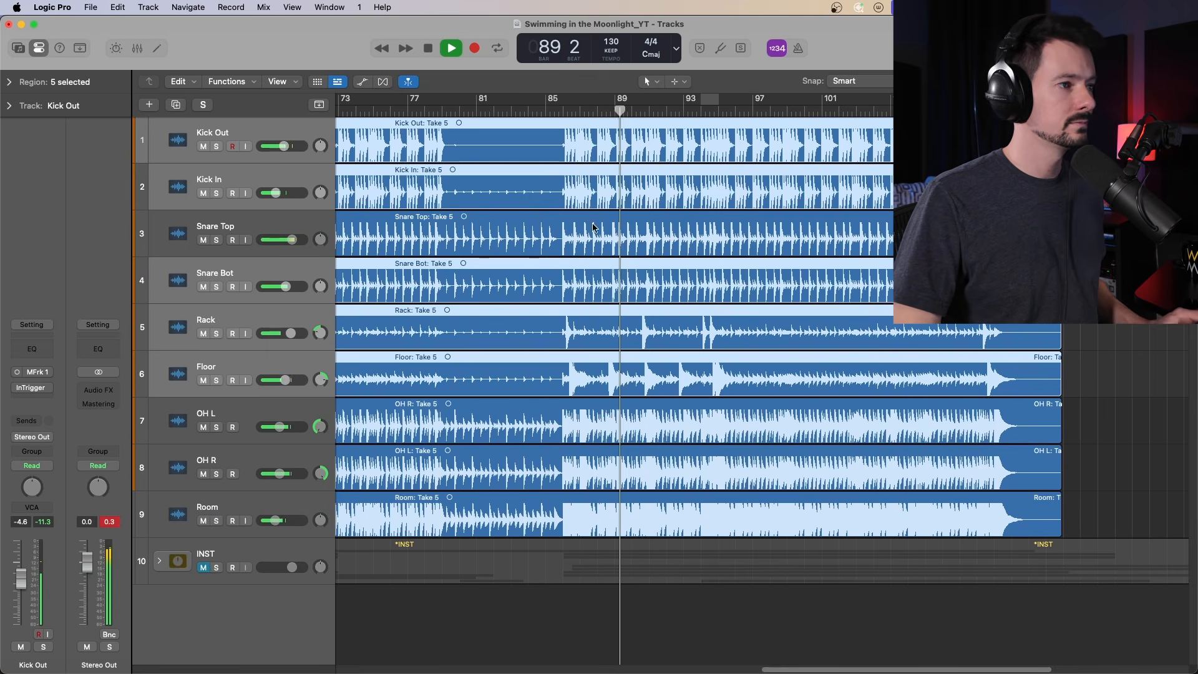
key("space")
Solo the Snare Top track and play it from bar 86
left_click(272, 224)
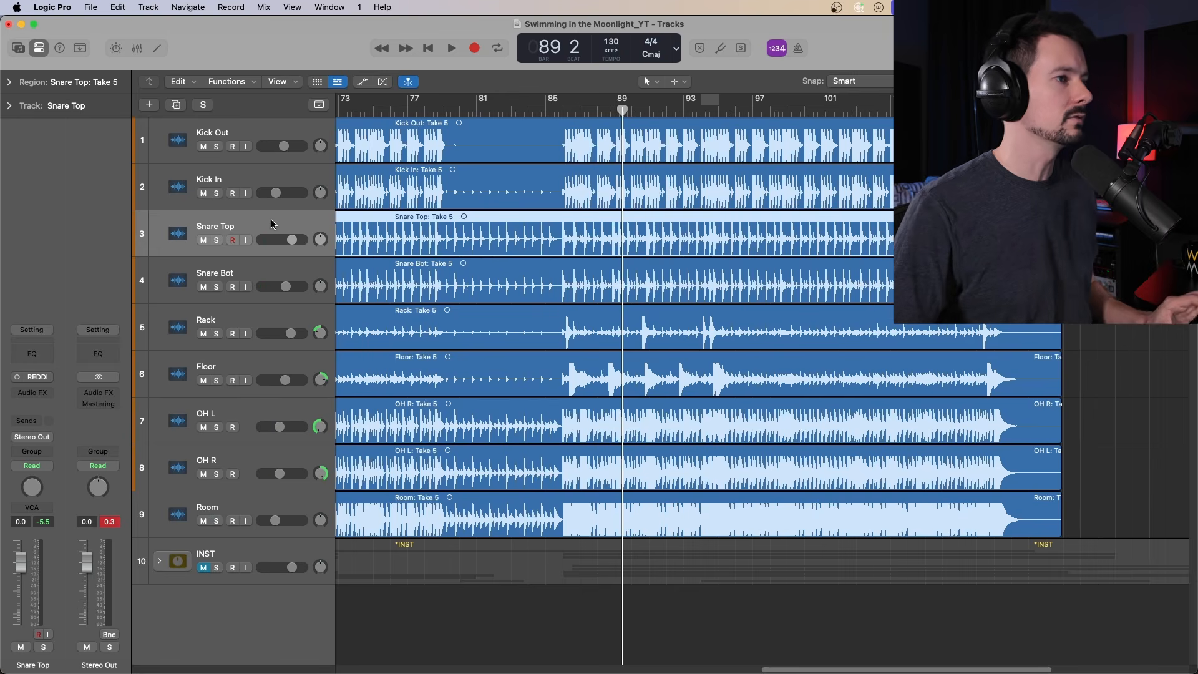
left_click(43, 649)
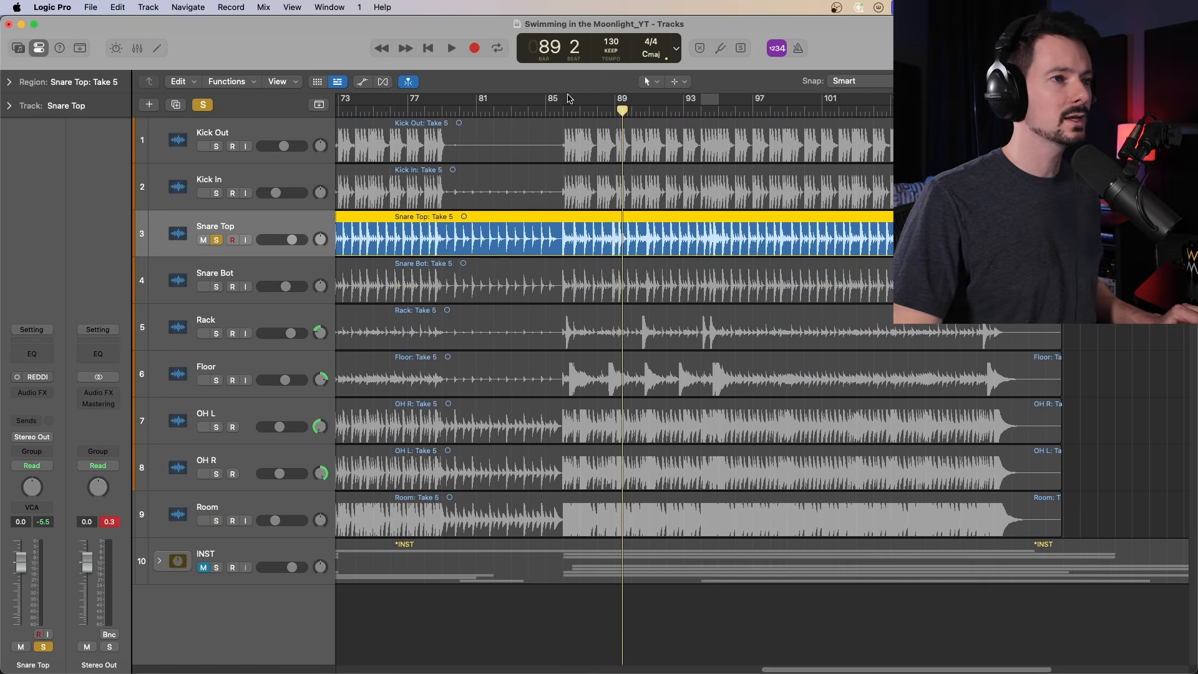
left_click(564, 109)
key("space")
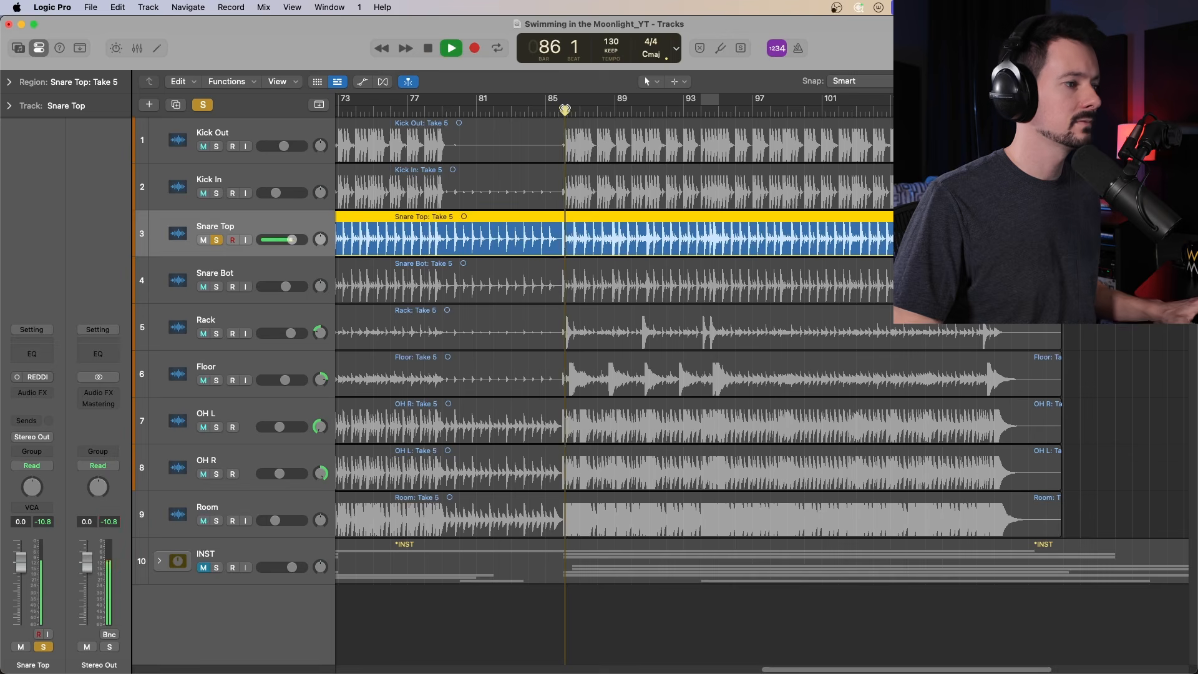
Insert a mono InTrigger on the Snare Top channel, stop playback, and move the plug-in window clear of the ruler
left_click(32, 393)
mouse_move(58, 375)
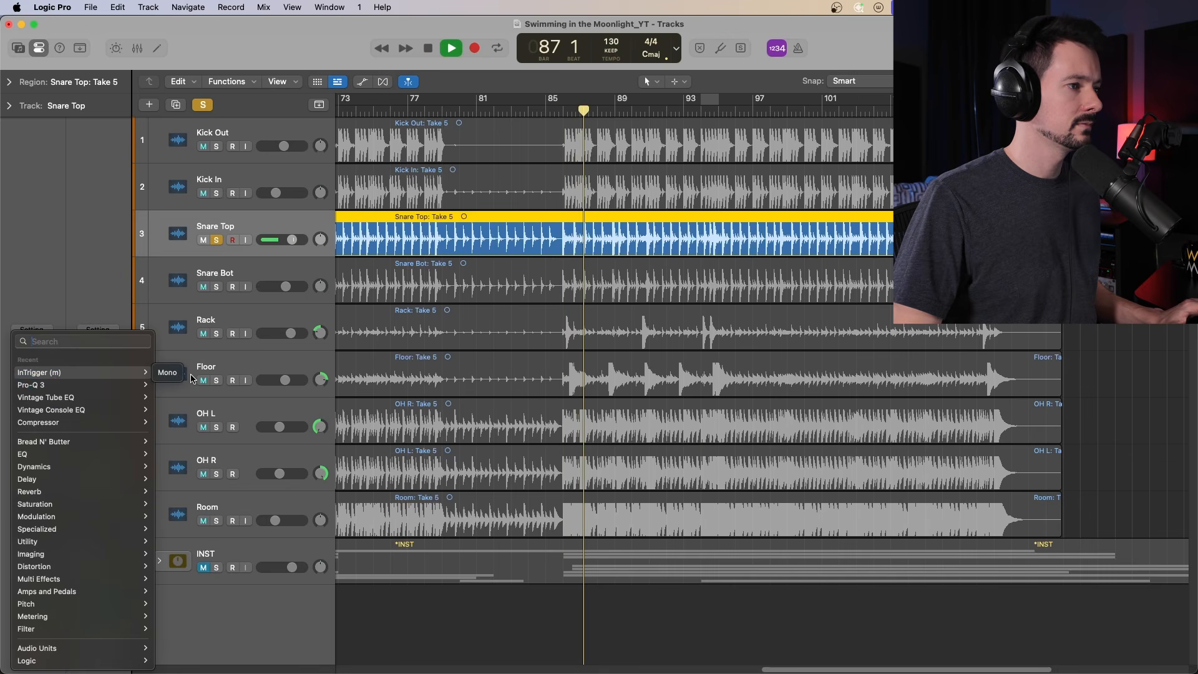
left_click(170, 375)
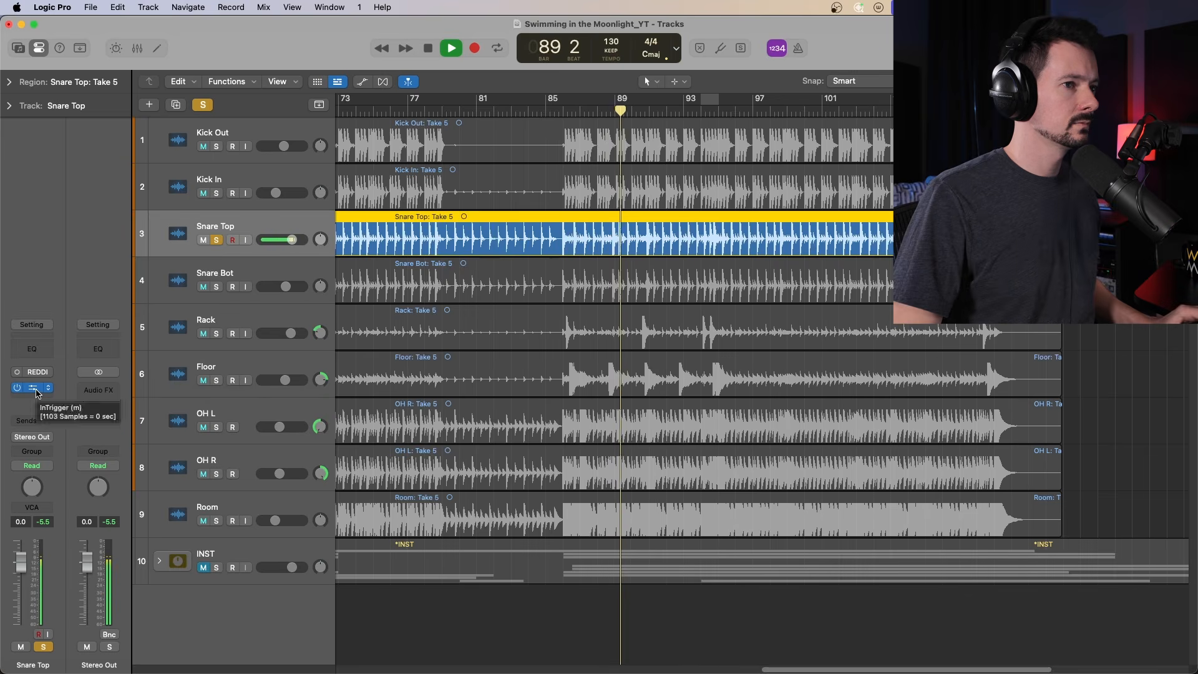
left_click(30, 388)
key("space")
left_click_drag(656, 132, 495, 229)
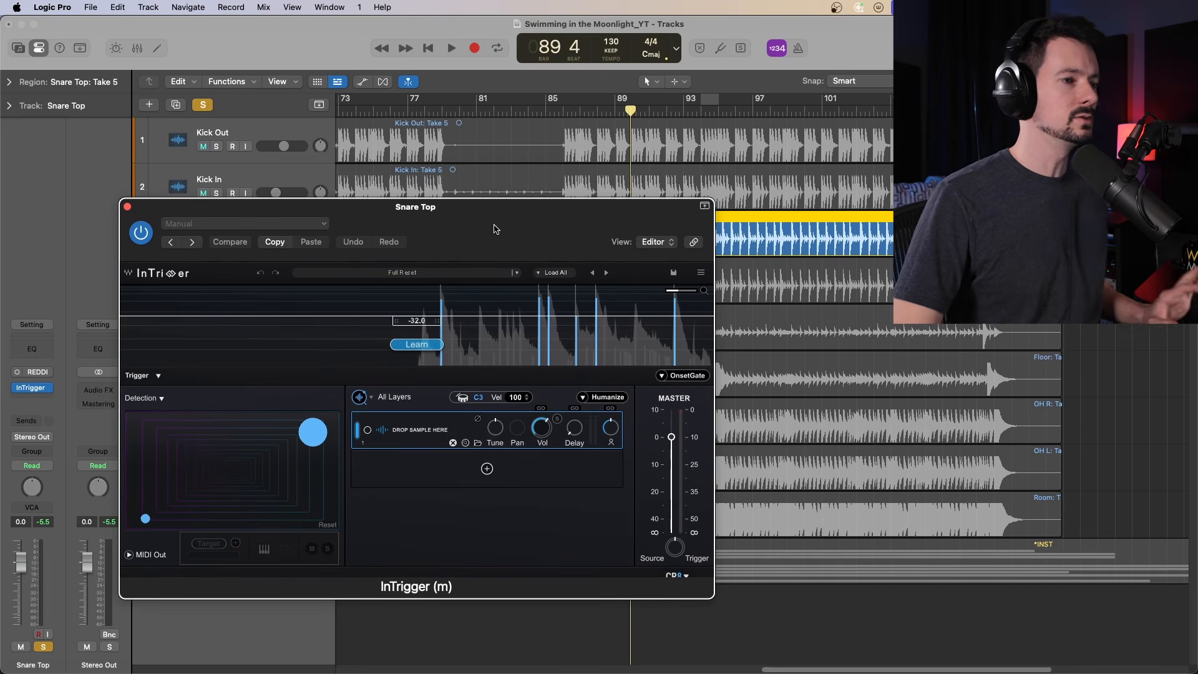
Play the soloed snare from just before bar 86 and run InTrigger's Learn detection on it
left_click(559, 115)
key("space")
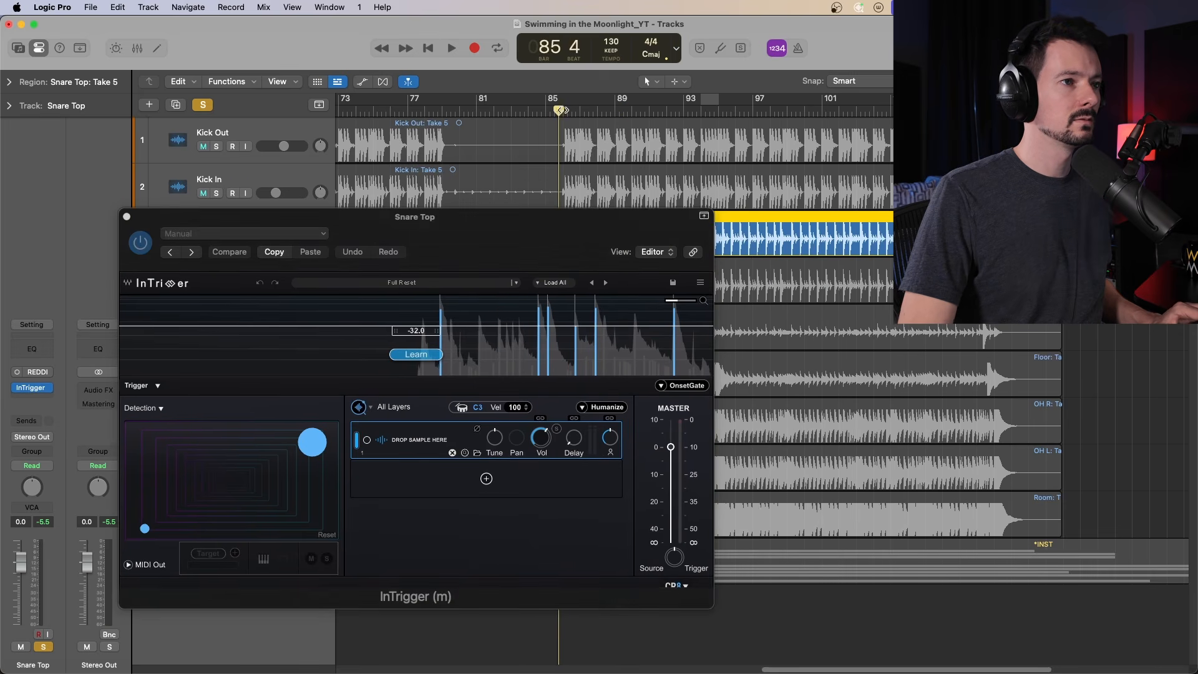
left_click(416, 354)
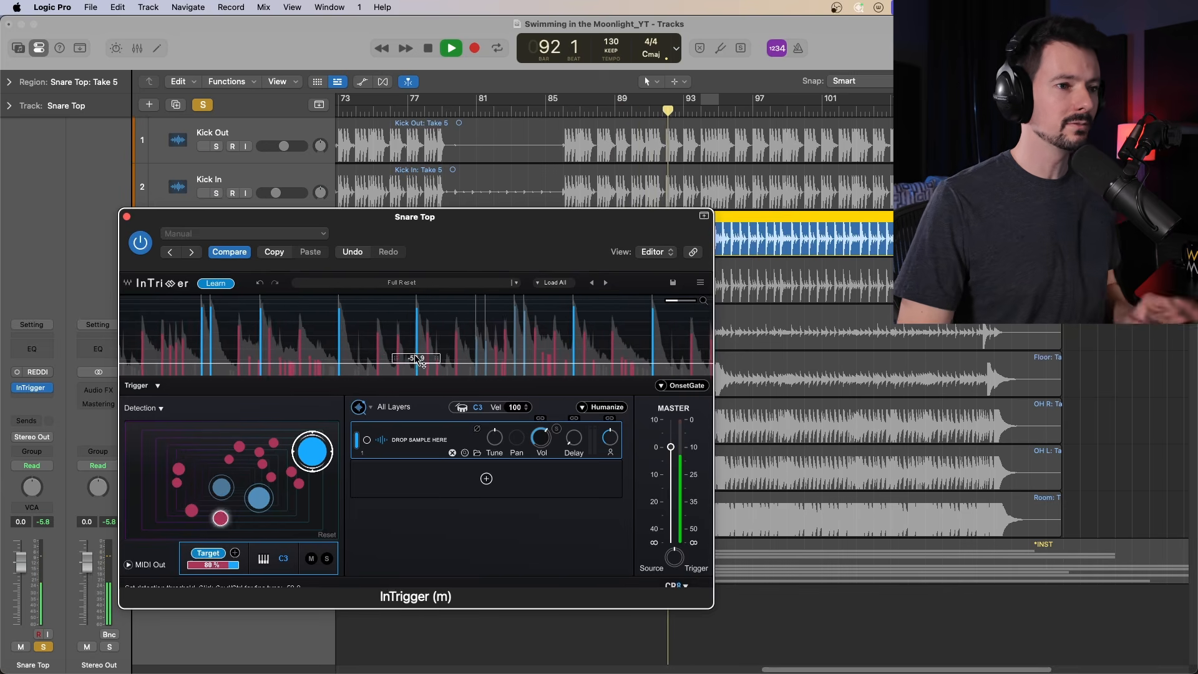
Reposition the InTrigger window and replay the soloed snare to check the learned hit detection
left_click_drag(580, 242, 599, 270)
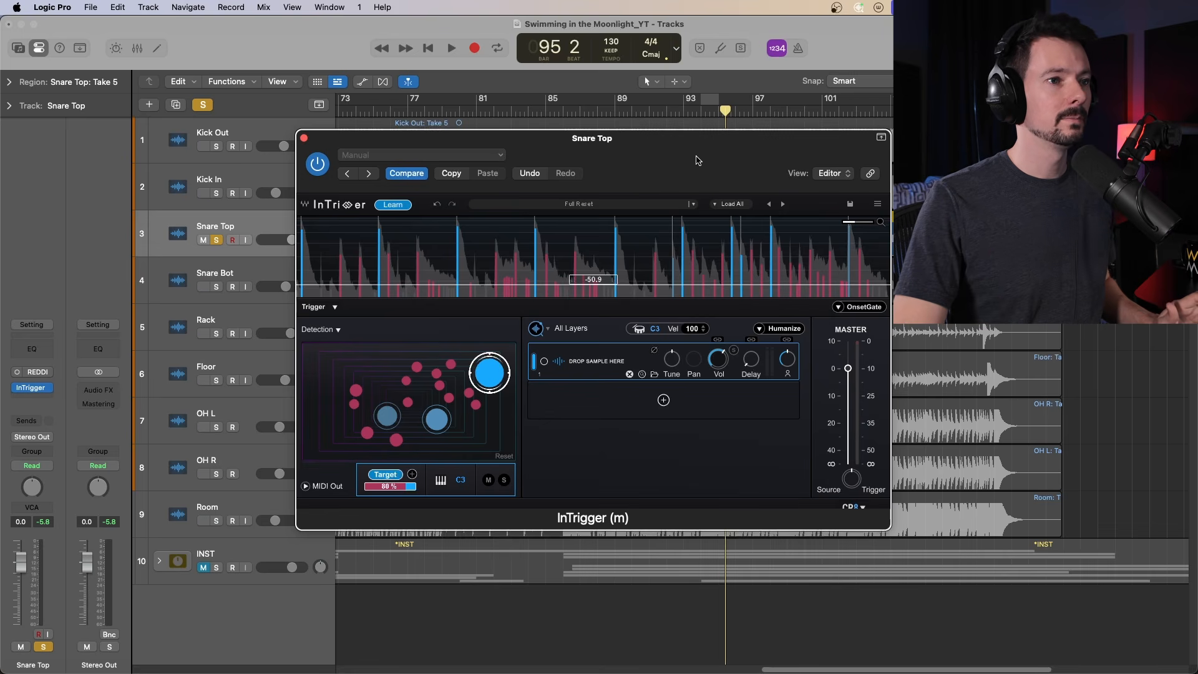
left_click_drag(696, 156, 695, 156)
key("space")
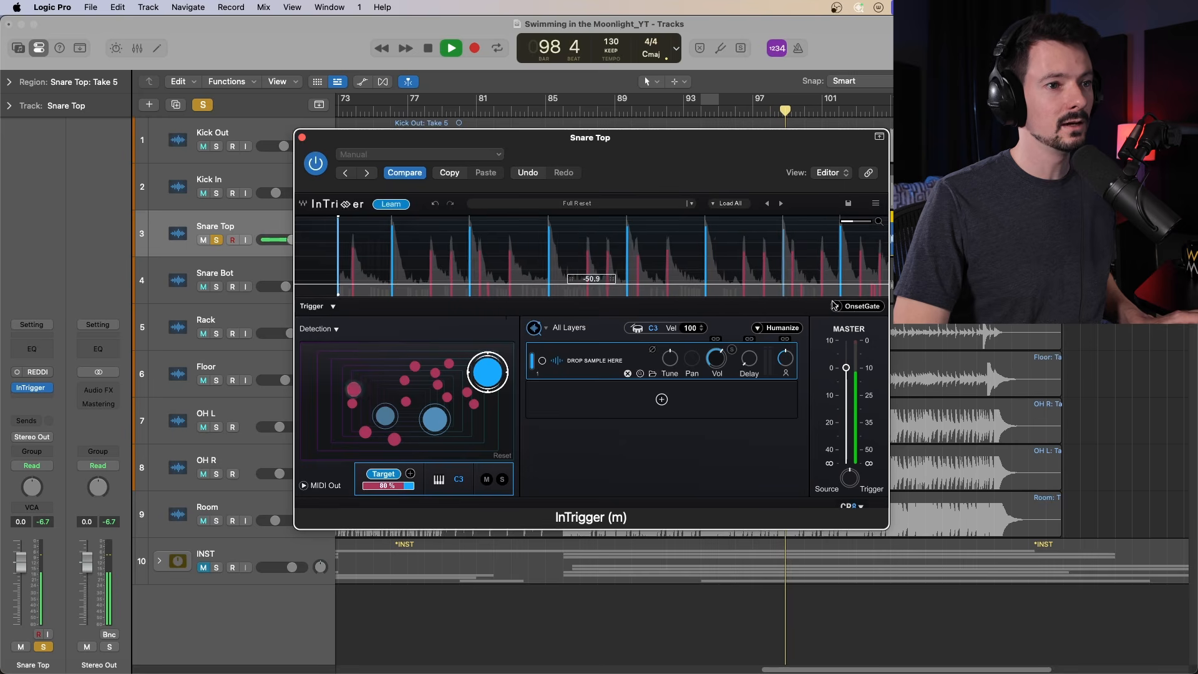
key("space")
Expand InTrigger's OnsetGate controls and fine-tune its Release, Hold and Attack while the snare plays
left_click(836, 307)
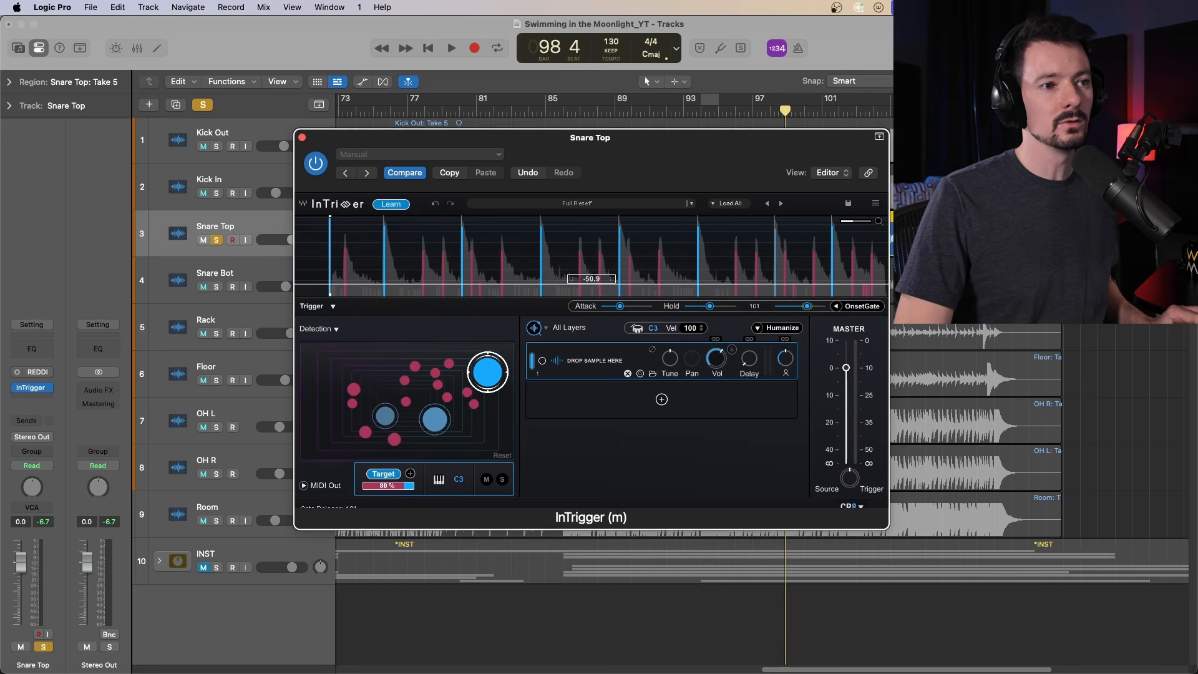
key("space")
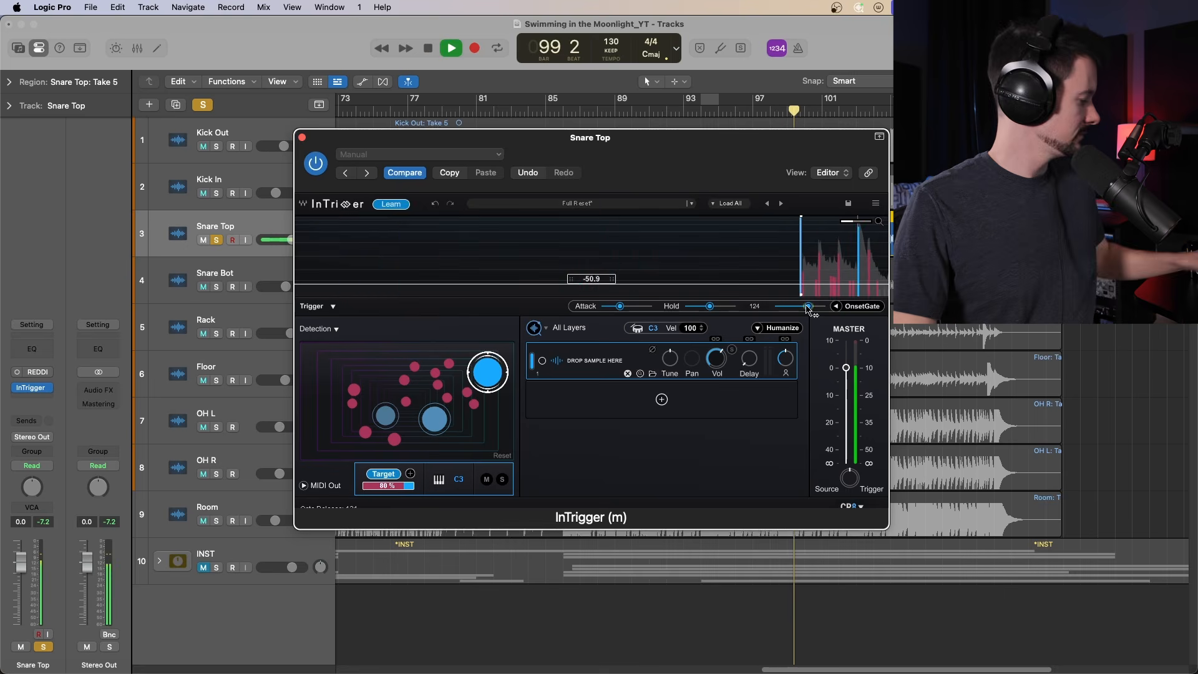
left_click_drag(809, 307, 803, 306)
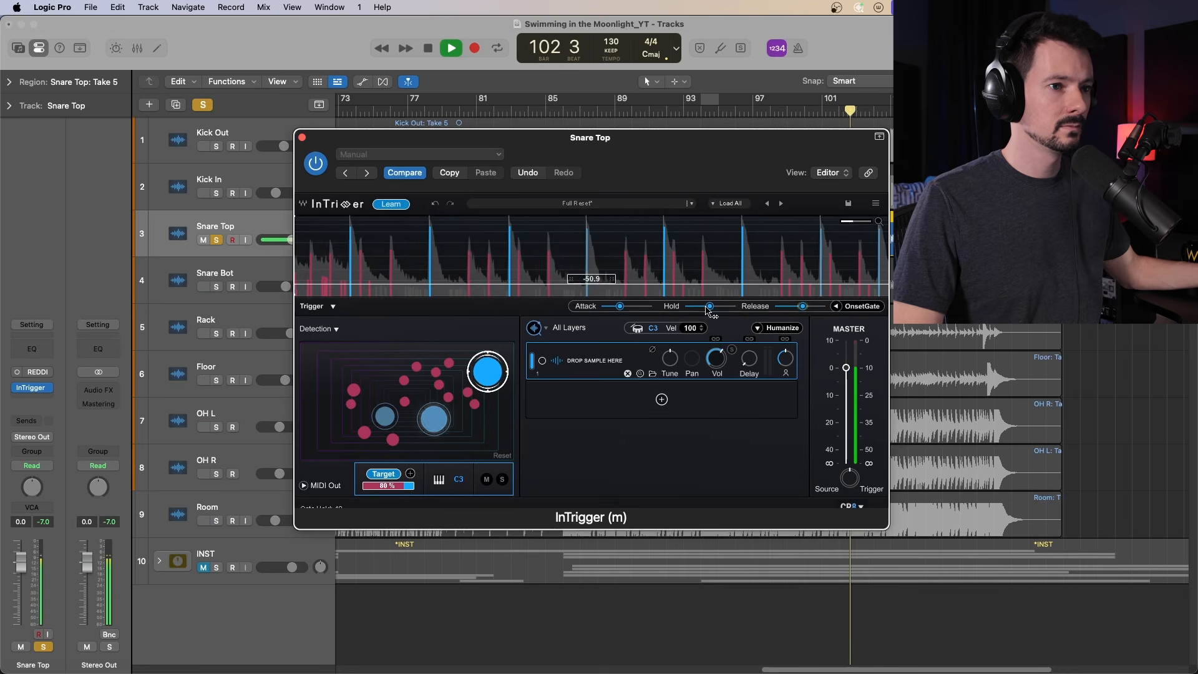
left_click_drag(711, 307, 711, 306)
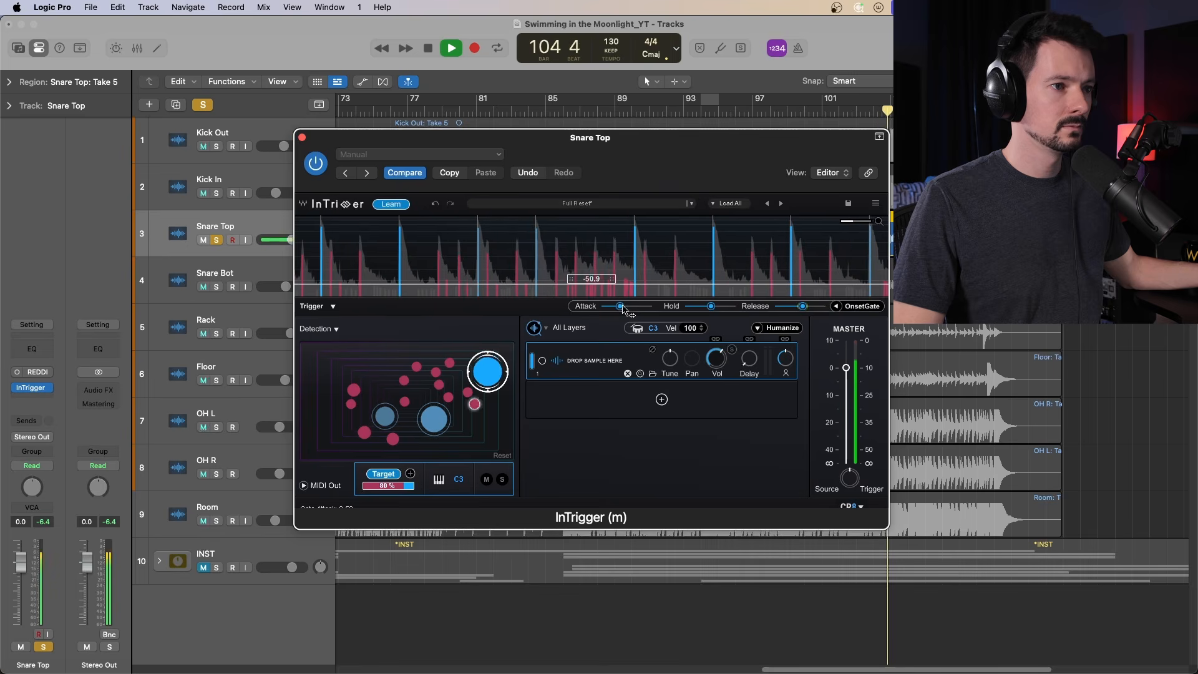
left_click_drag(619, 306, 618, 305)
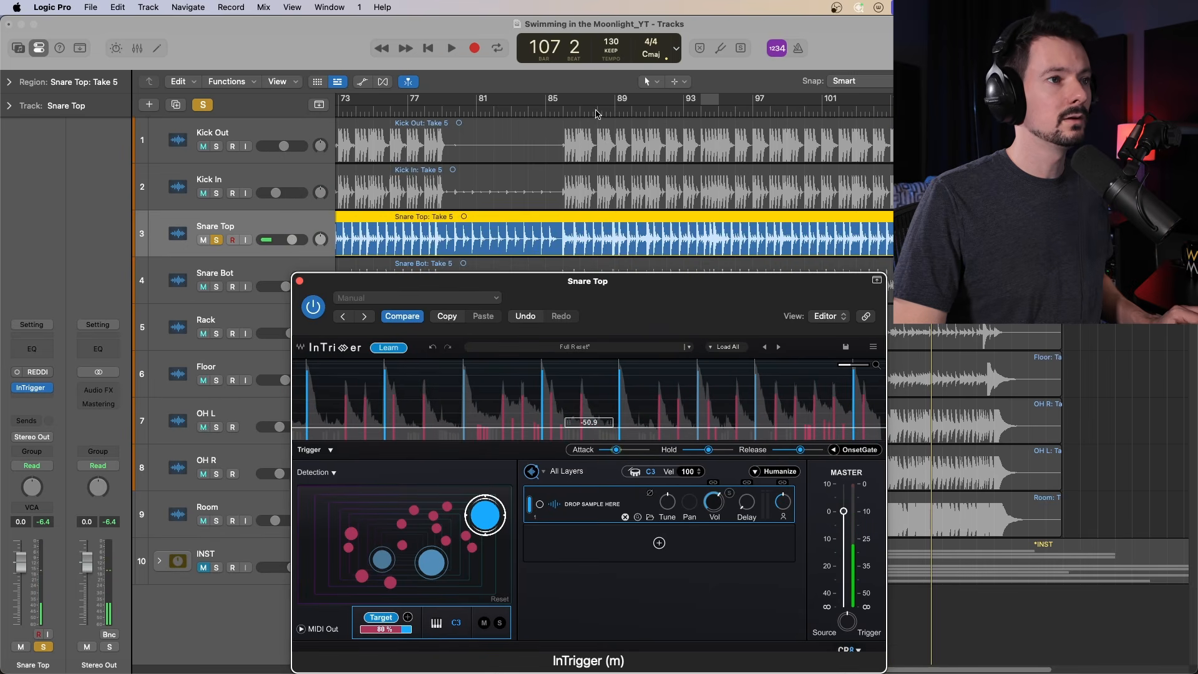
Play the soloed snare from bar 93 through the fill at bar 94 to check how InTrigger detects its hits
left_click(555, 111)
left_click_drag(685, 291, 438, 163)
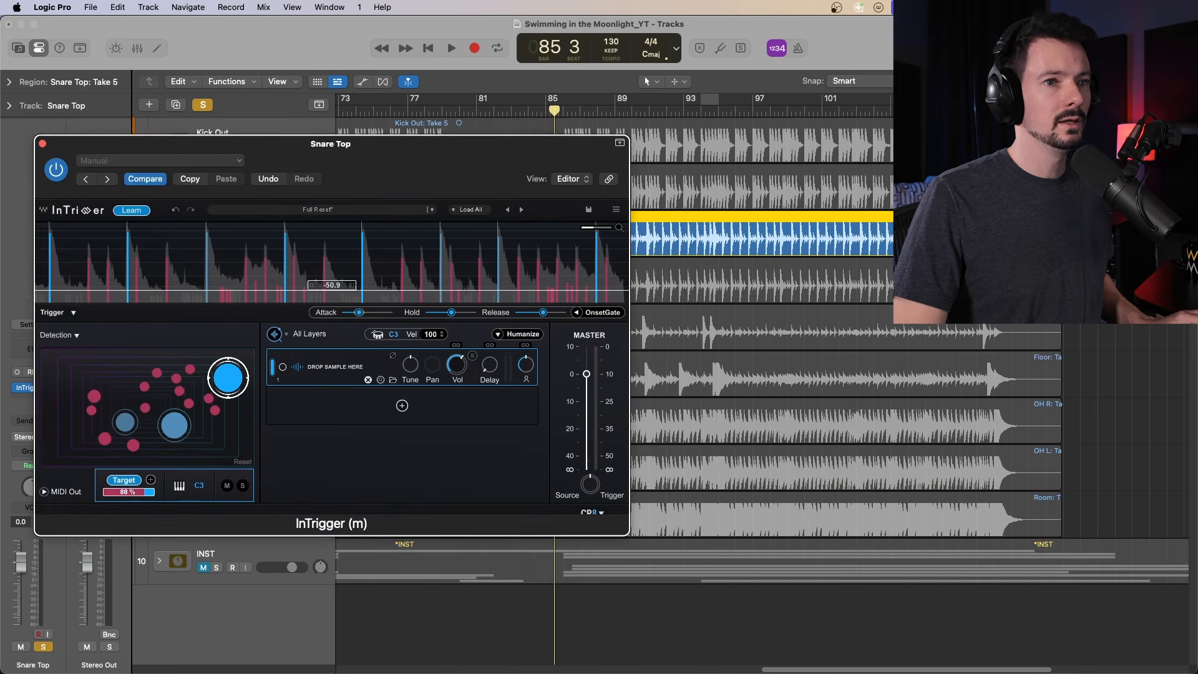
key("super+Right")
key("super+Right")
key("super+Right")
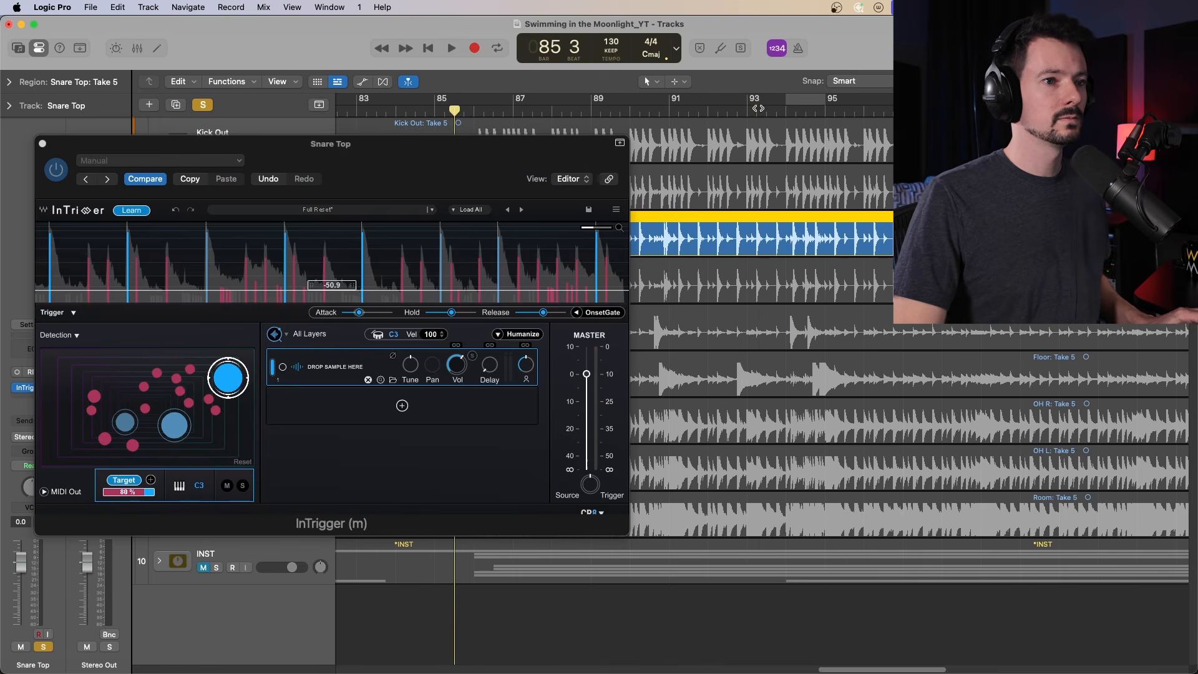
left_click(758, 108)
key("space")
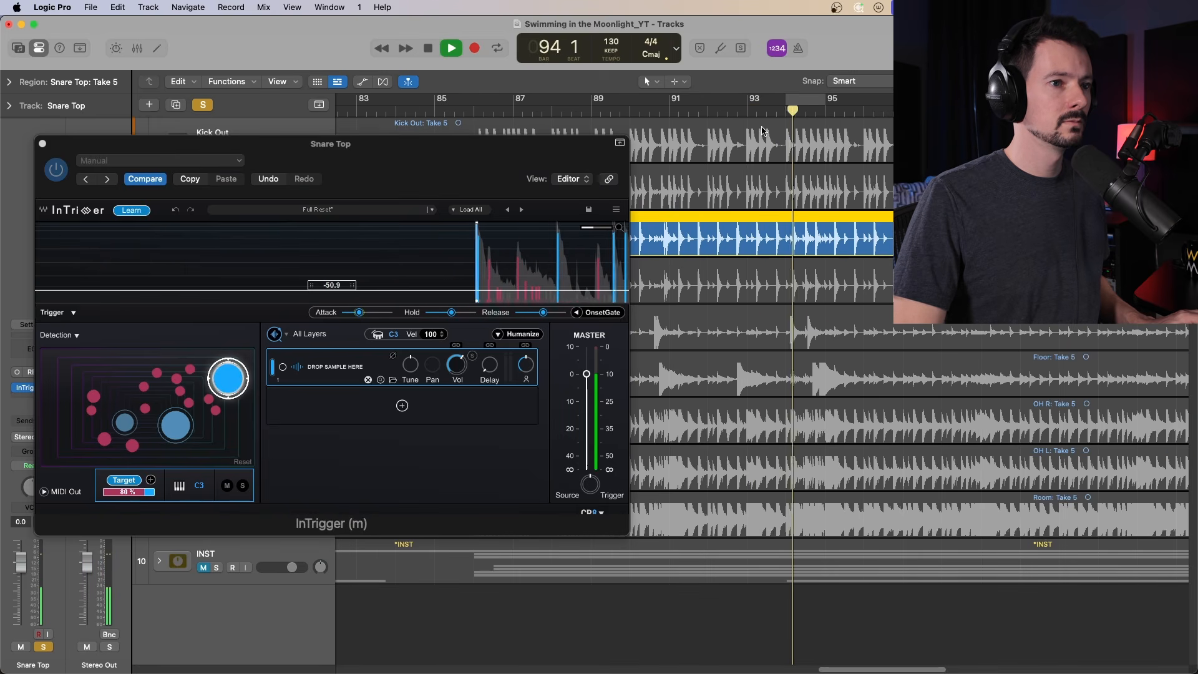
key("space")
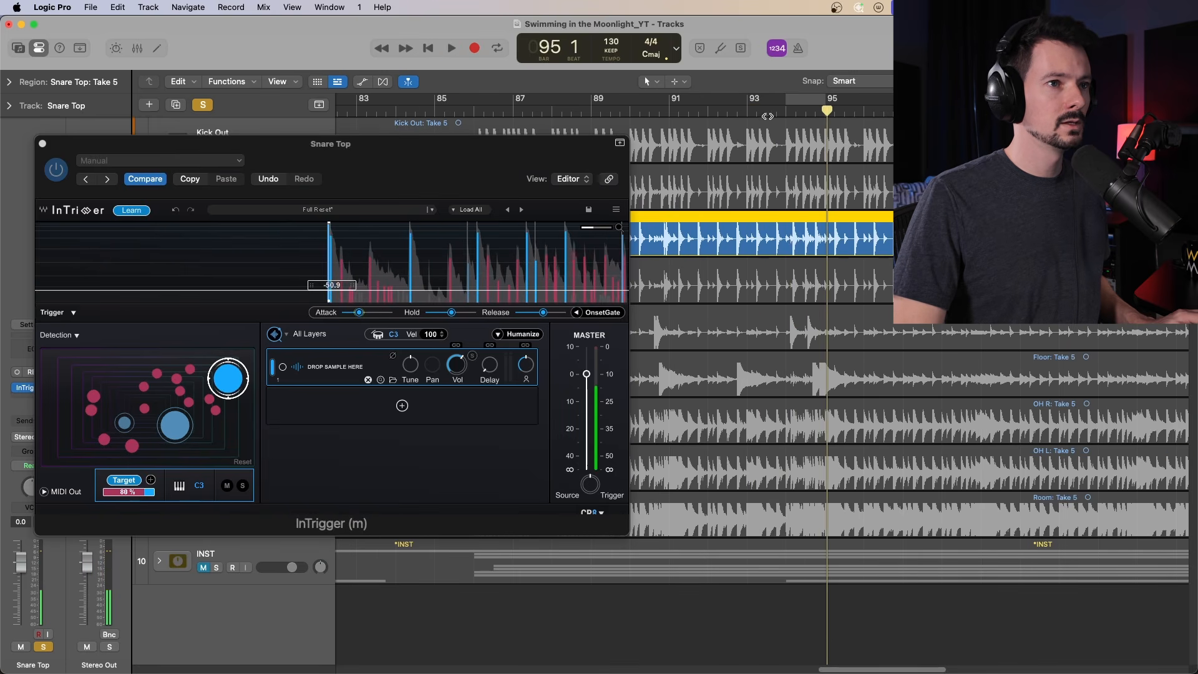
Replay the soloed snare fill from the start of bar 94 and check which hits InTrigger detects
key("comma")
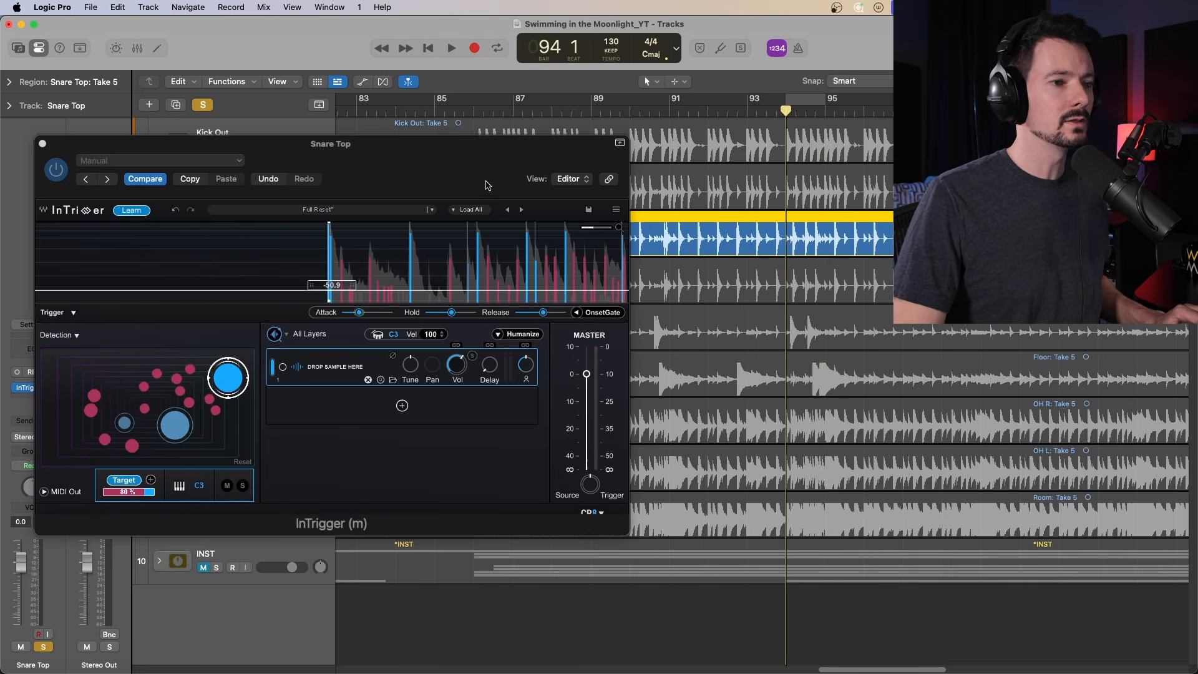
key("super+Right")
key("super+Right")
key("super+Right")
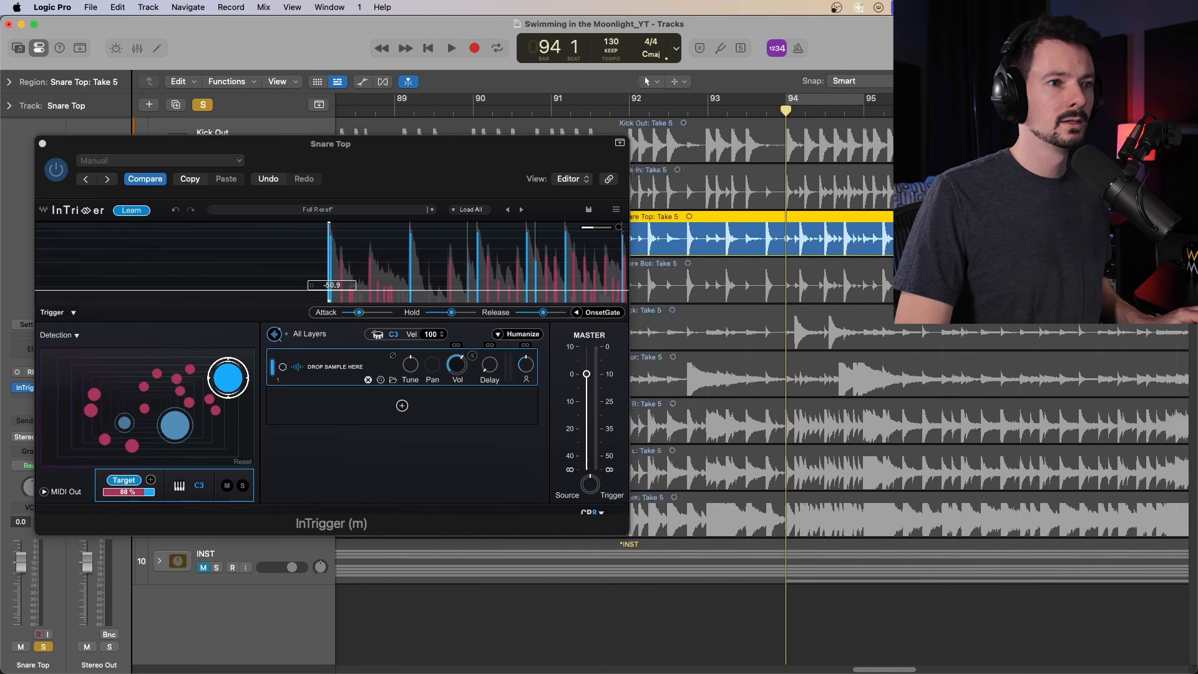
scroll(696, 262, "right", 2)
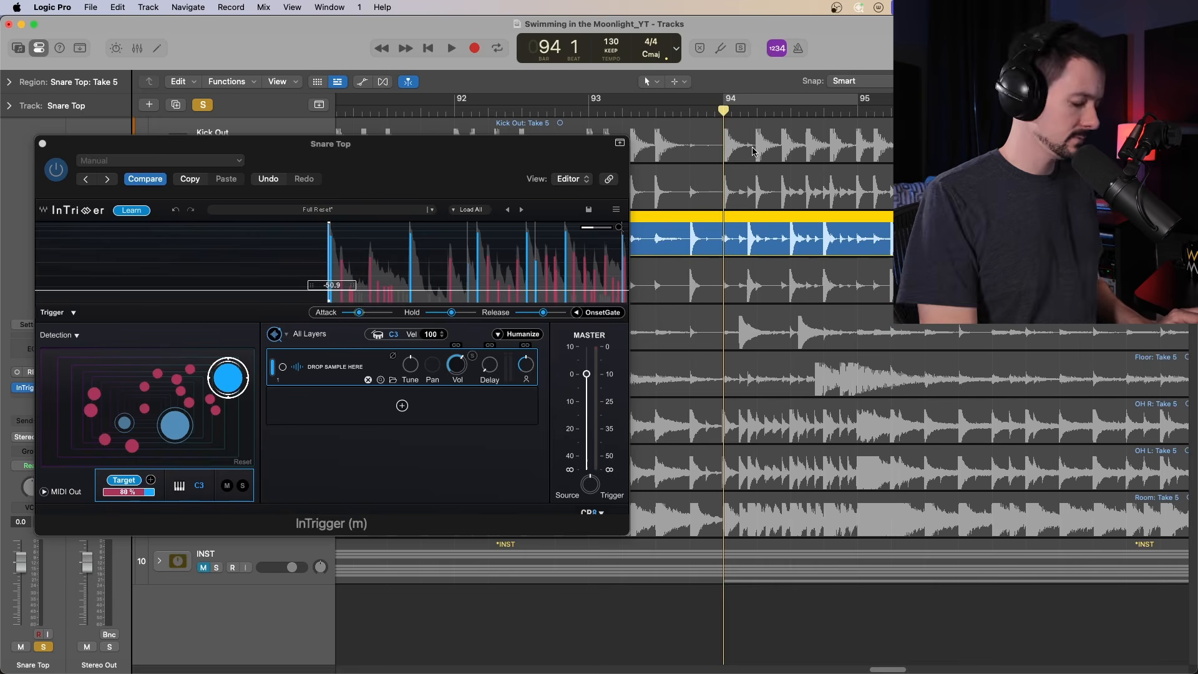
key("space")
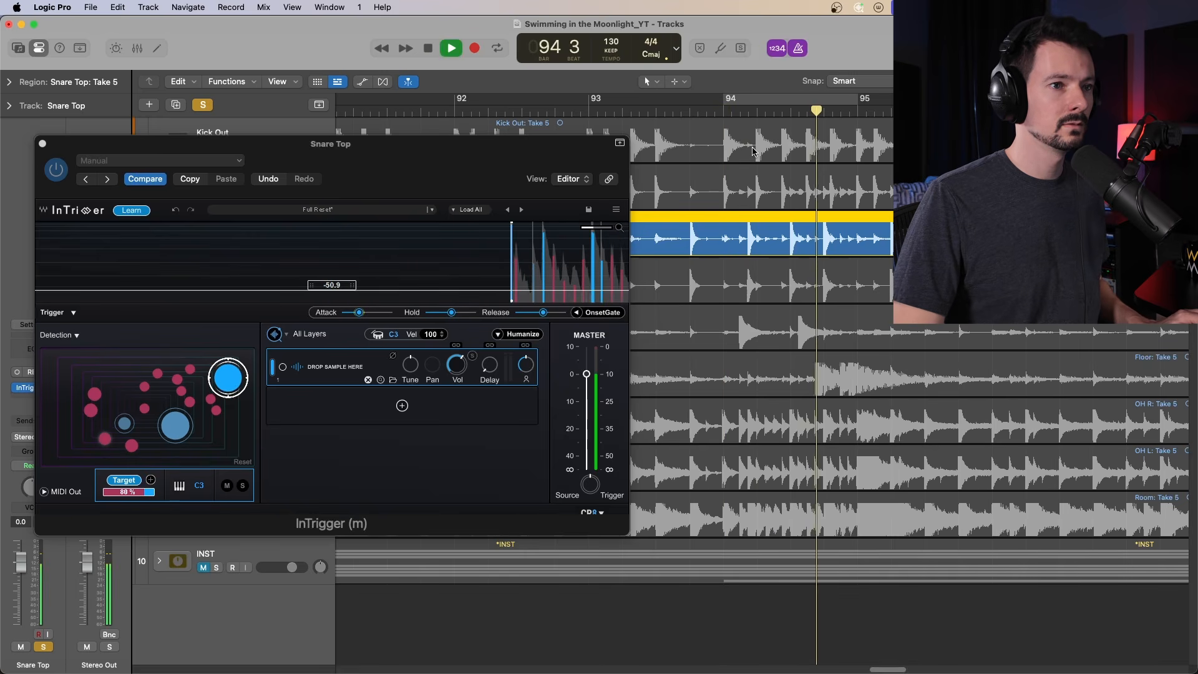
key("space")
left_click(726, 111)
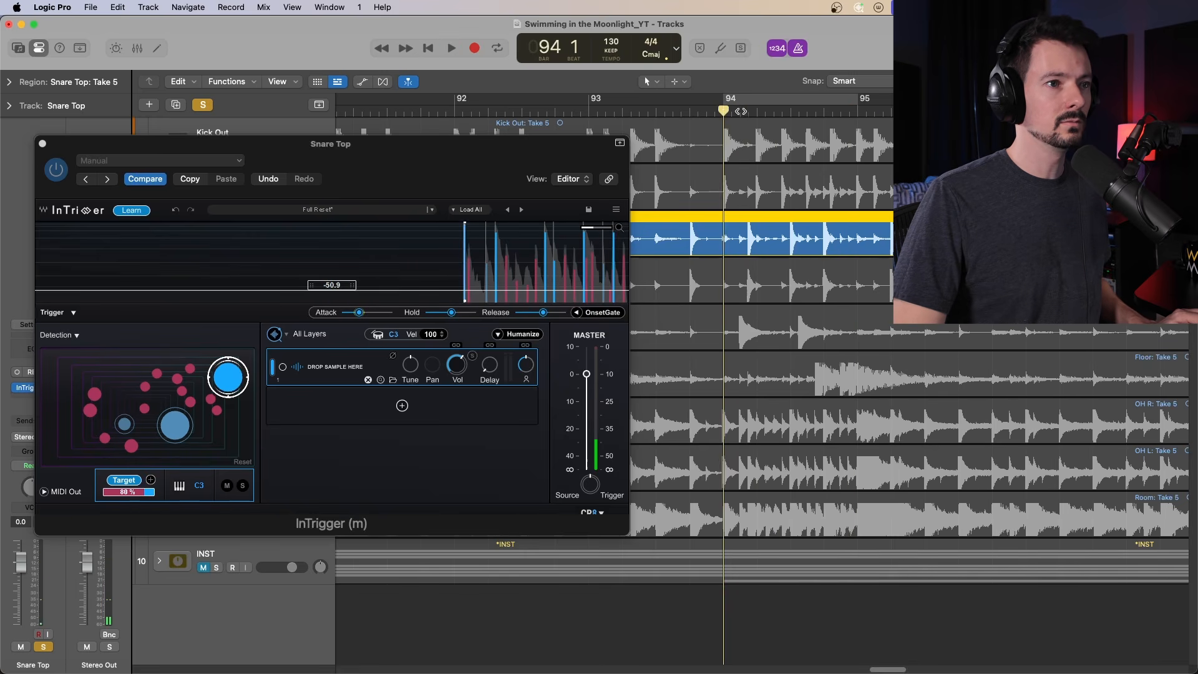
mouse_move(725, 111)
left_mouse_down()
mouse_move(823, 111)
mouse_move(716, 112)
left_mouse_up()
key("space")
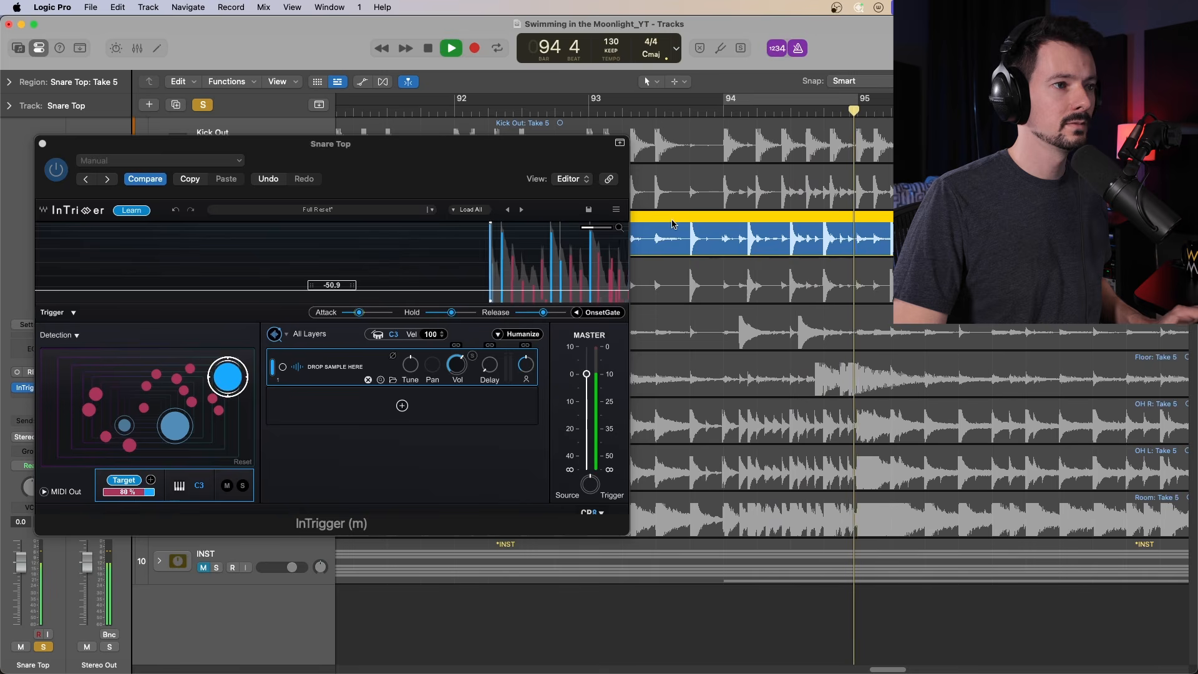
key("space")
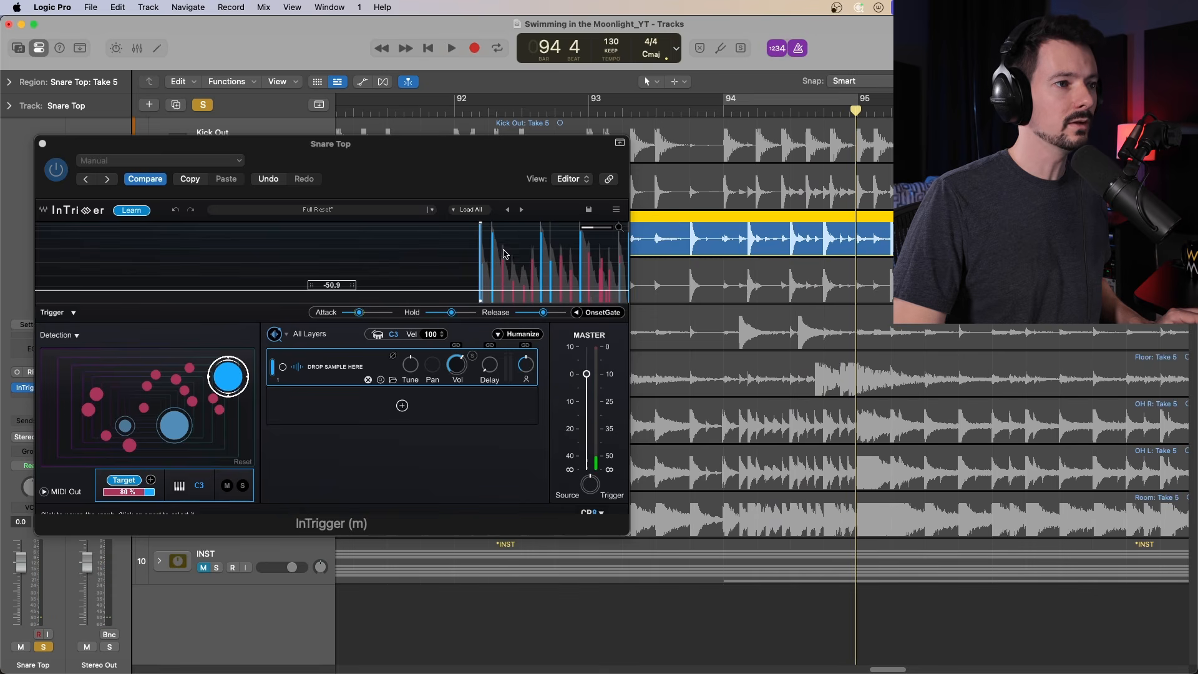
Expand InTrigger's Trigger settings and replay the snare fill from bar 94 to find the skipped hits
left_click(73, 312)
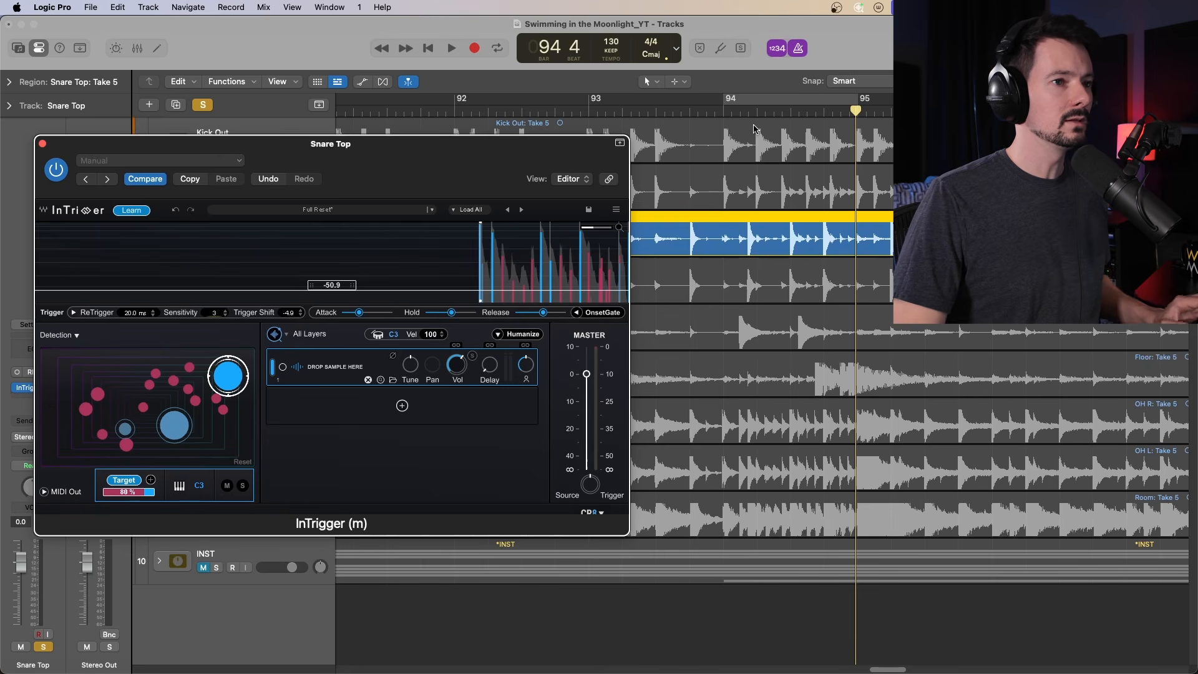
left_click(717, 111)
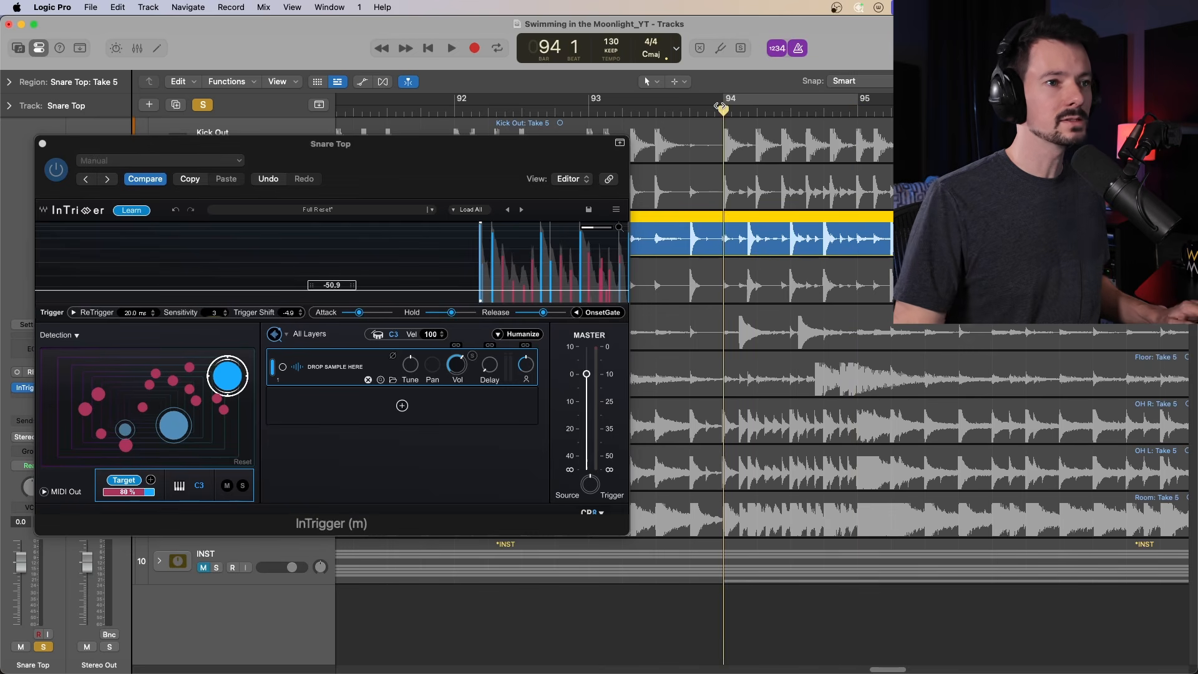
key("space")
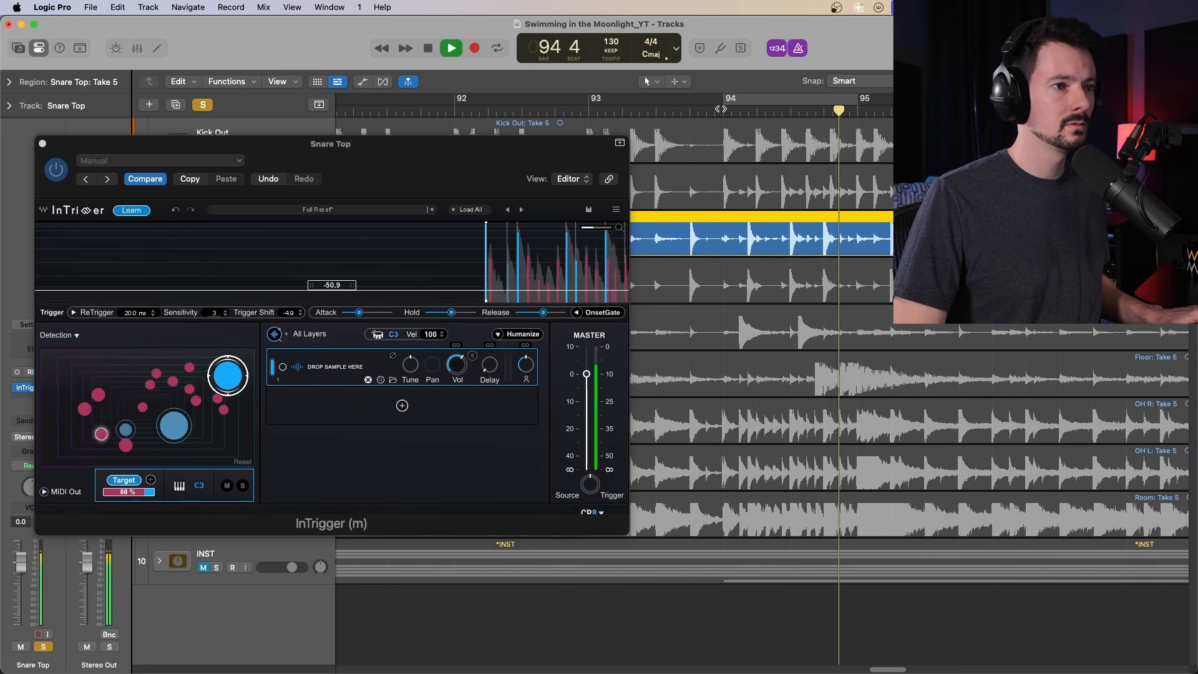
key("space")
key("space")
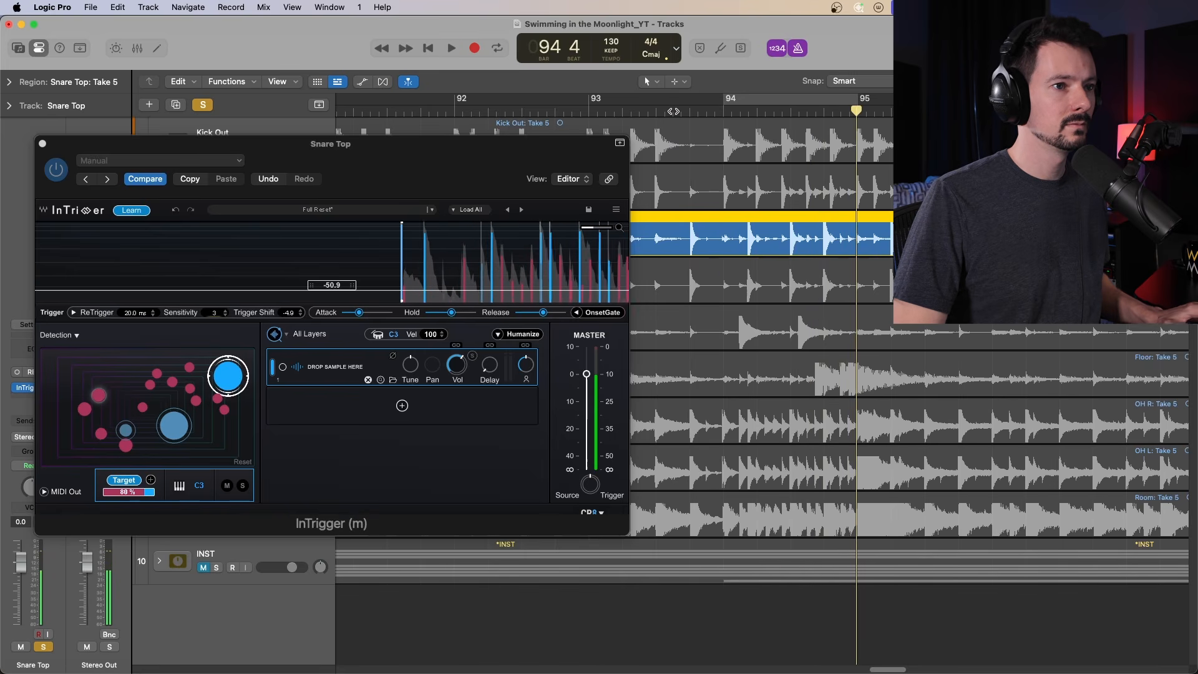
key("space")
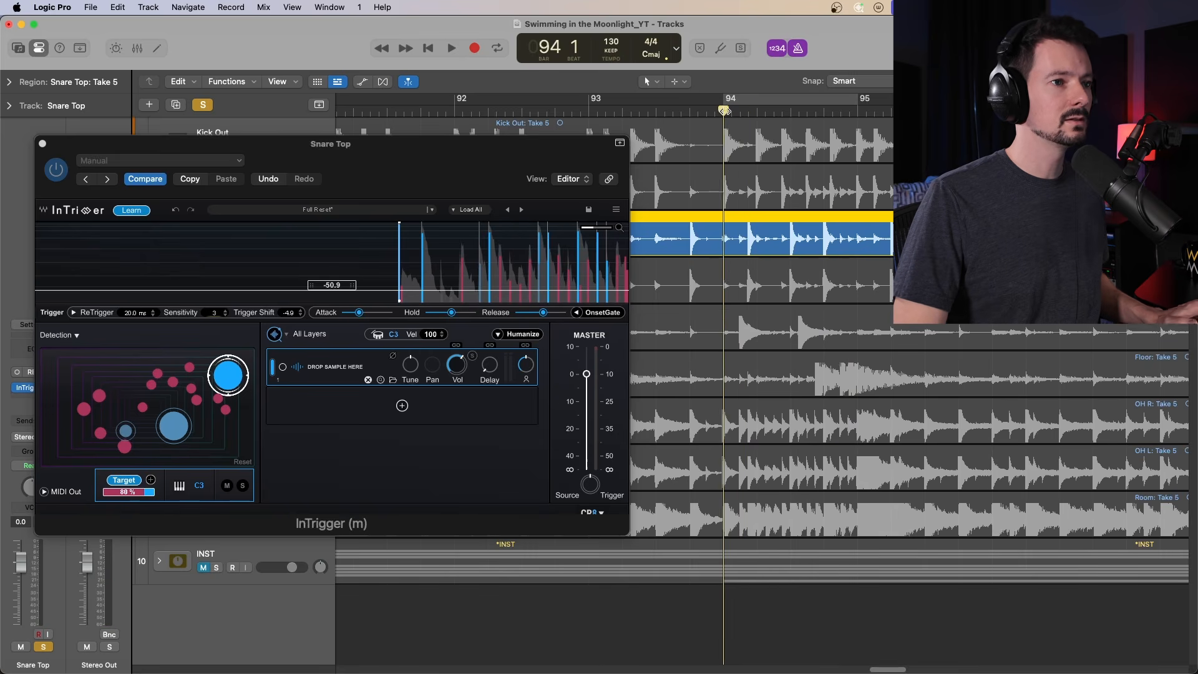
key("space")
key("space")
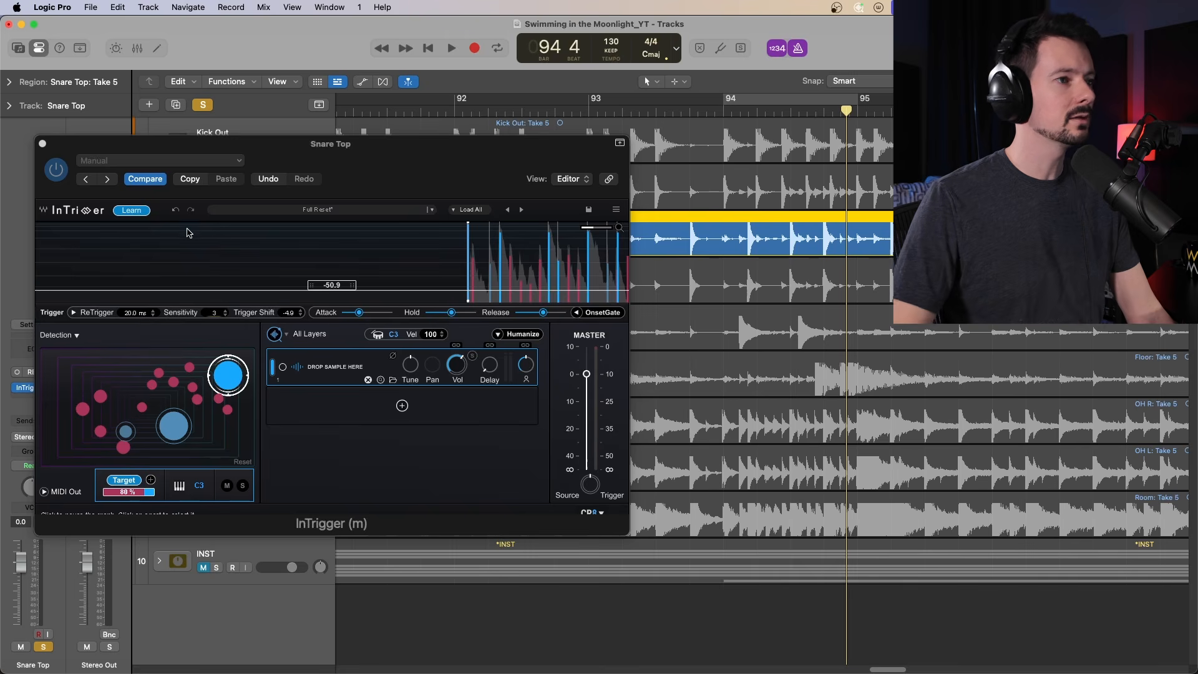
Set InTrigger's trigger Sensitivity to 2 and replay the soloed snare through the fill at bar 94
left_click(215, 315)
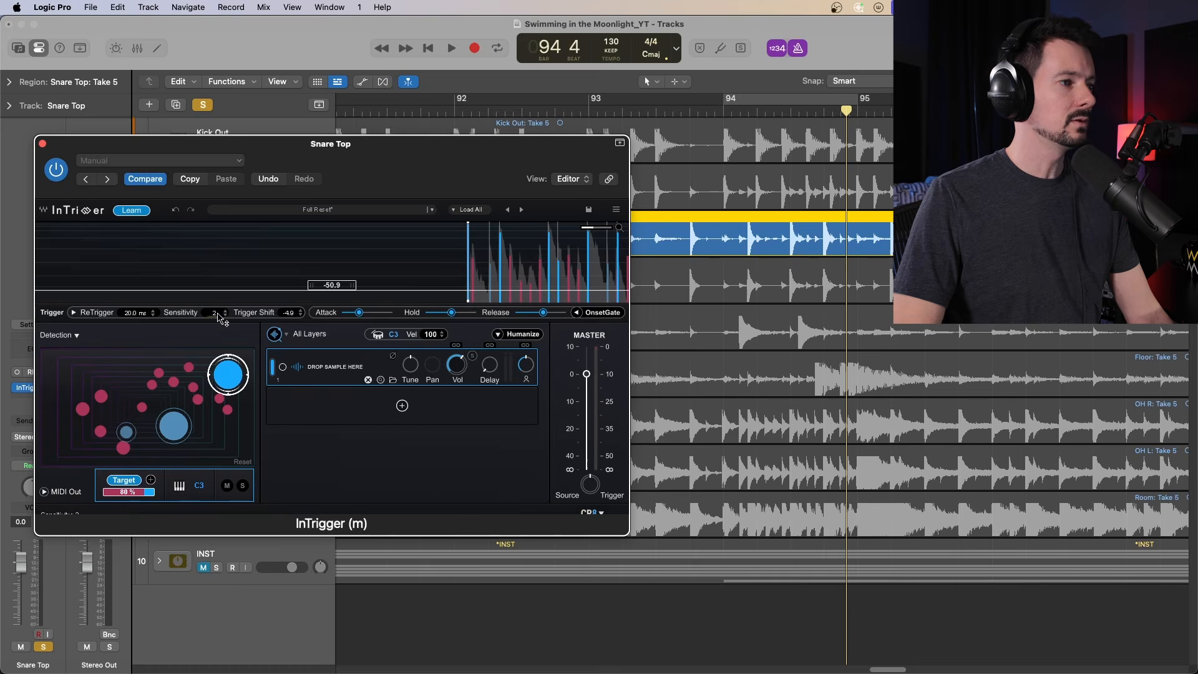
key("space")
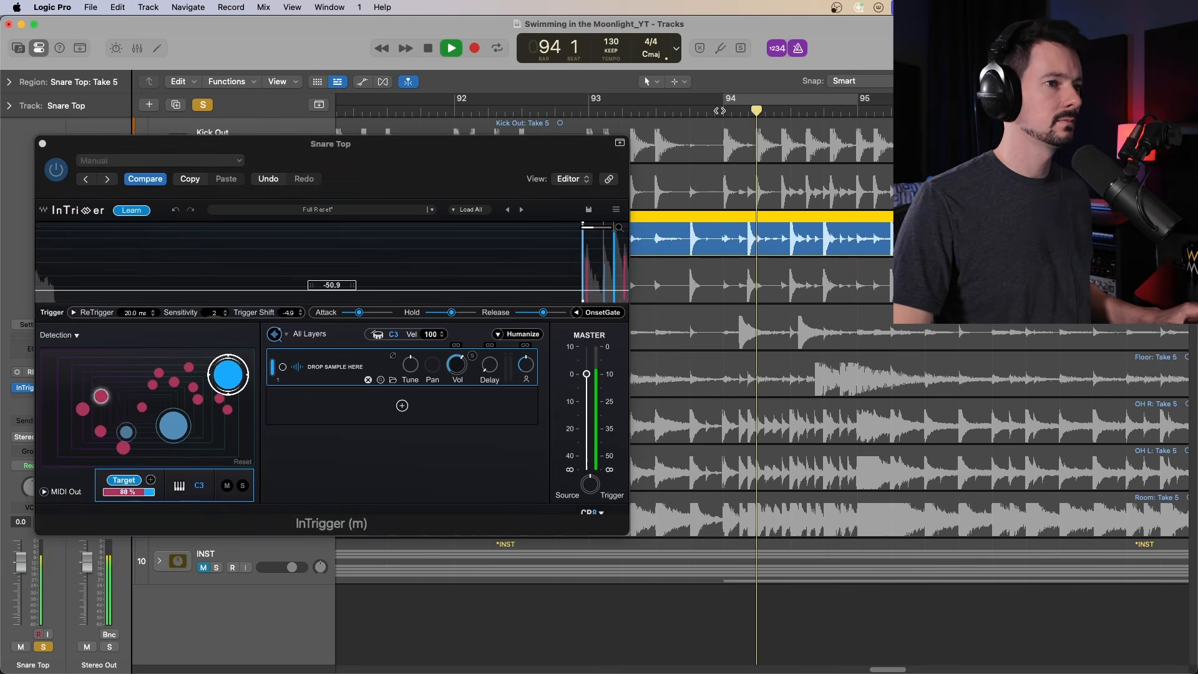
key("space")
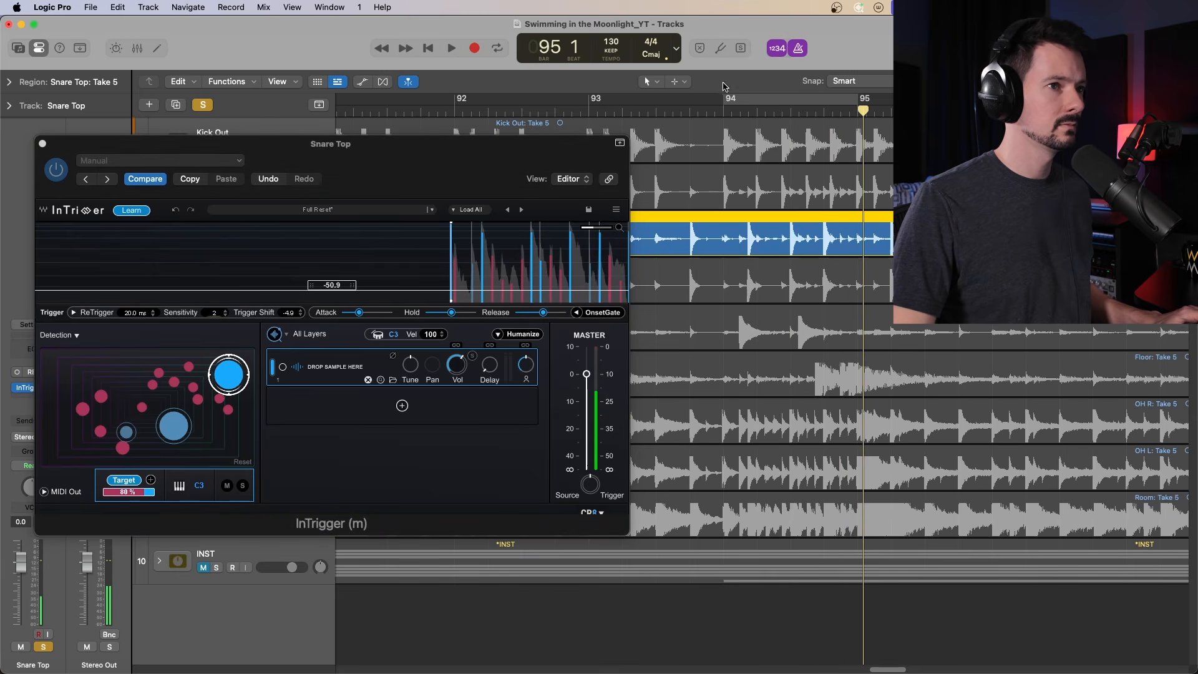
key("space")
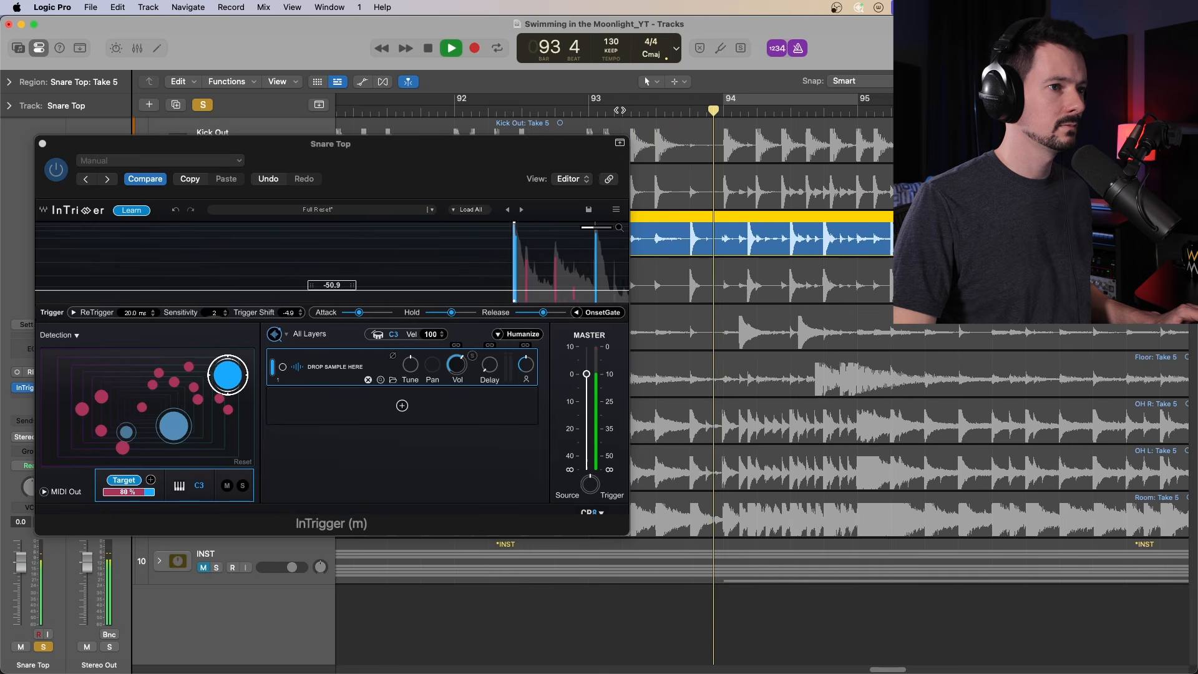
key("space")
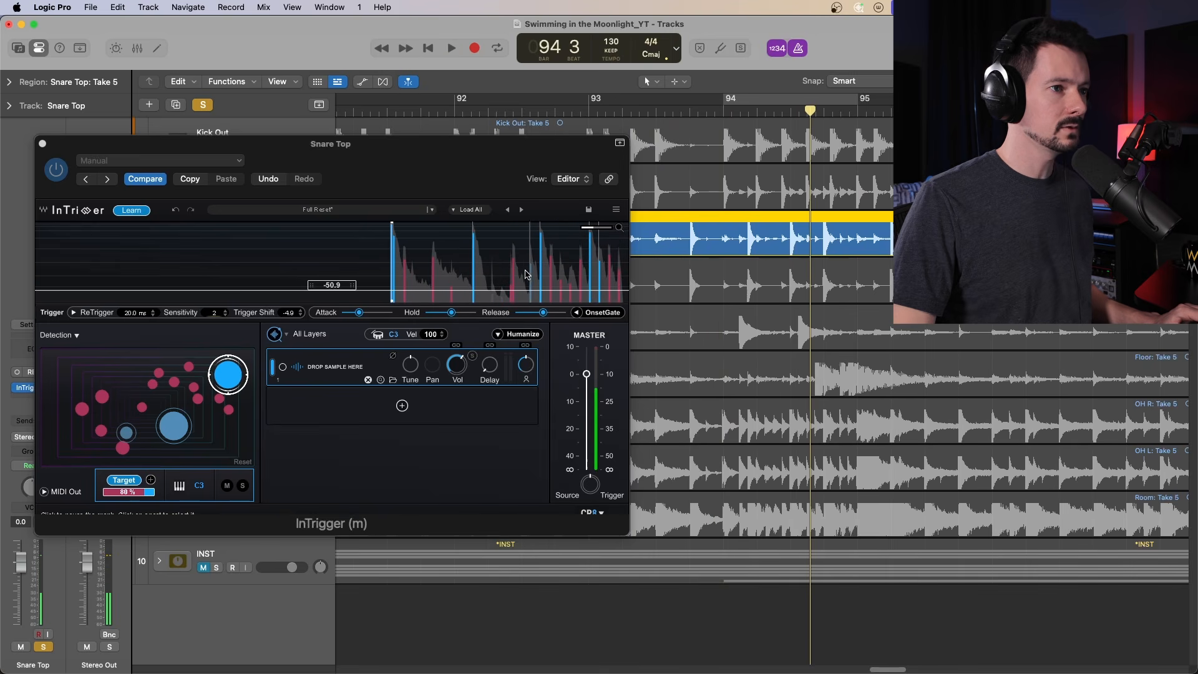
Manually enable the skipped hit just before the second snare hit of the bar 94 fill in InTrigger's waveform and replay the fill
left_click(531, 275)
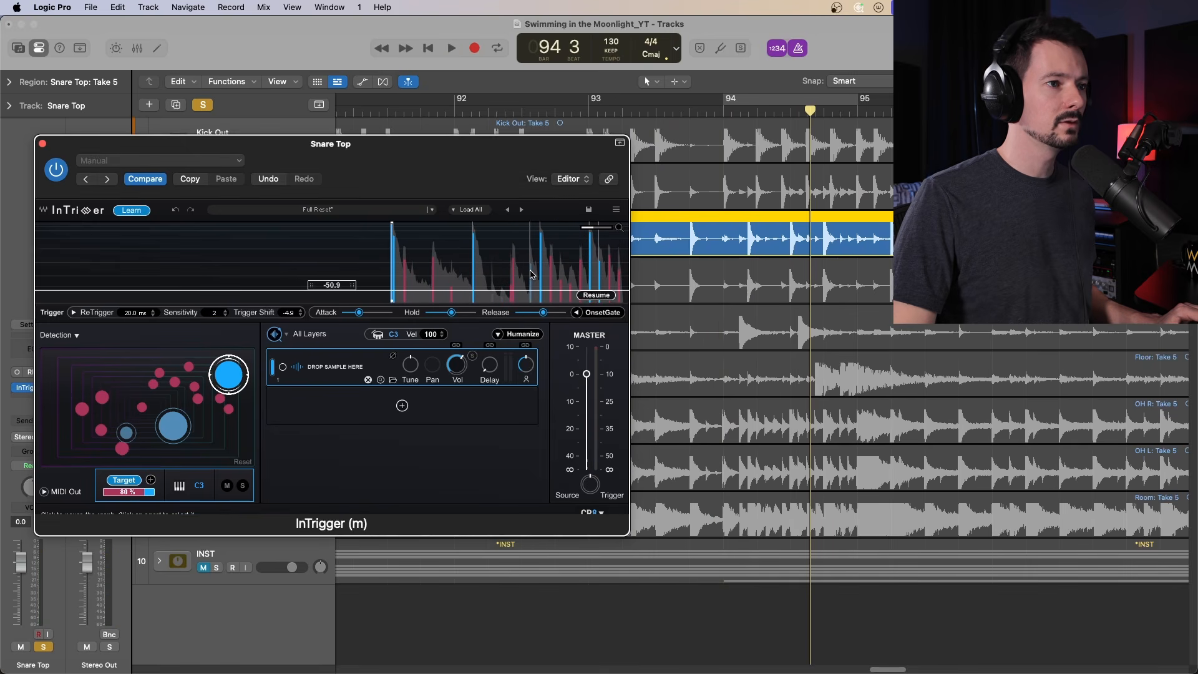
left_click(537, 268)
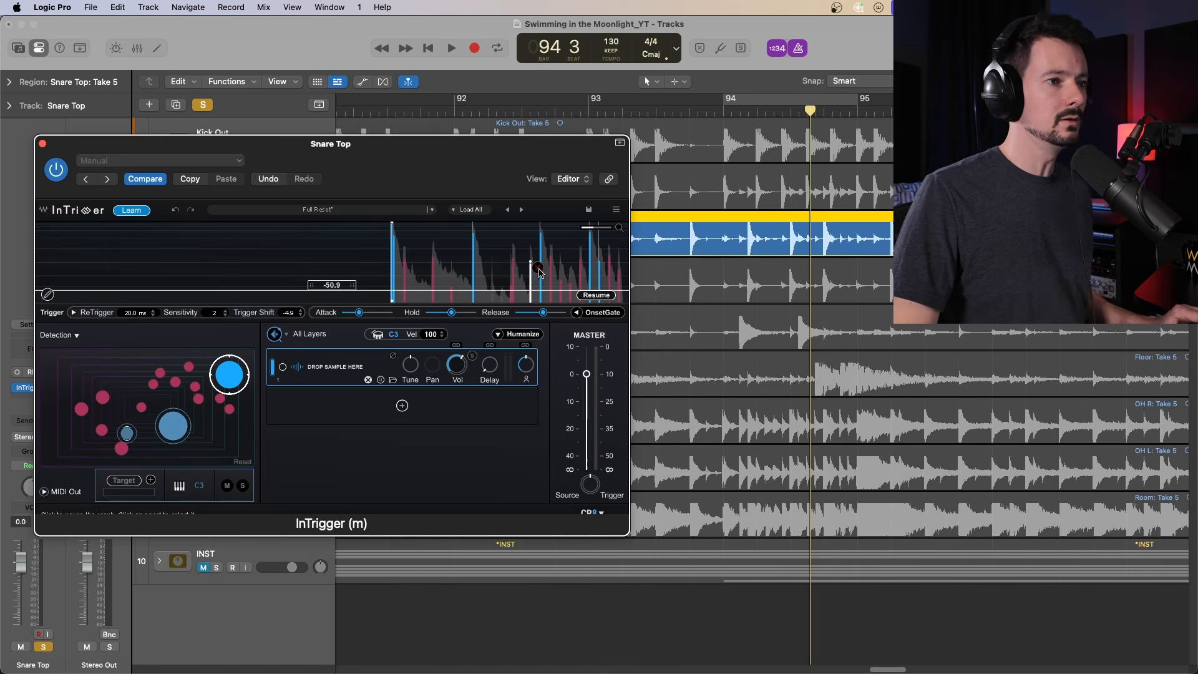
left_click(711, 112)
key("space")
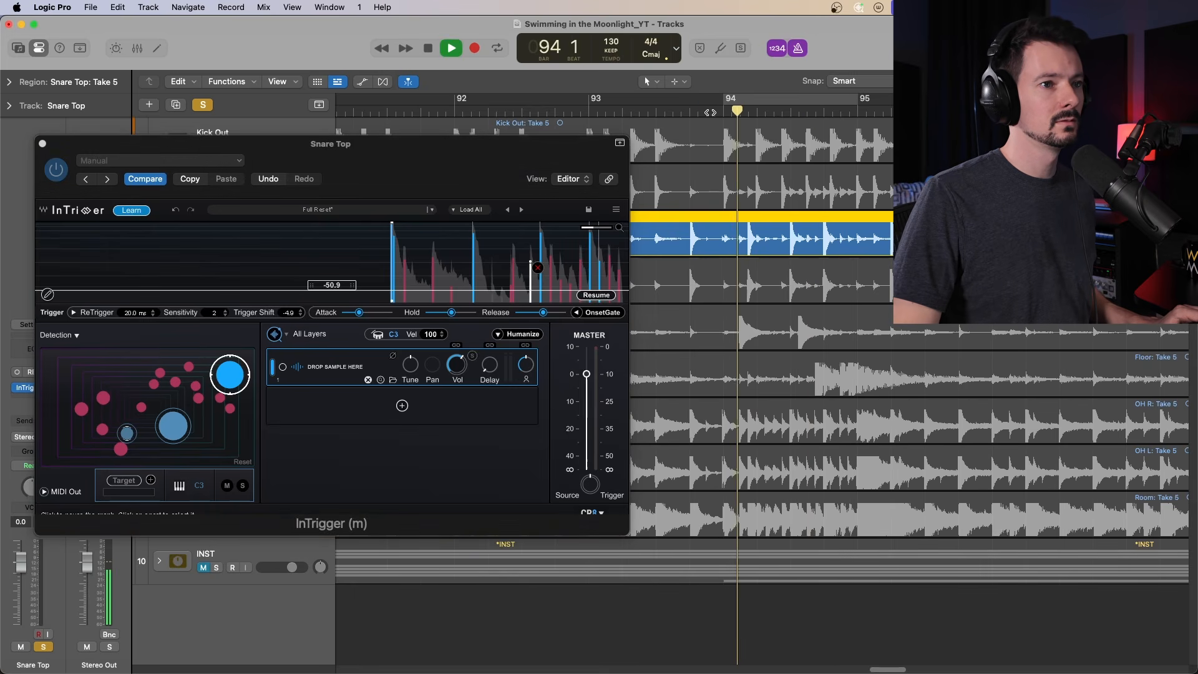
key("space")
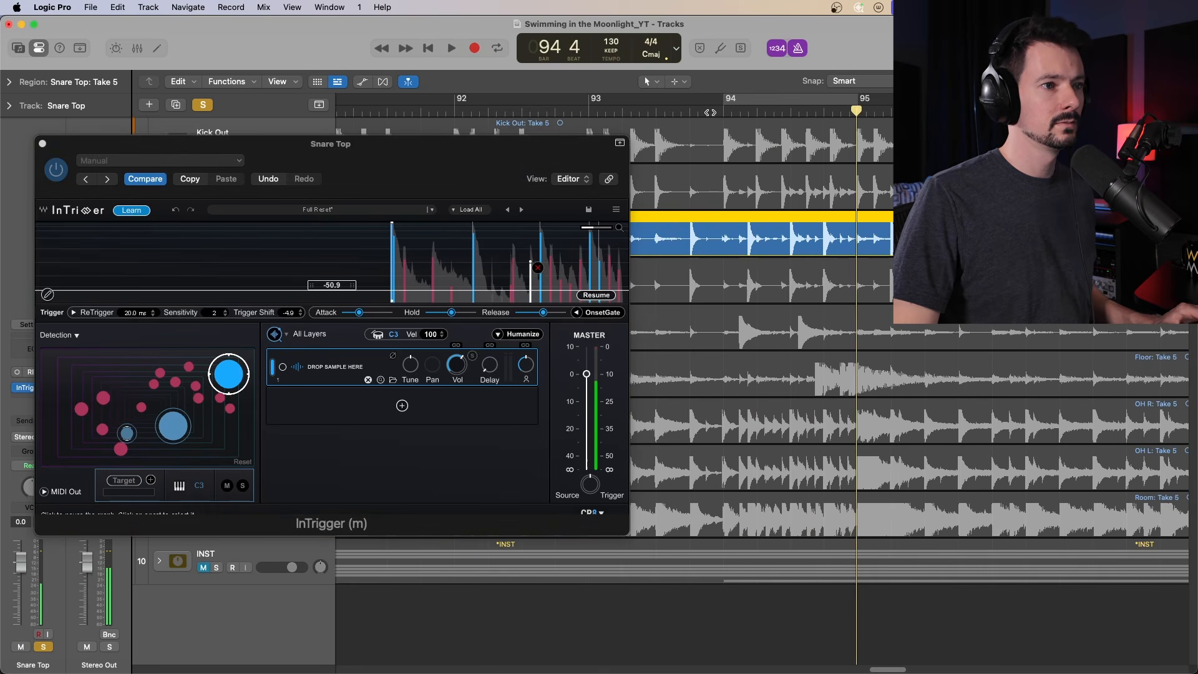
key("space")
key("space")
Resume InTrigger's live waveform display and replay the snare from just before bar 94 to check the manually enabled hit
left_click(597, 295)
left_click(706, 111)
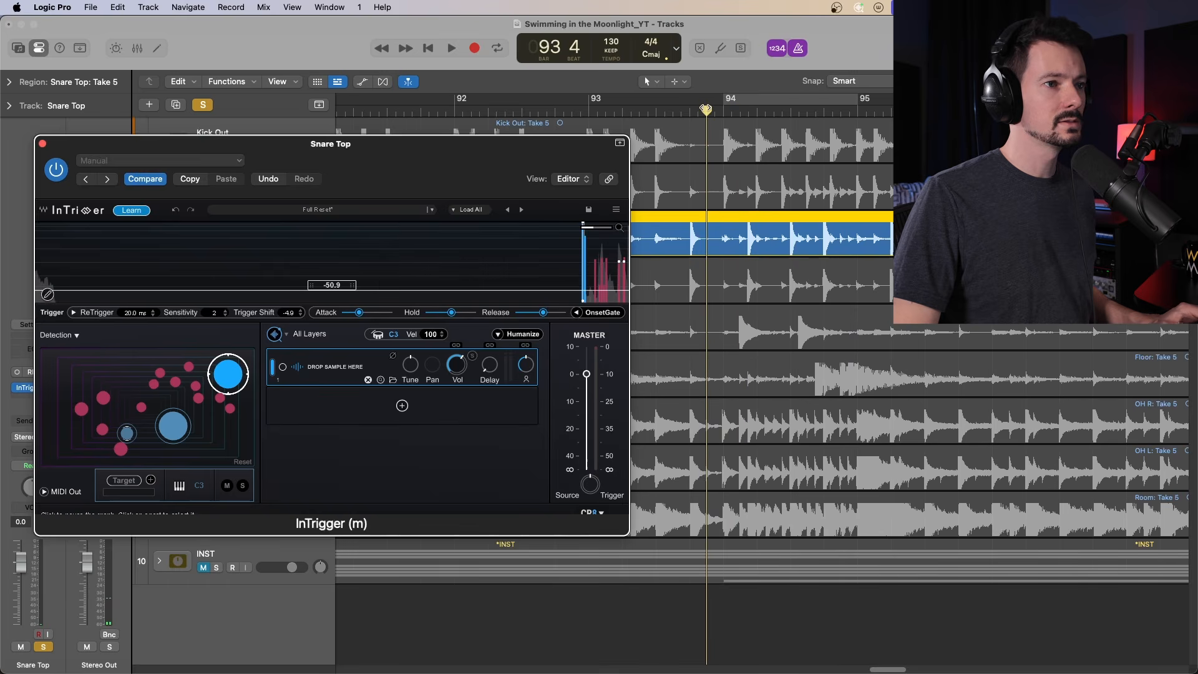
key("space")
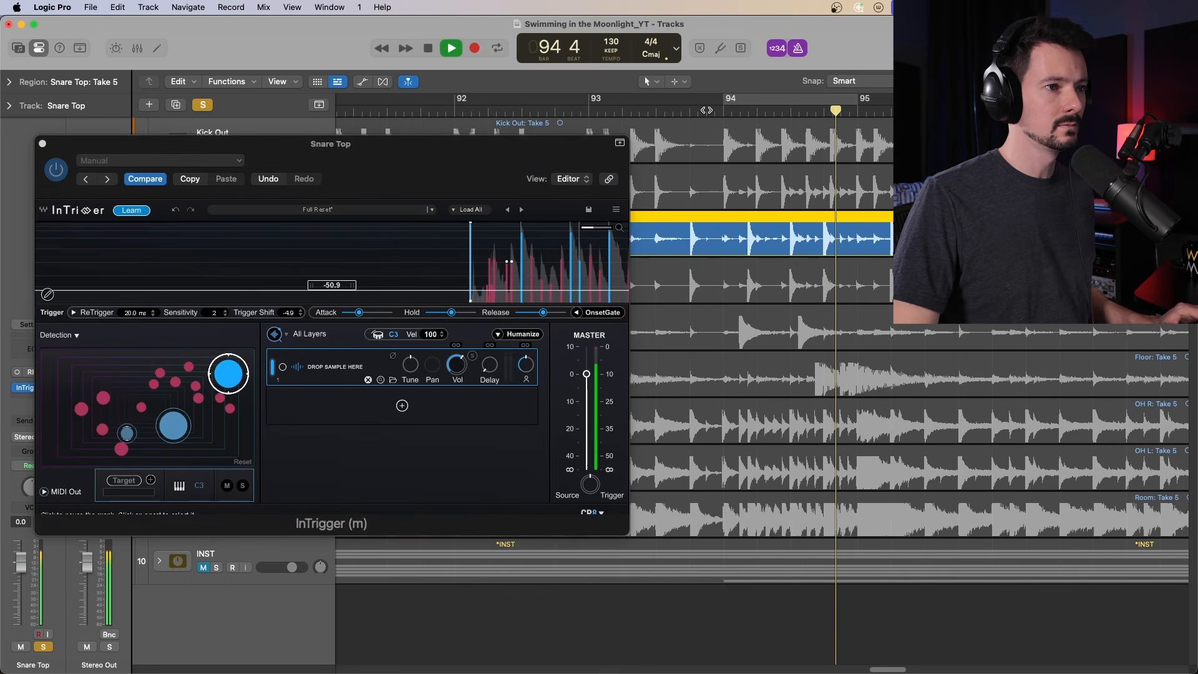
key("space")
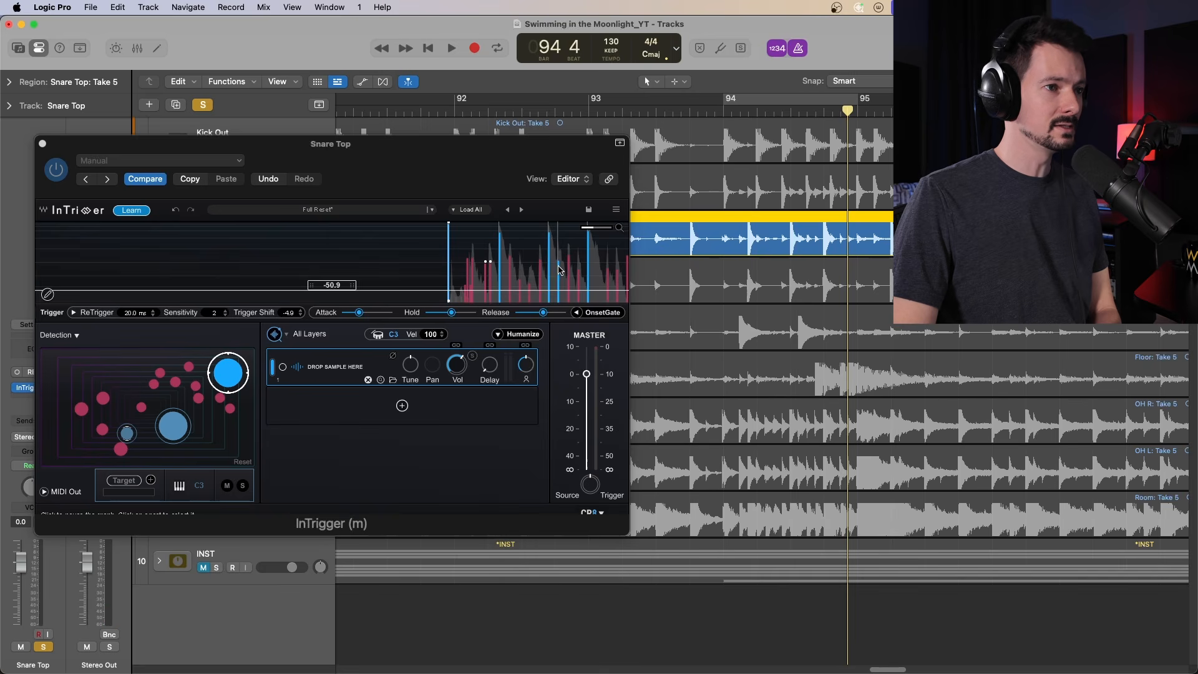
Manually enable the skipped quiet hit midway through the bar 94 fill in InTrigger's waveform and replay the fill
left_click(560, 270)
left_click(561, 270)
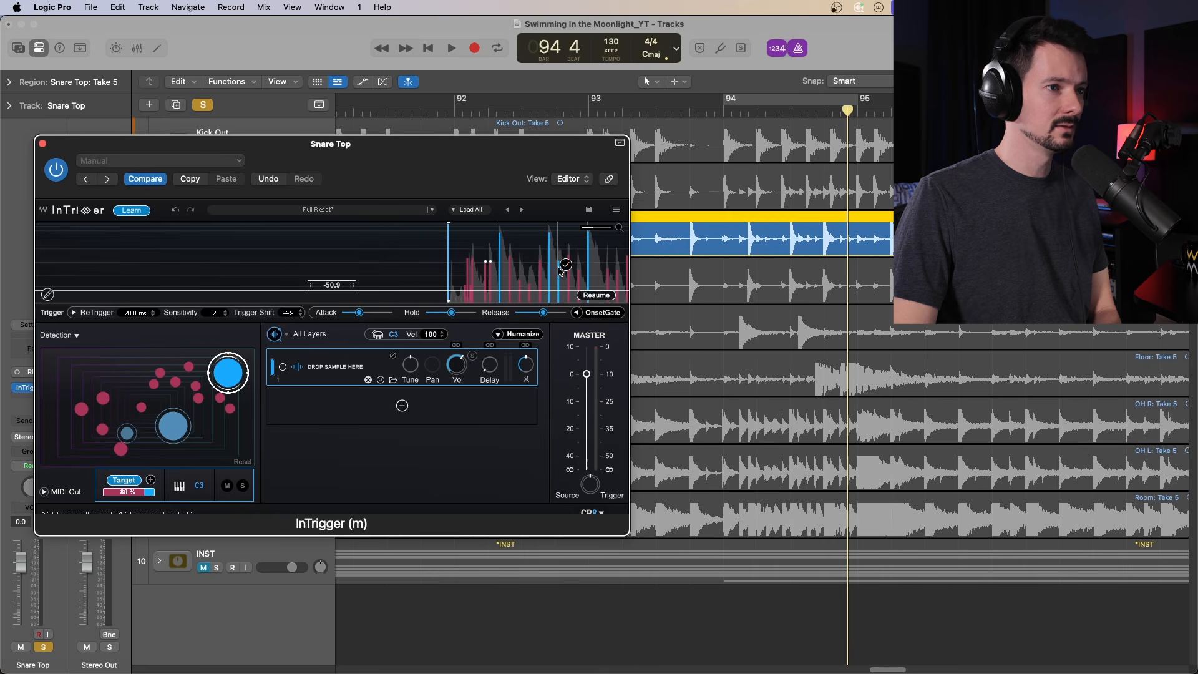
double_click(696, 116)
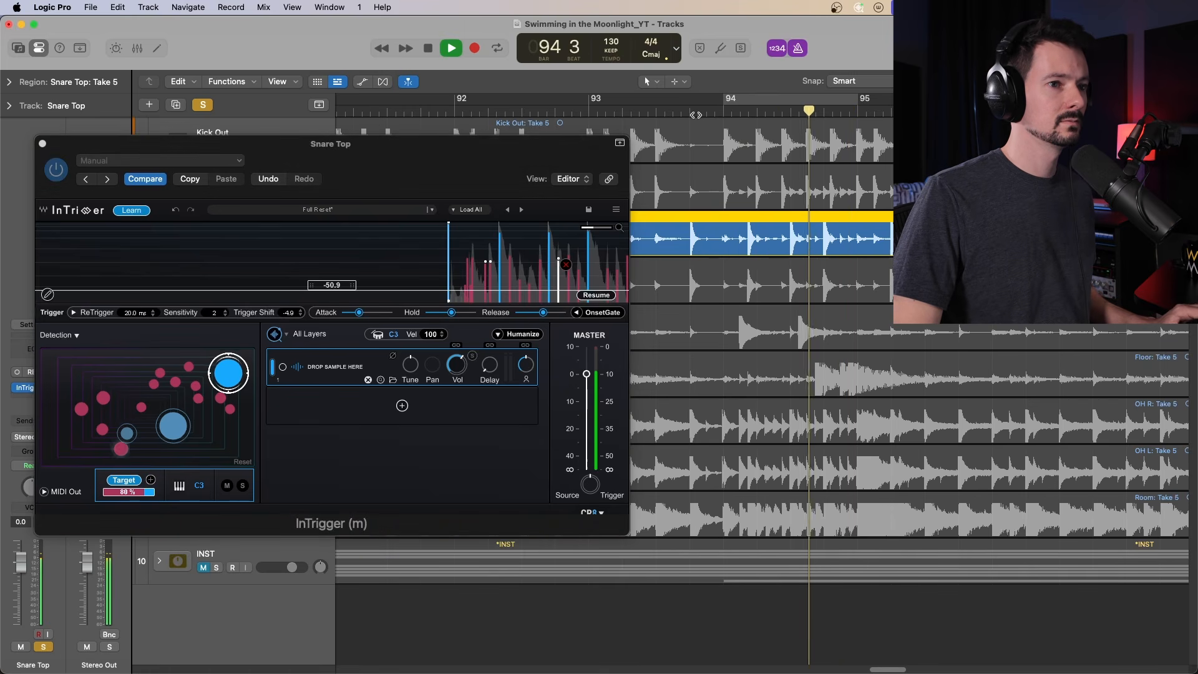
key("space")
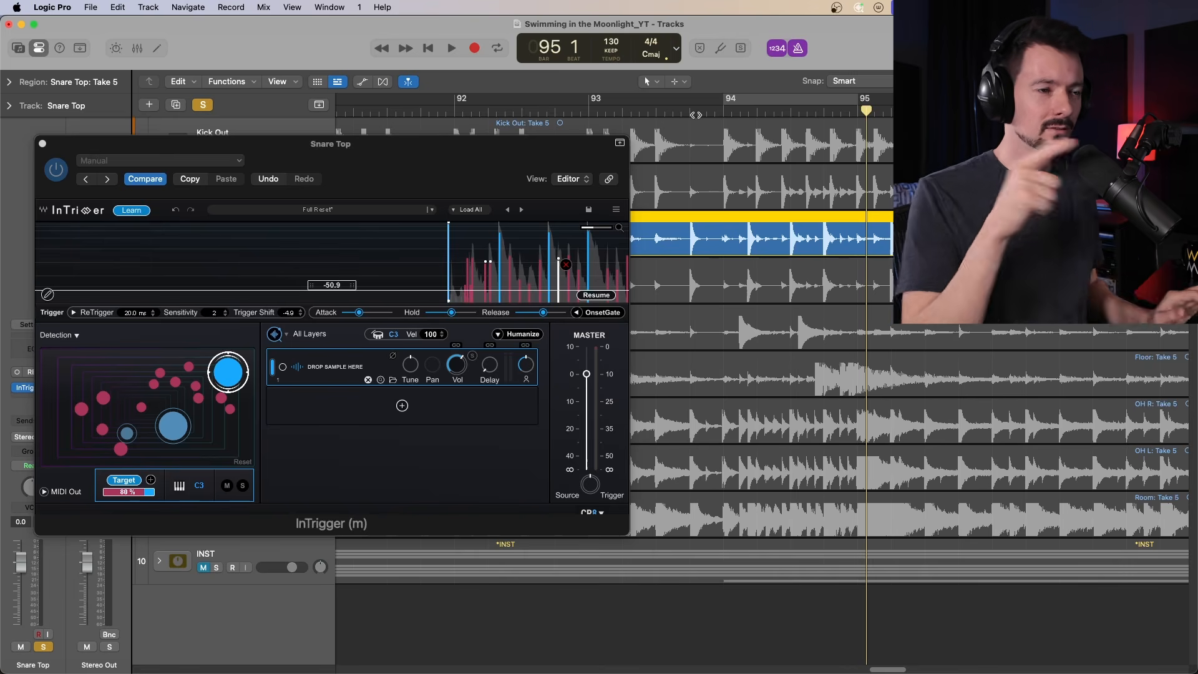
Resume InTrigger's live waveform display and reposition the plug-in window clear of the channel strips
left_click(605, 295)
left_click_drag(304, 143, 436, 111)
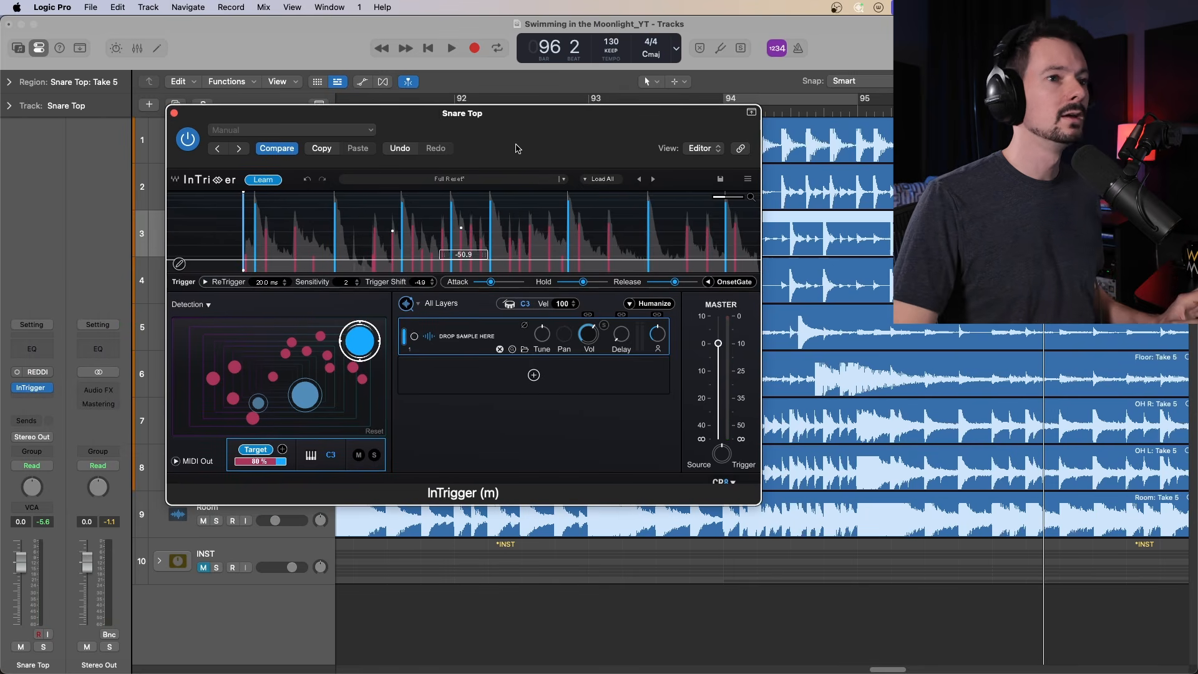
left_click_drag(516, 149, 757, 272)
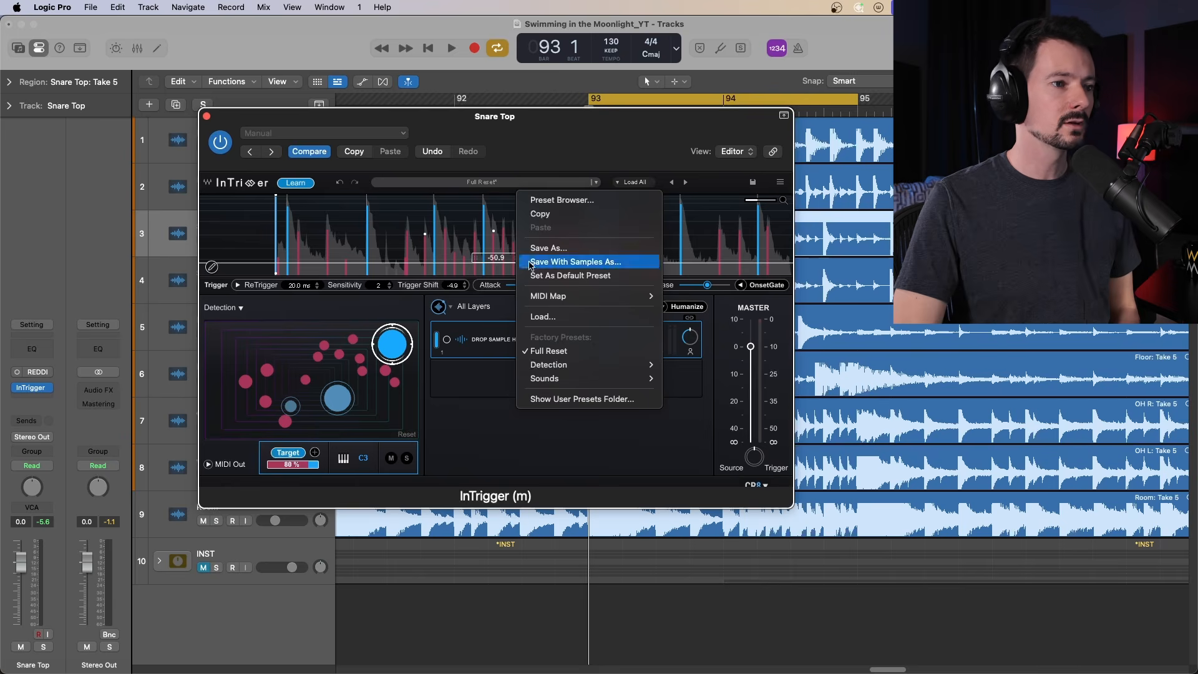
Browse InTrigger's factory Snare sound presets and close the list without loading one
mouse_move(562, 381)
mouse_move(741, 391)
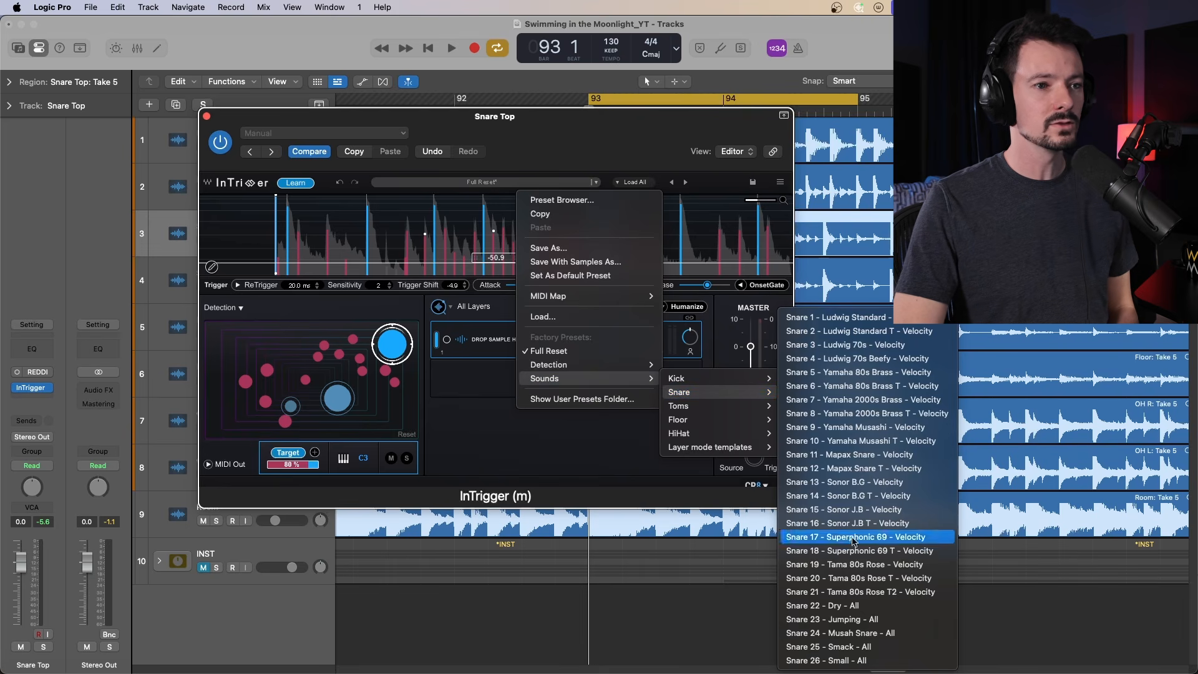
left_click(533, 461)
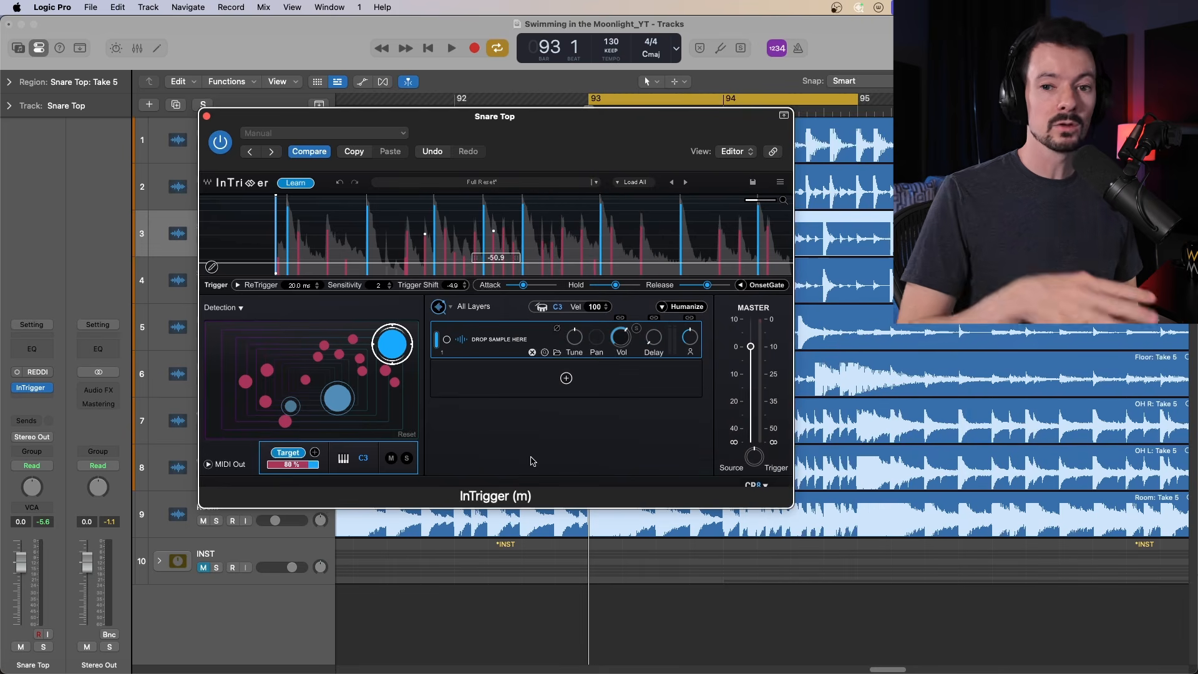
Add a second sample layer in InTrigger and remove it again
left_click(567, 379)
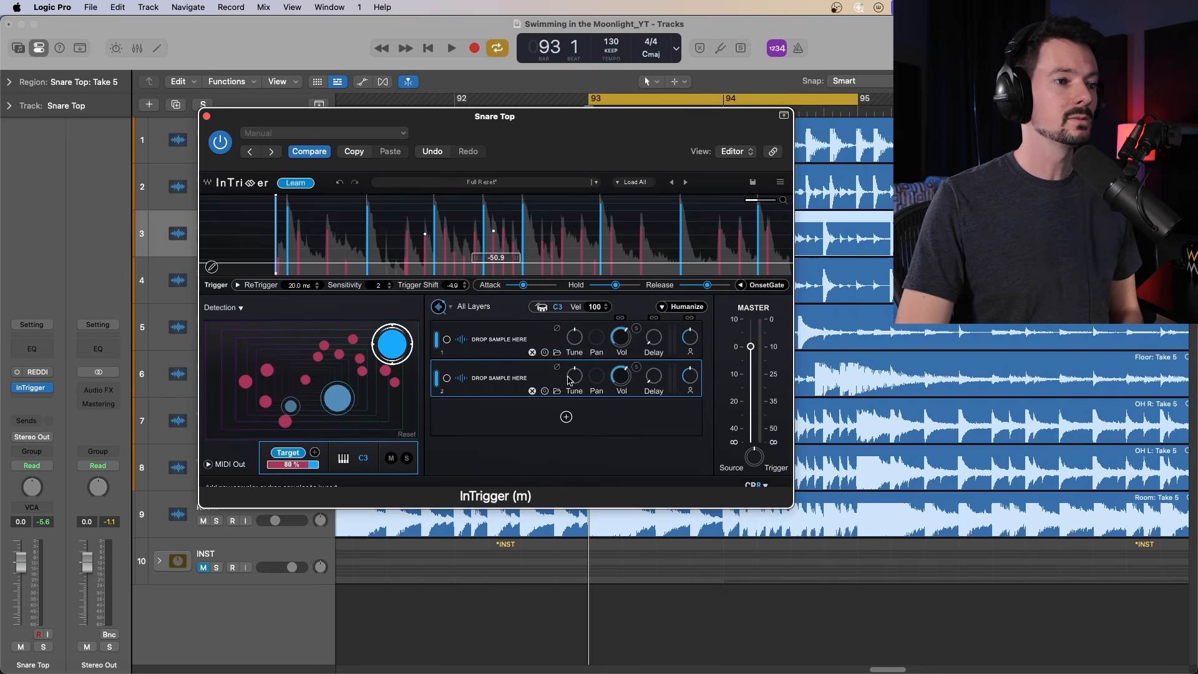
left_click(532, 391)
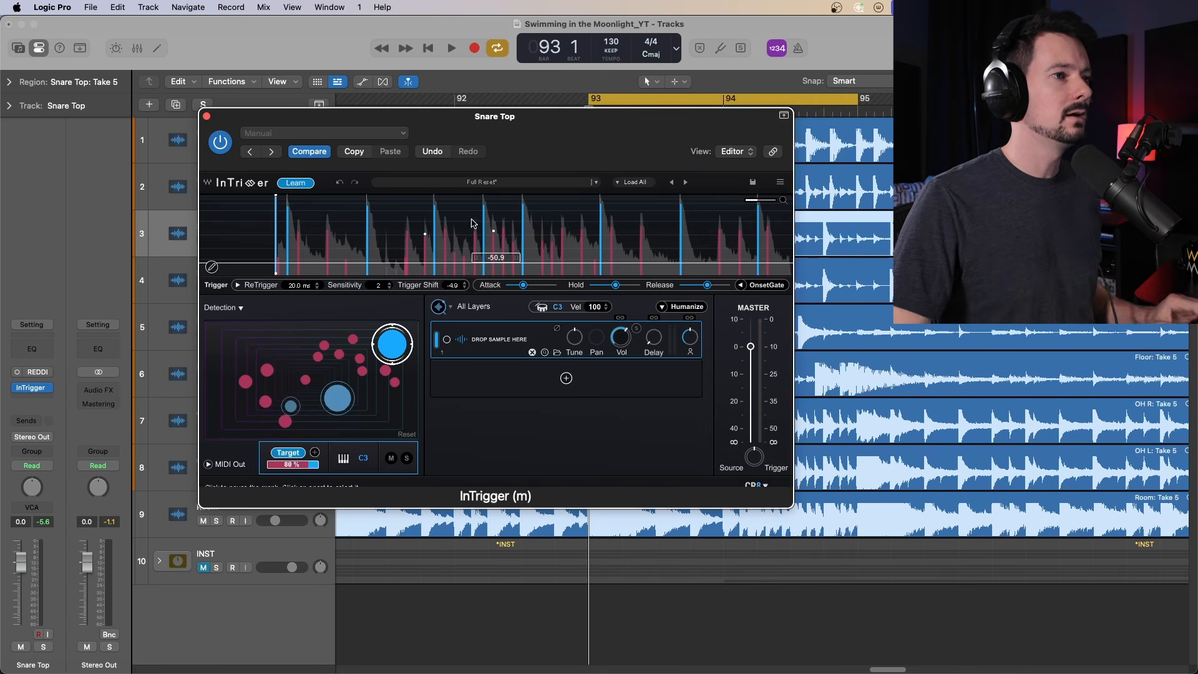
Load InTrigger's factory sound preset Snare 4 - Ludwig 70s Beefy - Velocity and start loop playback
left_click(488, 183)
mouse_move(540, 379)
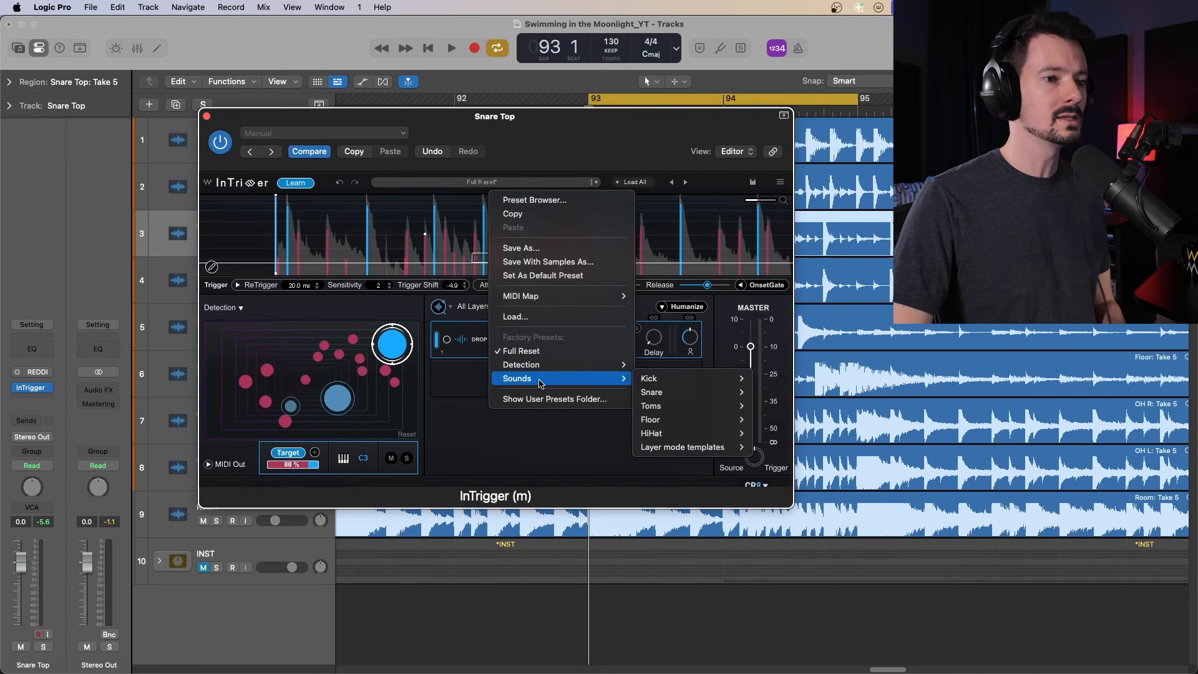
mouse_move(680, 400)
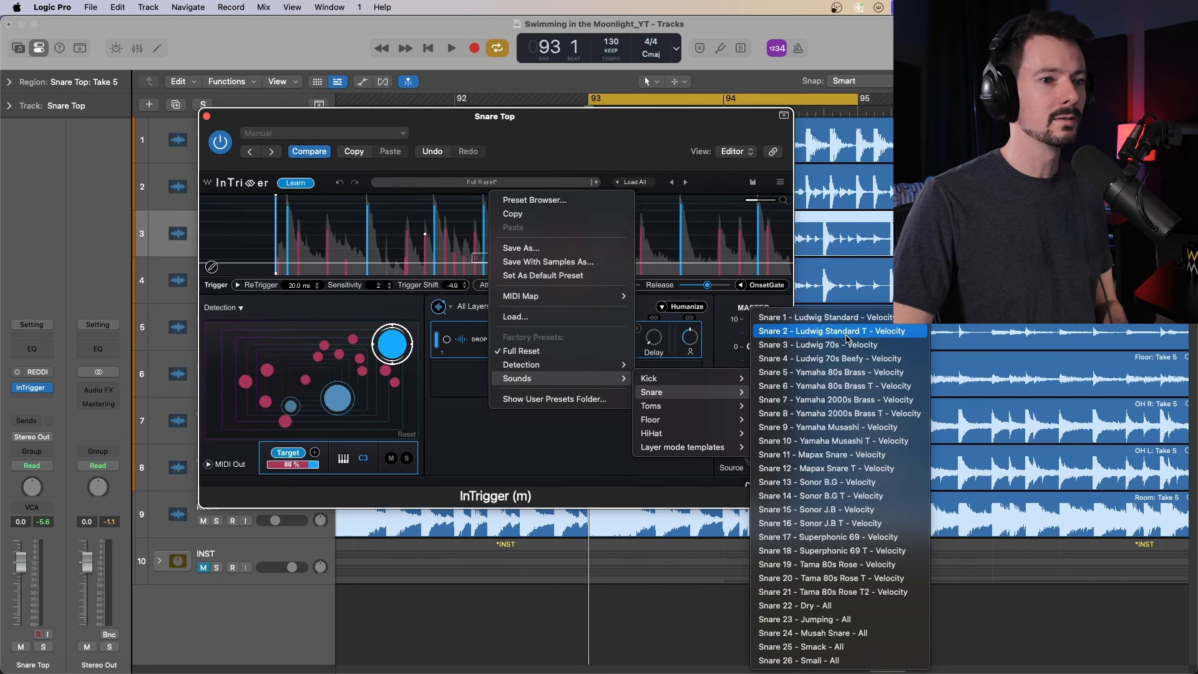
left_click(853, 365)
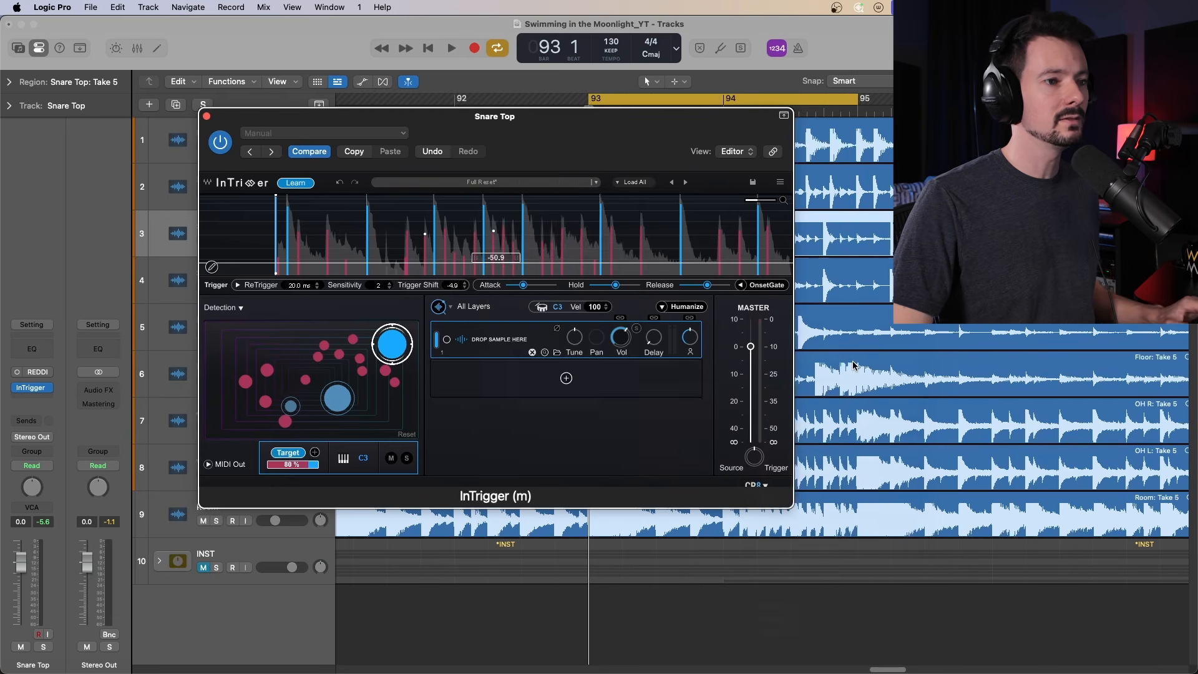
key("space")
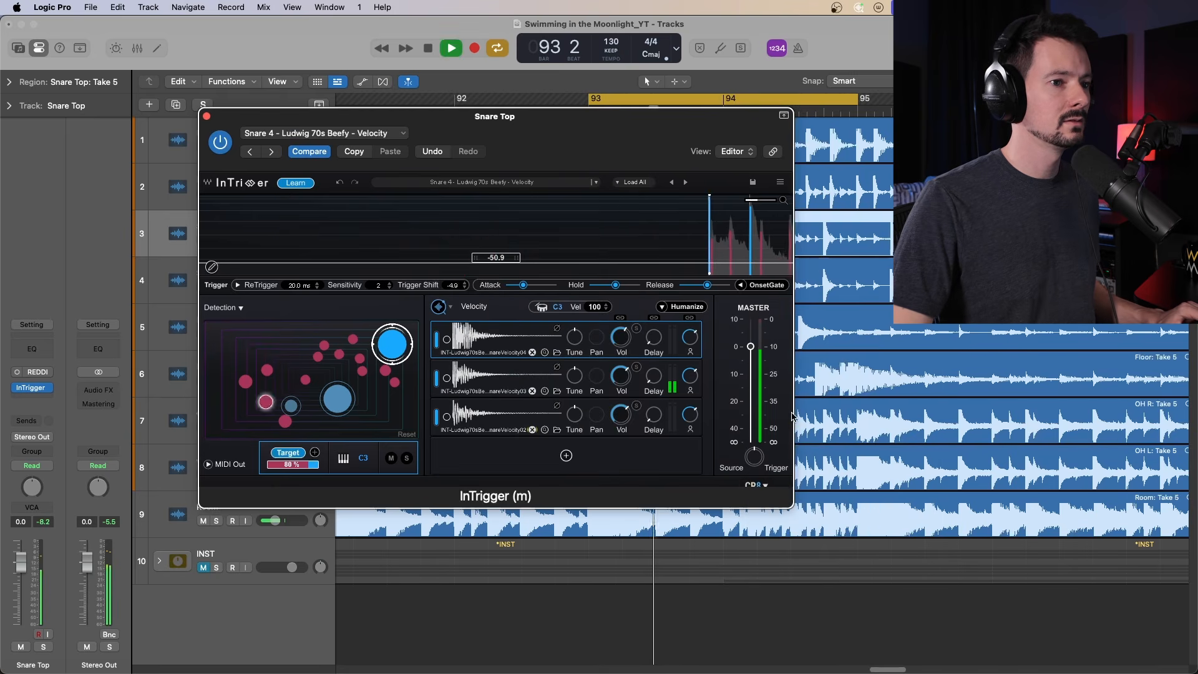
Solo the Snare Top track, listen to the triggered snare, reposition the plug-in window and stop playback
left_click_drag(528, 133, 796, 242)
key("s")
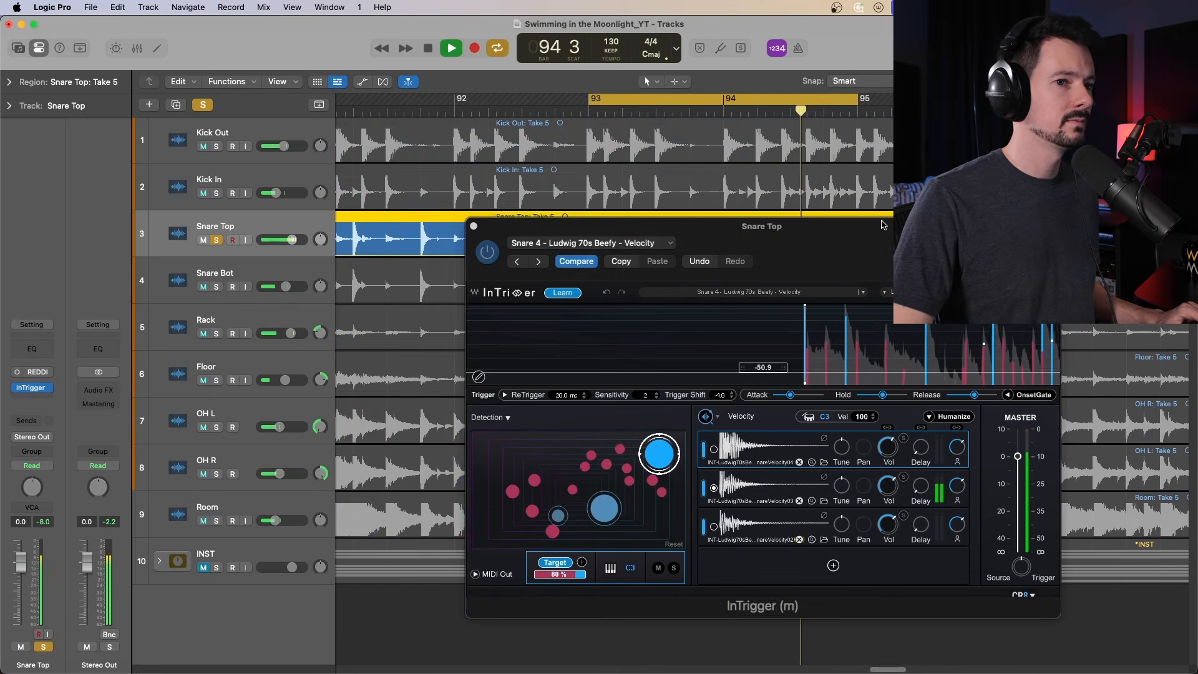
left_click_drag(889, 231, 634, 142)
key("space")
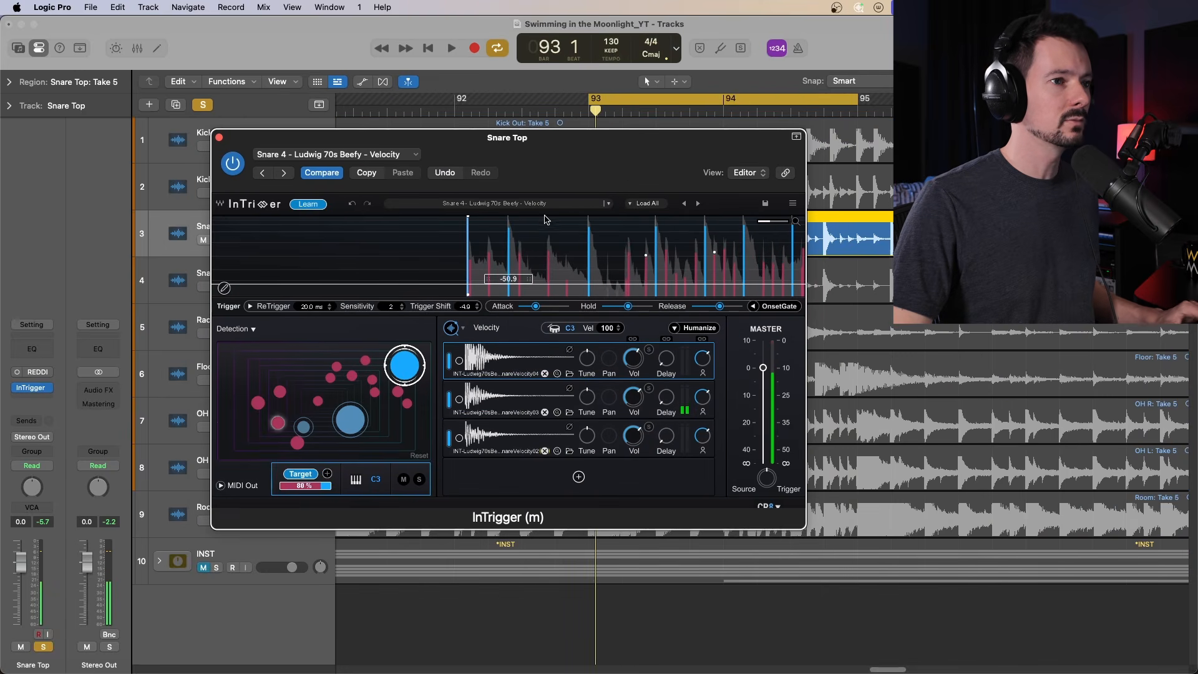
Step through the following factory snare presets during playback, from Snare 5 up to Snare 7 - Yamaha 2000s Brass - Velocity
left_click(698, 204)
left_click(685, 208)
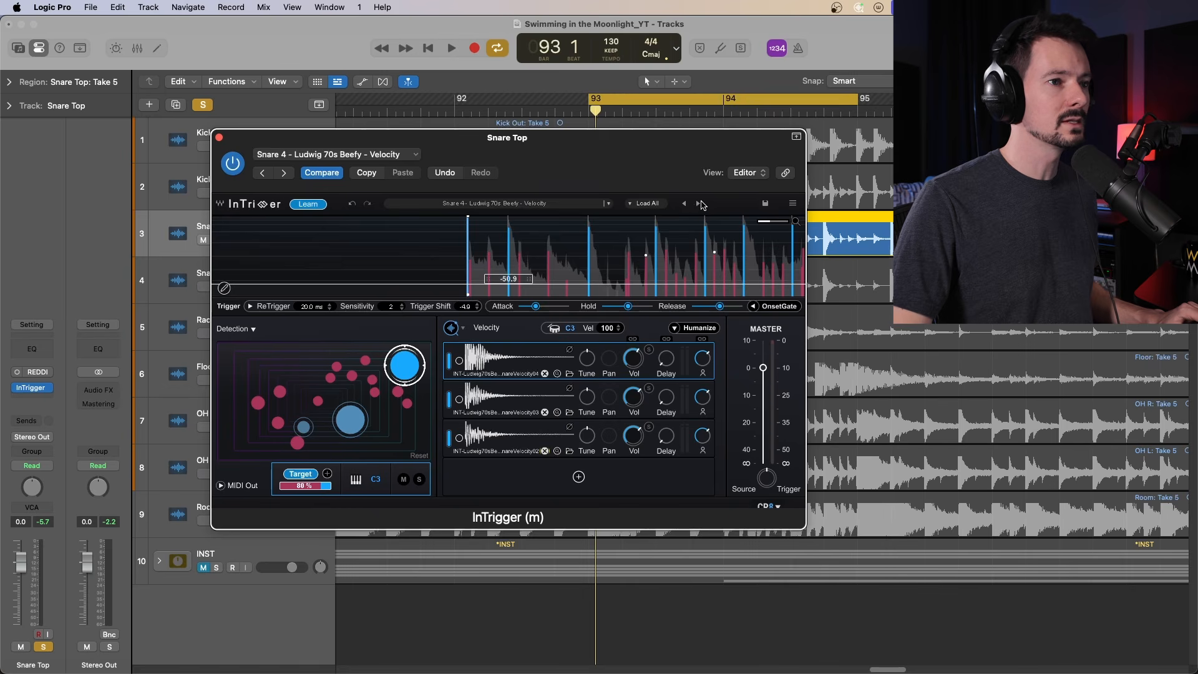
left_click(697, 204)
key("space")
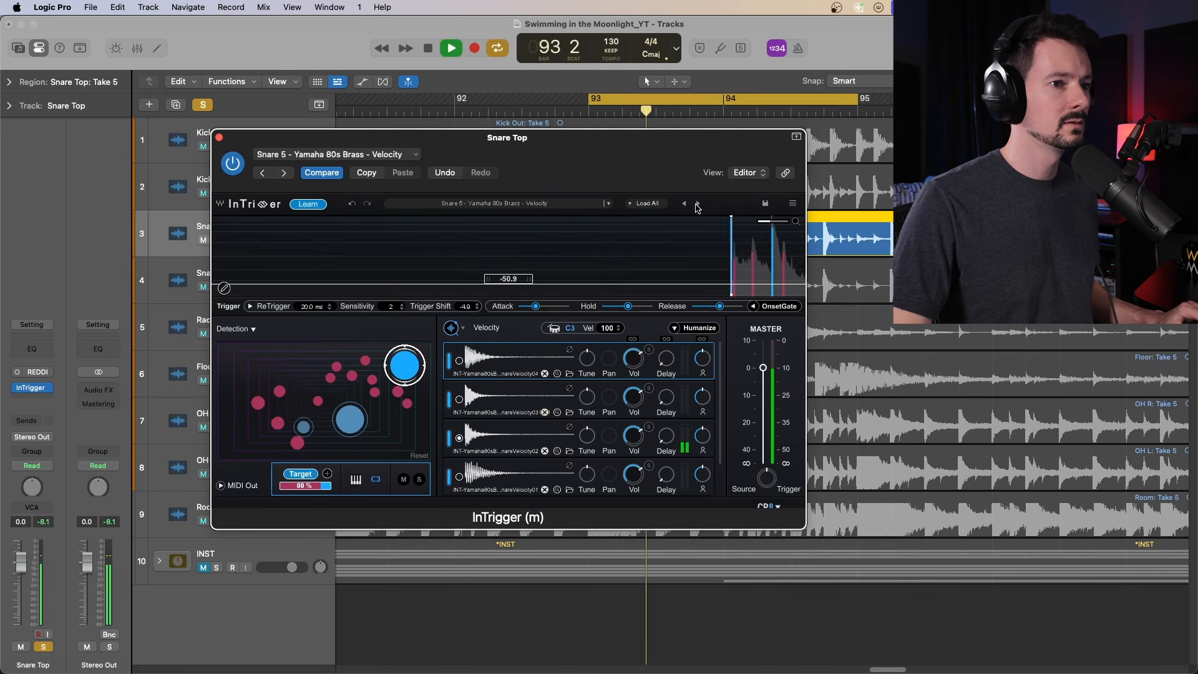
left_click(698, 204)
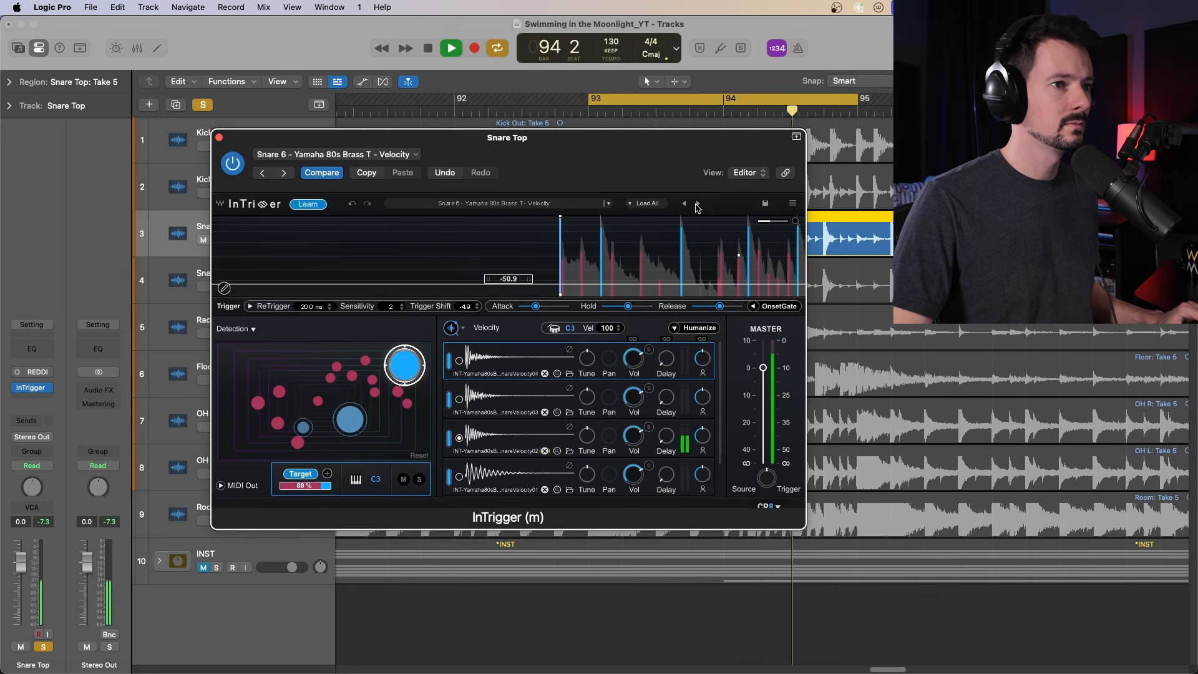
left_click(697, 204)
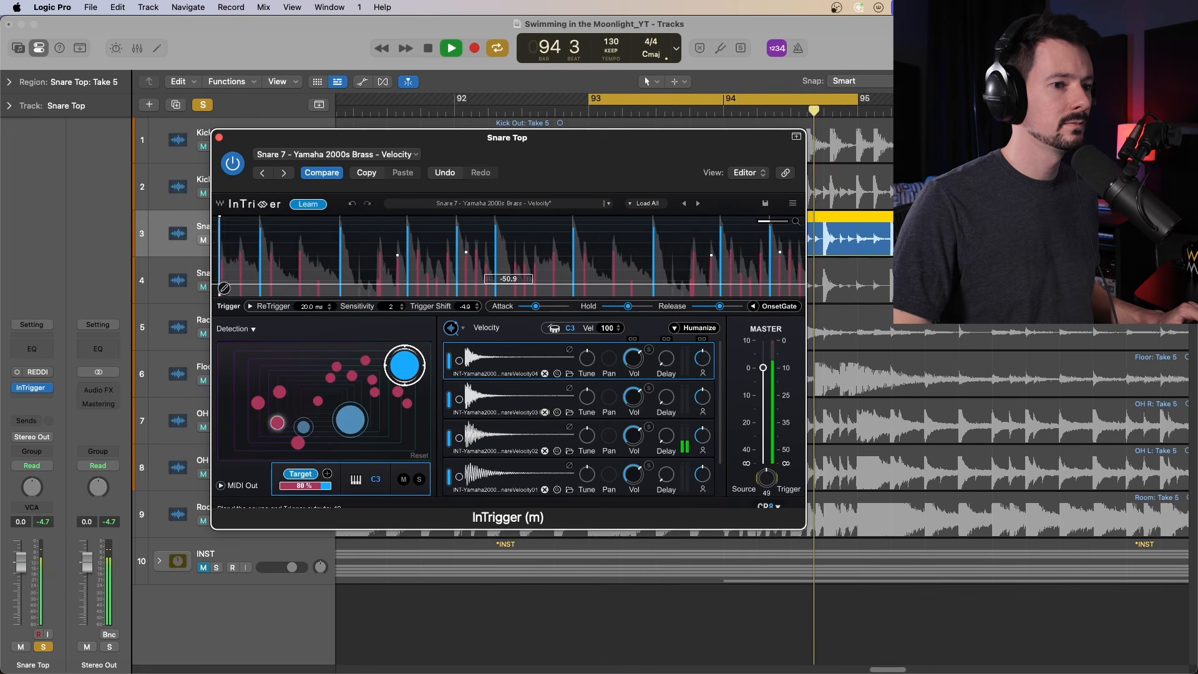
Compare full source, full trigger and blended output with InTrigger's Source/Trigger knob, finishing on an even mix
left_click_drag(772, 477, 774, 483)
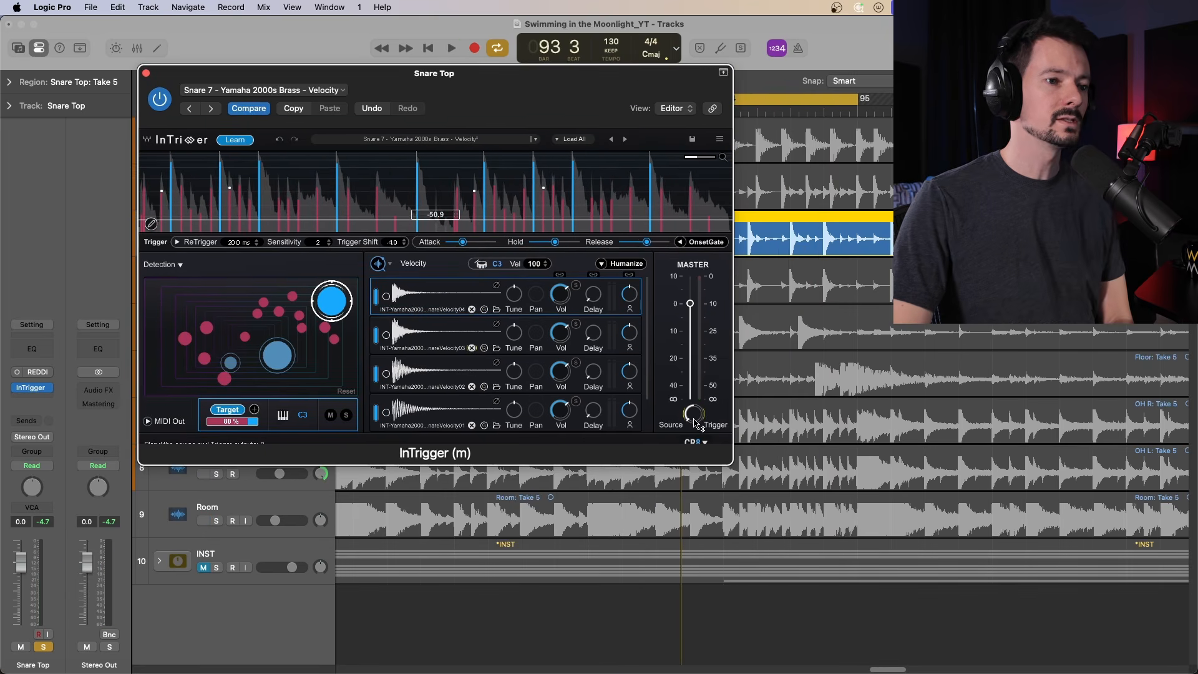
left_click_drag(693, 414, 694, 419)
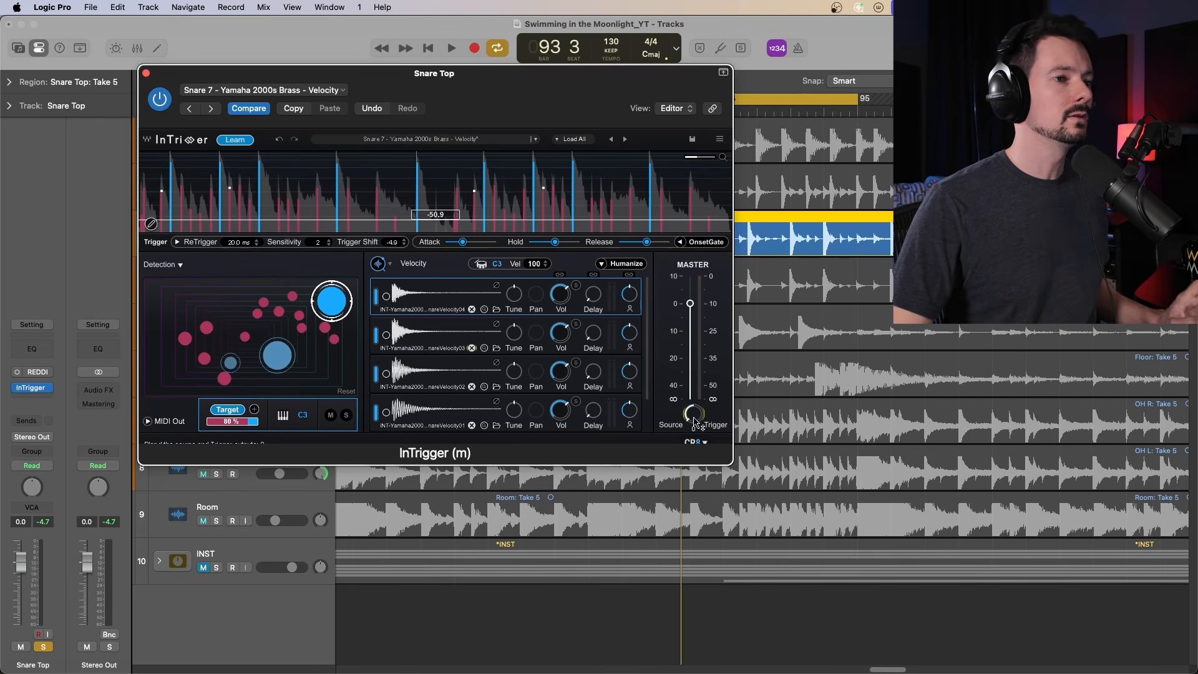
left_click_drag(694, 419, 694, 374)
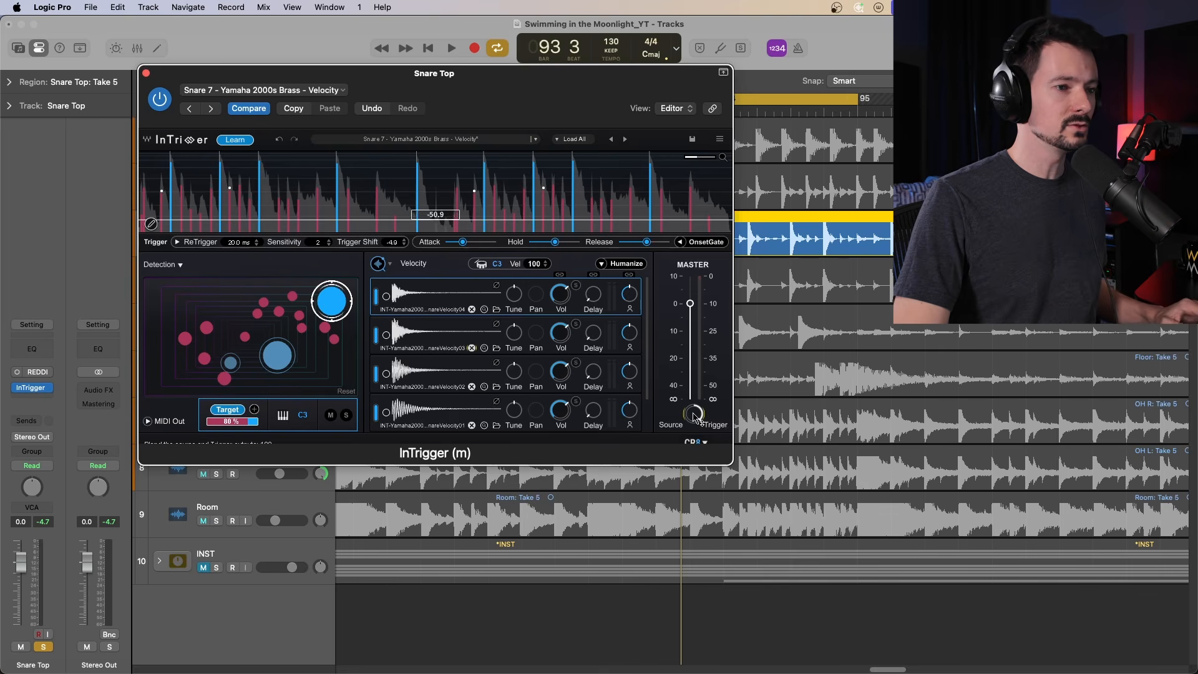
key("space")
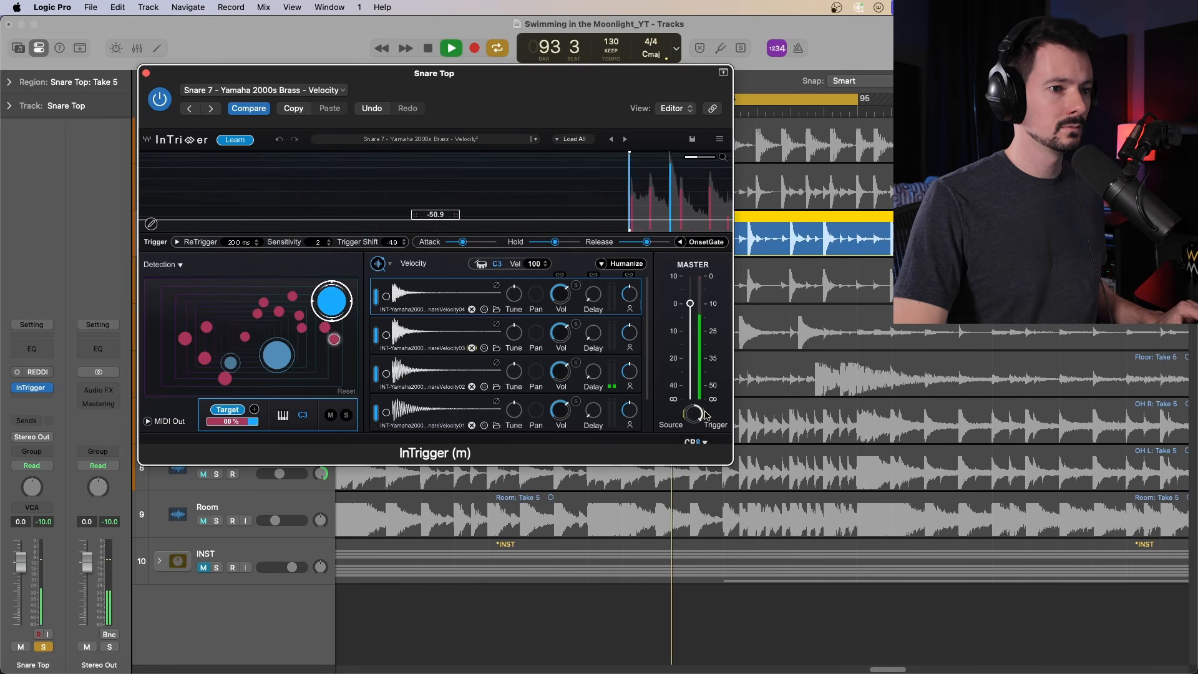
left_click_drag(694, 414, 694, 436)
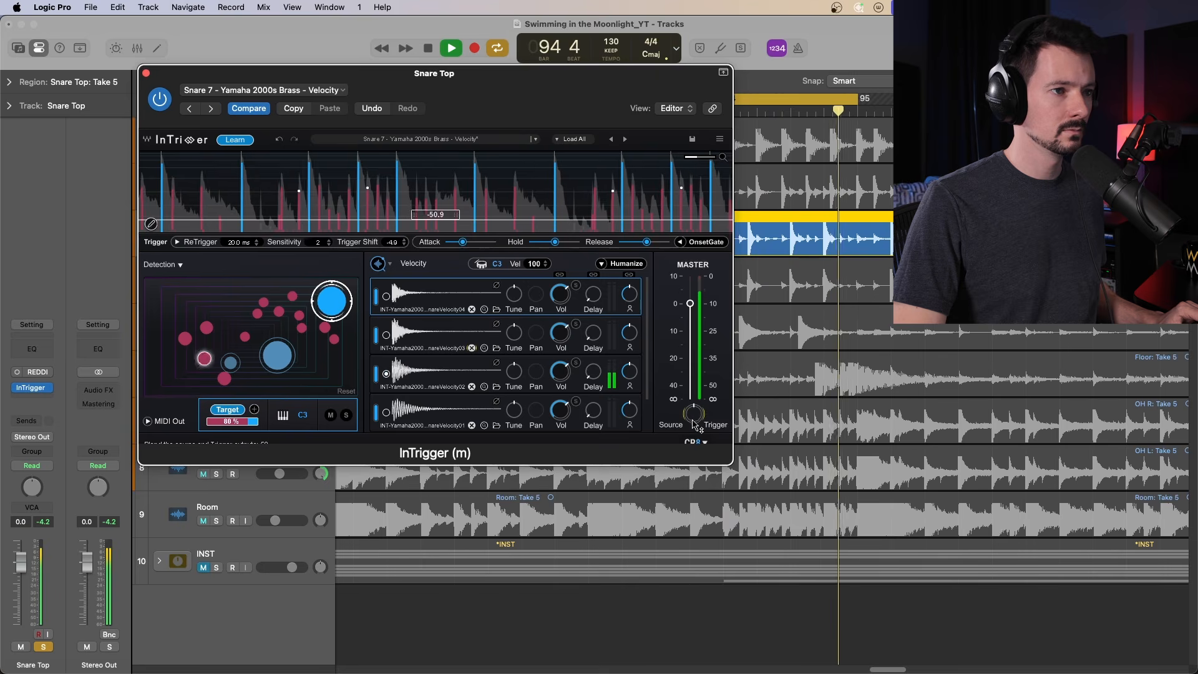
key("space")
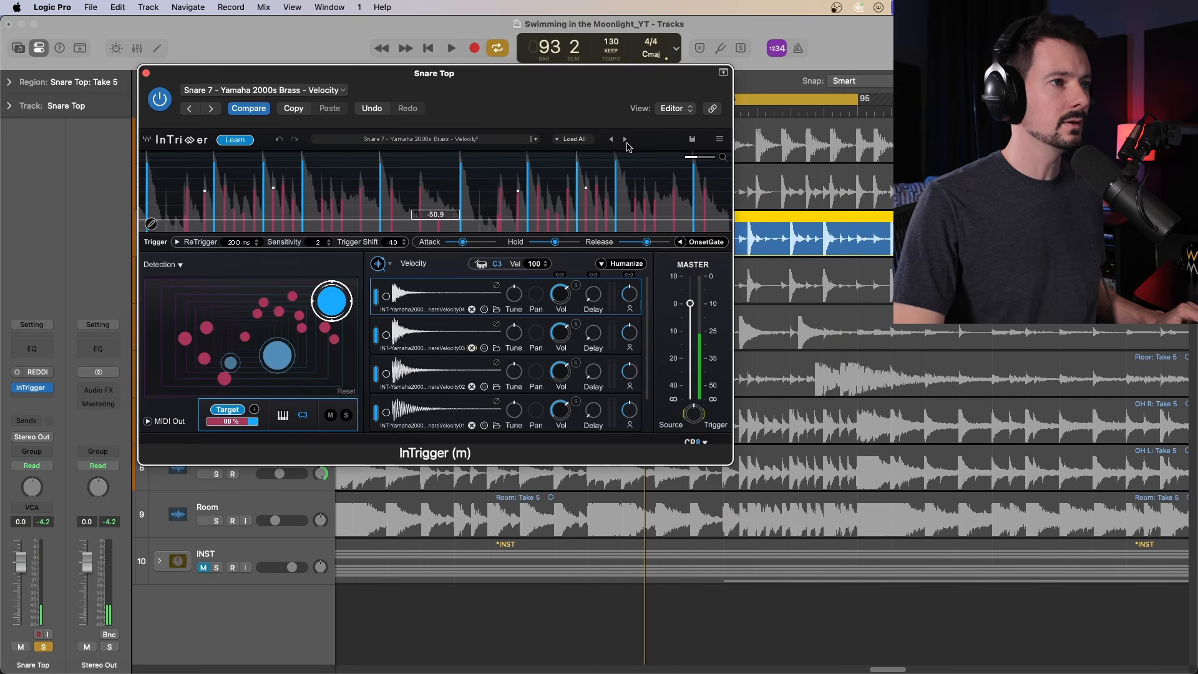
Load the preset Snare 9 - Yamaha Musashi - Velocity, play the loop and adjust the third layer's tuning
left_click(626, 142)
left_click(626, 141)
key("space")
left_click_drag(514, 372, 514, 377)
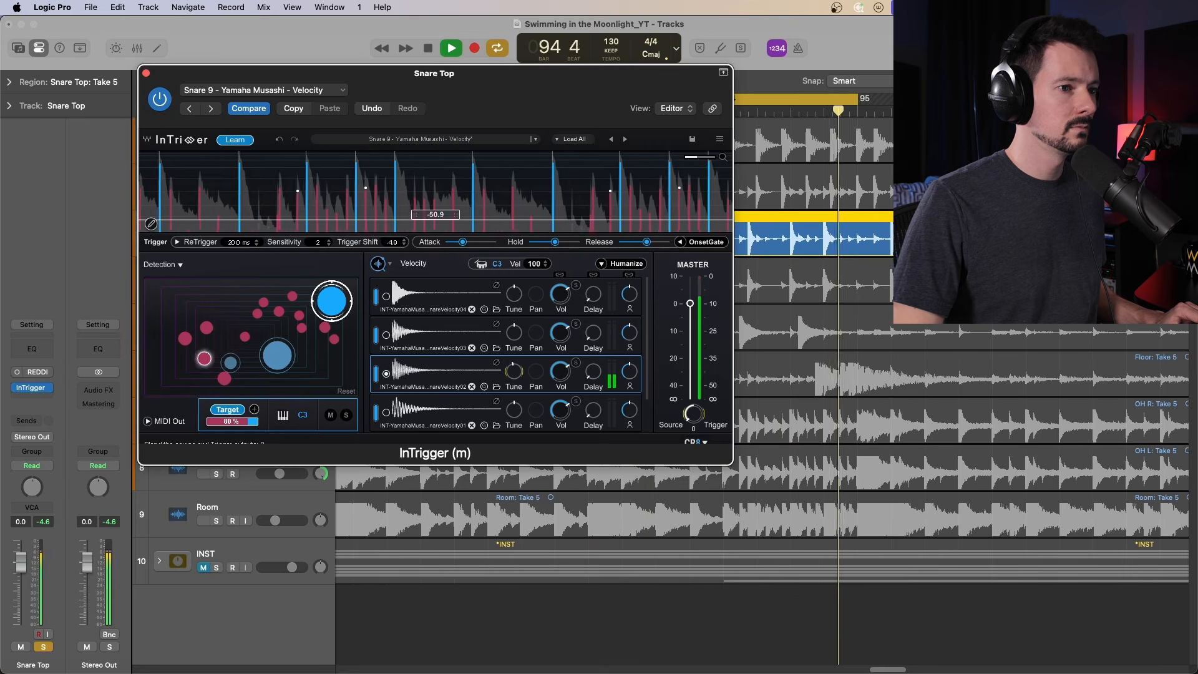
Sweep the Source/Trigger blend while the Yamaha Musashi snare plays, return it to an even mix and stop playback
left_click_drag(693, 414, 694, 351)
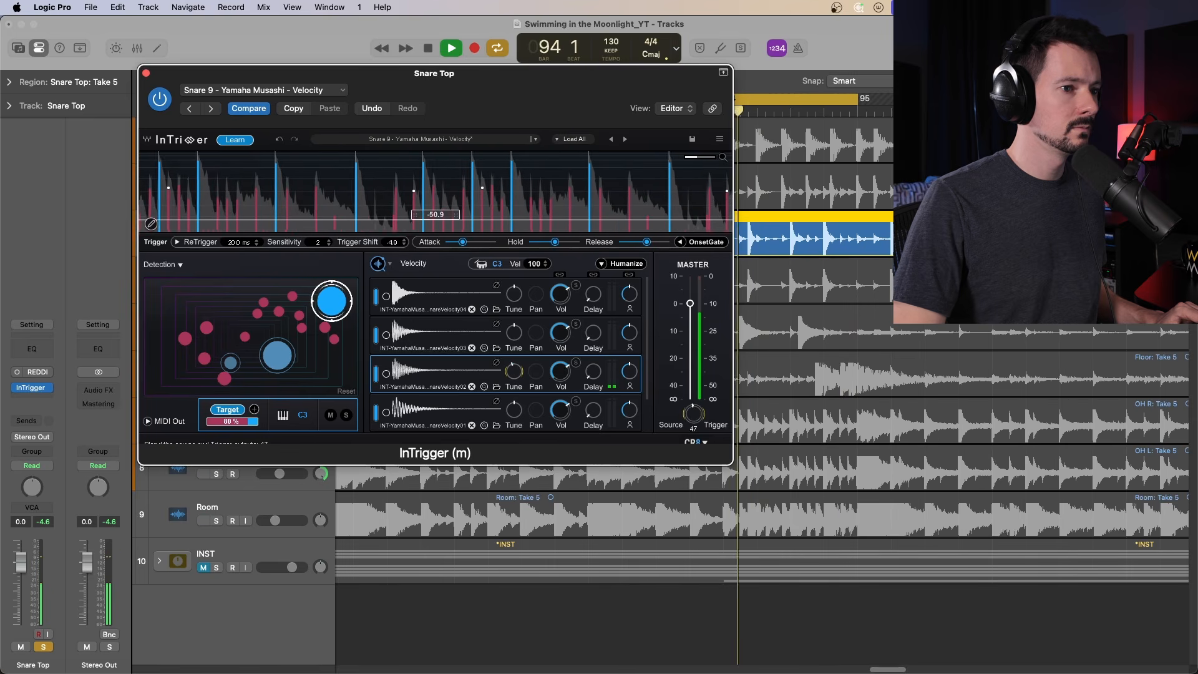
left_click_drag(694, 414, 693, 476)
left_click_drag(693, 414, 693, 392)
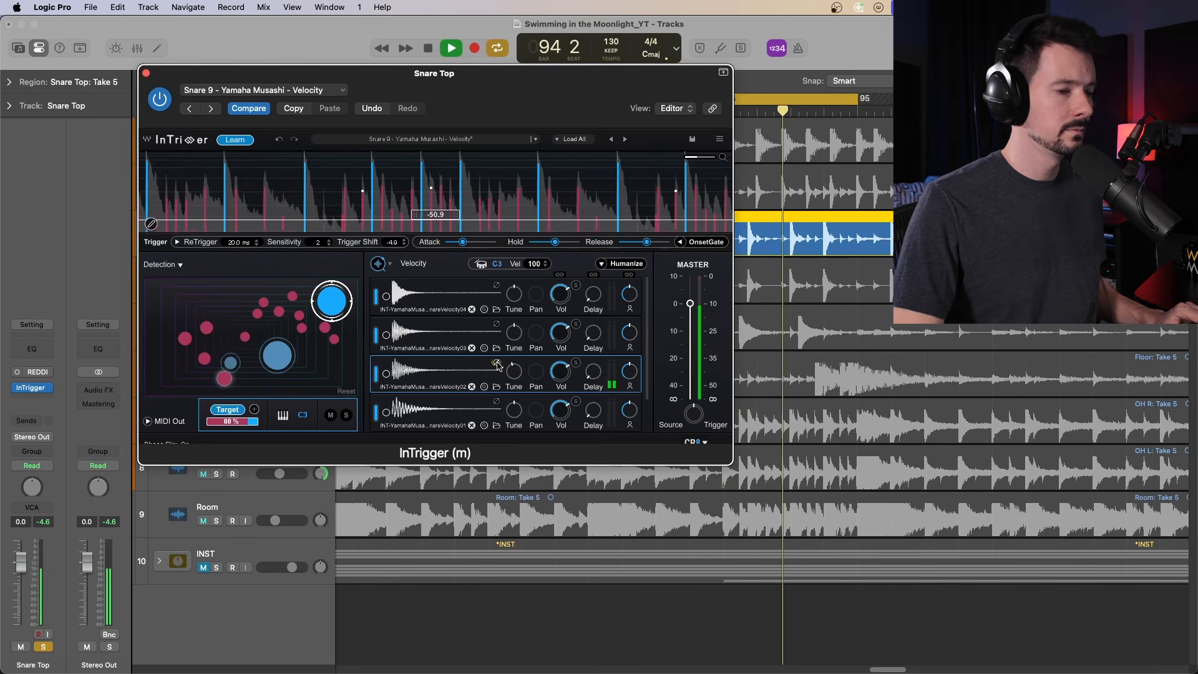
key("space")
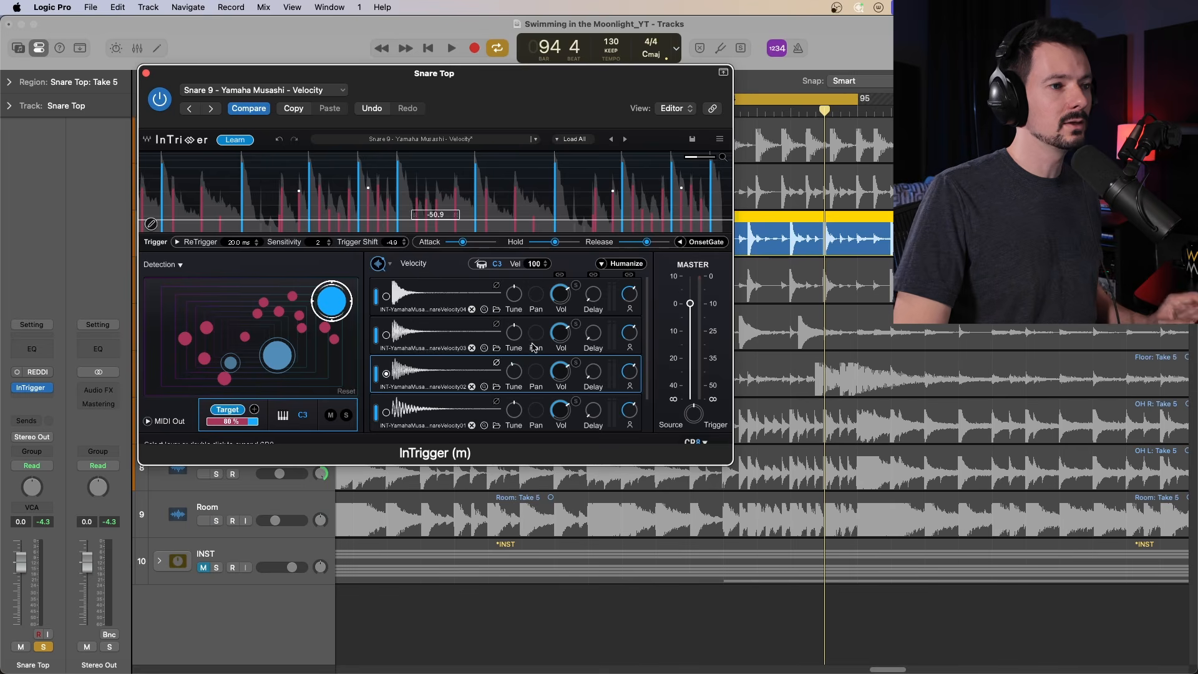
Lower the tuning of the Yamaha Musashi sample layers to -3 and audition the result
left_click_drag(513, 332, 520, 312)
left_click_drag(514, 410, 514, 415)
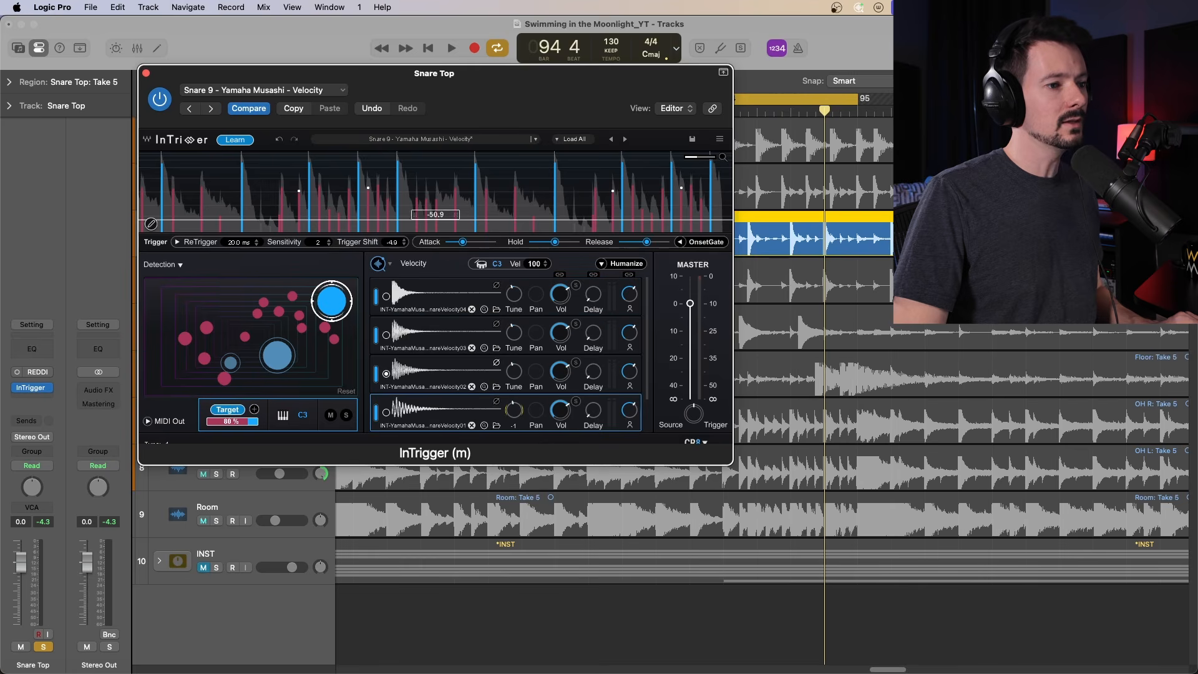
key("space")
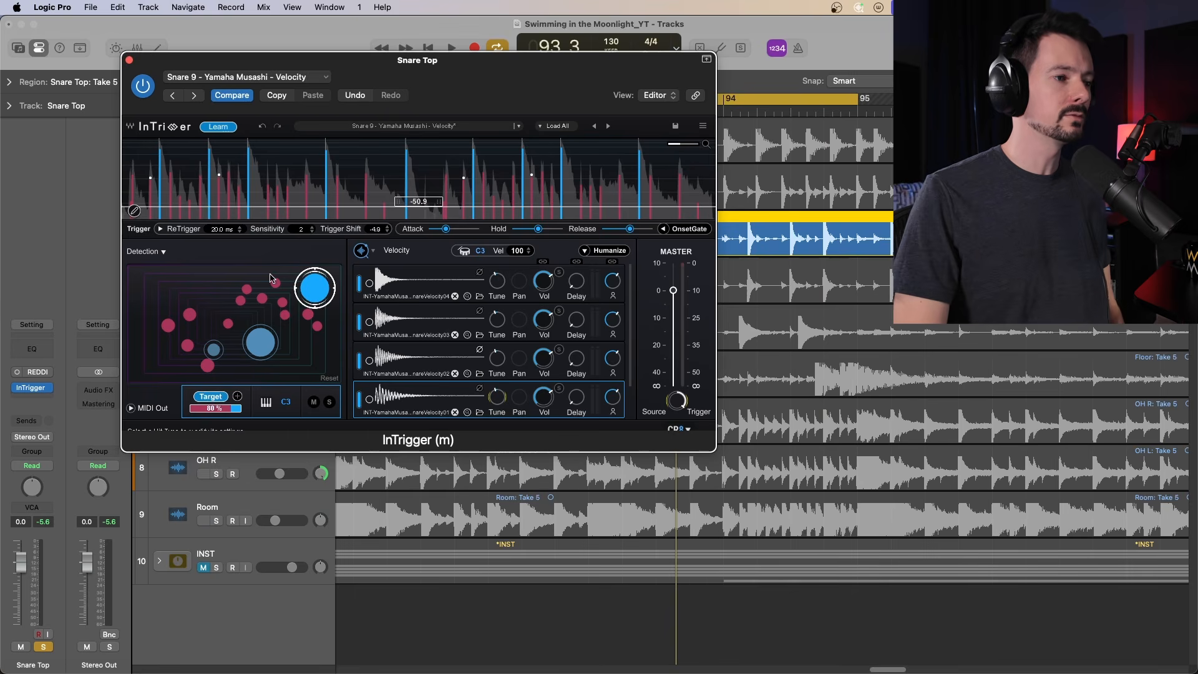
Expand InTrigger's CR8 sampler section, raise the plug-in window and examine the velocity ranges of the sample layers
left_click(689, 430)
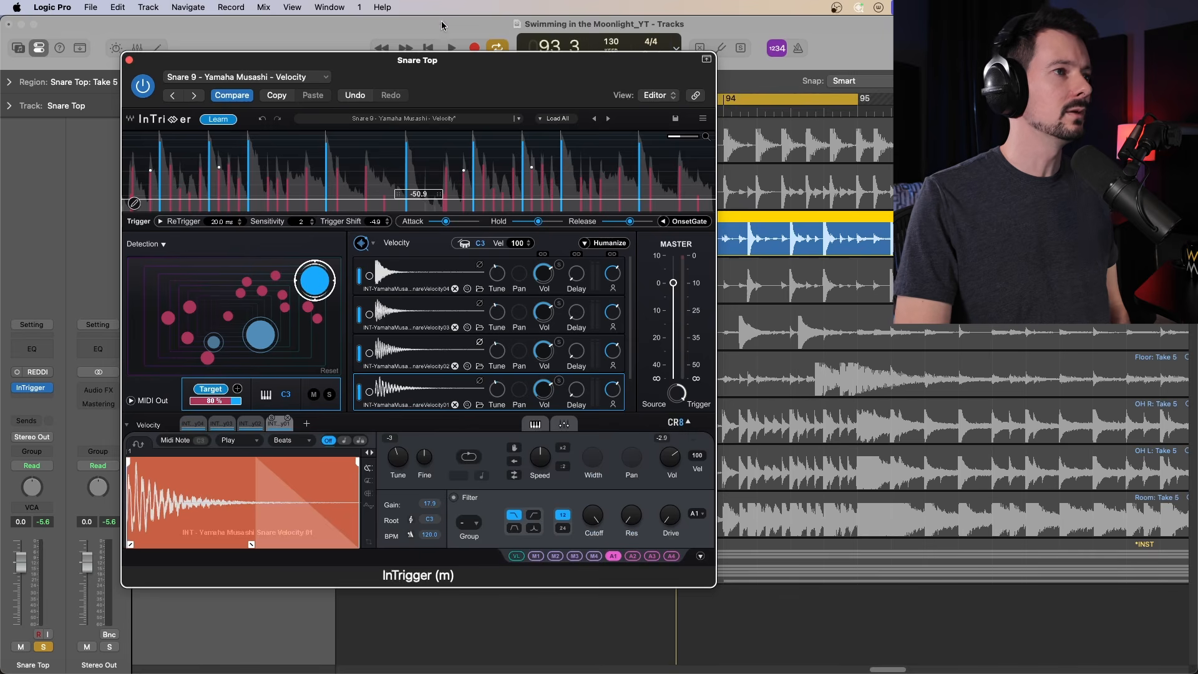
left_click_drag(480, 62, 477, 31)
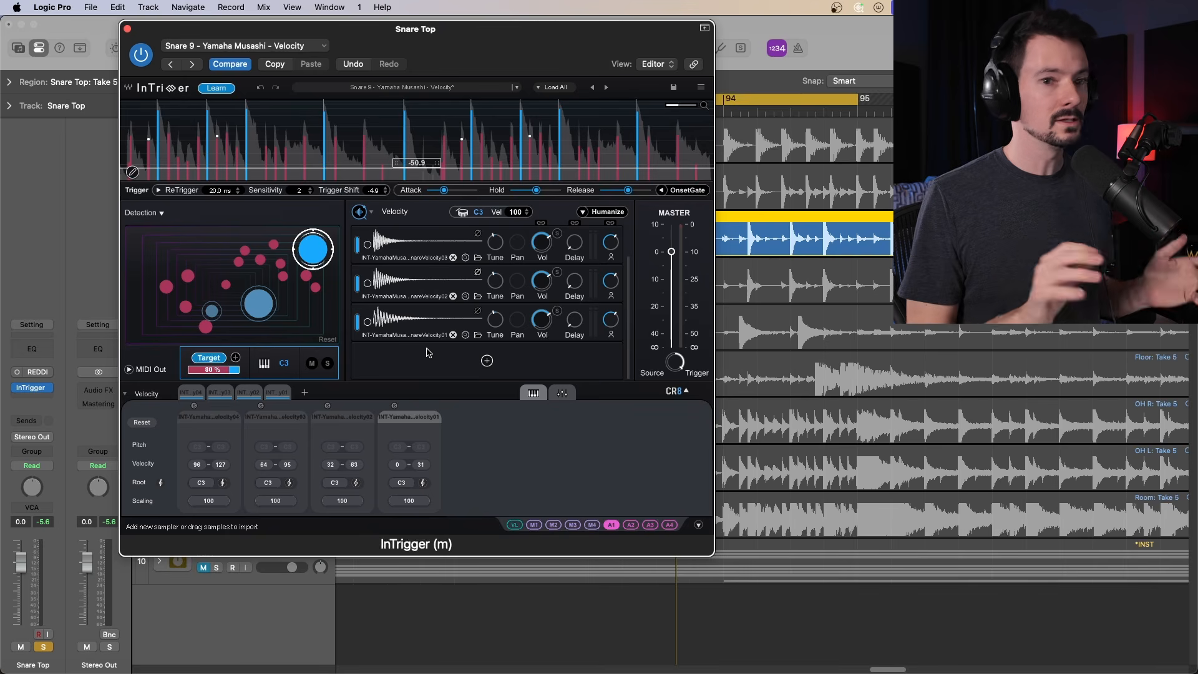
scroll(427, 352, "up", 2)
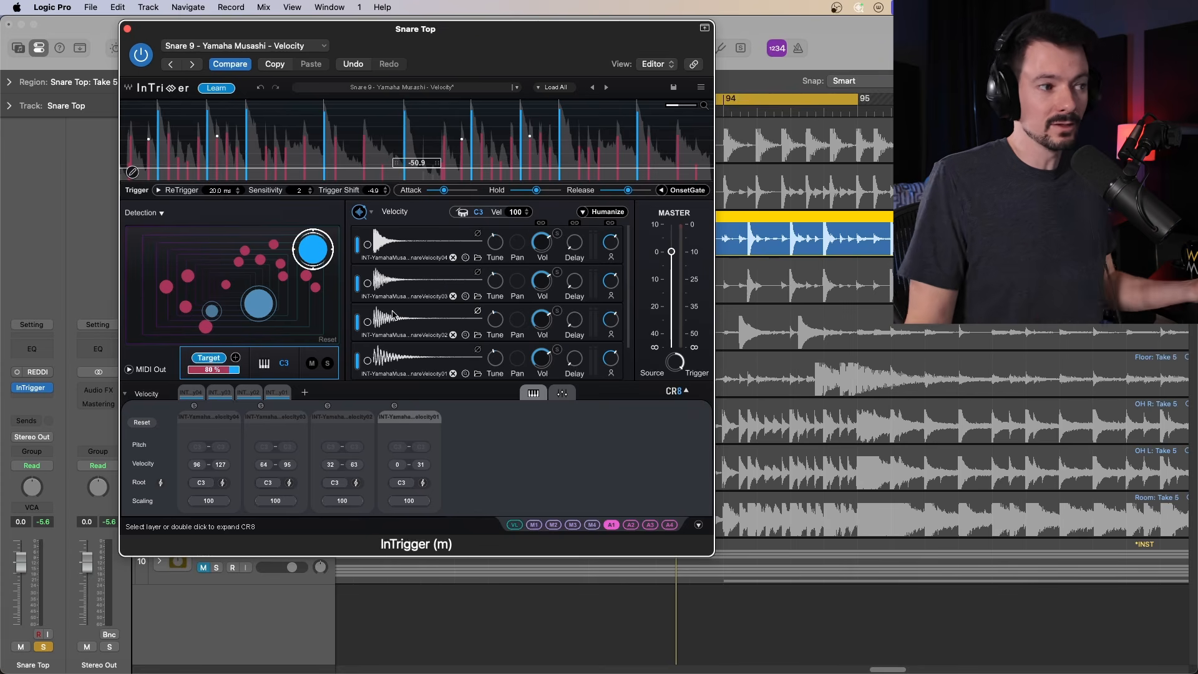
Expand the MIDI Out velocity settings and raise the minimum velocity to 81 while auditioning the loop
key("space")
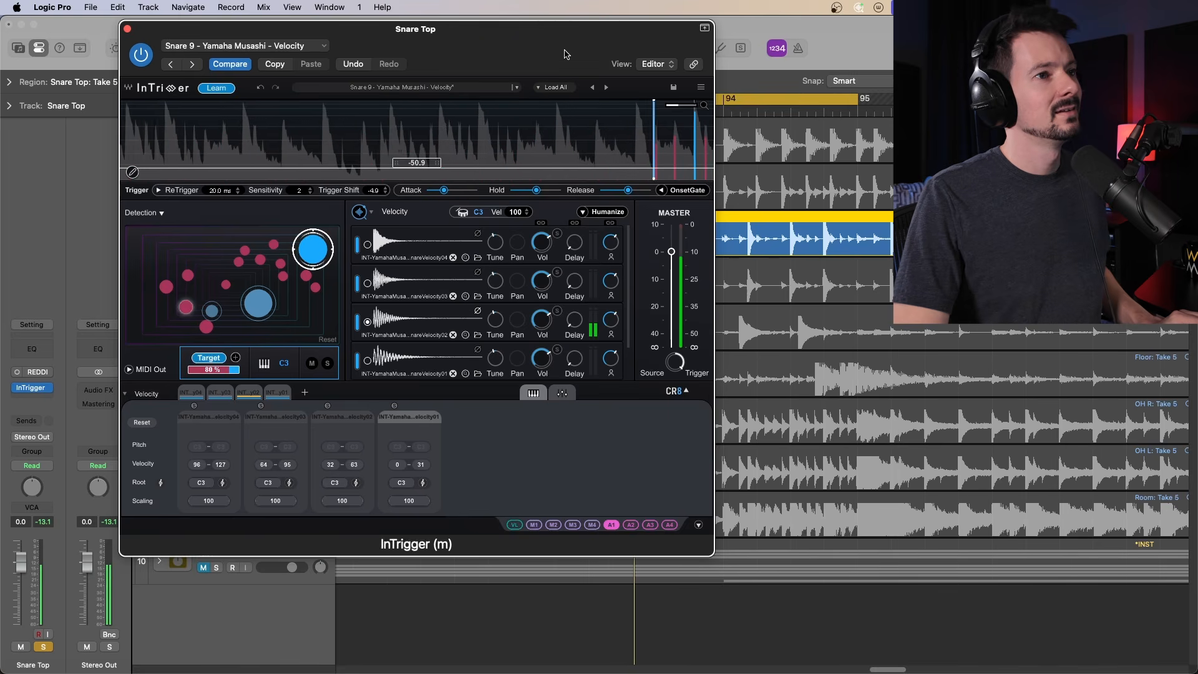
left_click(148, 370)
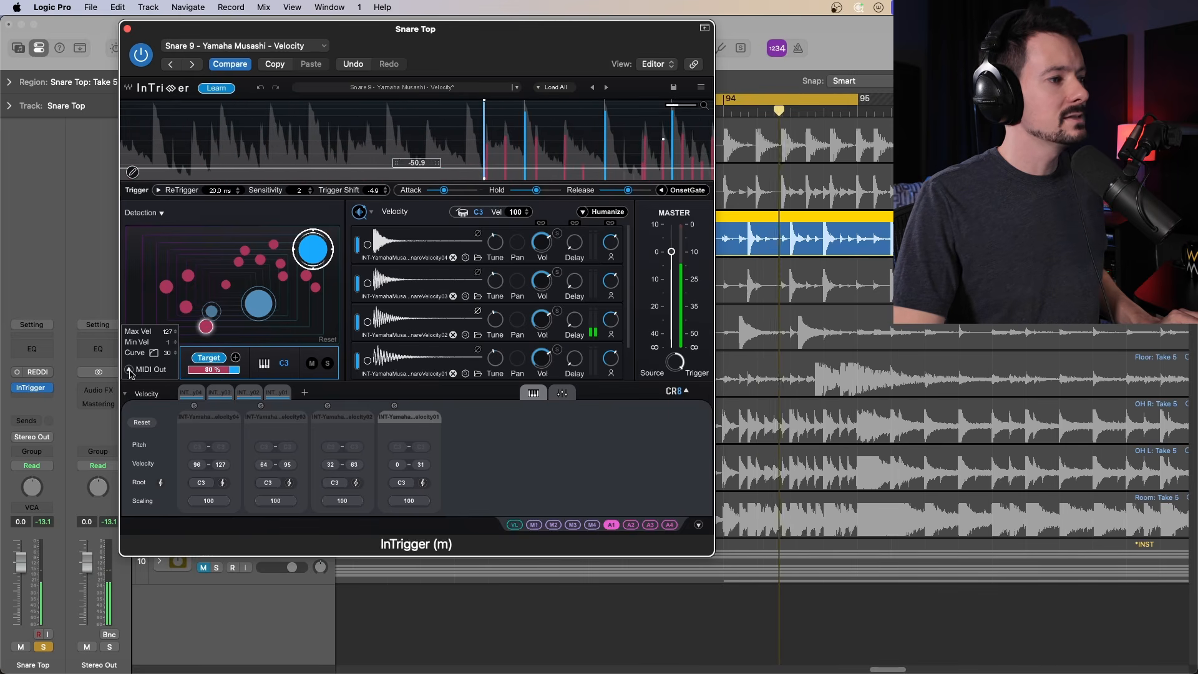
left_click(167, 342)
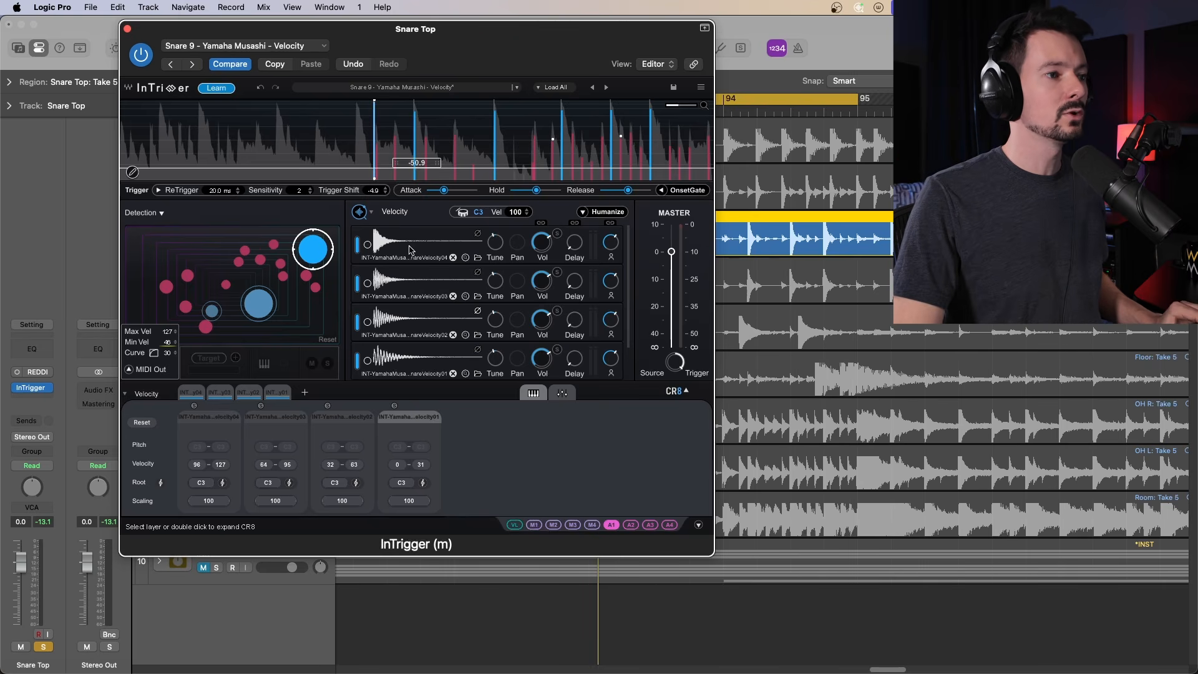
key("space")
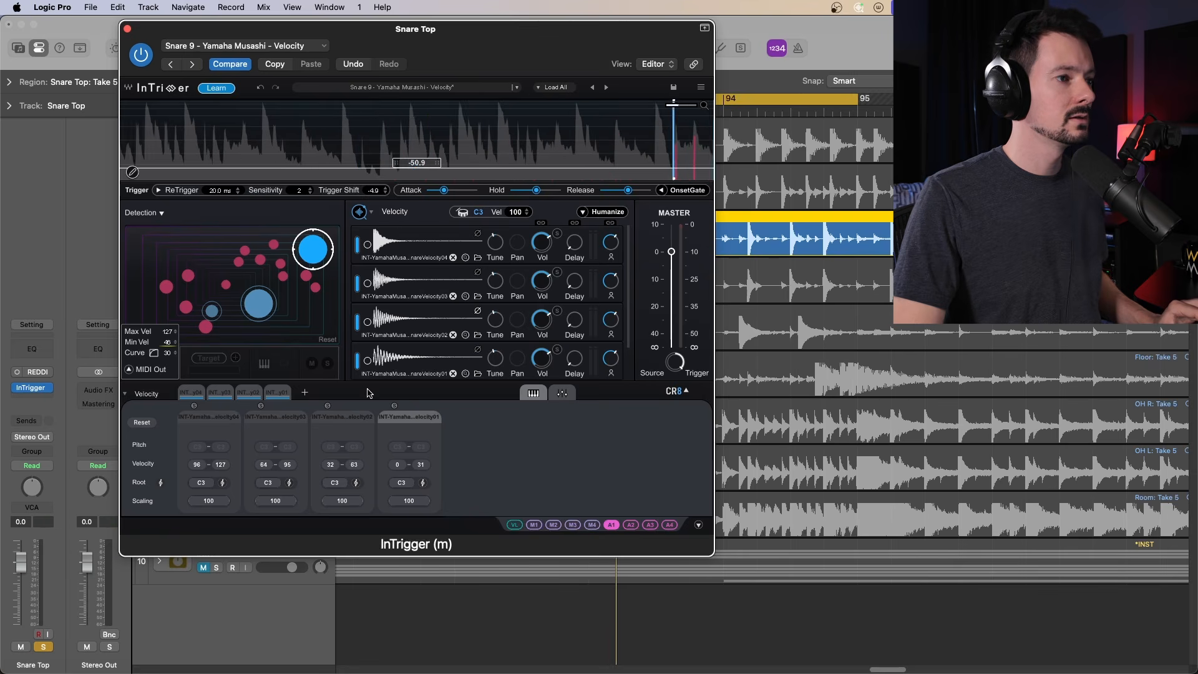
left_click_drag(167, 344, 168, 313)
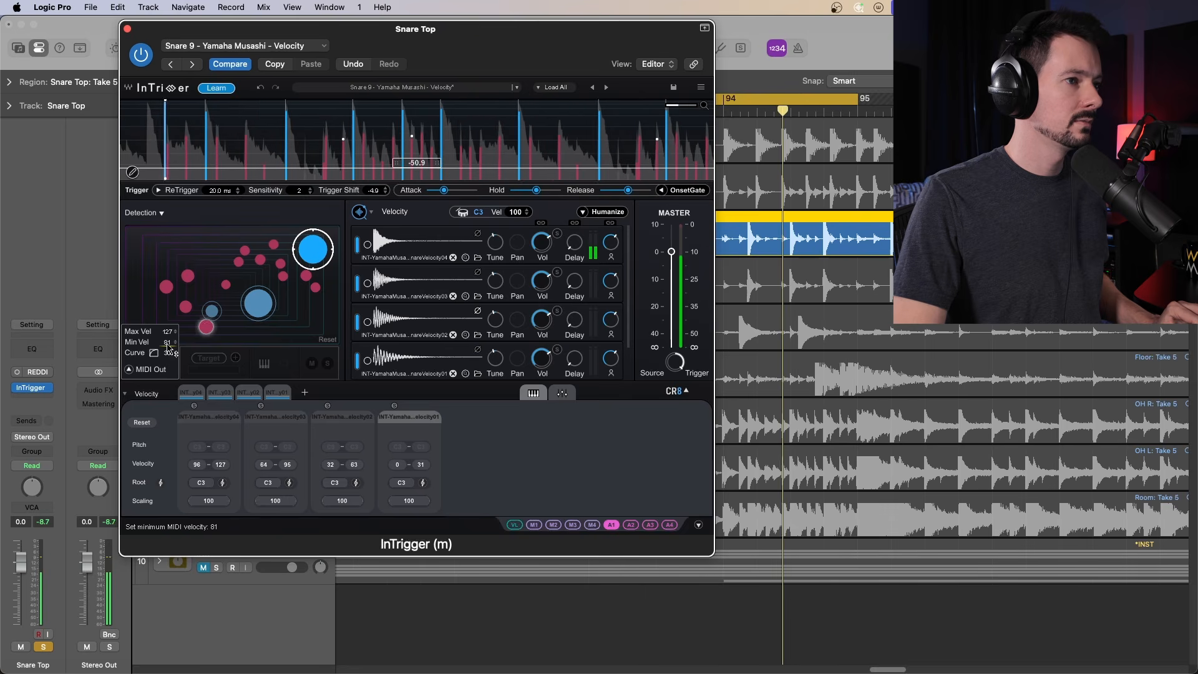
Set the humanize amount to 77 for all sample layers and bring the Source/Trigger blend back to an even mix
left_click(614, 251)
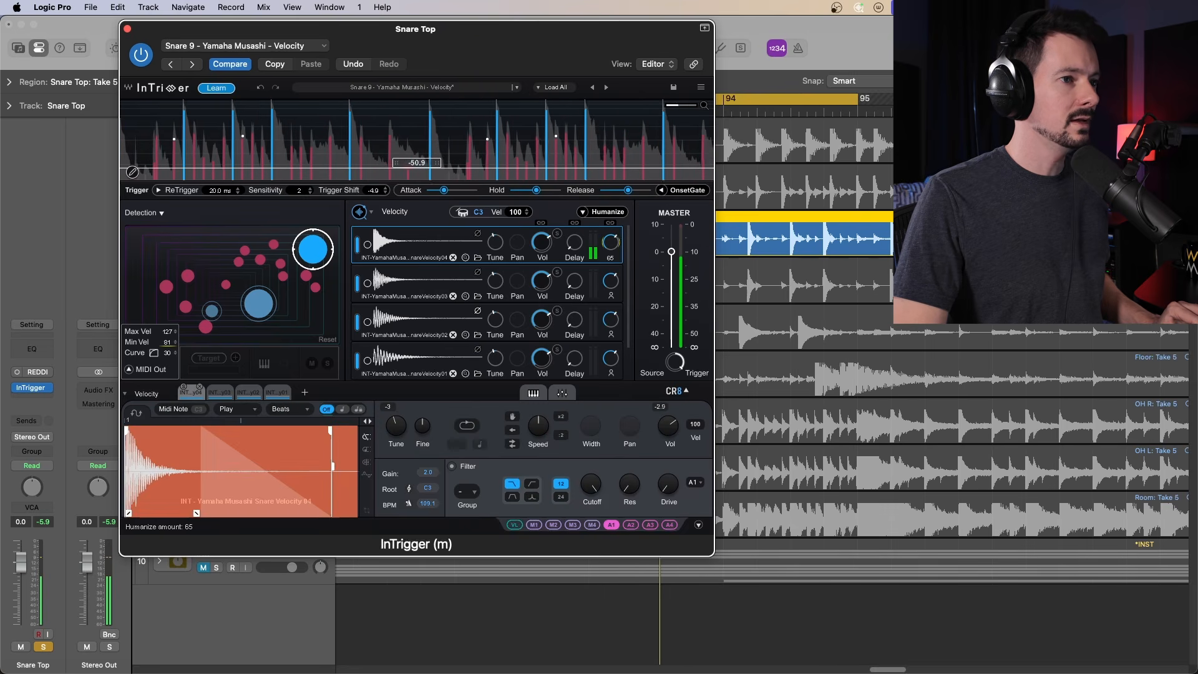
left_click_drag(611, 223, 611, 219)
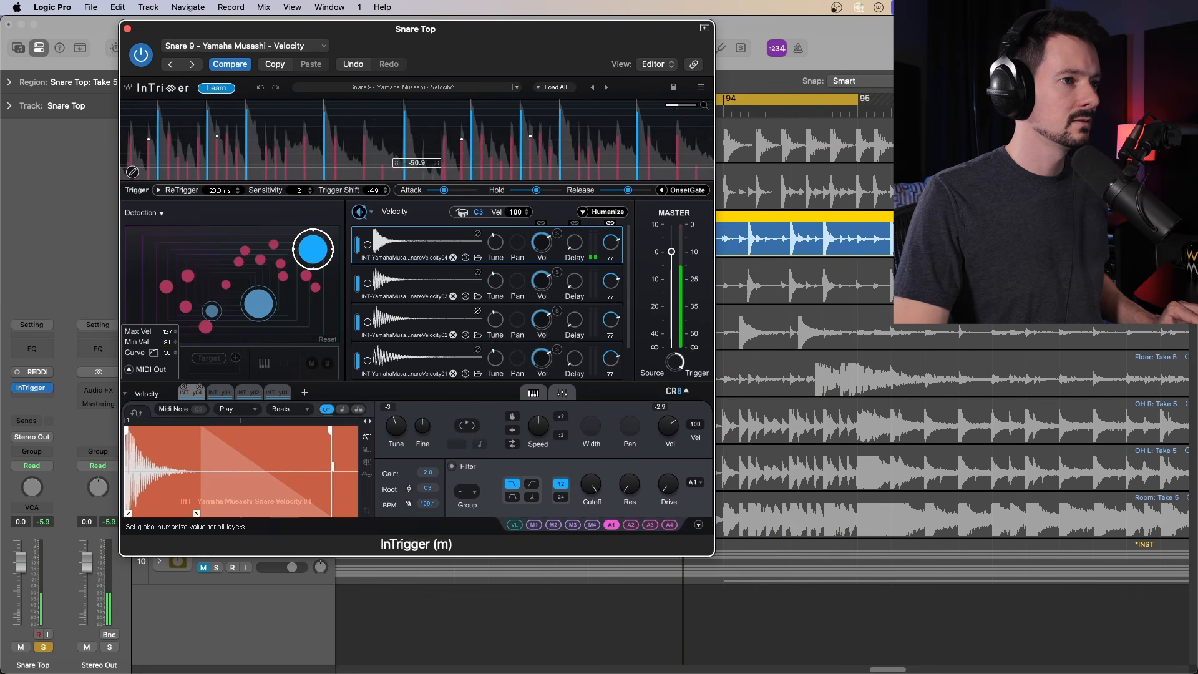
left_click_drag(674, 362, 674, 394)
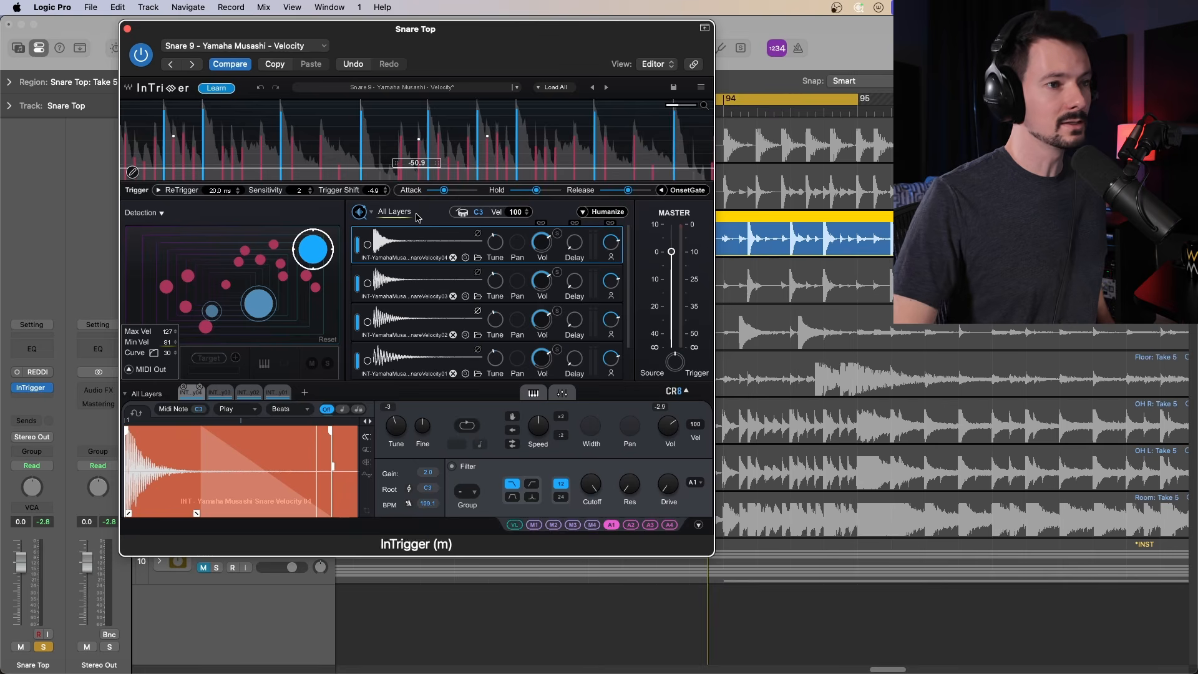
Switch the layer play order to Sequence and audition it with the loop
key("space")
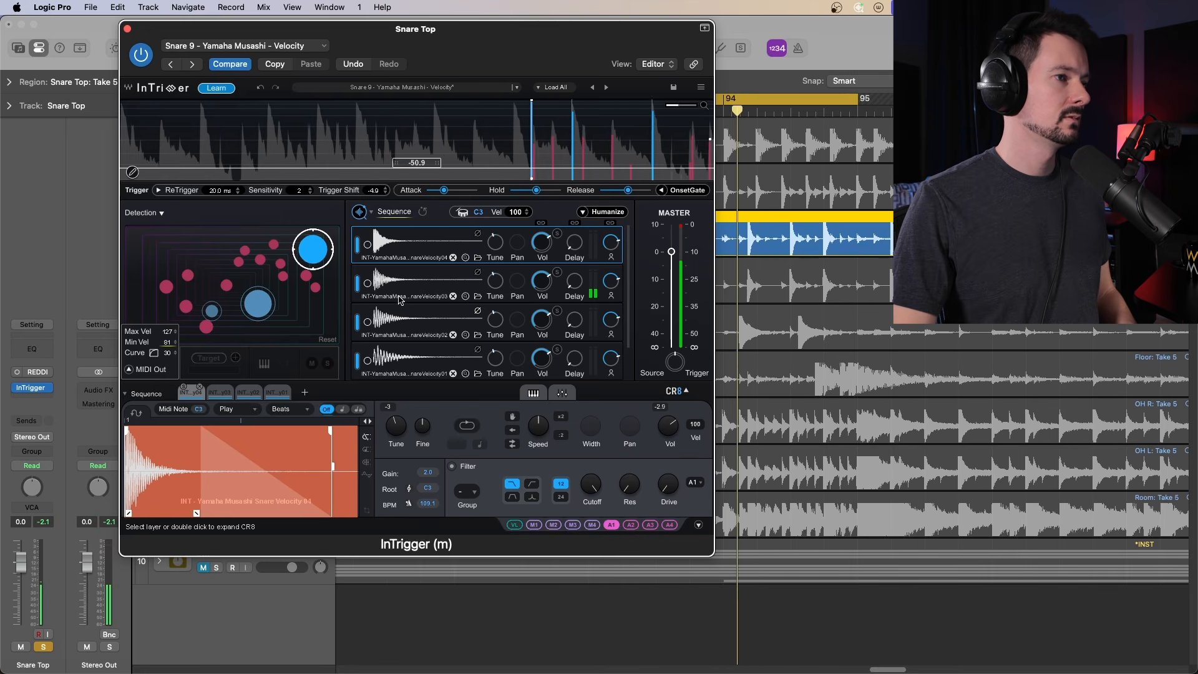
key("space")
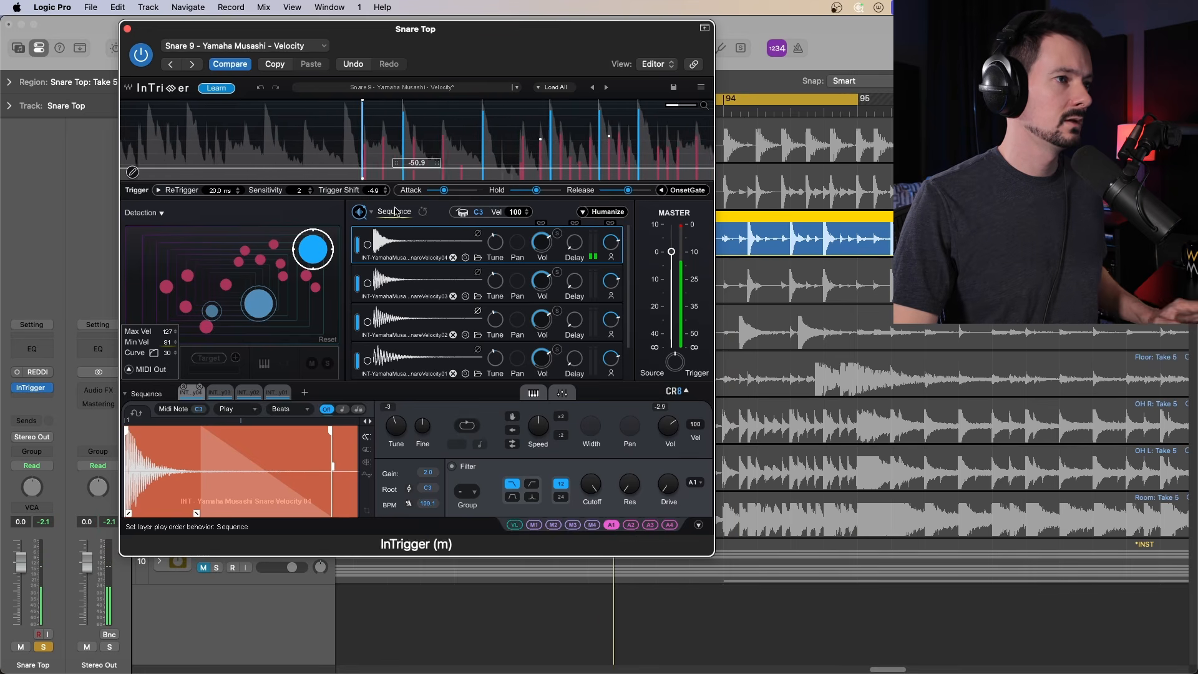
Audition the Random layer play order, switch the order to Velocity and lower the minimum MIDI velocity to 75
left_click(397, 213)
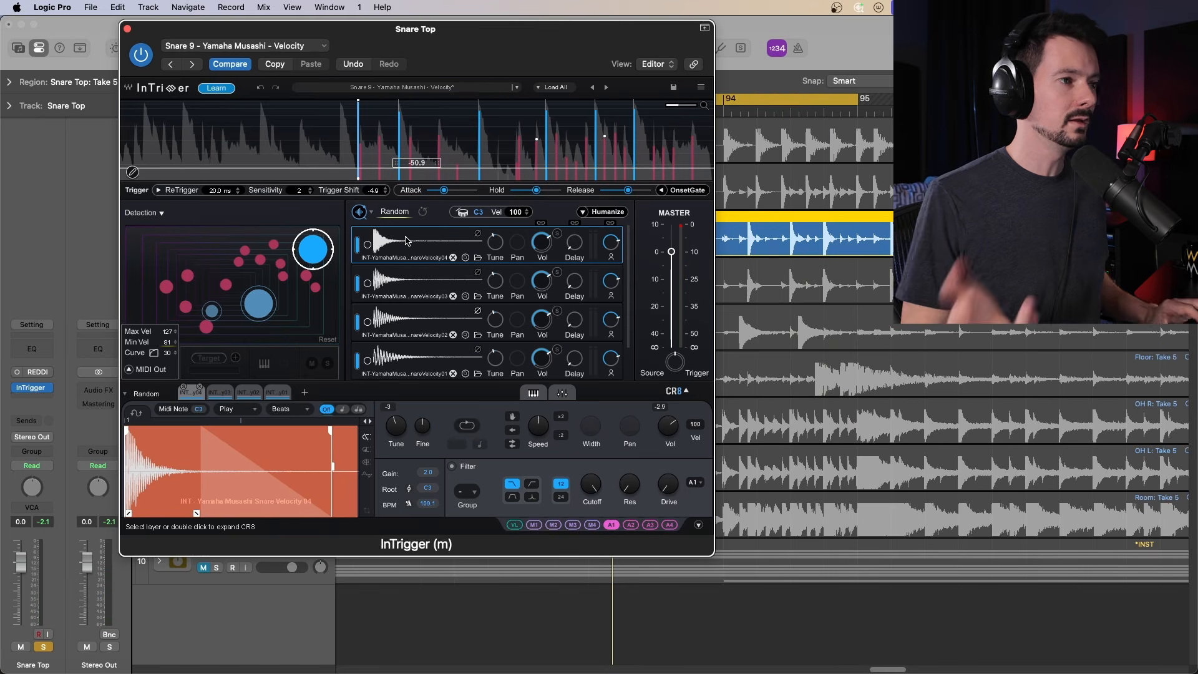
key("space")
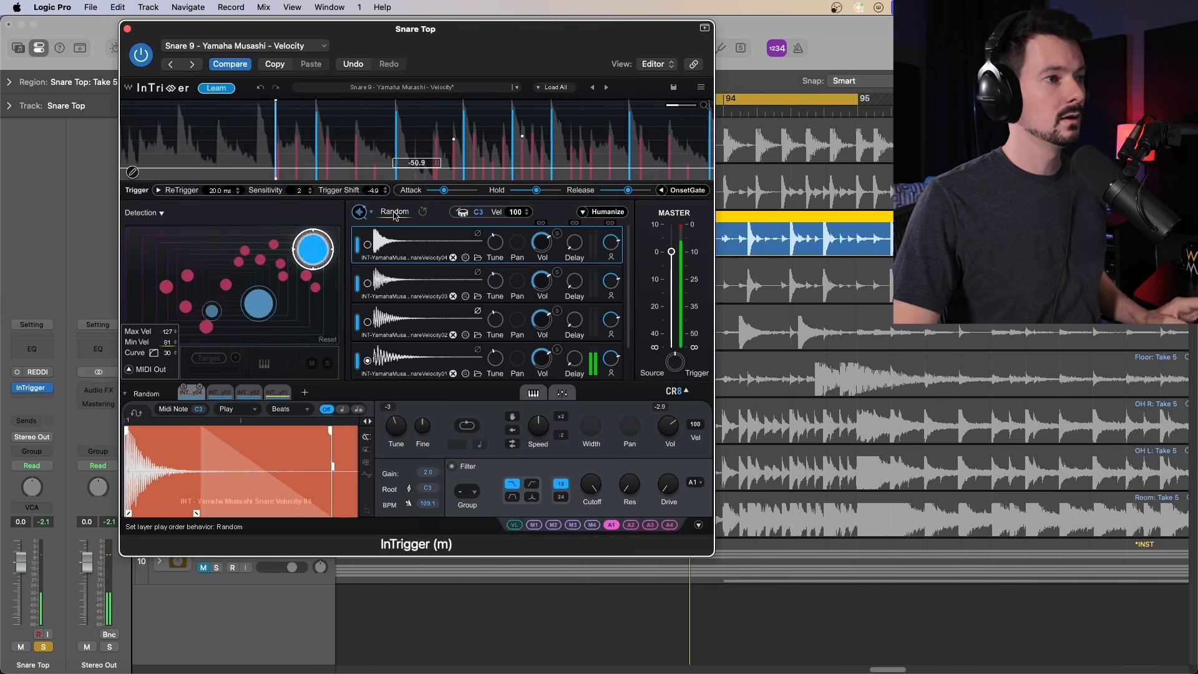
left_click(393, 213)
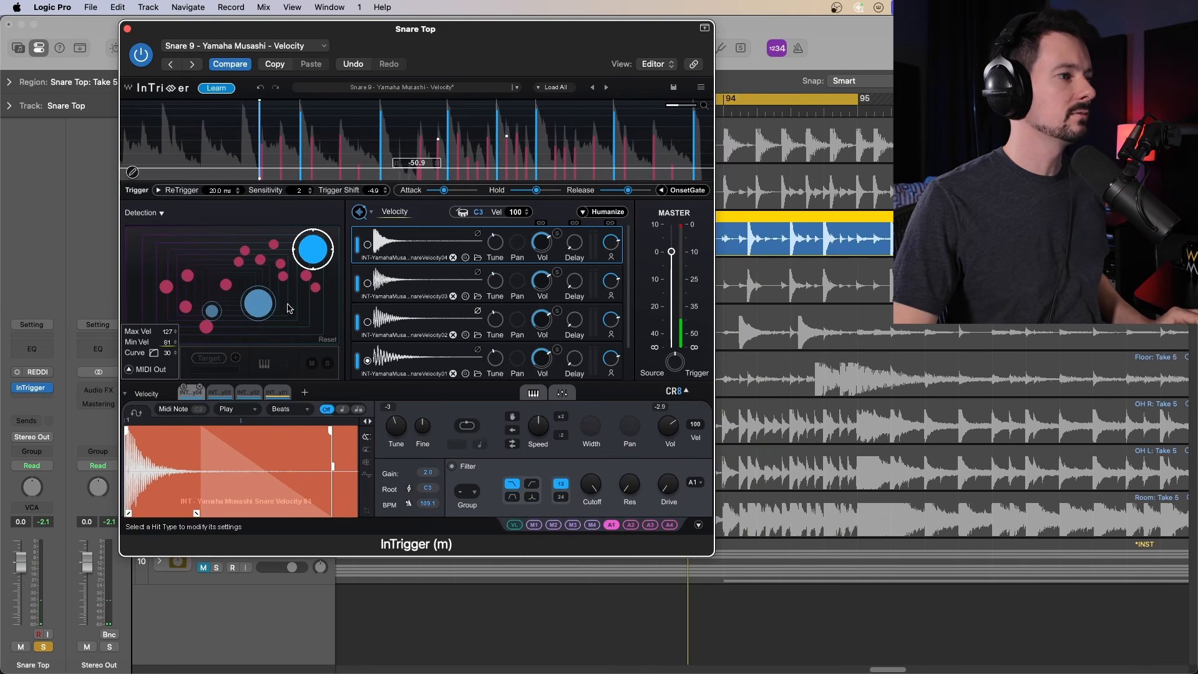
left_click_drag(168, 342, 167, 349)
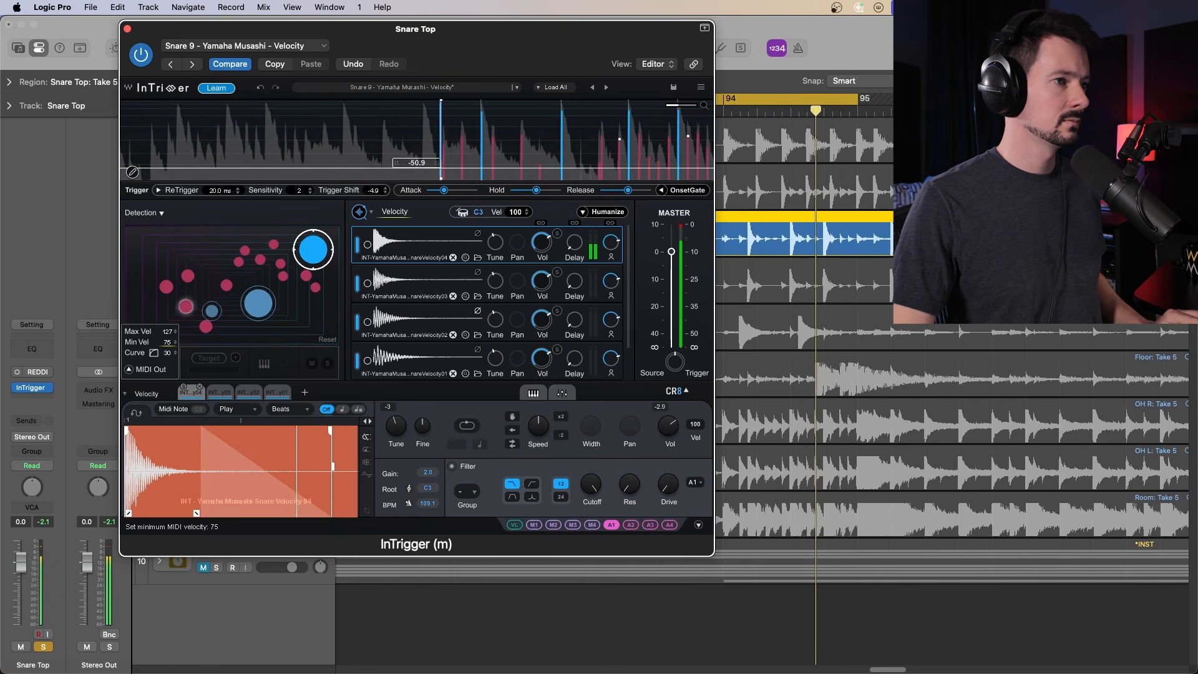
left_click_drag(610, 223, 611, 216)
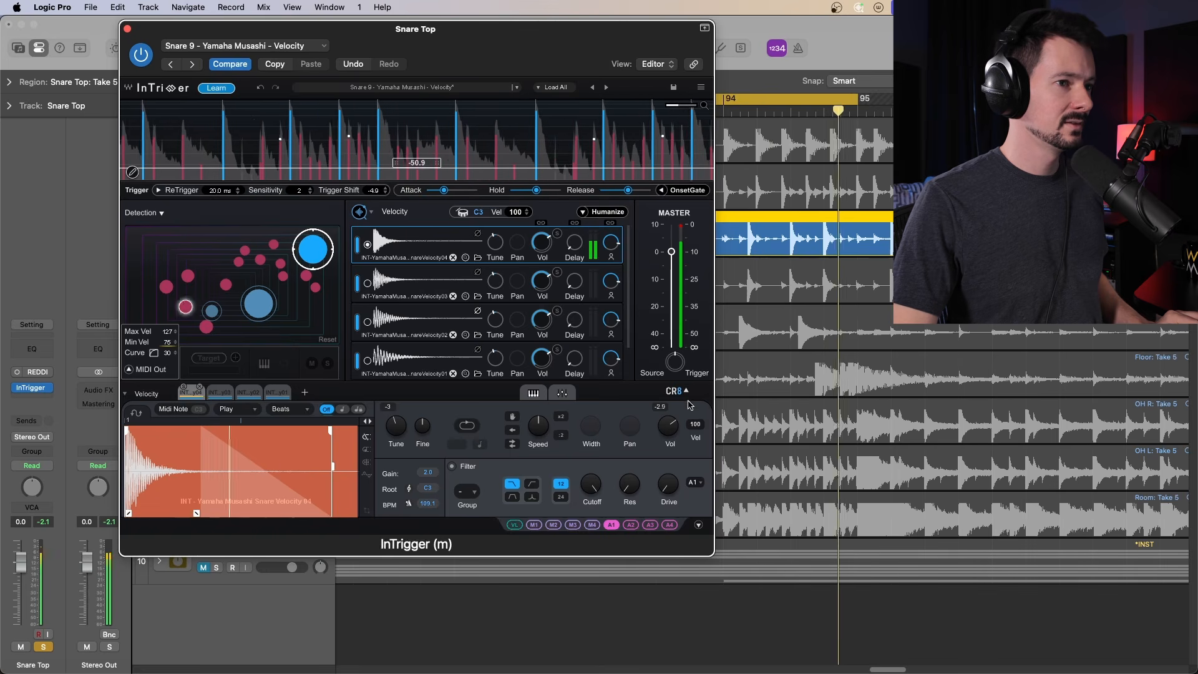
Close the plug-in, play the full drum kit with Snare Top out of solo and lower the Snare Bot volume to about -11.8 dB
left_click(128, 28)
key("super+a")
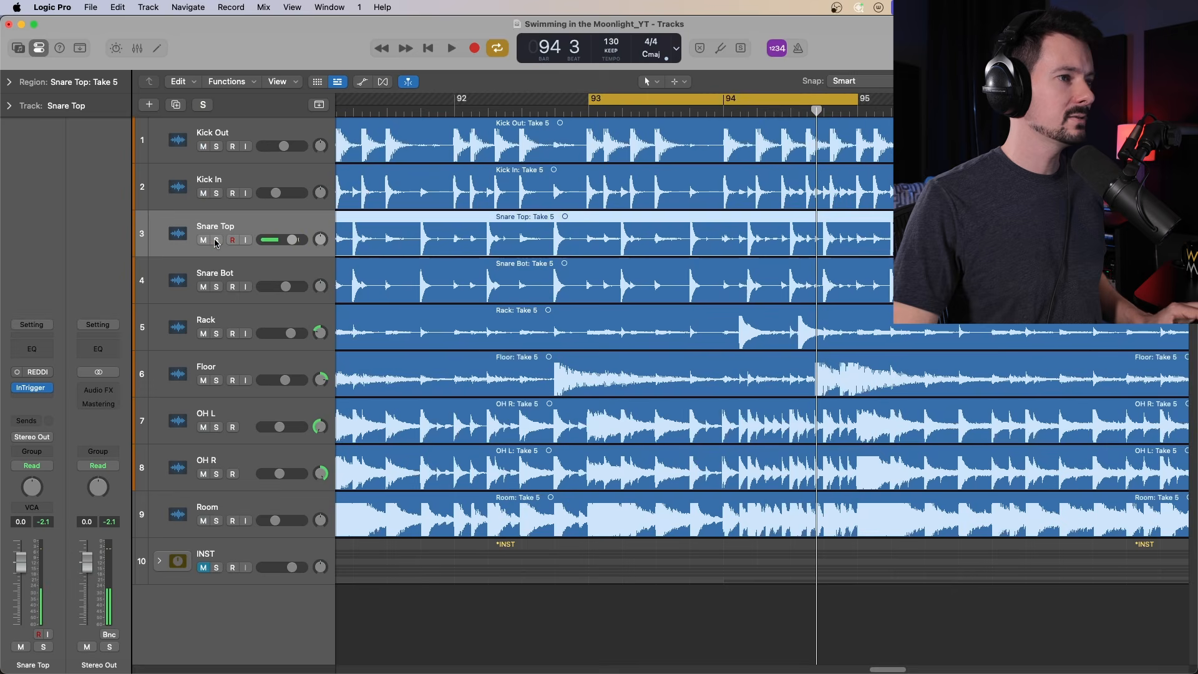
key("space")
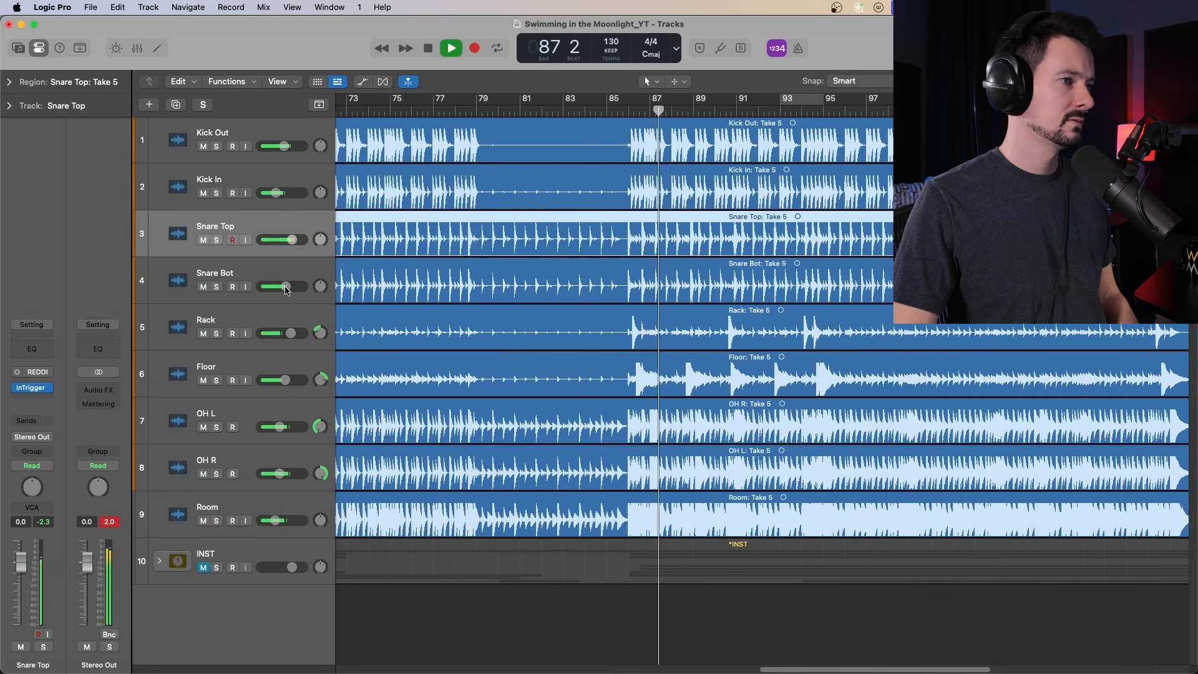
left_click_drag(286, 287, 278, 286)
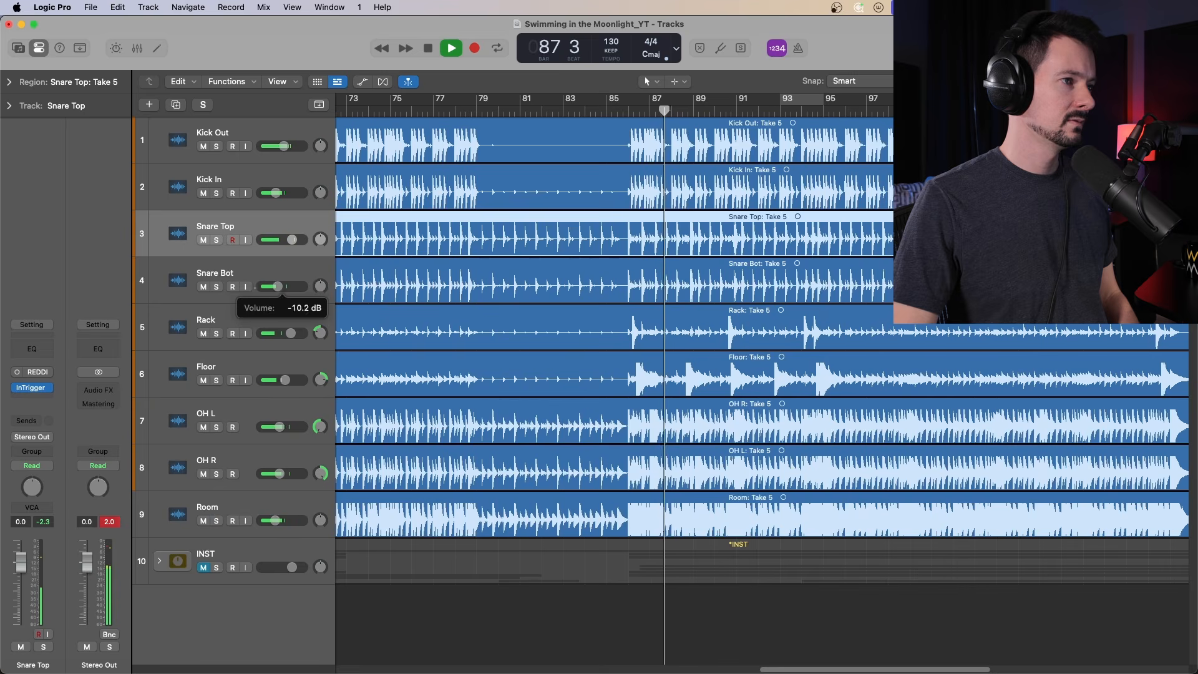
Compare Snare Top alone with the full kit during playback and leave it soloed
left_click(216, 240)
left_click(217, 241)
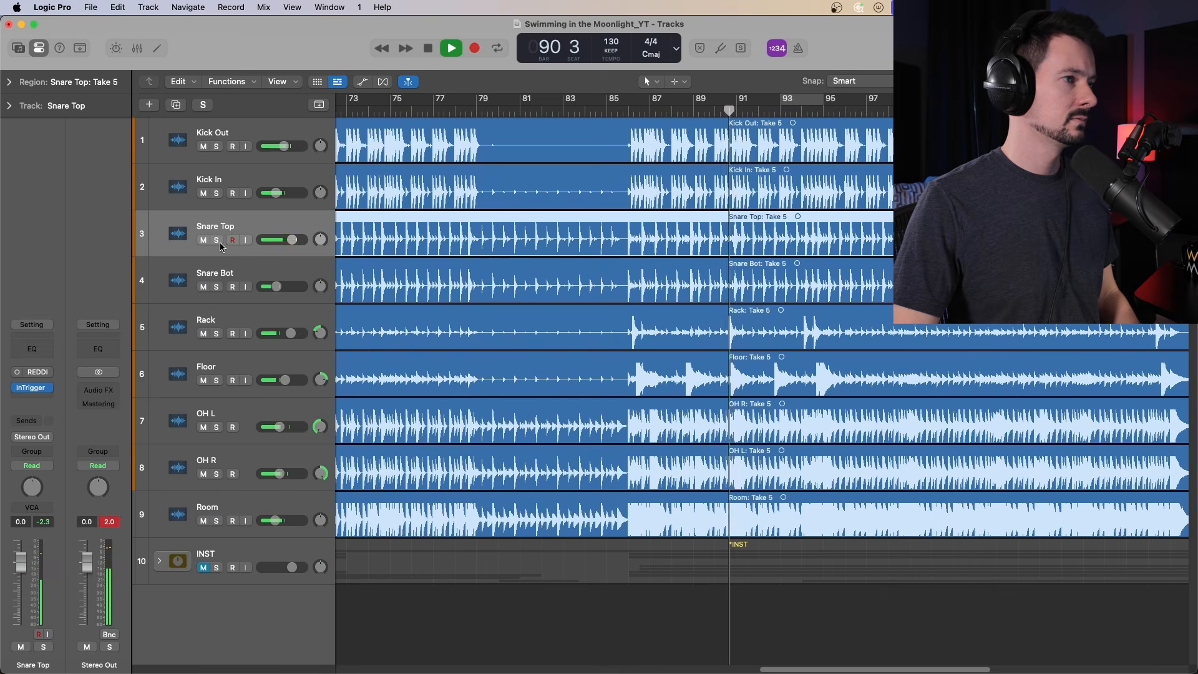
left_click(218, 241)
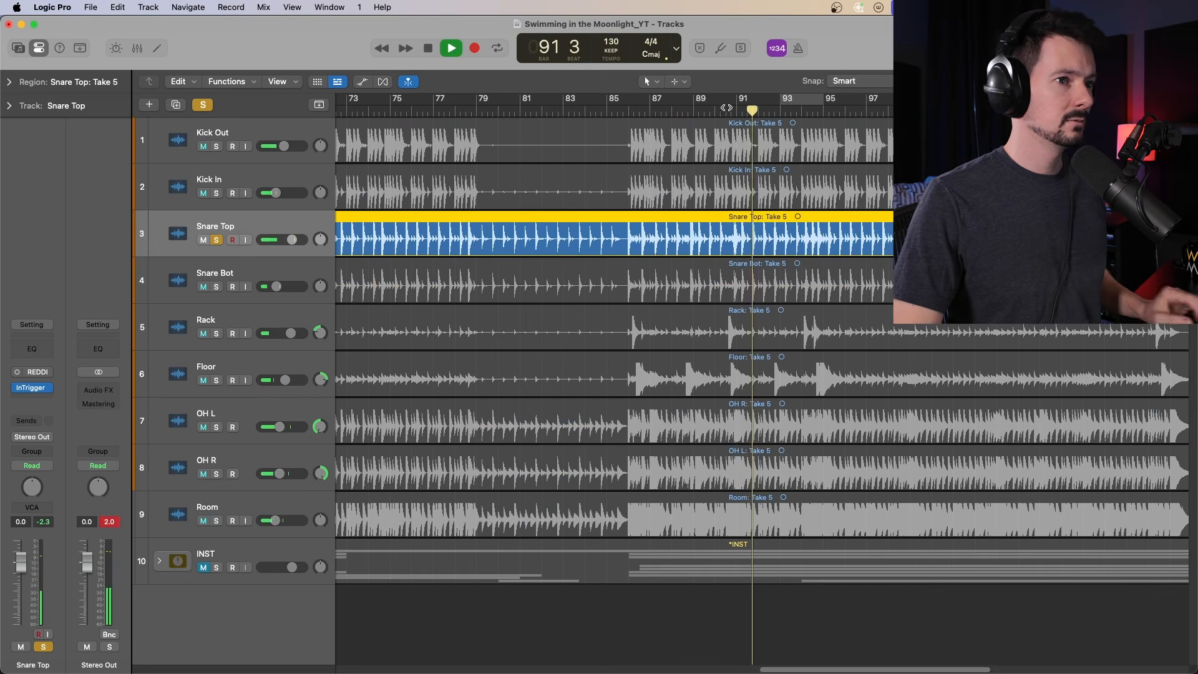
Reopen InTrigger on the Snare Top track and move its window clear of the timeline
key("comma")
left_click(30, 388)
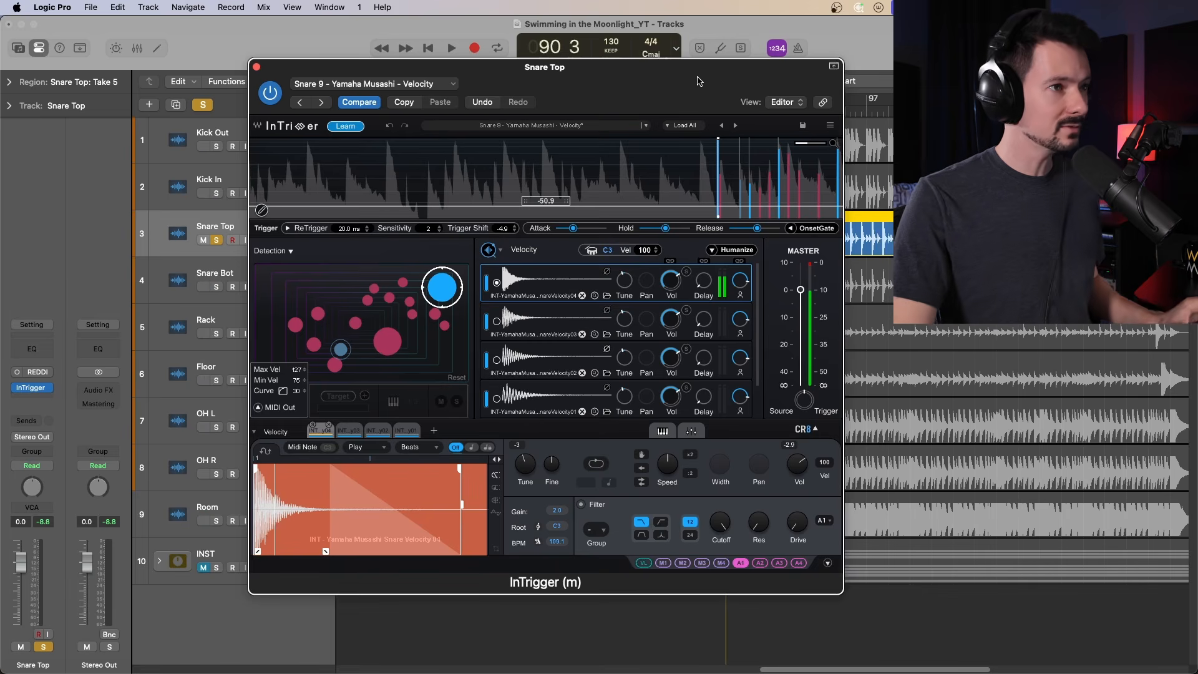
left_click_drag(698, 77, 655, 53)
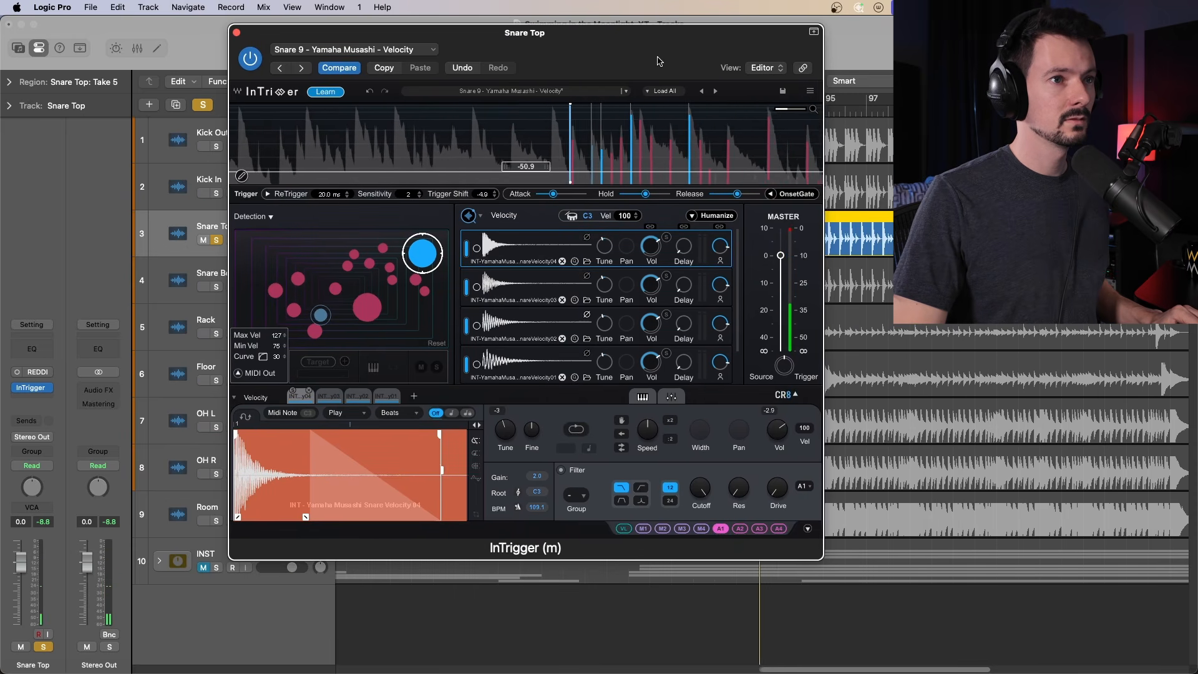
left_click_drag(657, 61, 448, 105)
Play the soloed snare passage around bar 90 repeatedly and check which hits InTrigger triggers
left_click(734, 114)
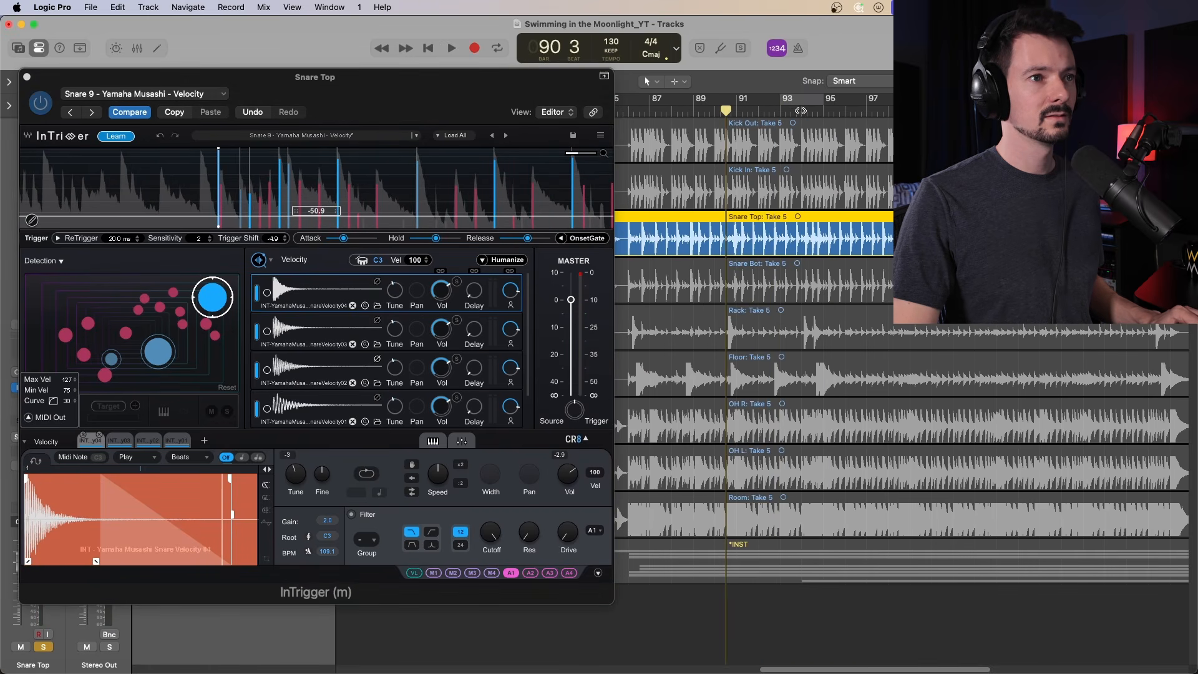
key("space")
left_click(716, 111)
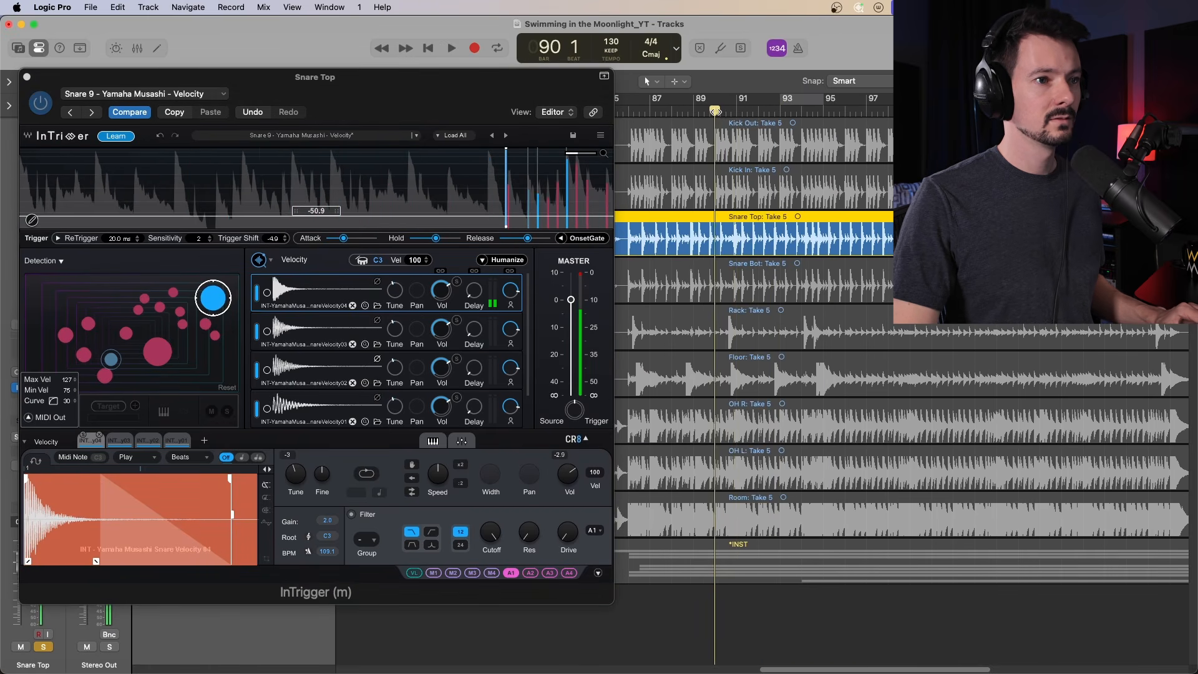
key("super+Right")
key("super+Right")
key("super+Right")
key("super+Right")
key("super+Right")
key("space")
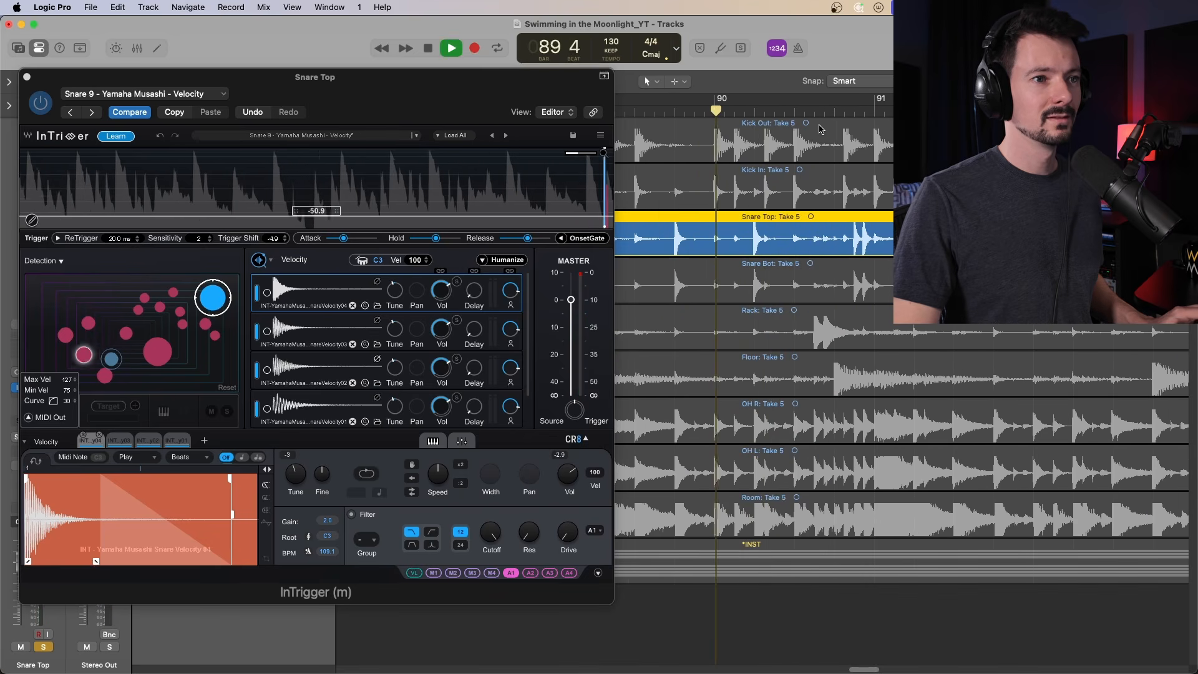
key("space")
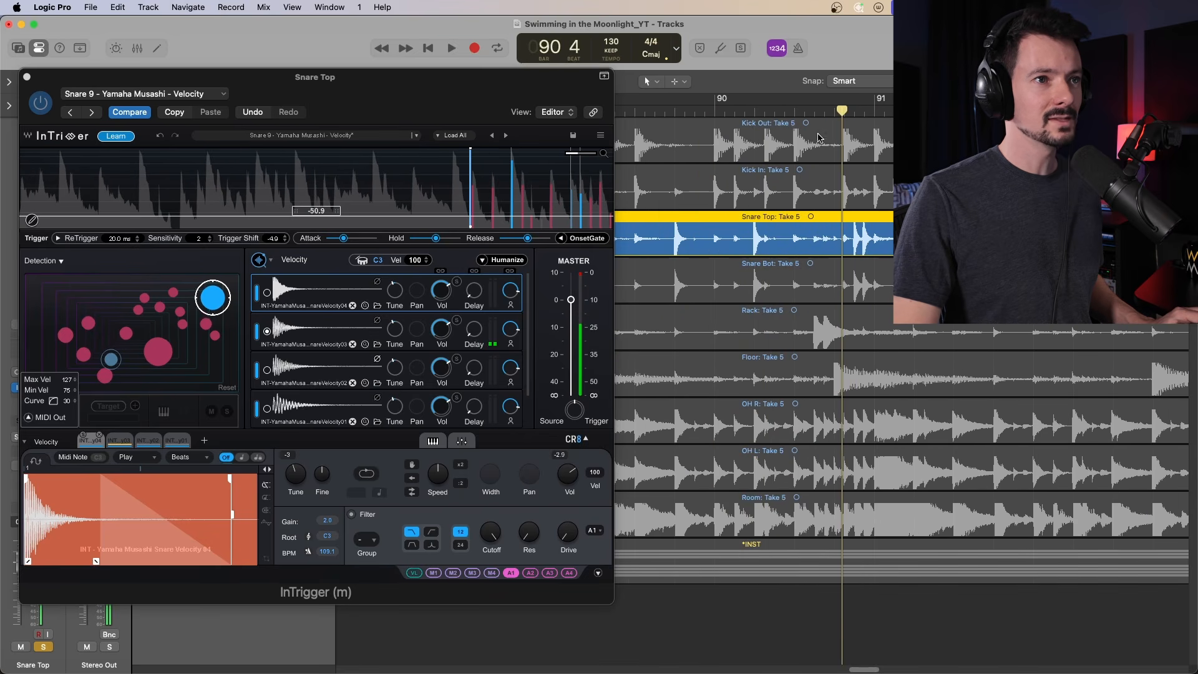
left_click(815, 112)
key("space")
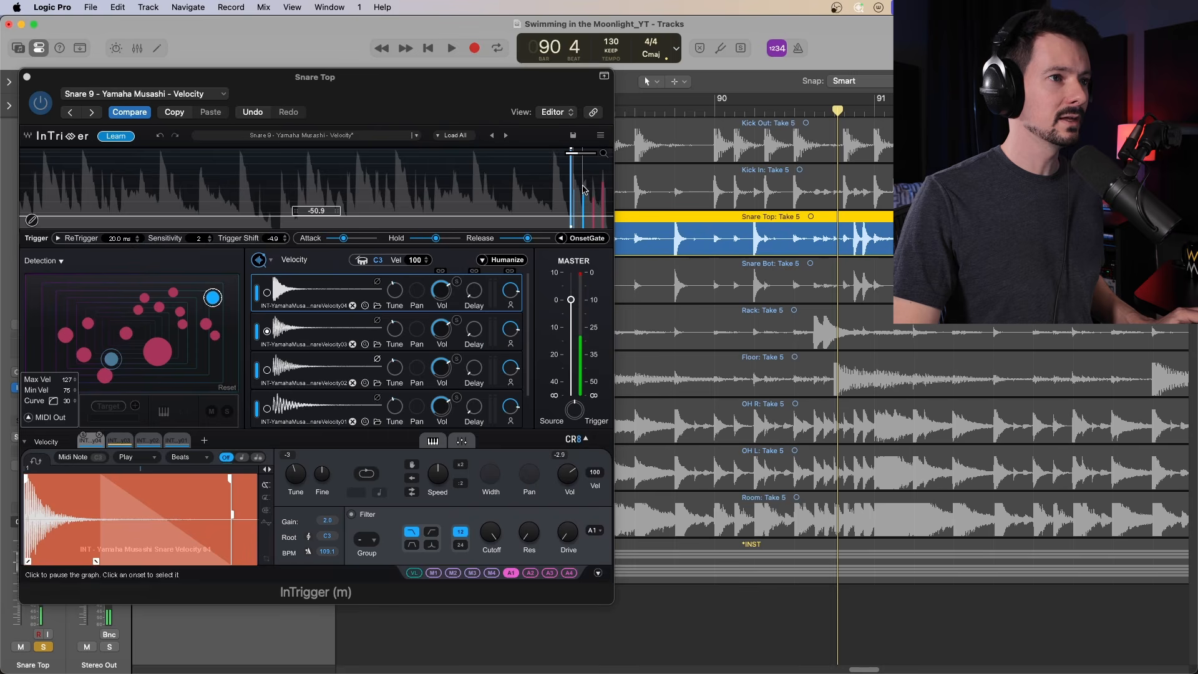
Pause the trigger graph to examine individual onsets and replay the snare fill leading into bar 91
left_click(570, 182)
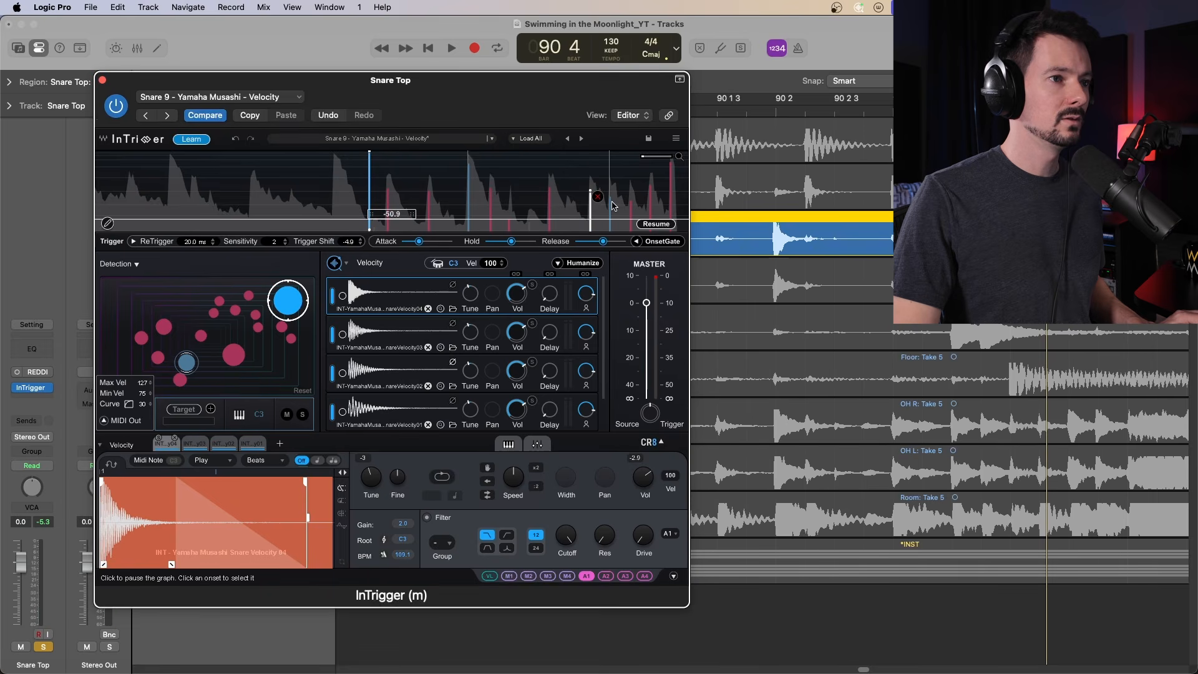
scroll(825, 109, "left", 5)
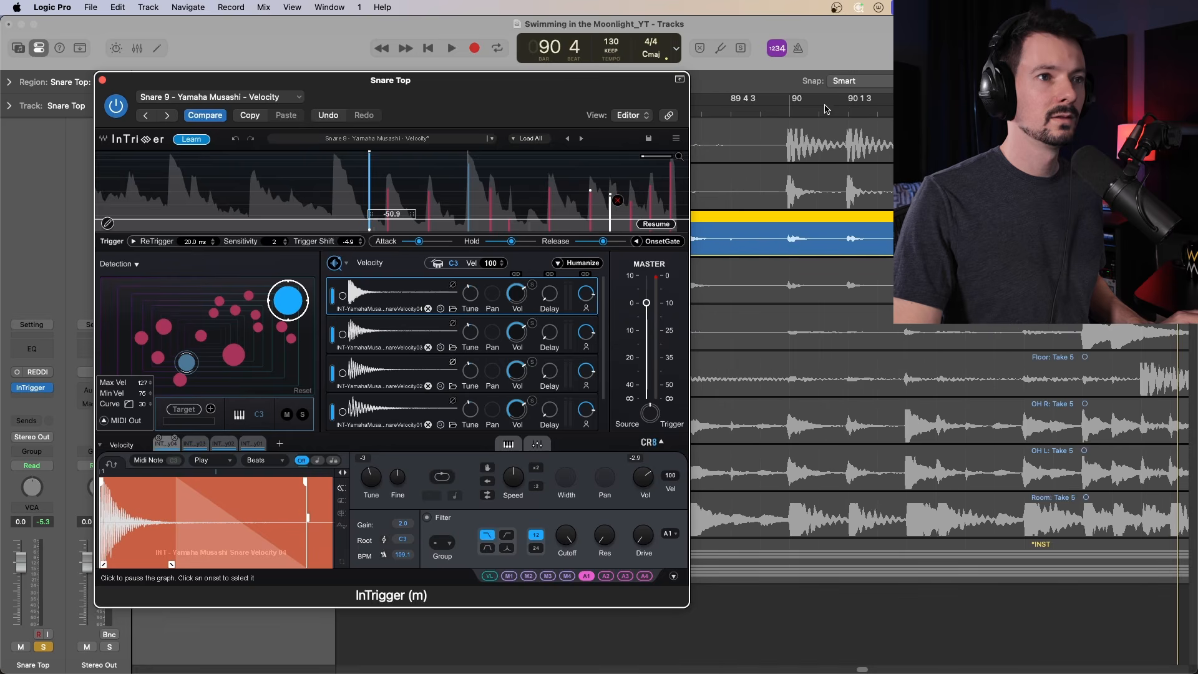
double_click(766, 111)
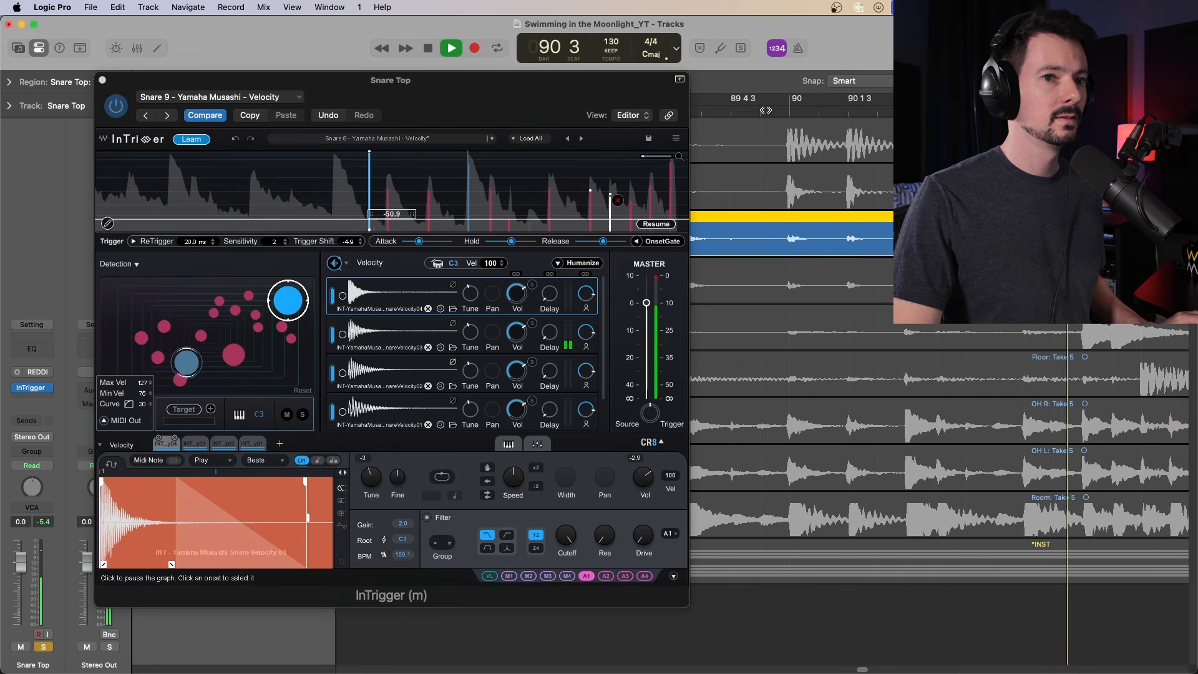
key("space")
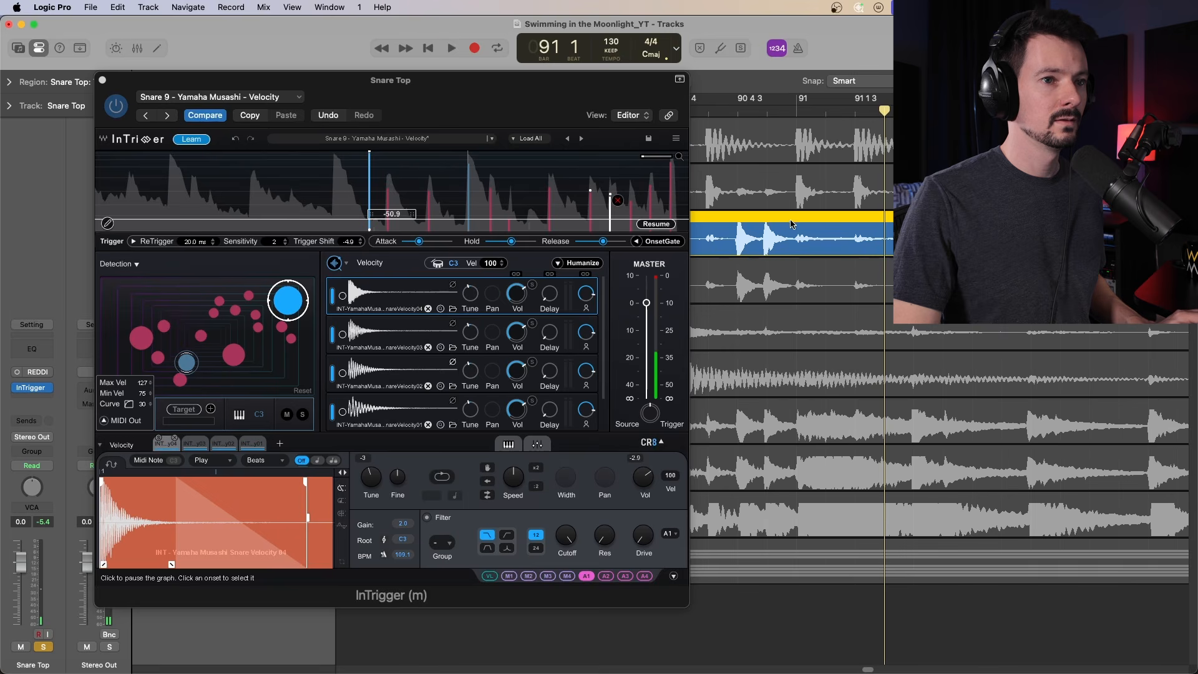
key("space")
key("space")
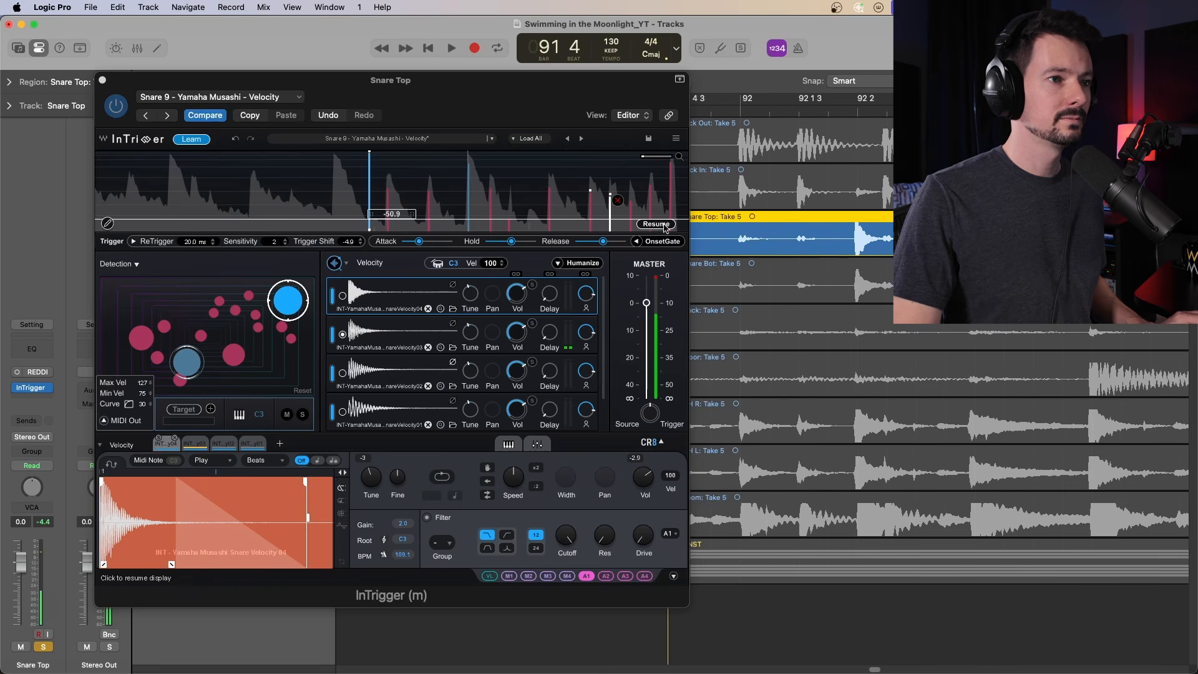
Resume the trigger graph and replay the snare part over a wider stretch from just before bar 90
left_click(664, 225)
key("super+Left")
key("super+Left")
key("super+Left")
key("super+Left")
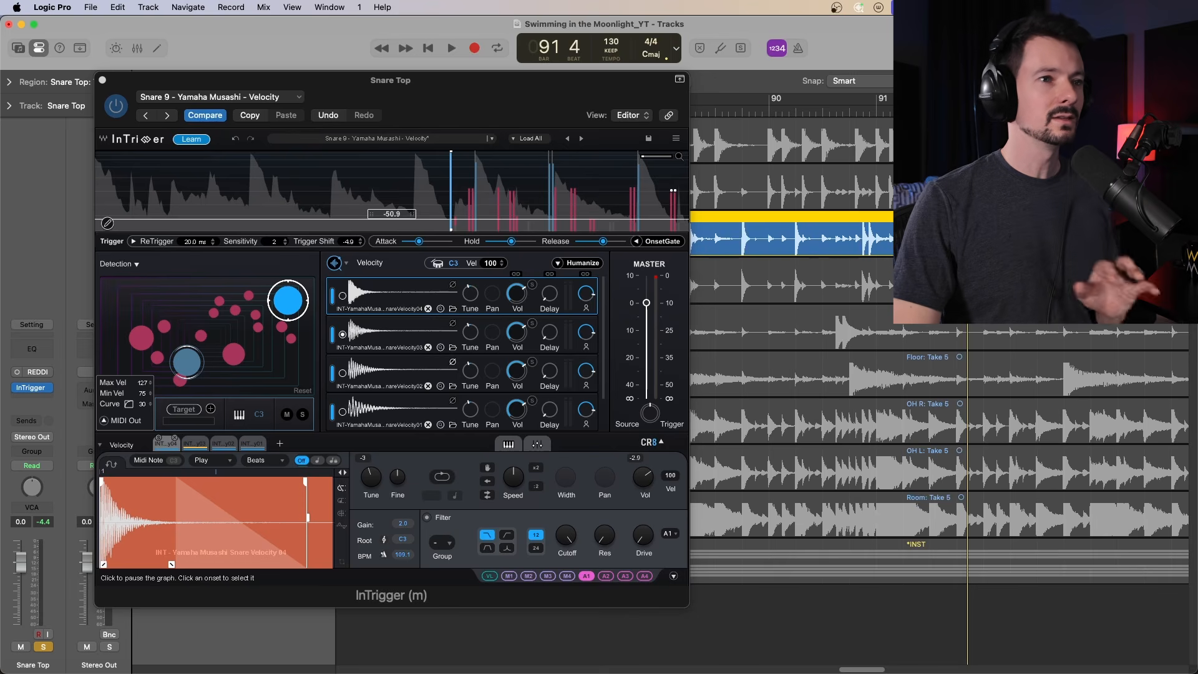
left_click(742, 110)
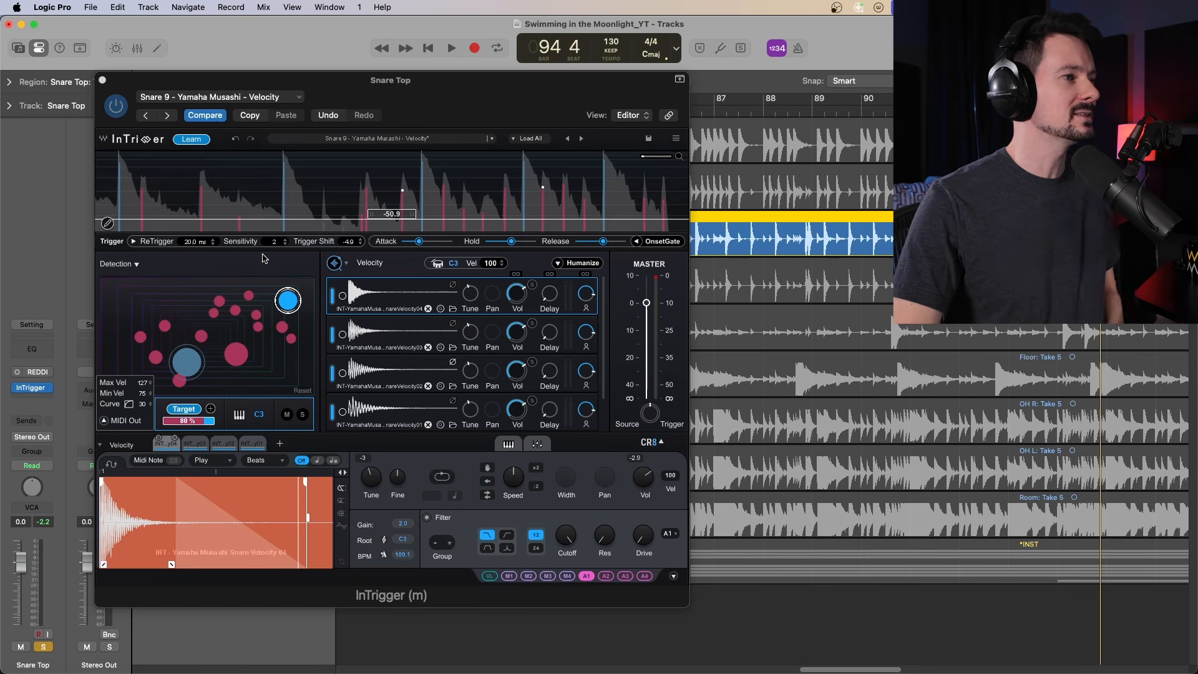
Close the plug-in, solo only the Kick Out and Kick In tracks and play them from just before bar 86
left_click(103, 81)
key("super+Left")
key("super+Left")
key("super+Left")
key("super+Left")
key("super+Left")
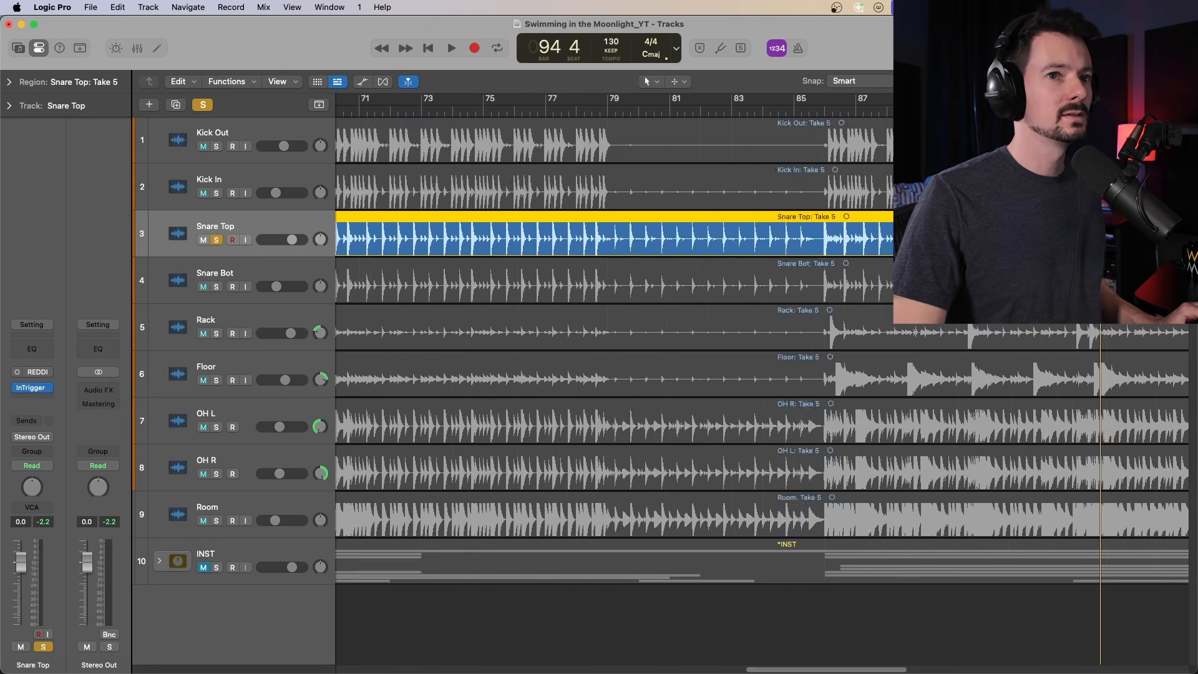
scroll(703, 172, "right", 6)
scroll(533, 185, "right", 1)
left_click(232, 129)
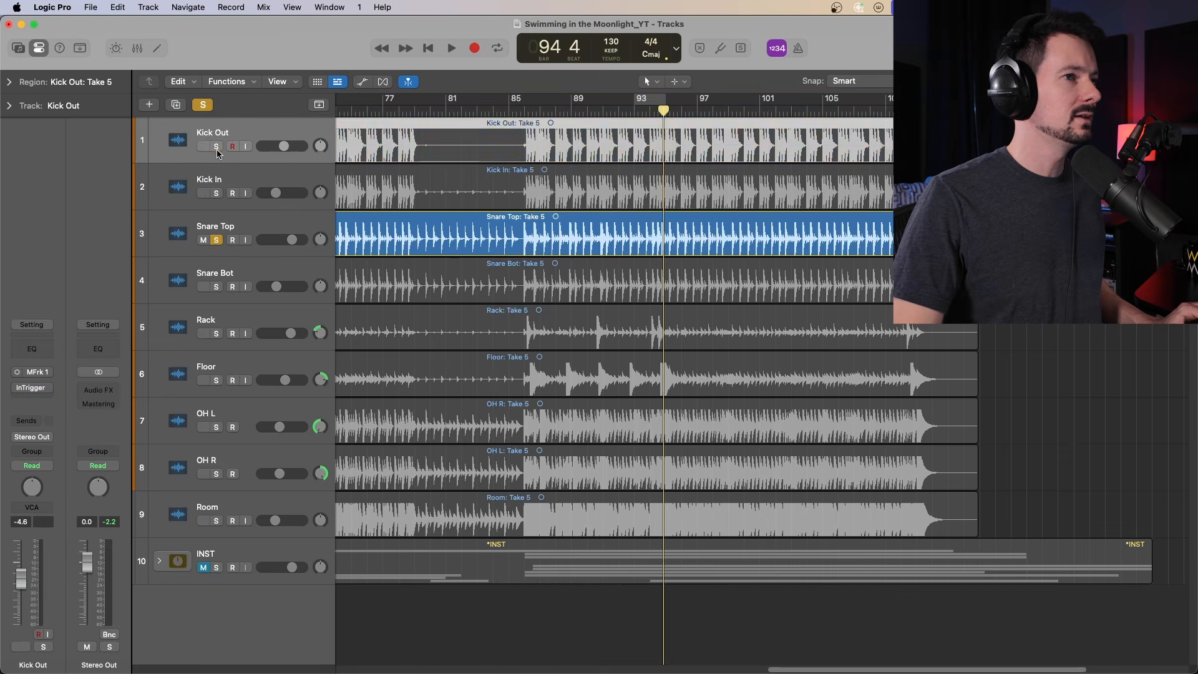
left_click(217, 148)
left_click(522, 108)
left_click(215, 194)
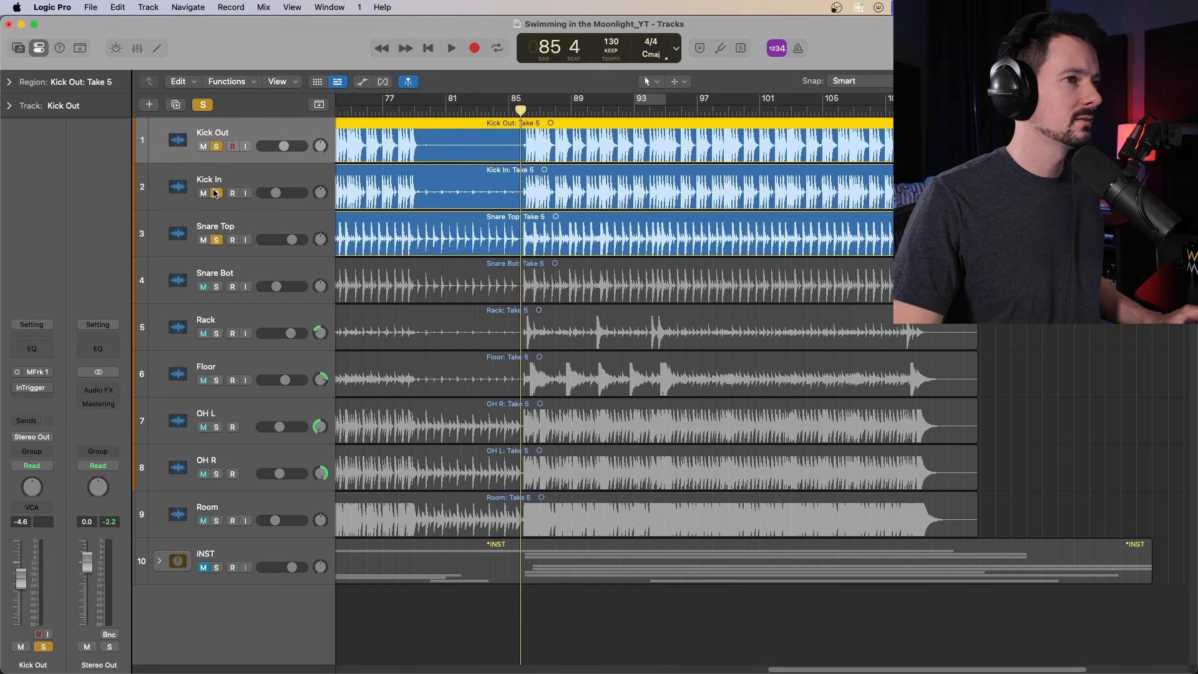
key("space")
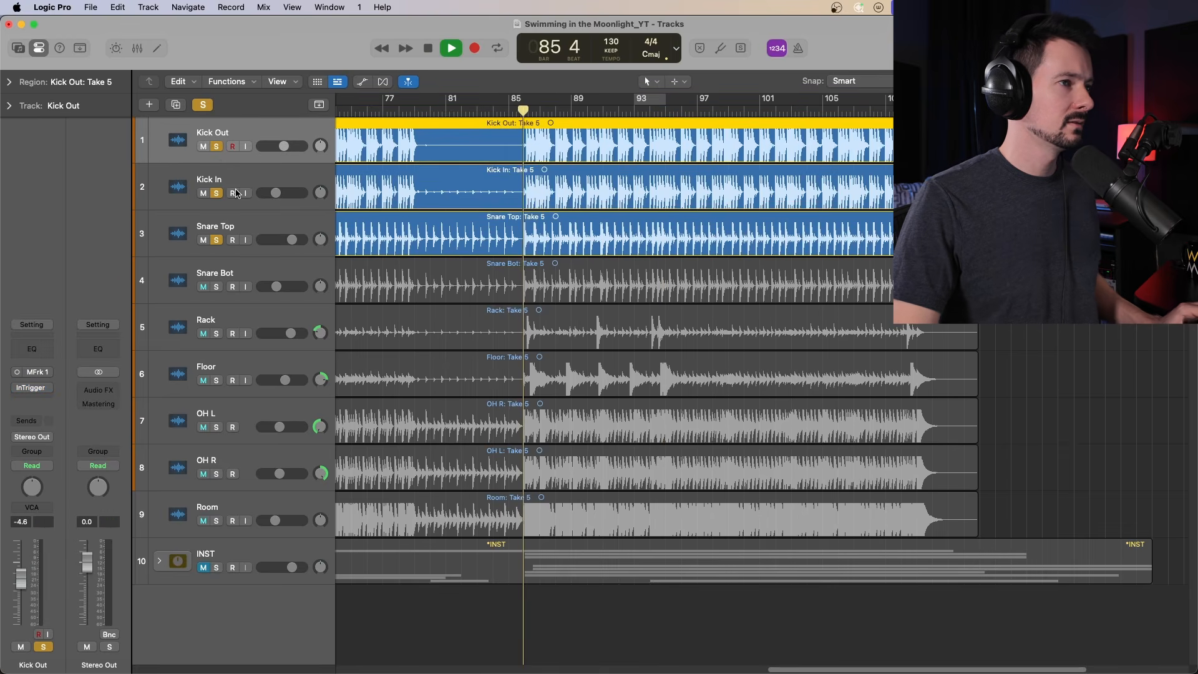
left_click(216, 240)
Show the mixer, enable InTrigger on the Kick Out and Kick In channels and replay from bar 86
key("x")
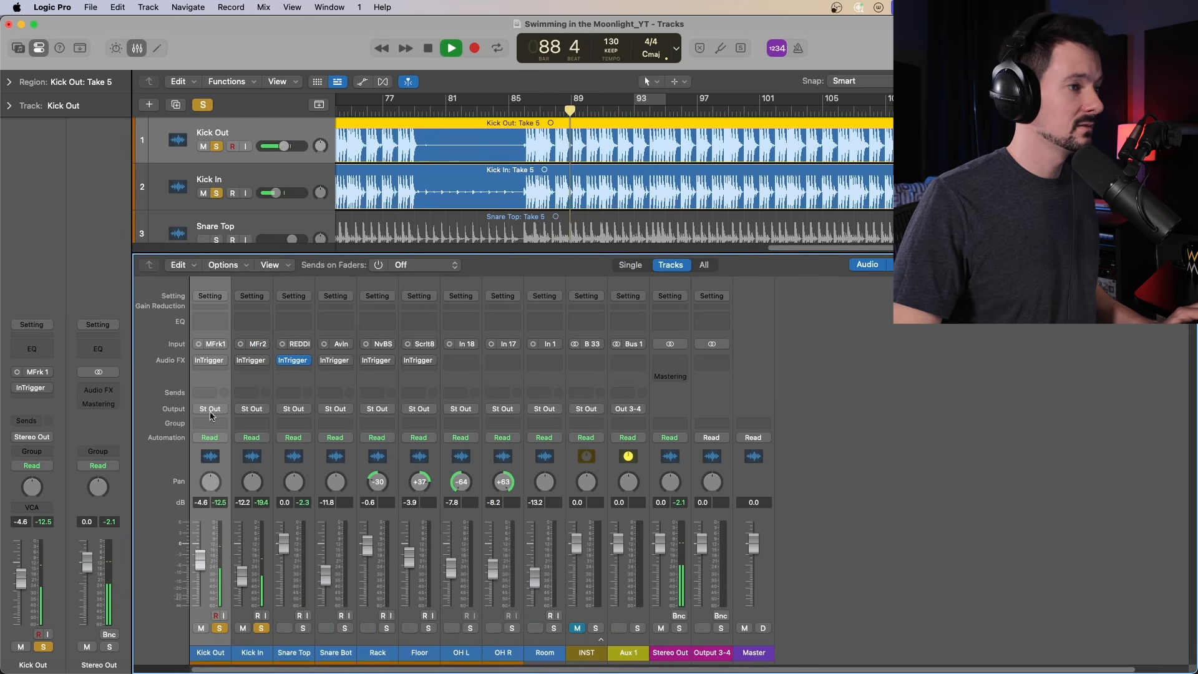
left_click(198, 360)
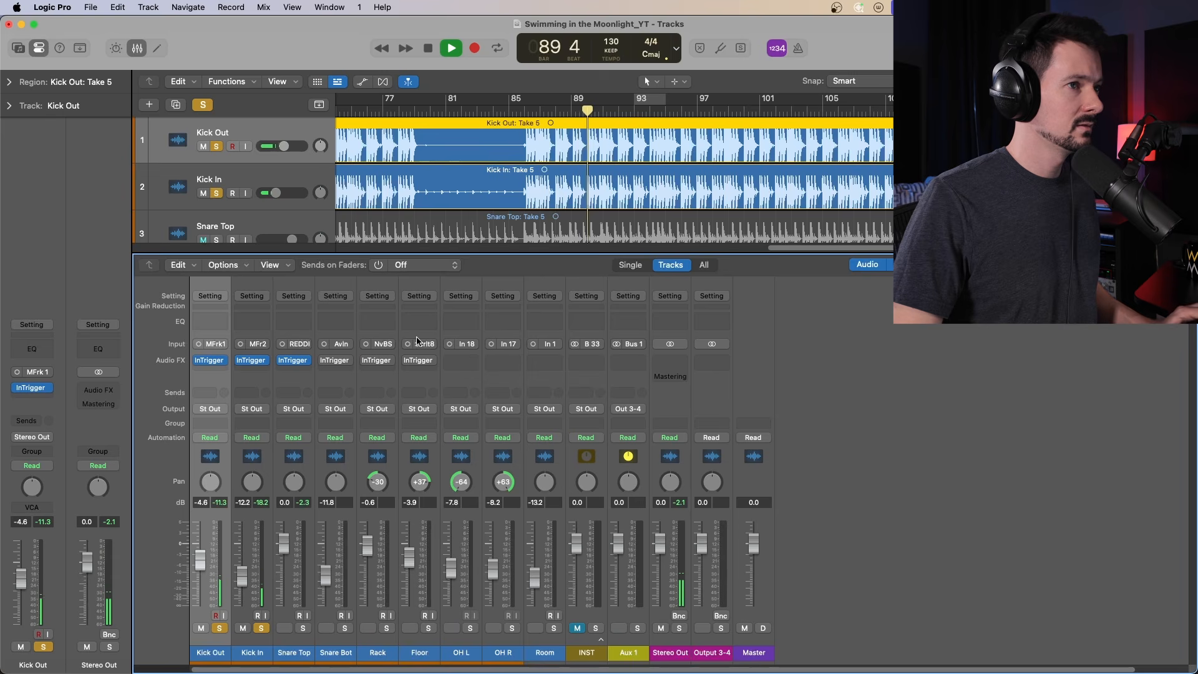
left_click(526, 110)
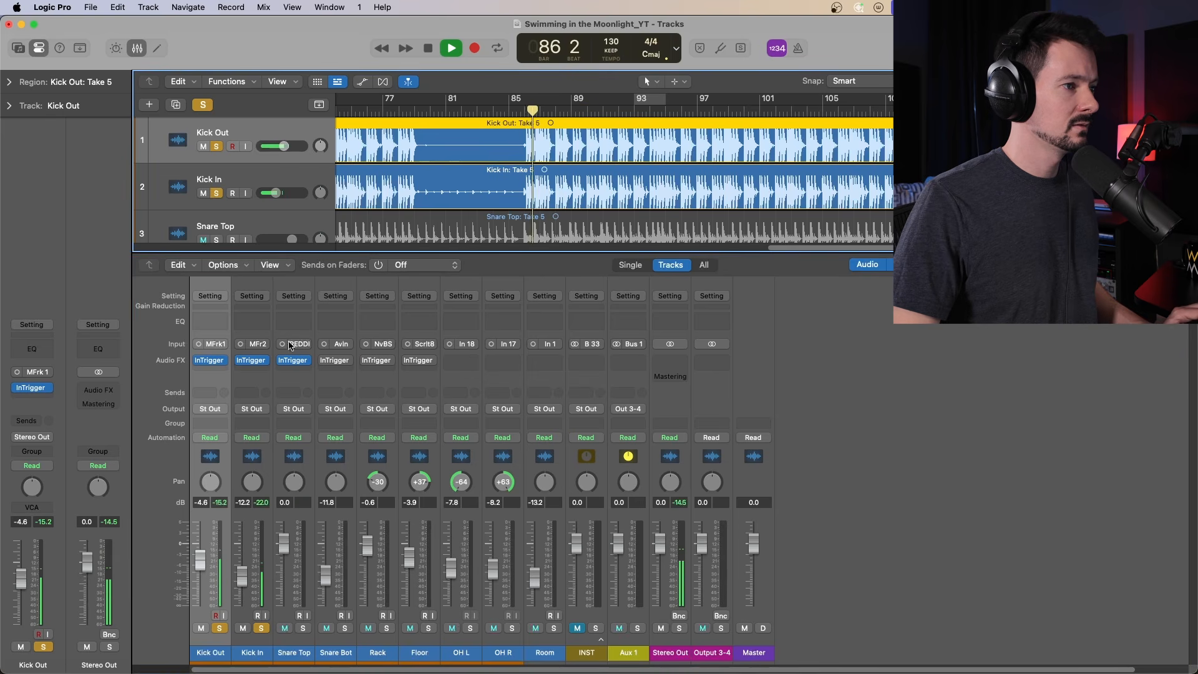
Open the InTrigger windows of Kick In and Kick Out and arrange them side by side
left_click(251, 360)
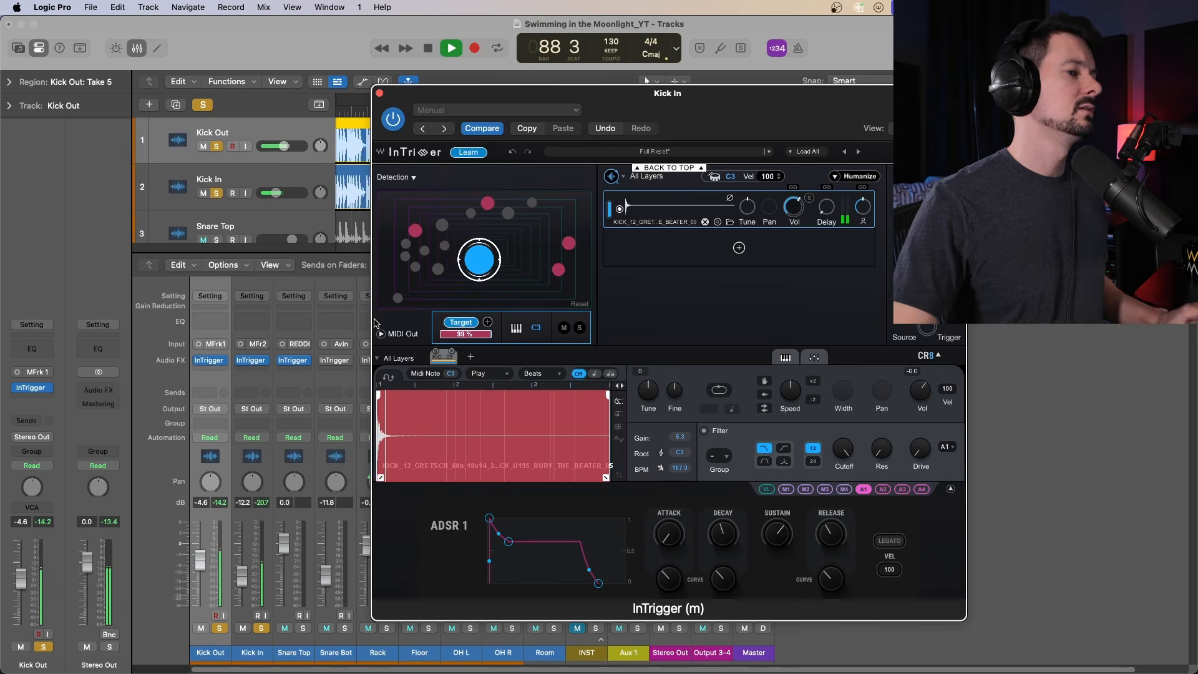
left_click_drag(716, 109, 668, 94)
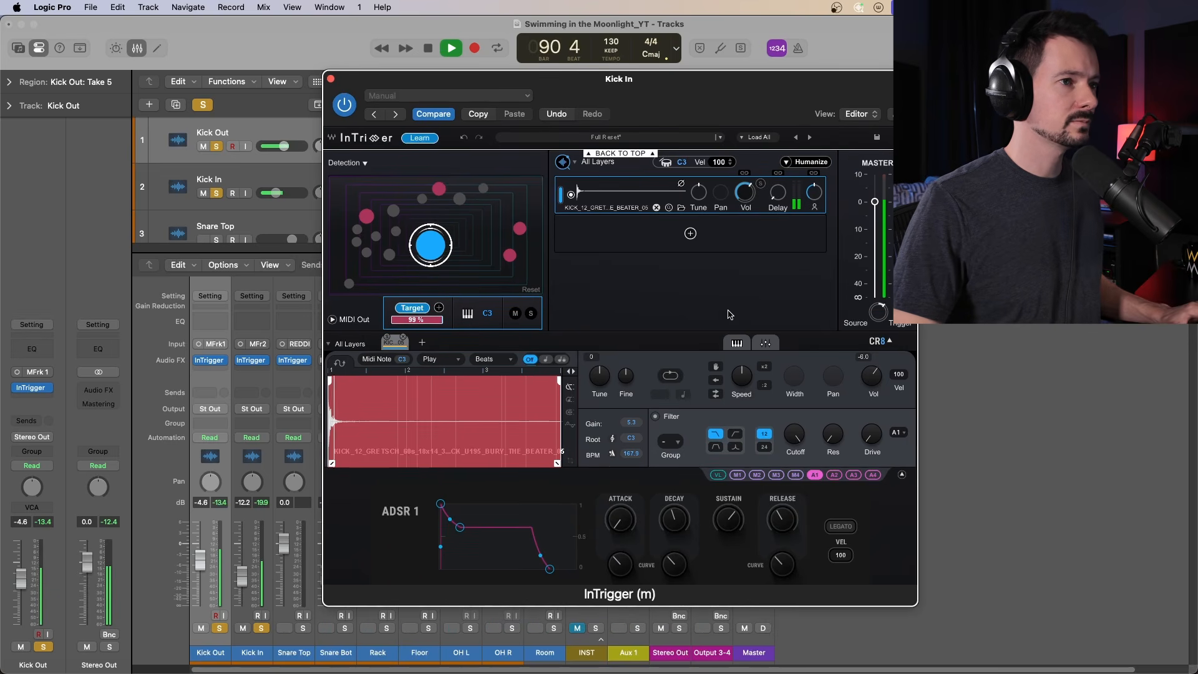
left_click(210, 361)
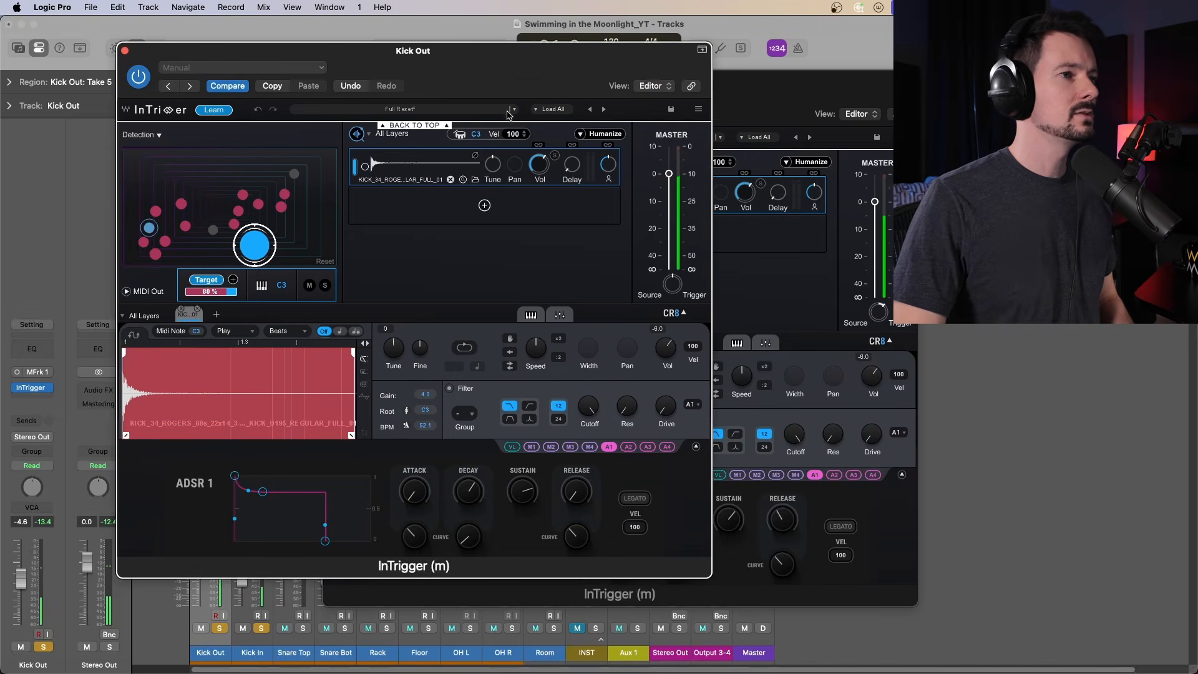
left_click_drag(548, 78, 424, 78)
left_click_drag(748, 84, 926, 68)
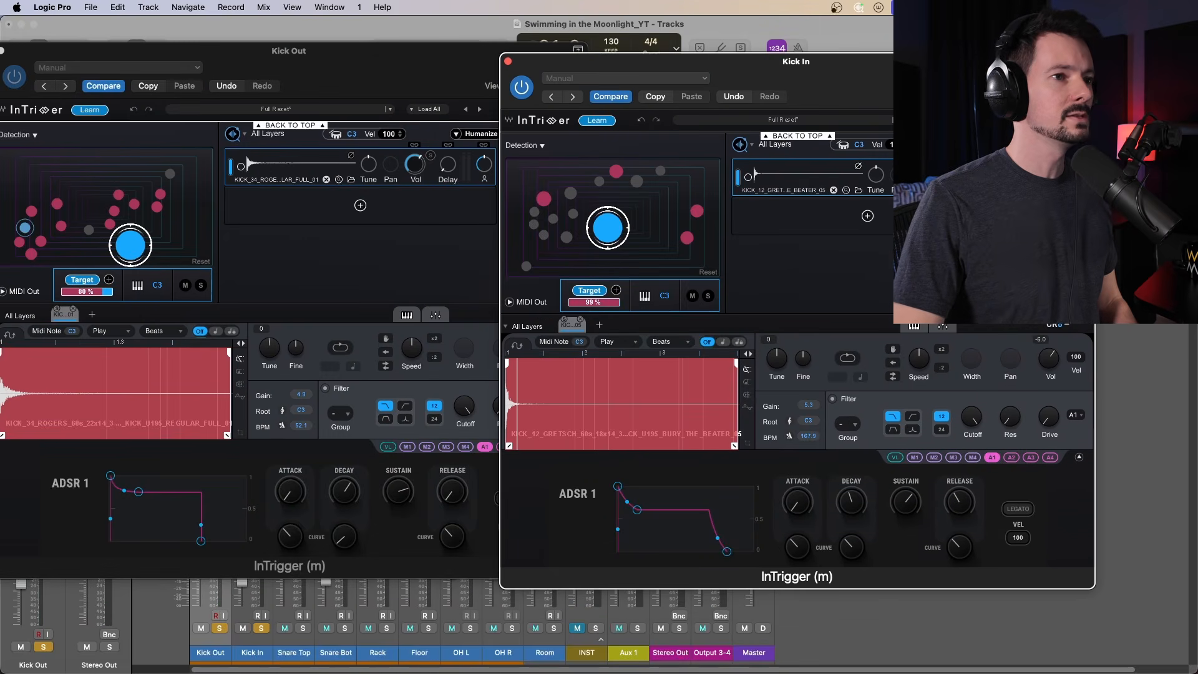
Unsolo Kick In and play Kick Out with only its InTrigger window open, adjusting the Source/Trigger blend
left_click_drag(349, 69, 551, 88)
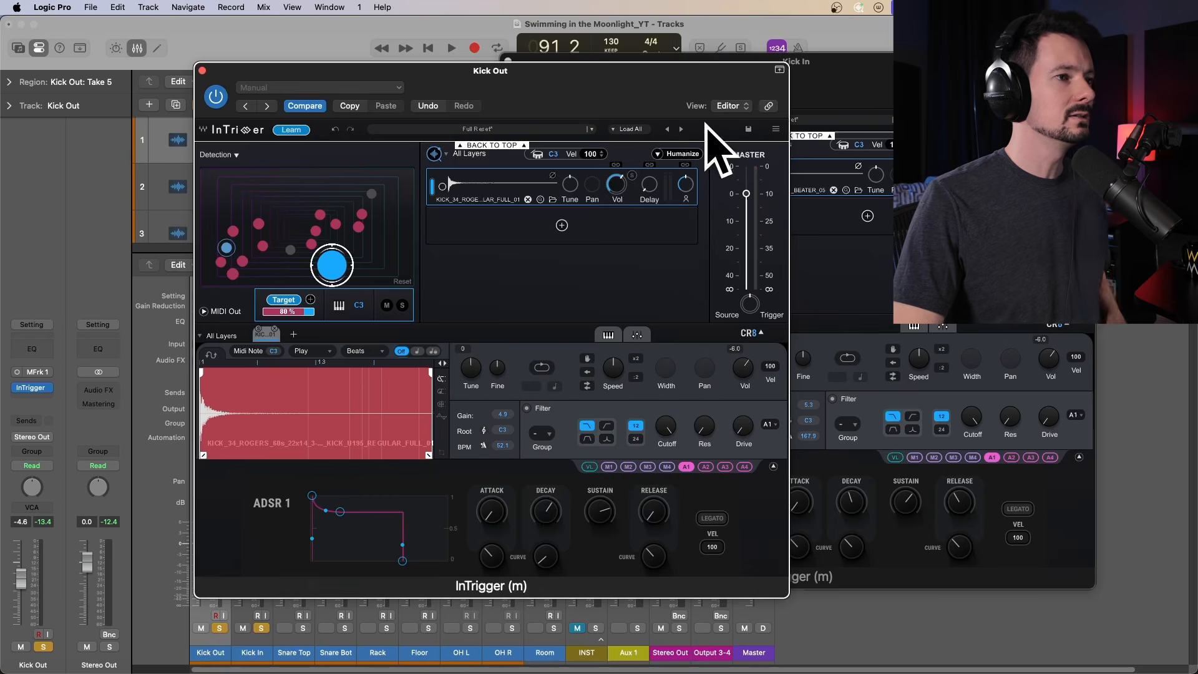
left_click_drag(864, 70, 870, 61)
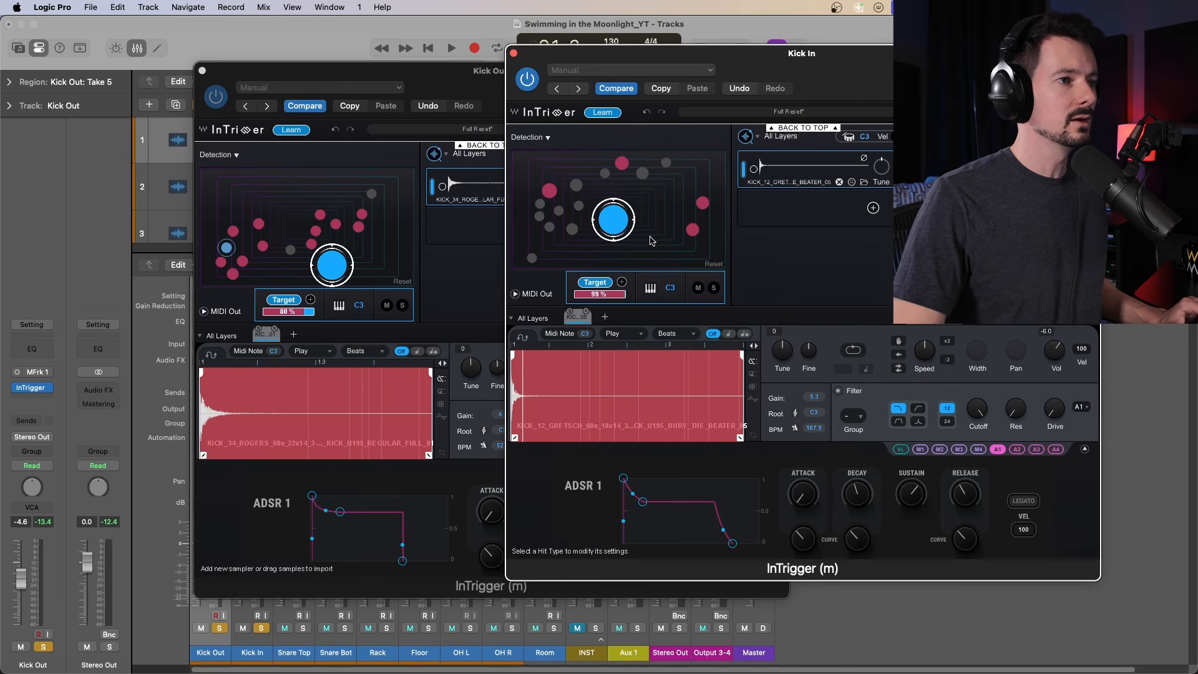
left_click(259, 629)
key("space")
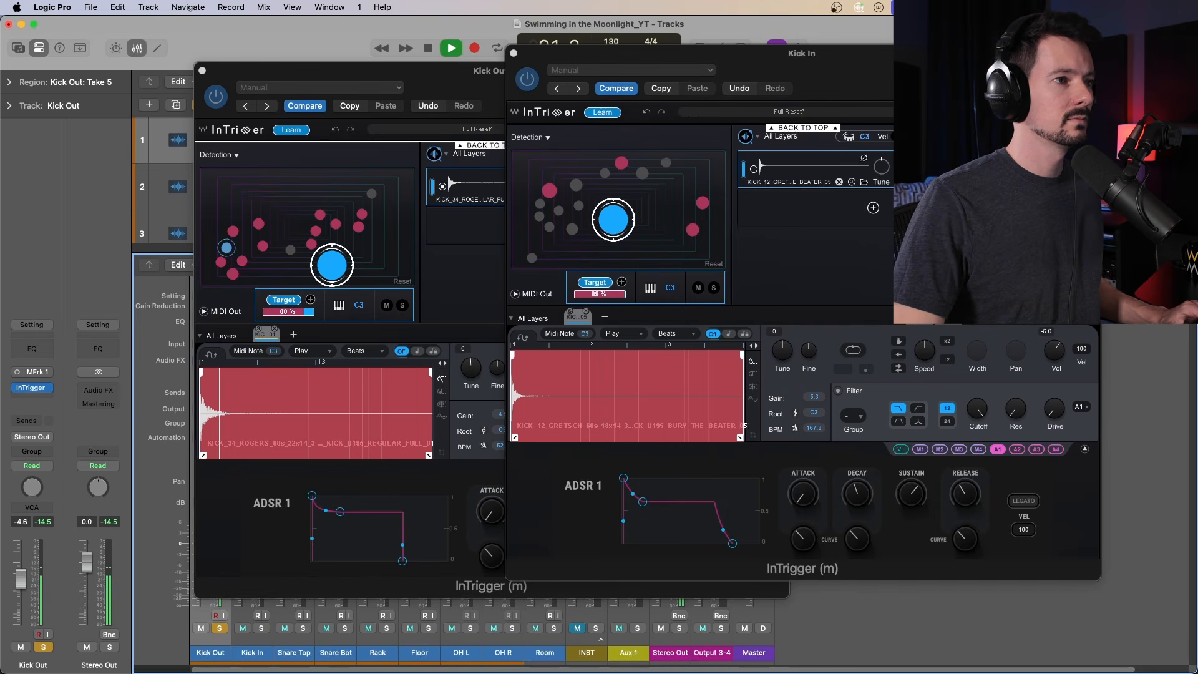
left_click_drag(544, 68, 775, 120)
left_click(745, 105)
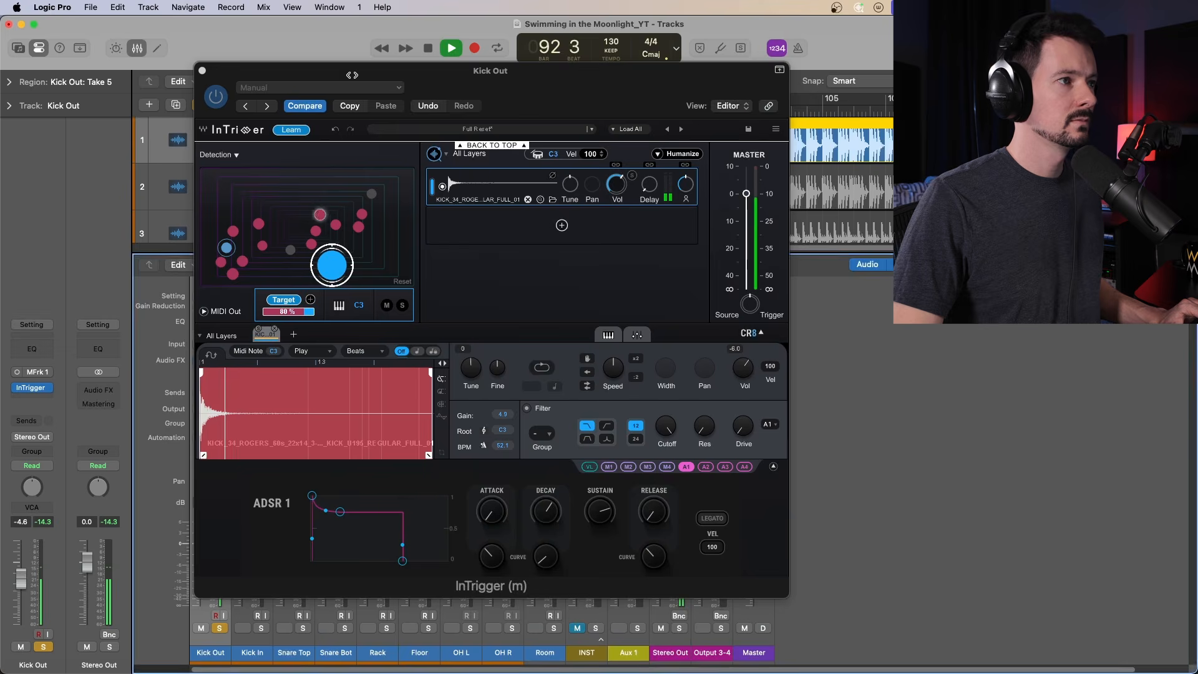
left_click_drag(559, 86, 476, 73)
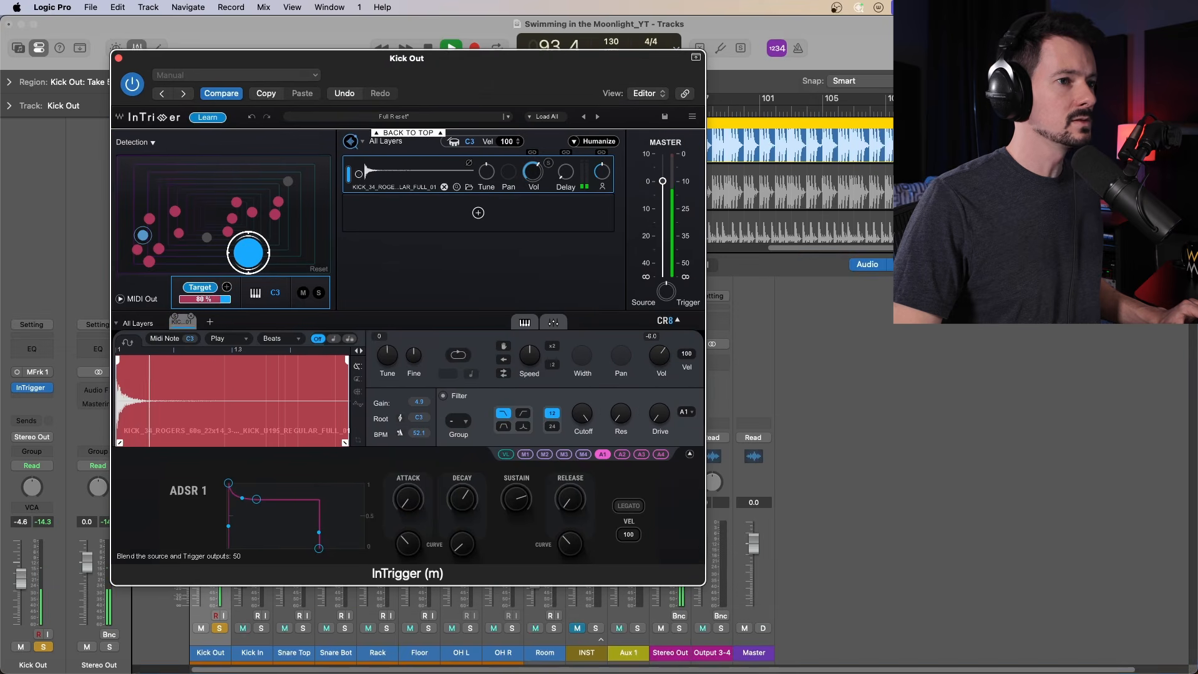
left_click_drag(666, 290, 674, 298)
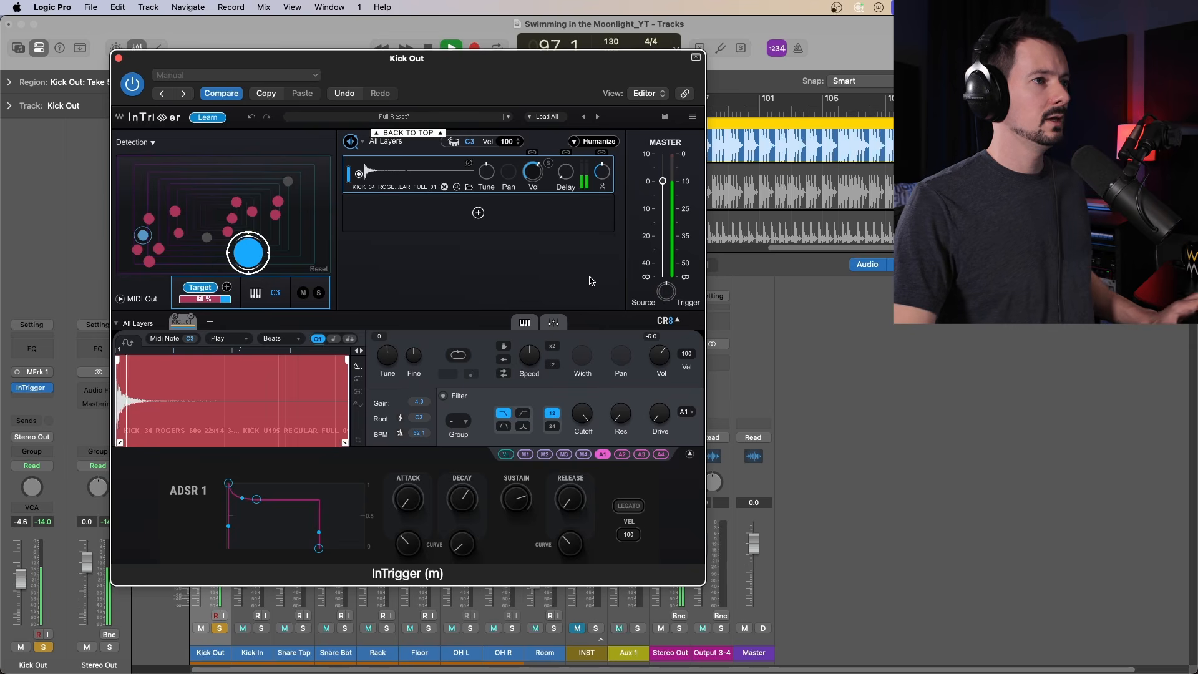
Play from bar 86 and set the Trigger Shift to -5.9 in Kick Out's InTrigger
left_click_drag(590, 76, 598, 59)
left_click(416, 115)
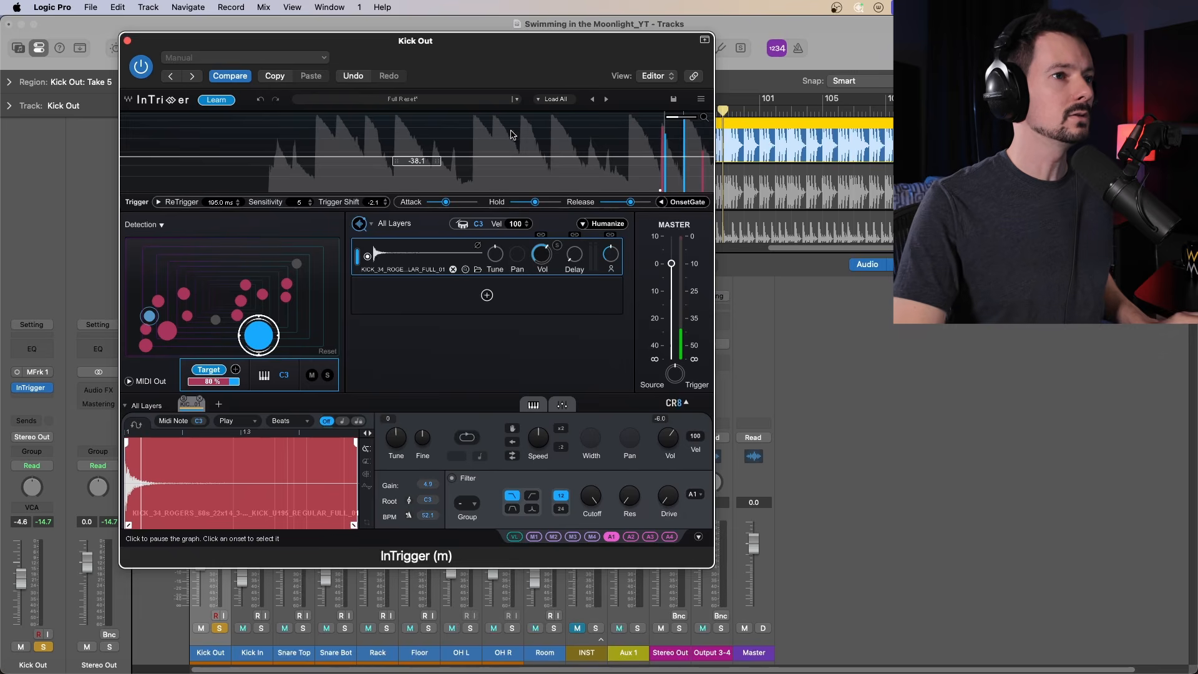
left_click_drag(590, 56, 619, 54)
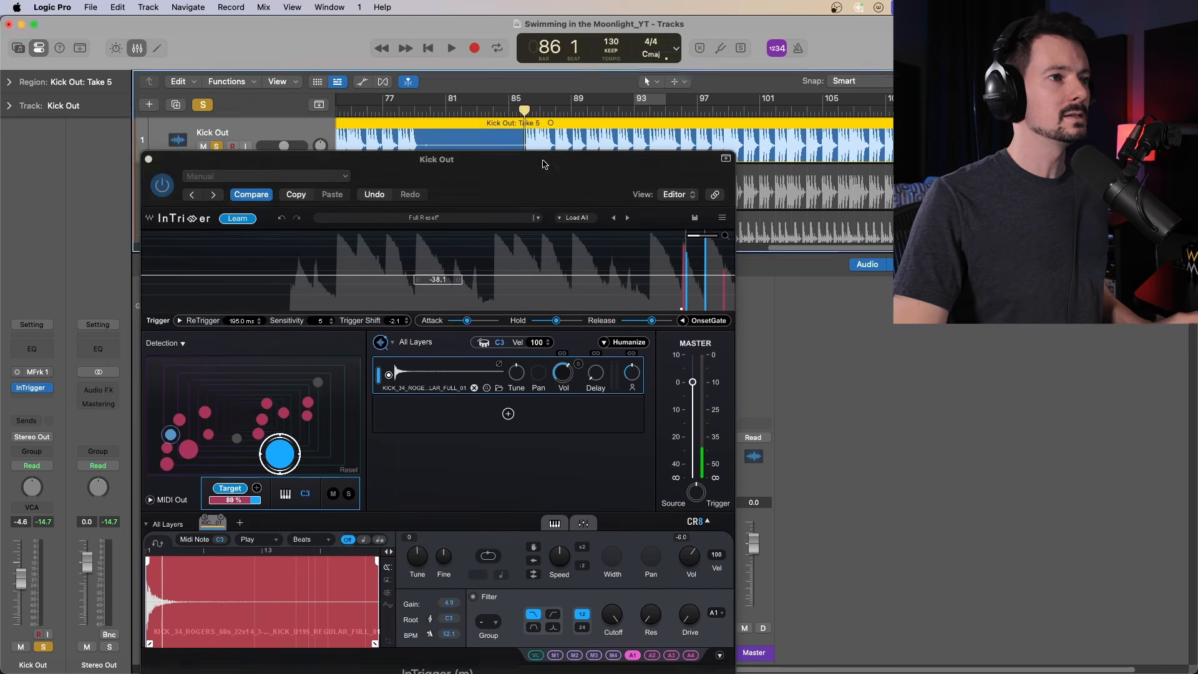
key("space")
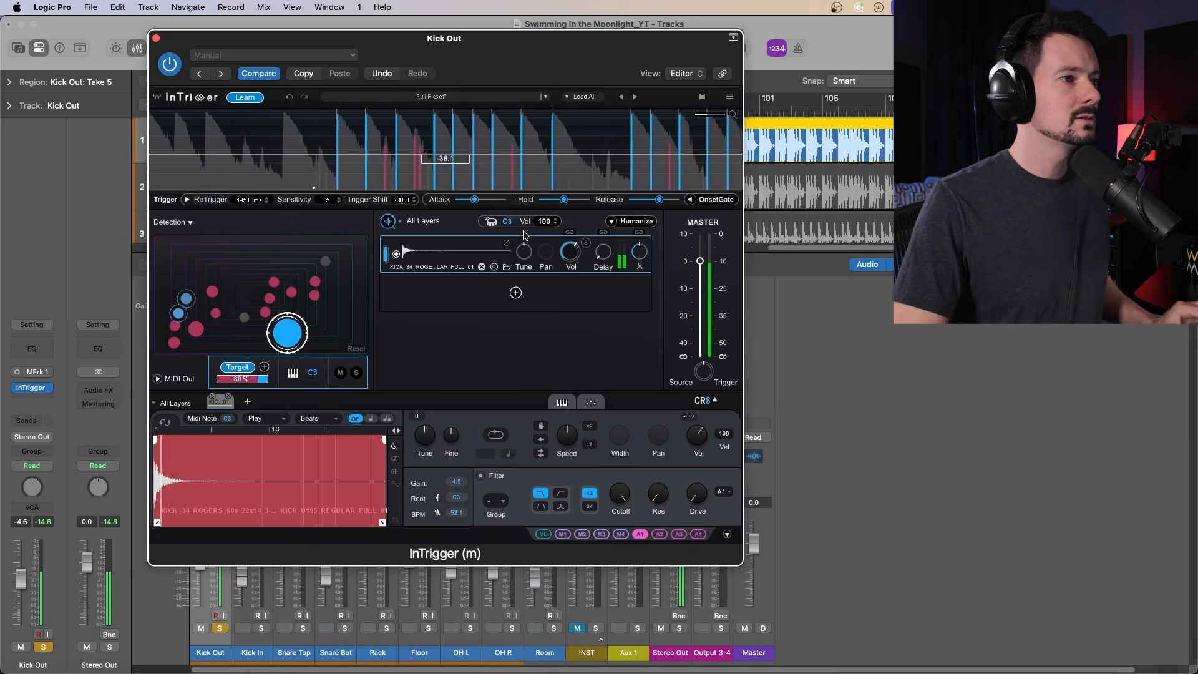
left_click_drag(402, 200, 402, 194)
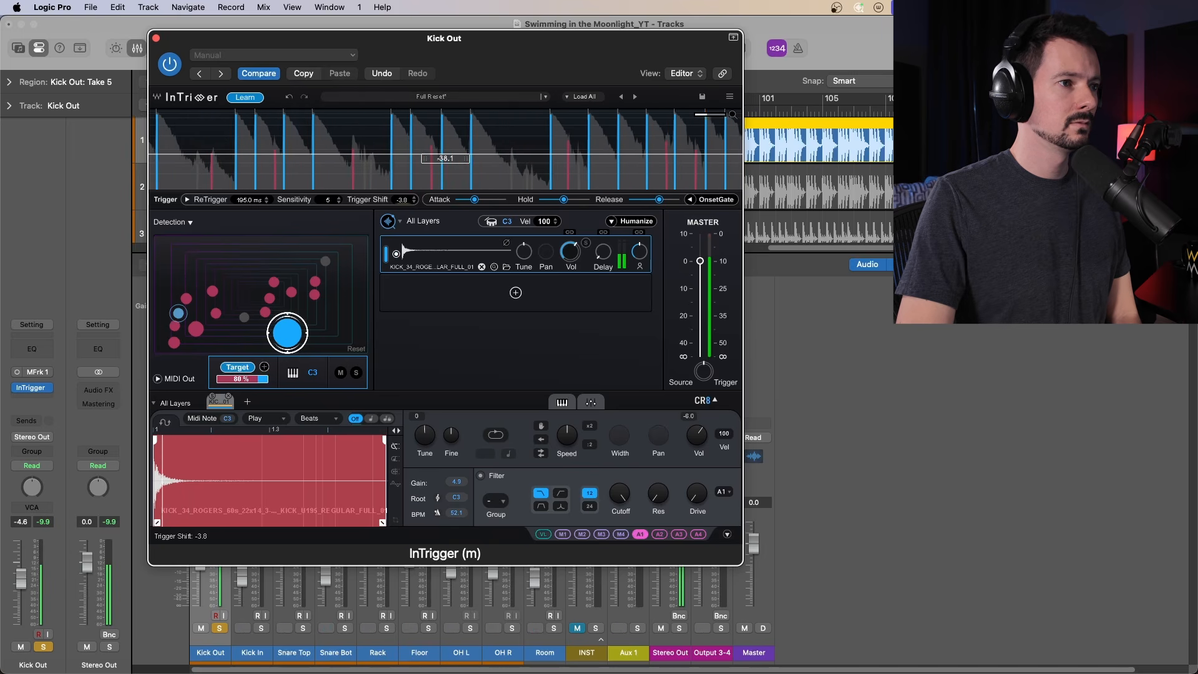
left_click_drag(402, 200, 402, 200)
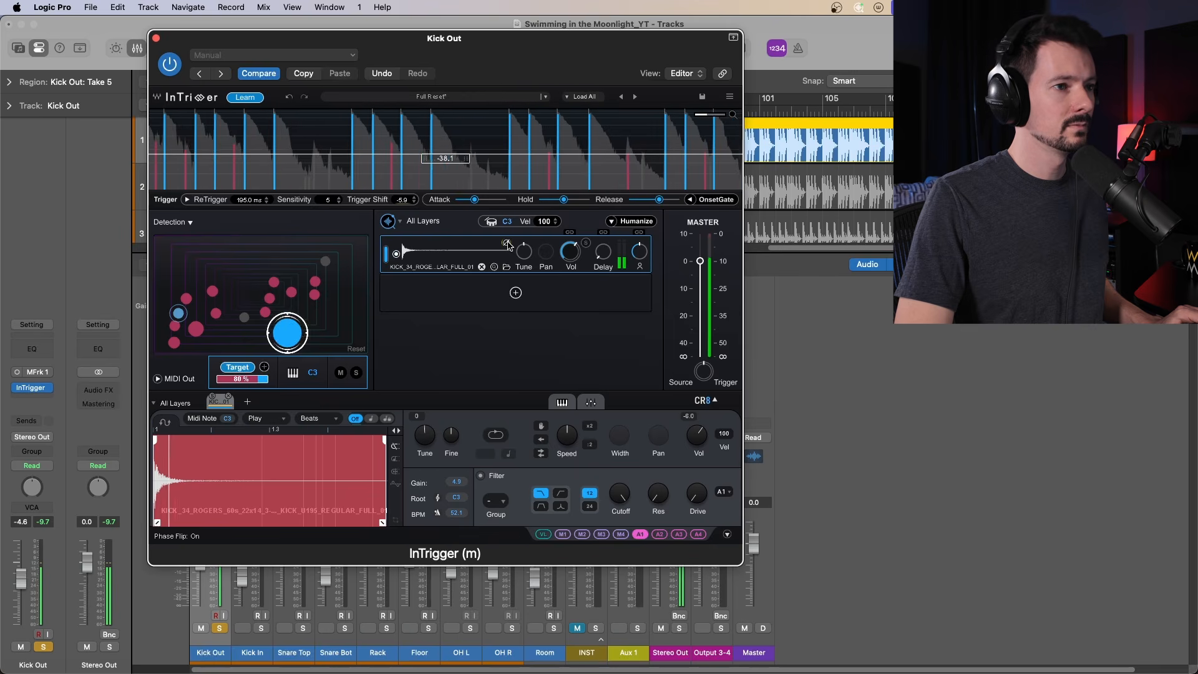
Replay the kick from bar 86 with the sample layer's phase flipped and the Source/Trigger blend set to 68
left_click(507, 244)
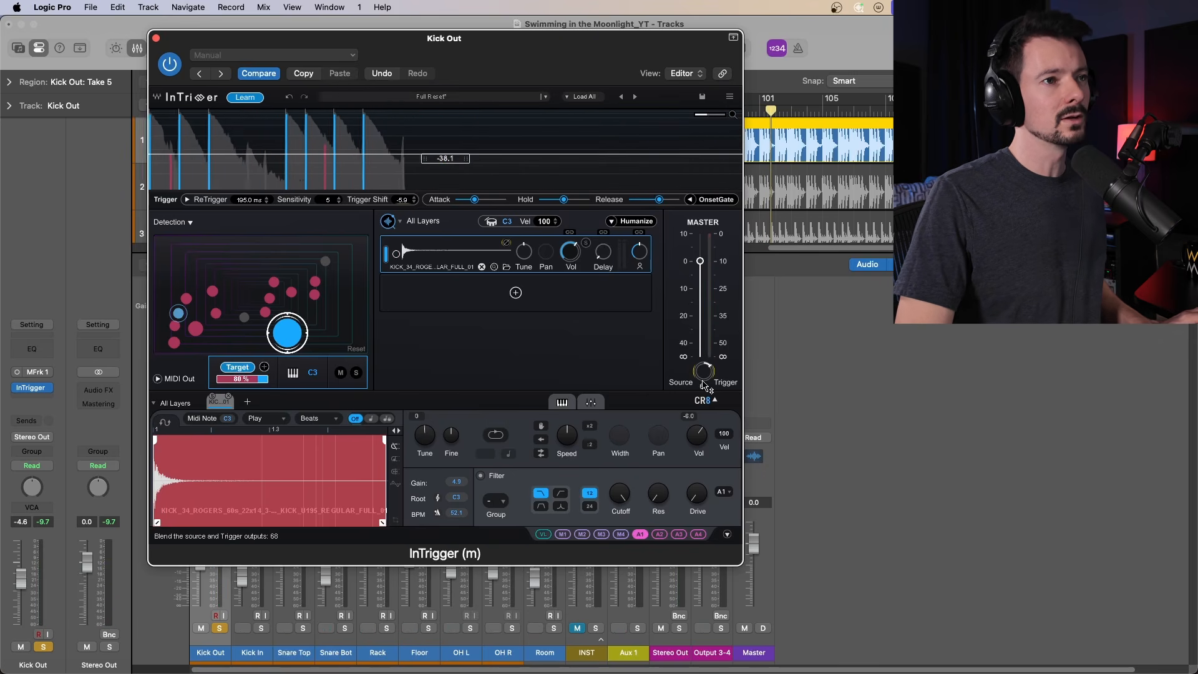
left_click_drag(601, 36, 544, 82)
left_click(524, 111)
key("space")
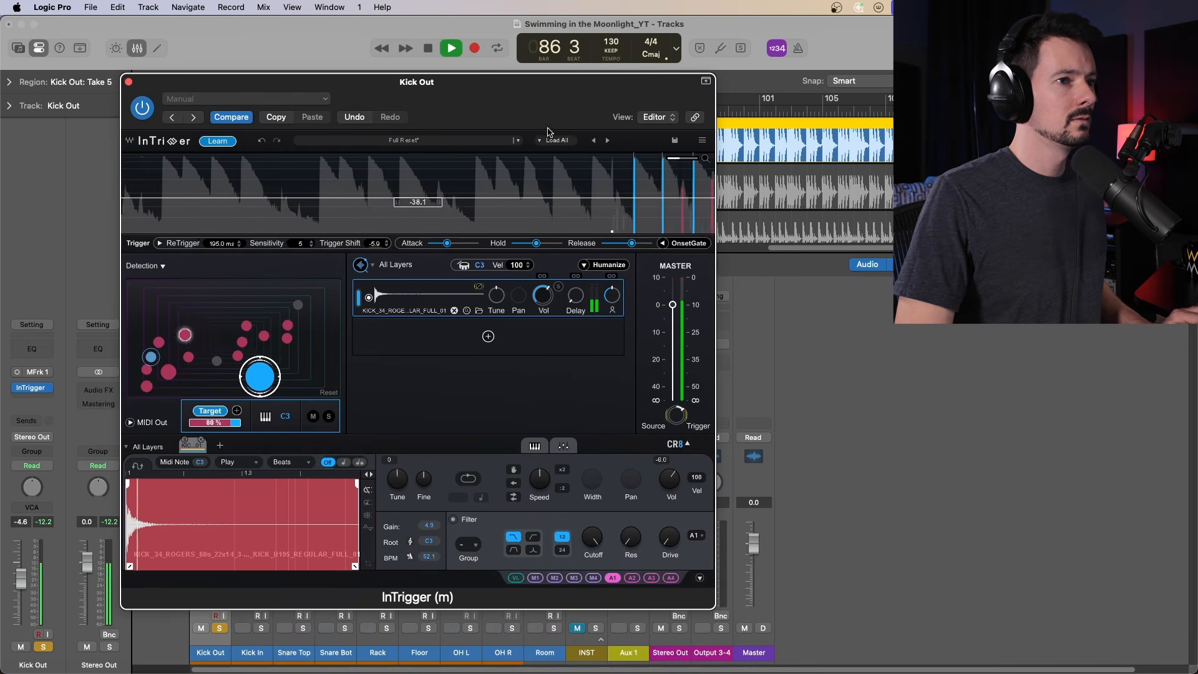
Close the Kick Out plug-in, unsolo the track and hide the mixer to hear the whole kit
left_click(129, 82)
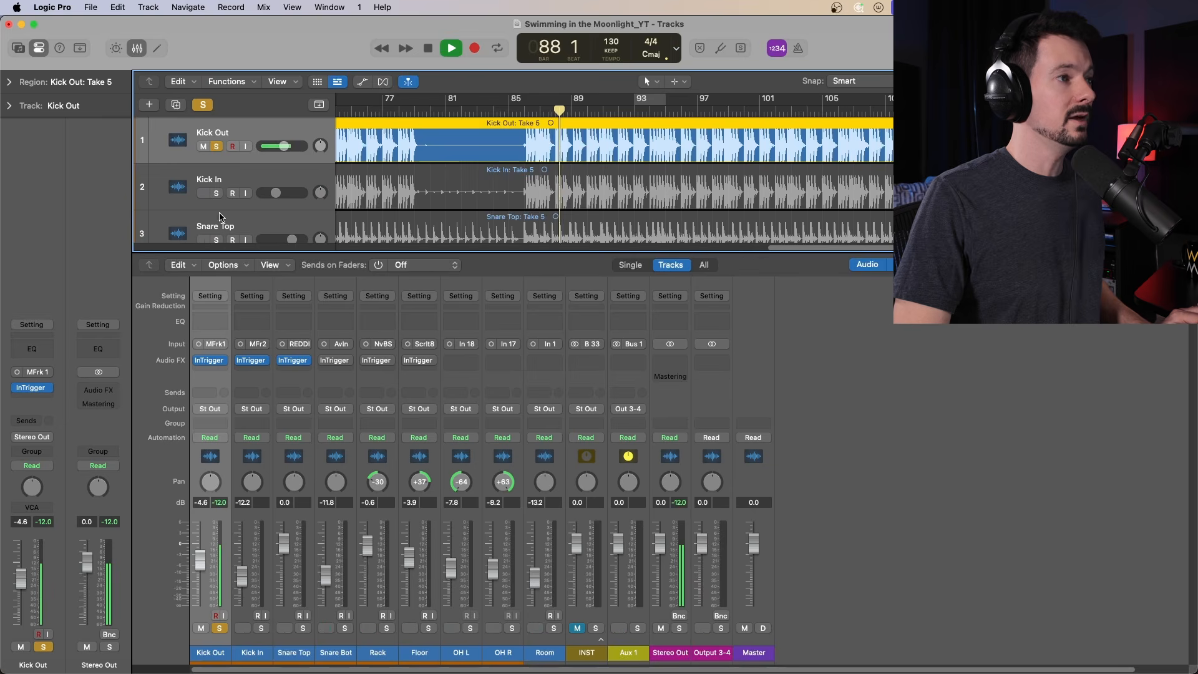
left_click(216, 146)
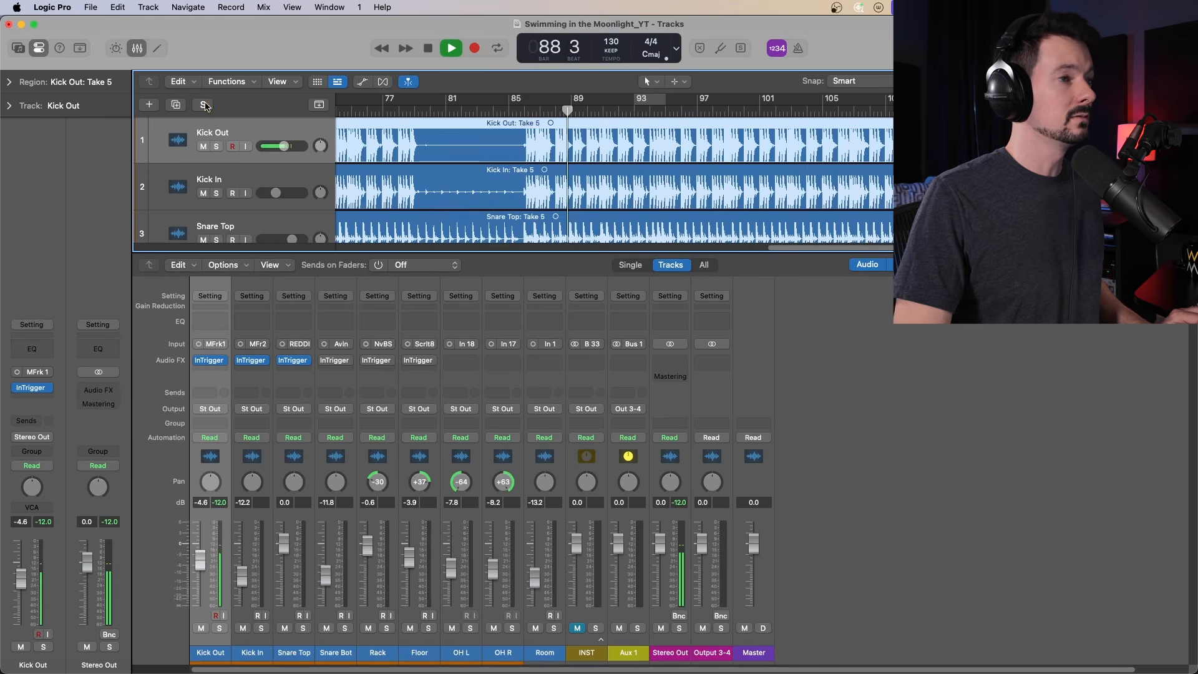
left_click(136, 49)
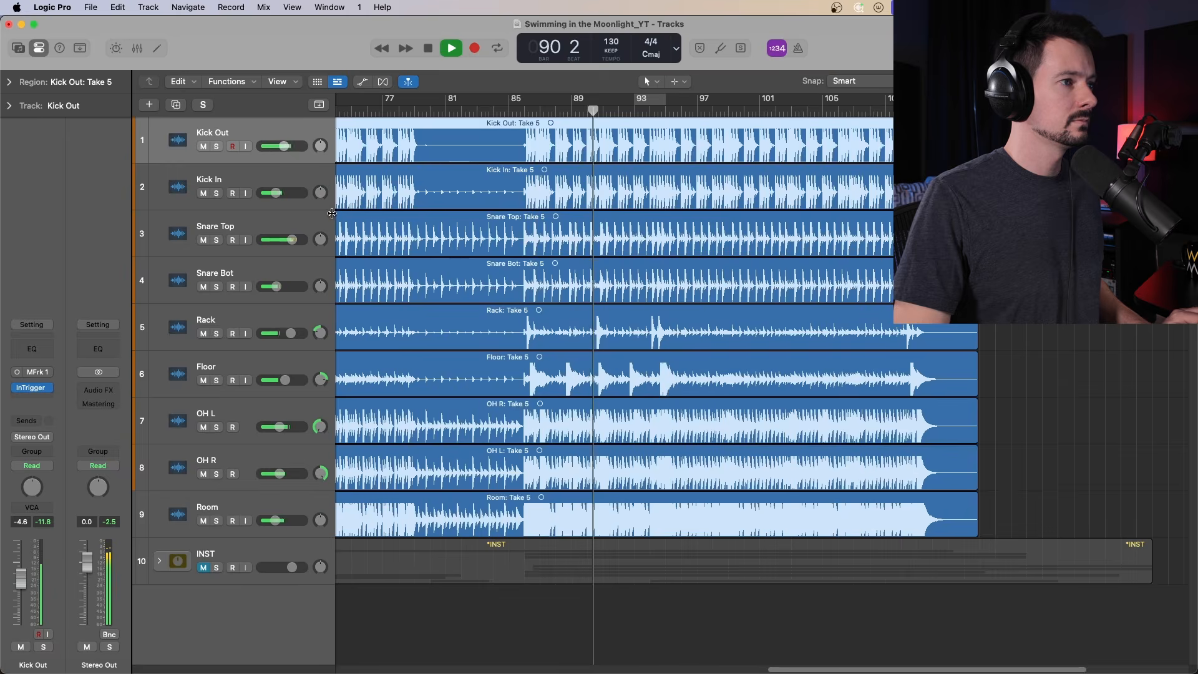
Solo the Rack and Floor tracks and play them with InTrigger enabled on both mixer channels
left_click(259, 318)
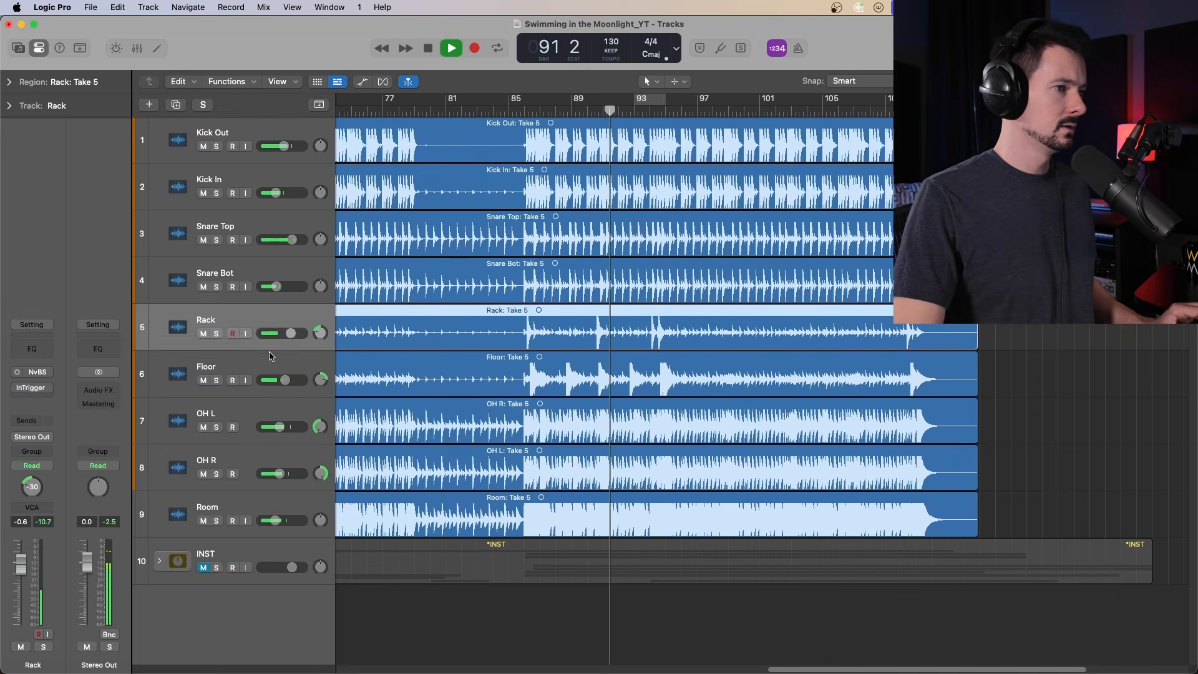
left_click(269, 364, "shift")
left_click(216, 334)
key("x")
key("space")
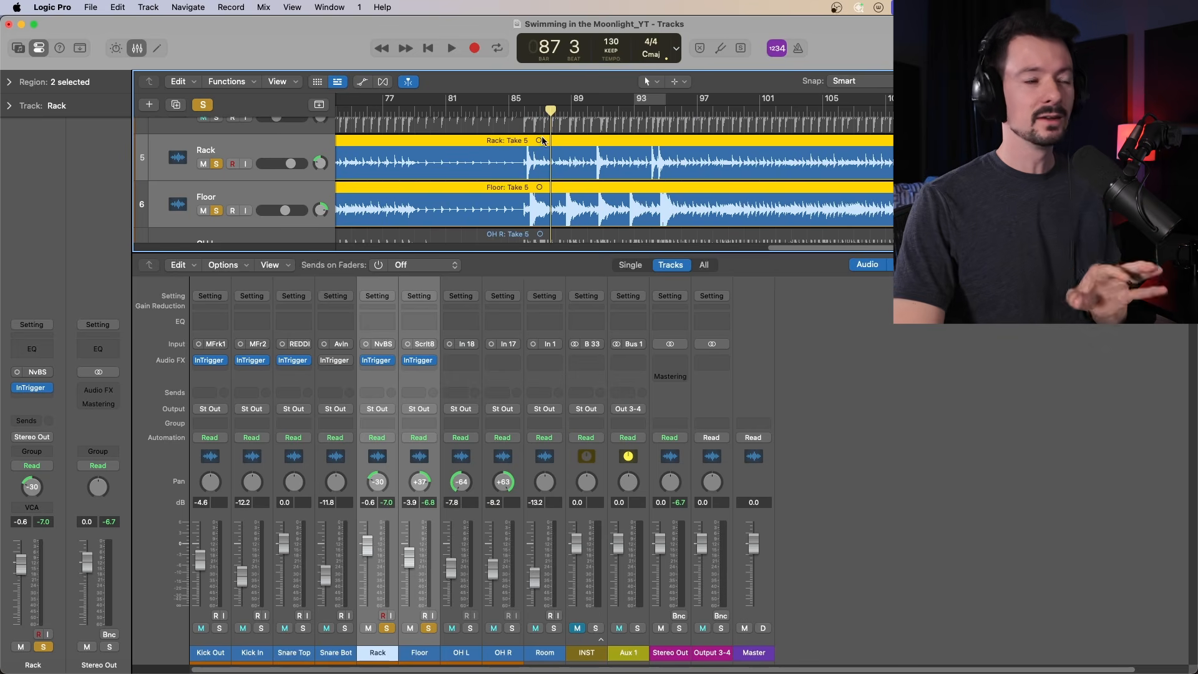
Clear the solos and play the full drum kit from bar 85
left_click(204, 105)
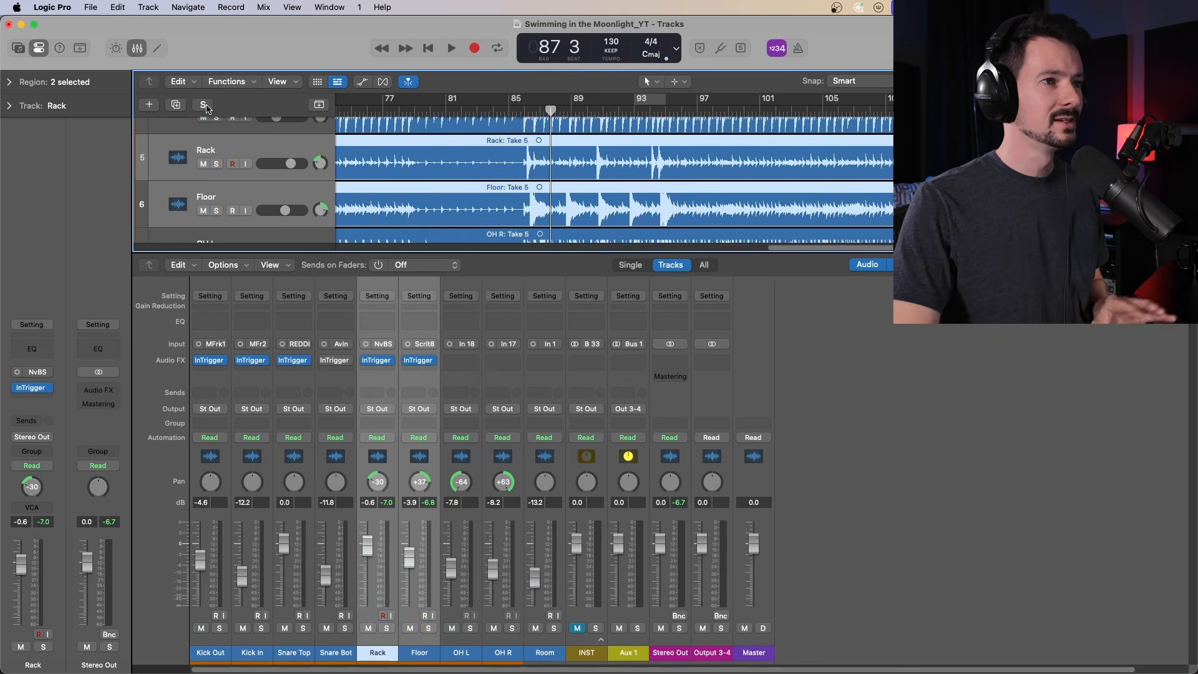
left_click(509, 112)
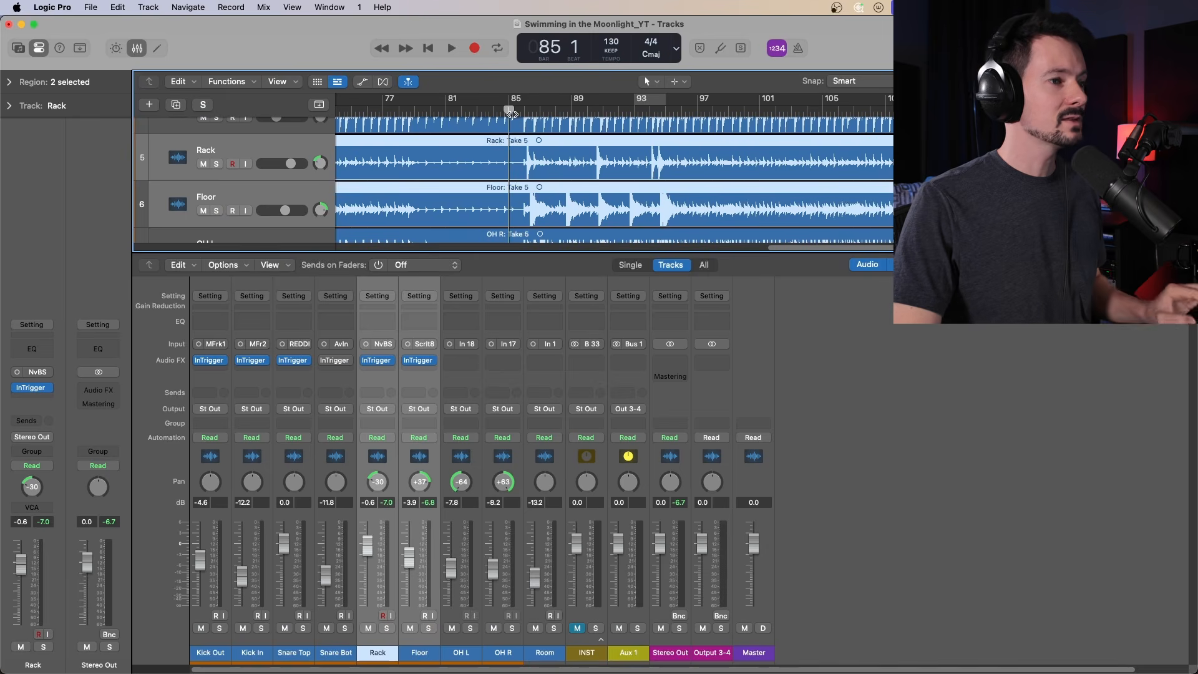
scroll(510, 181, "up", 4)
key("space")
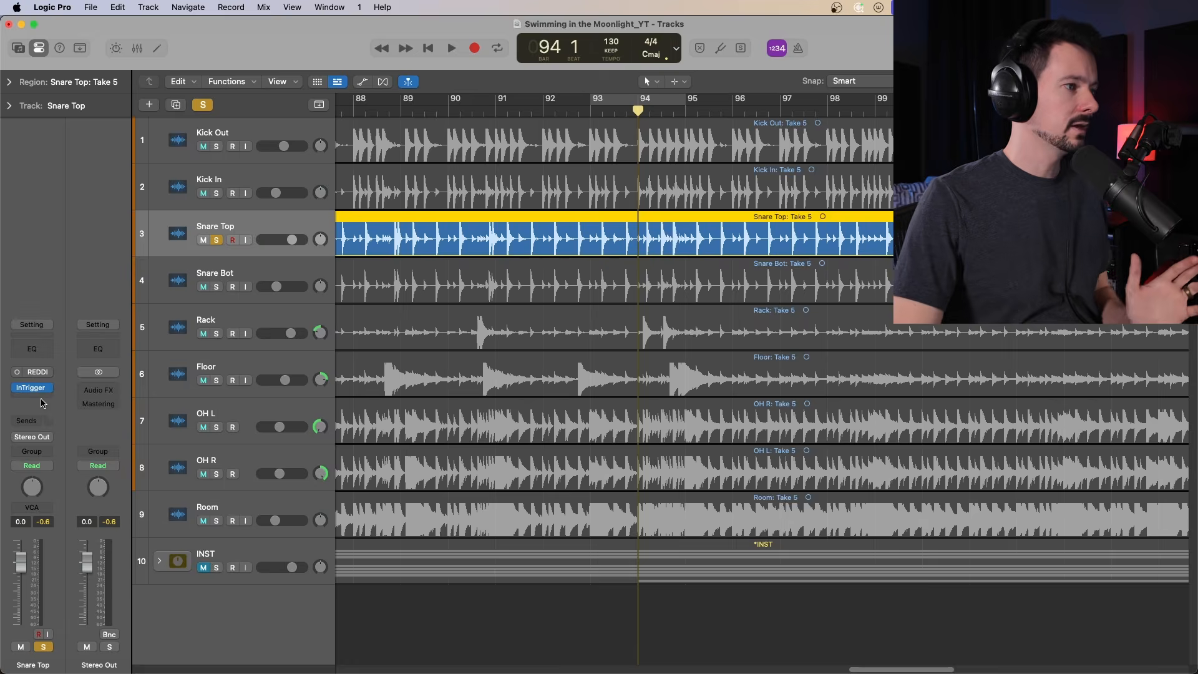
Open InTrigger on Snare Top to review its layers and trigger settings, and close it again
left_click(33, 387)
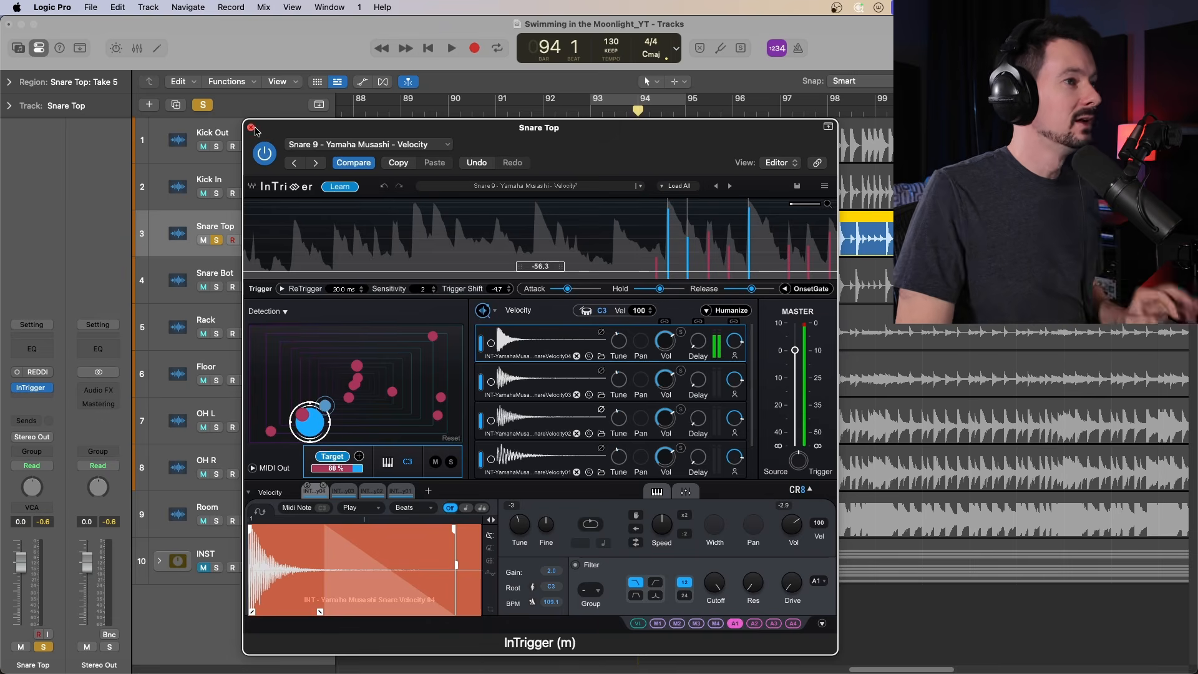
left_click(252, 128)
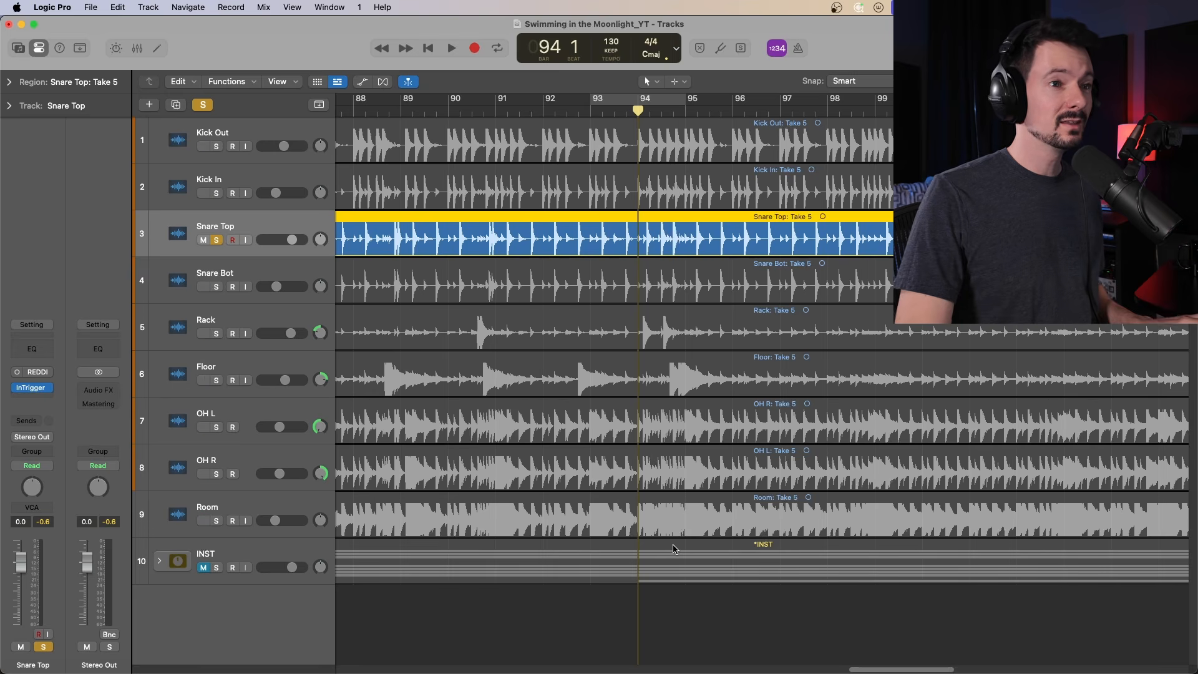
Place the playhead at bar 86, the start of the final kick section
key("super+Left")
key("super+Left")
key("super+Left")
key("super+Left")
key("super+Left")
key("super+Left")
key("super+Left")
key("super+Left")
key("super+Left")
key("super+Left")
key("super+Left")
key("super+Left")
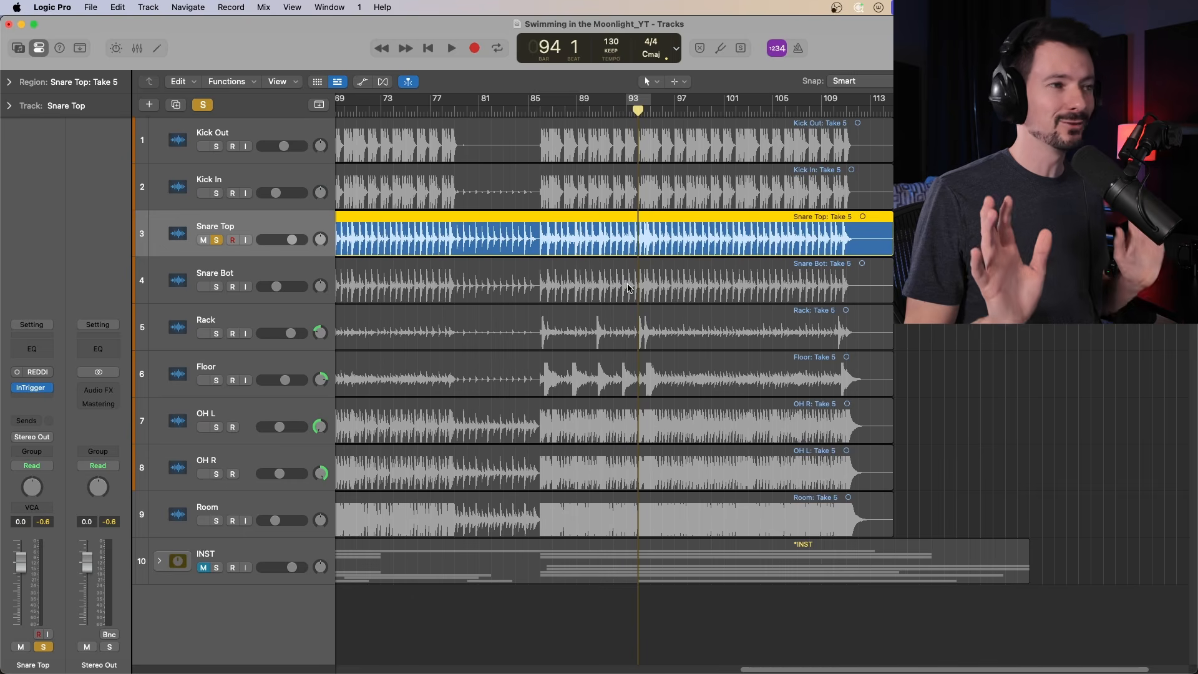
left_click(540, 110)
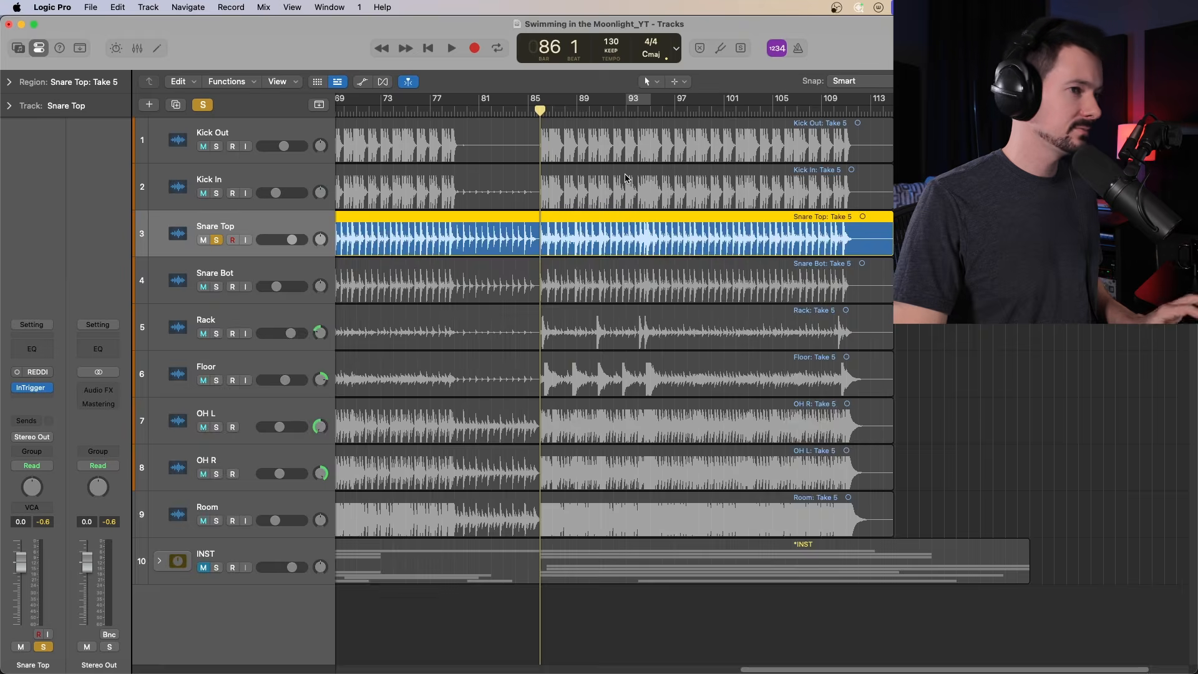
Show the mixer and inspect Snare Top's InTrigger window and output level, closing both when done
key("x")
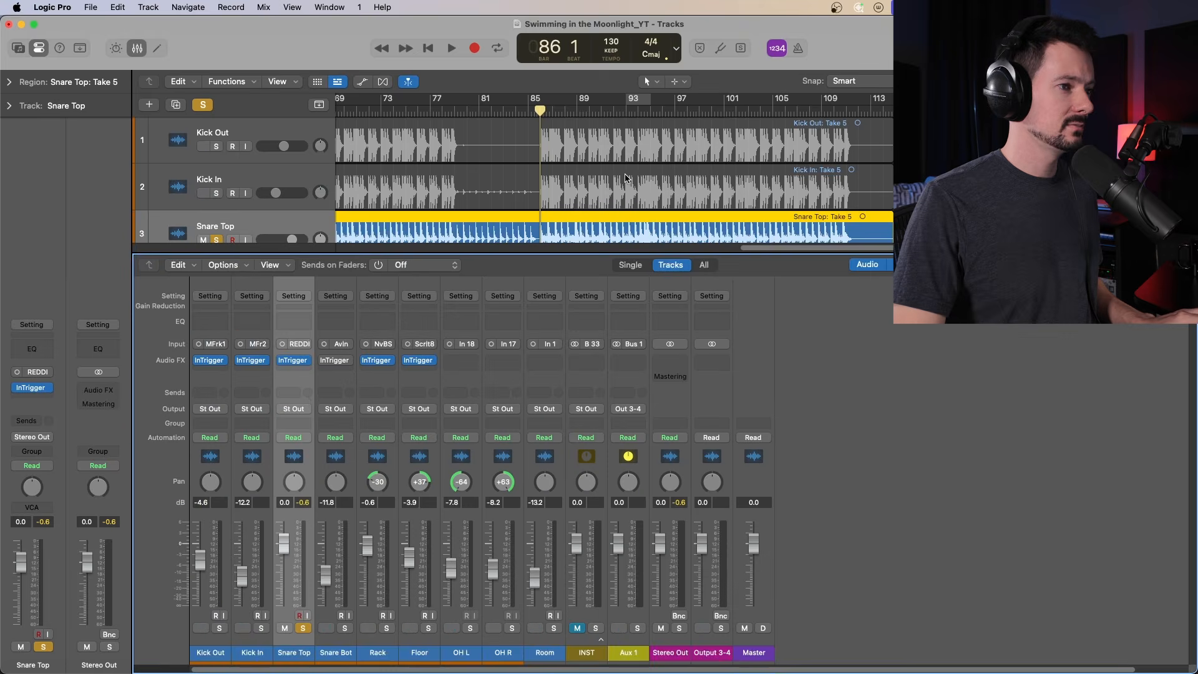
left_click(296, 361)
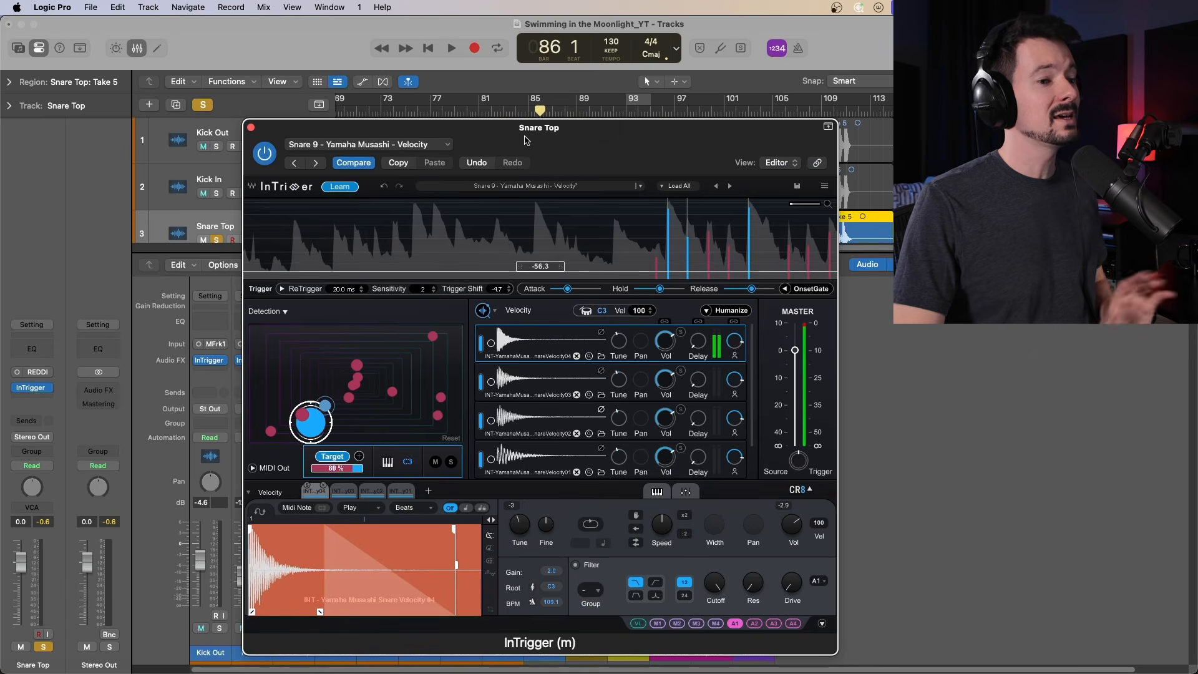
left_click_drag(533, 136, 450, 37)
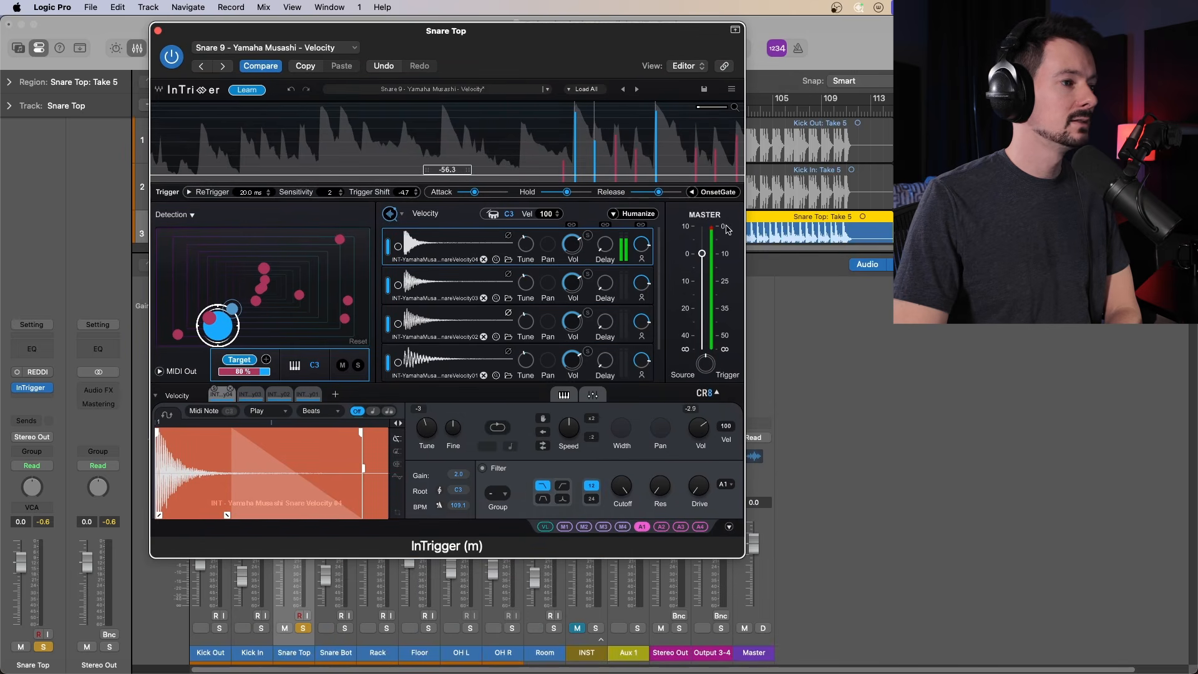
left_click(158, 30)
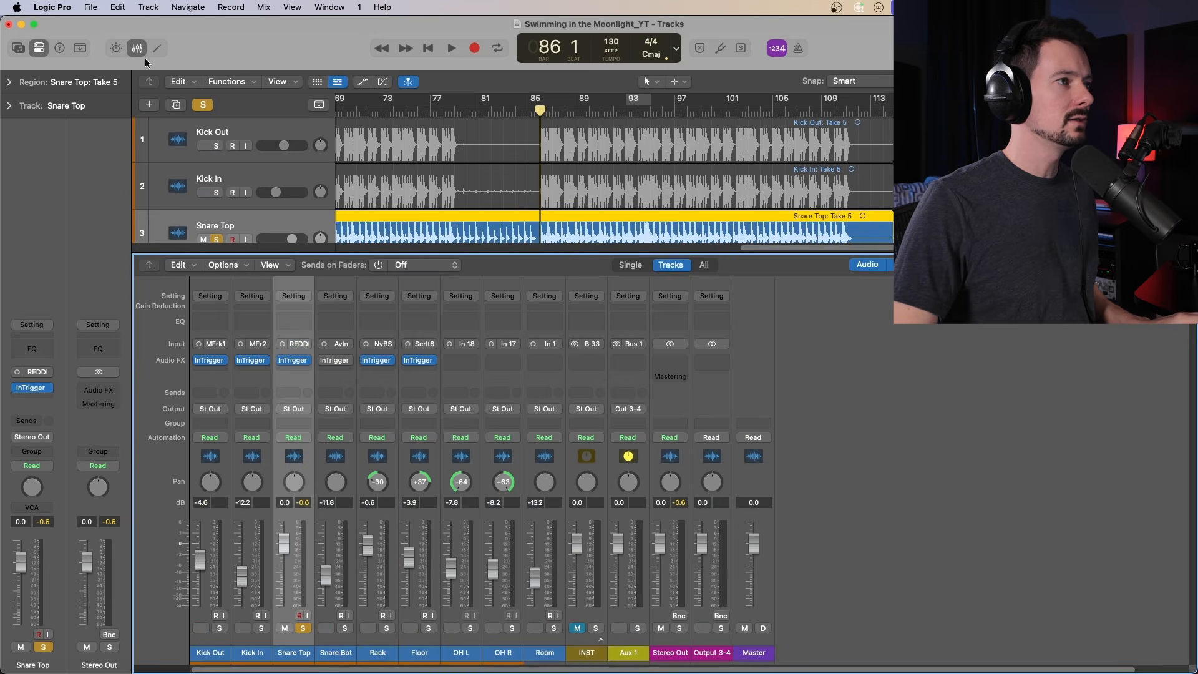
left_click(138, 52)
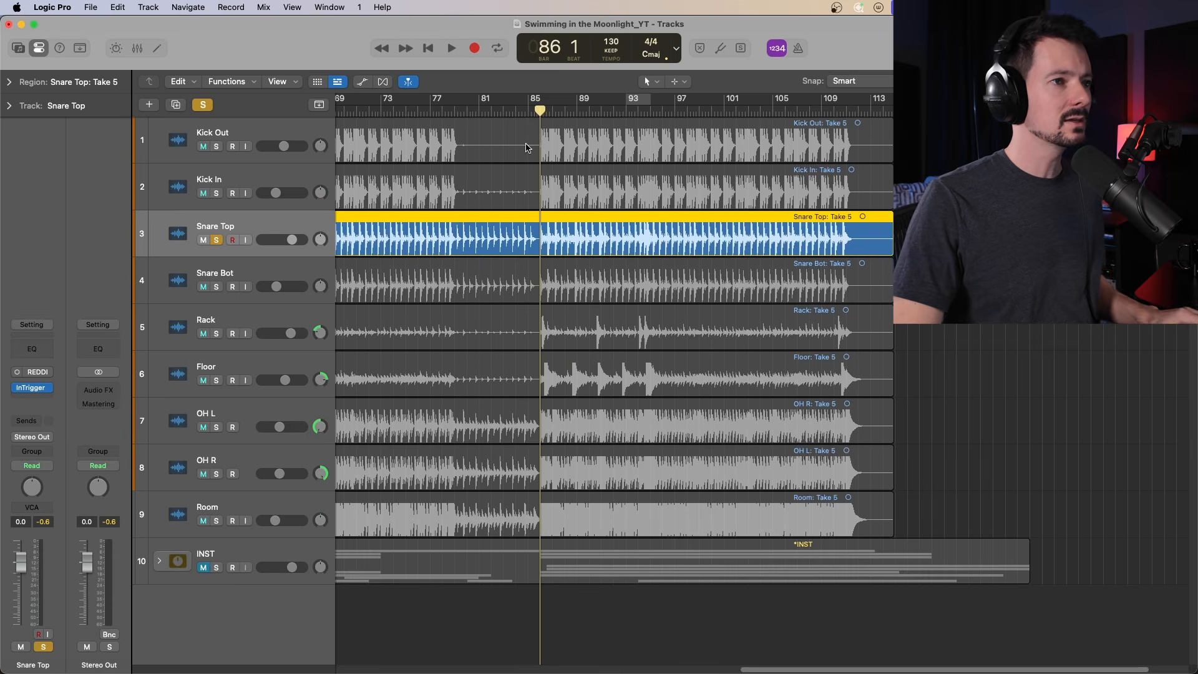
Play from bar 86 and solo all the other drum tracks, Kick Out through Room, alongside Snare Top
key("space")
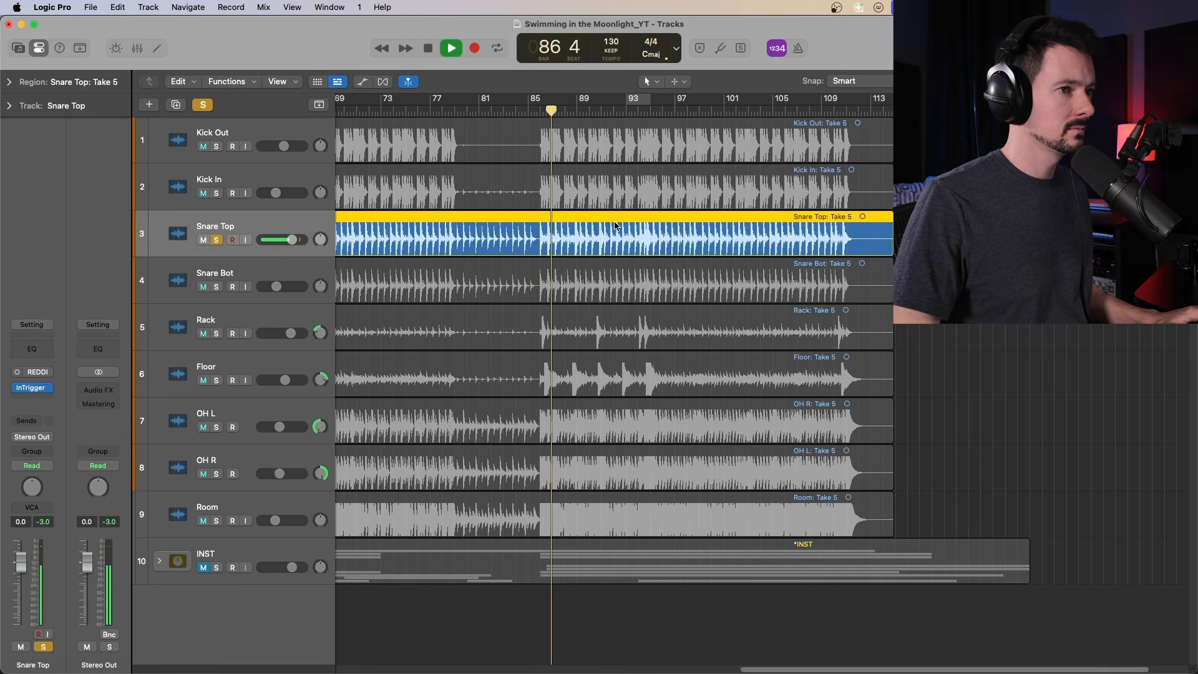
left_click(217, 147)
left_click(216, 192)
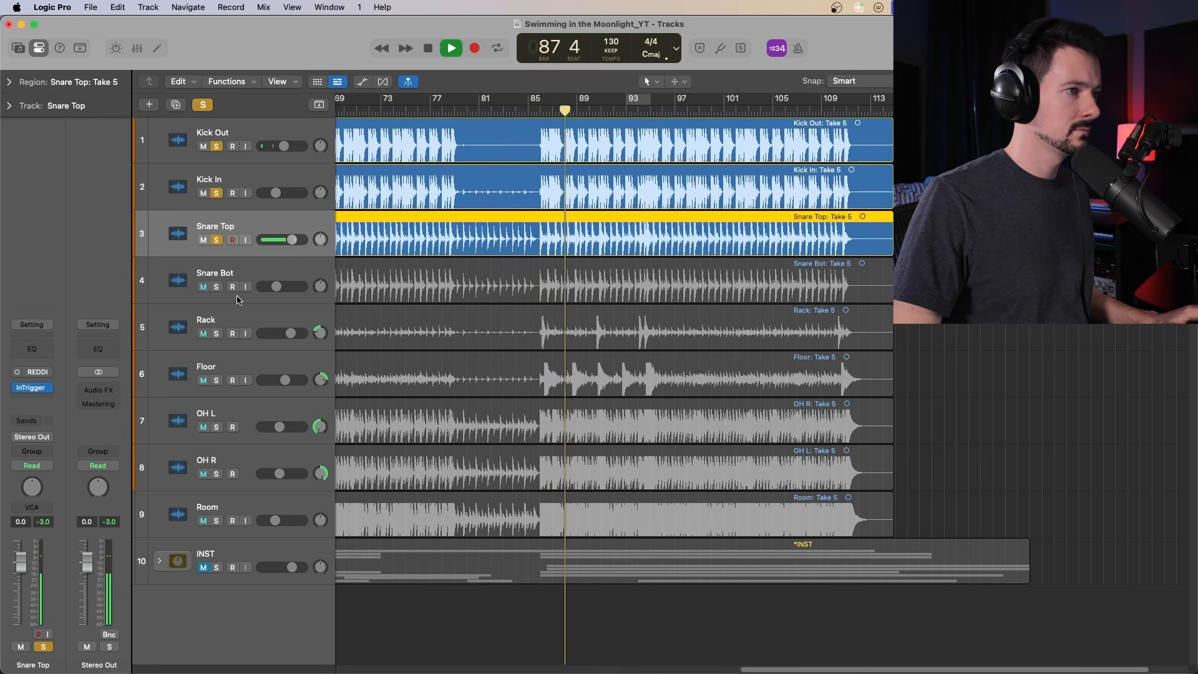
left_click_drag(217, 288, 216, 520)
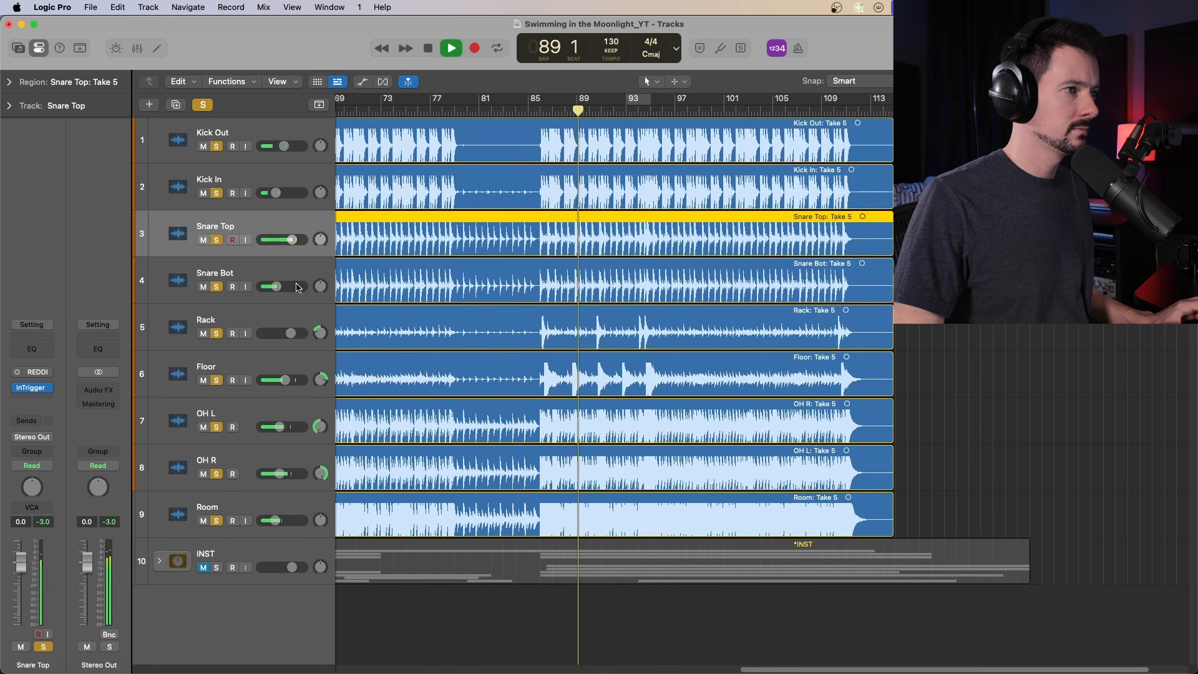
Open Snare Top's InTrigger and remove all its Yamaha Musashi velocity samples
left_click(34, 390)
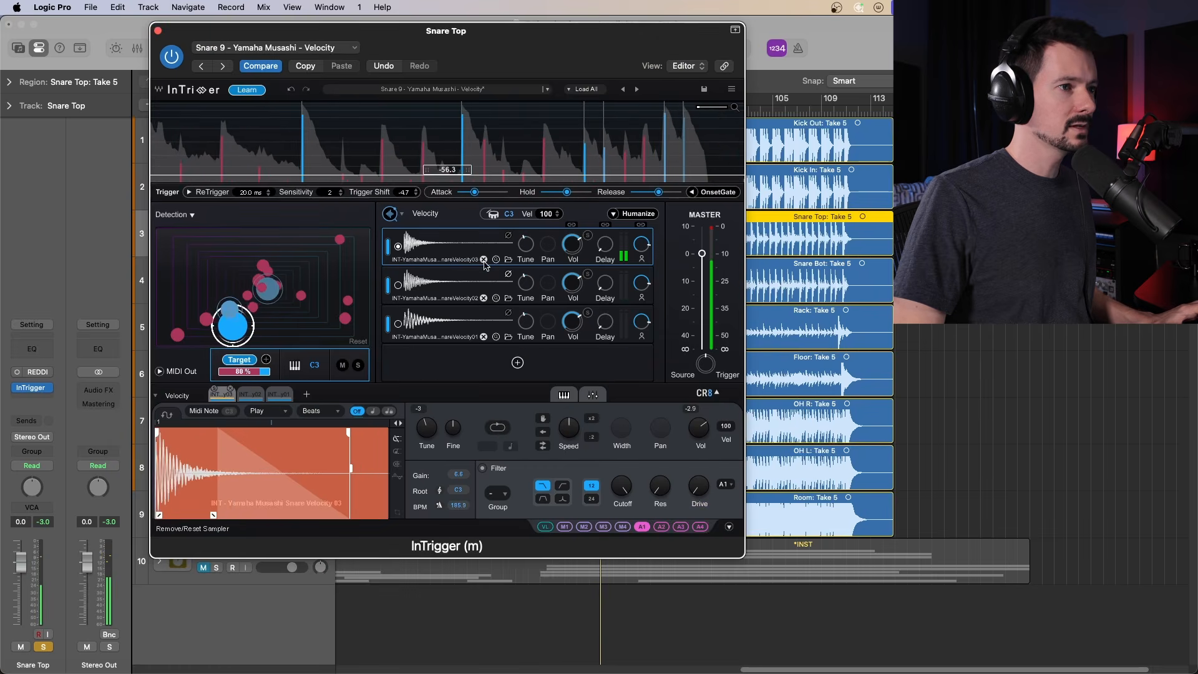
left_click(484, 259)
left_click(484, 260)
left_click(484, 259)
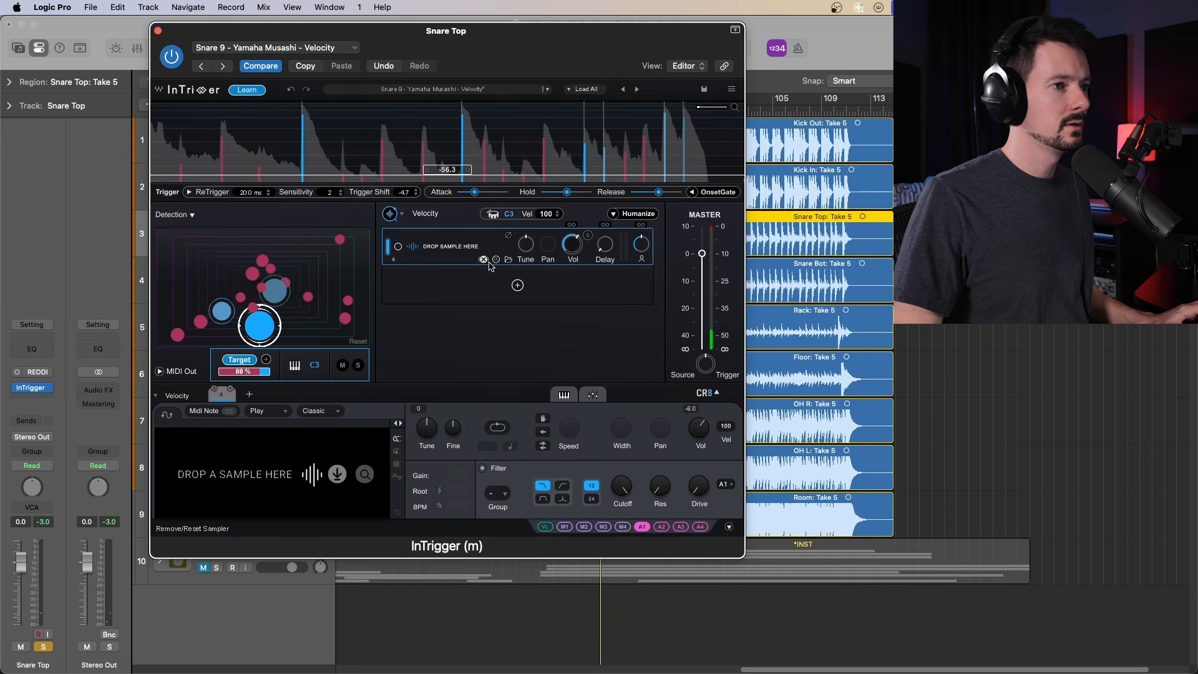
Switch to COSMOS, activate the Waves Audio Factory, InTrigger Factory and Yurt Revival sample folders, and remove the acoustic and Tom filters
left_click(518, 286)
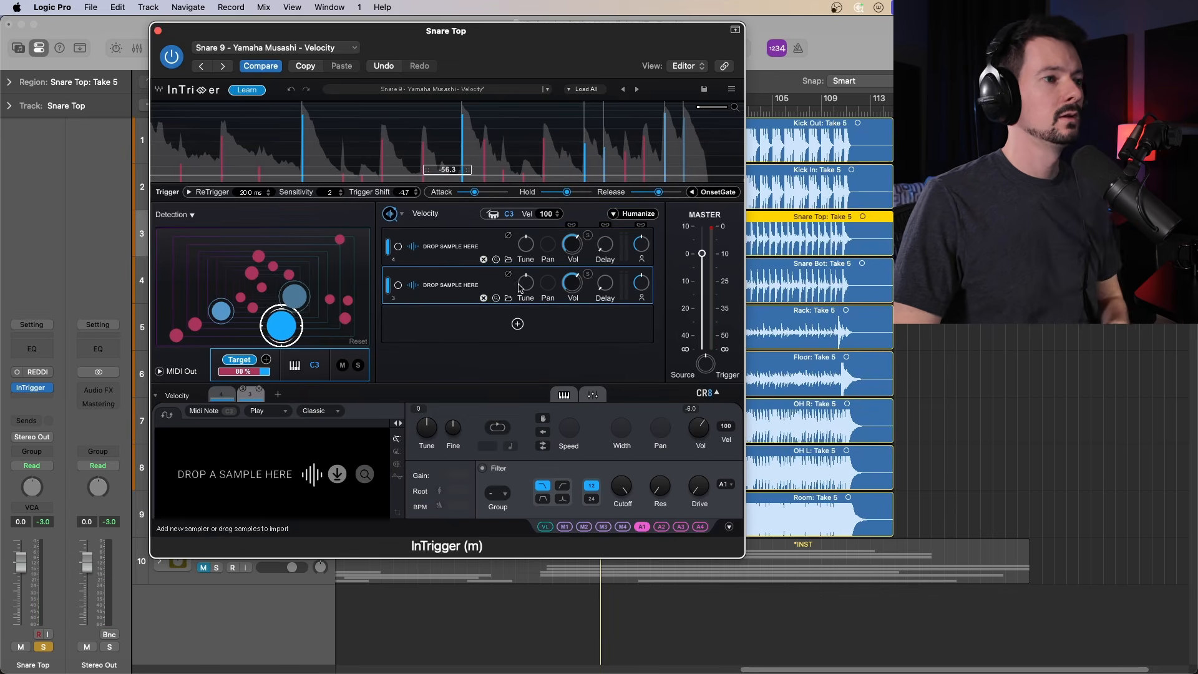
left_click(484, 298)
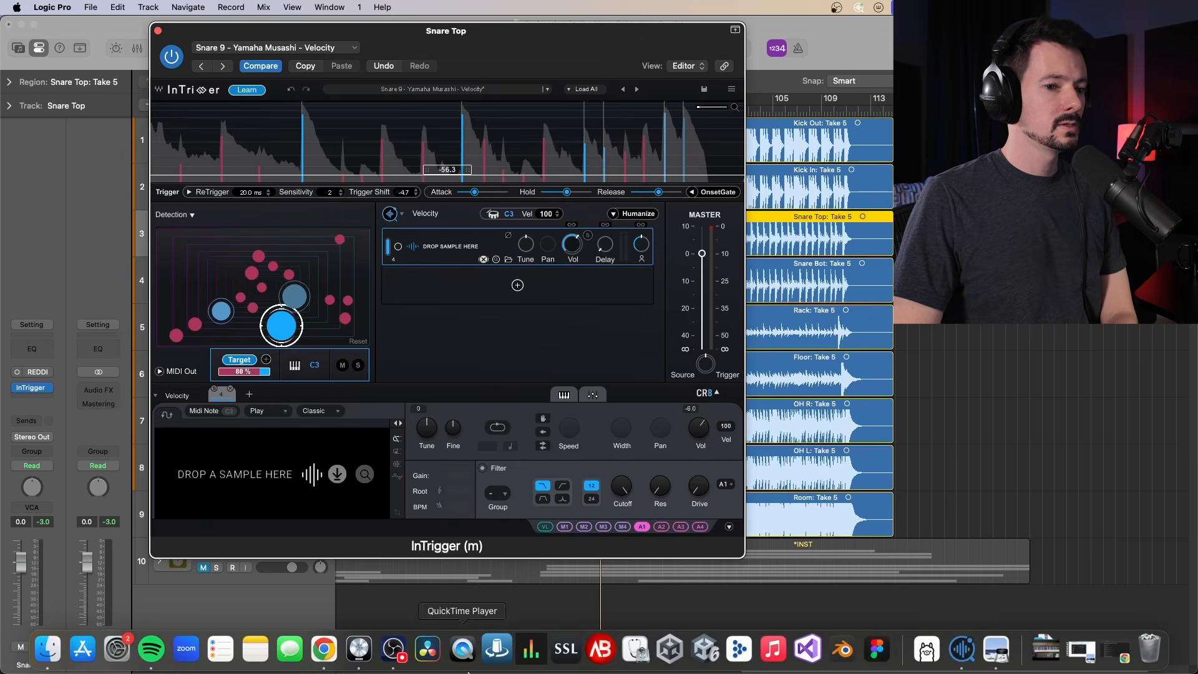
left_click(1047, 649)
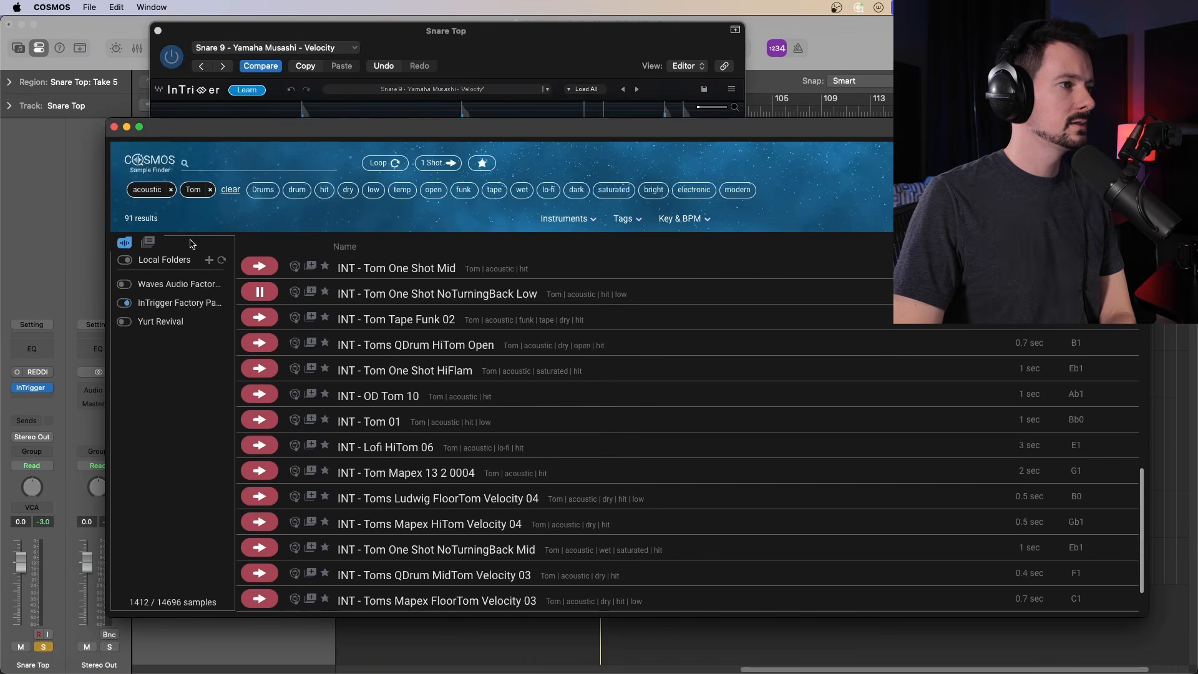
left_click(124, 303)
left_click(126, 289)
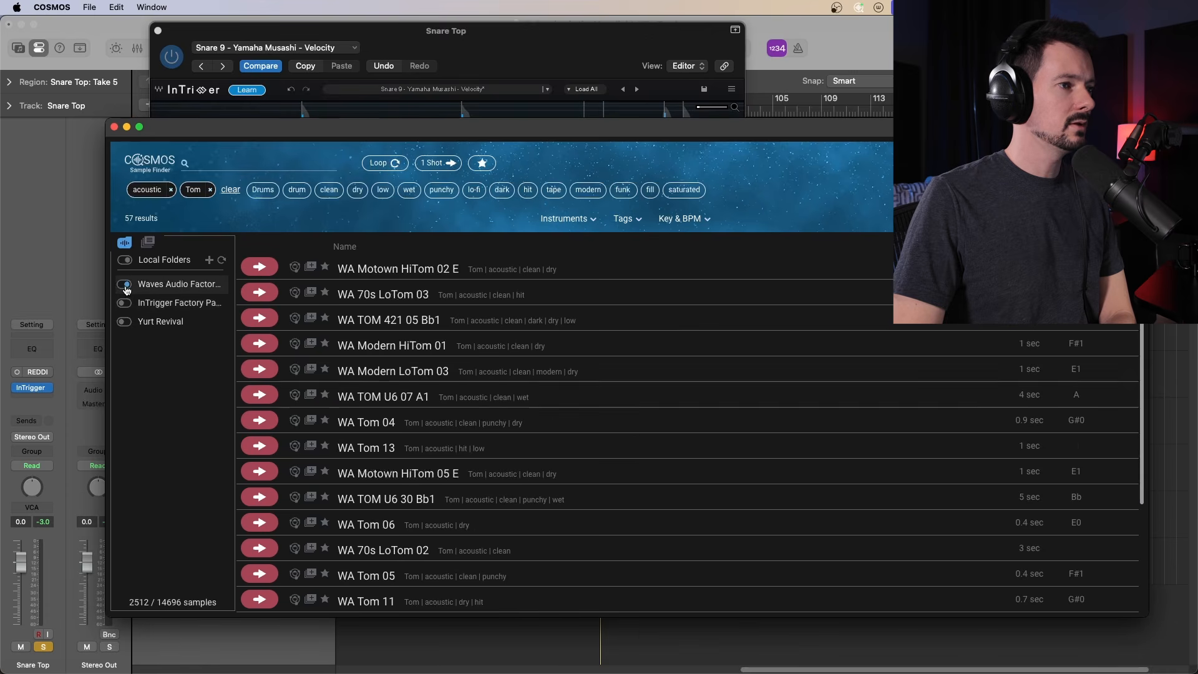
left_click(126, 288)
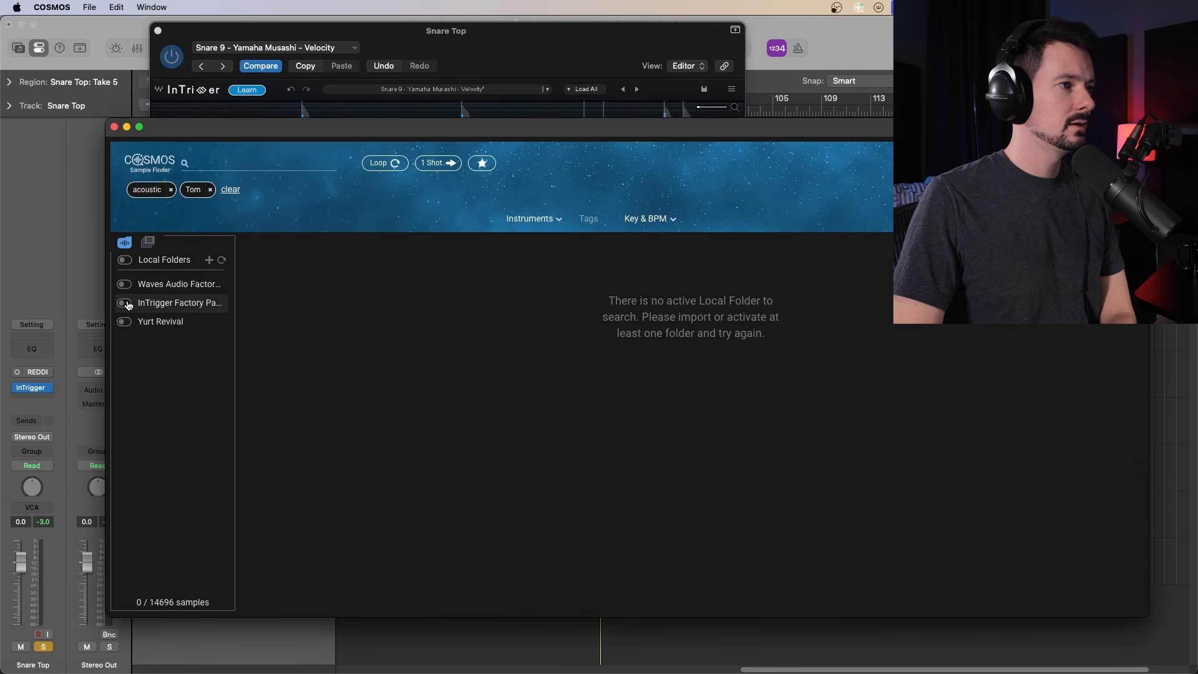
left_click(124, 285)
left_click(124, 302)
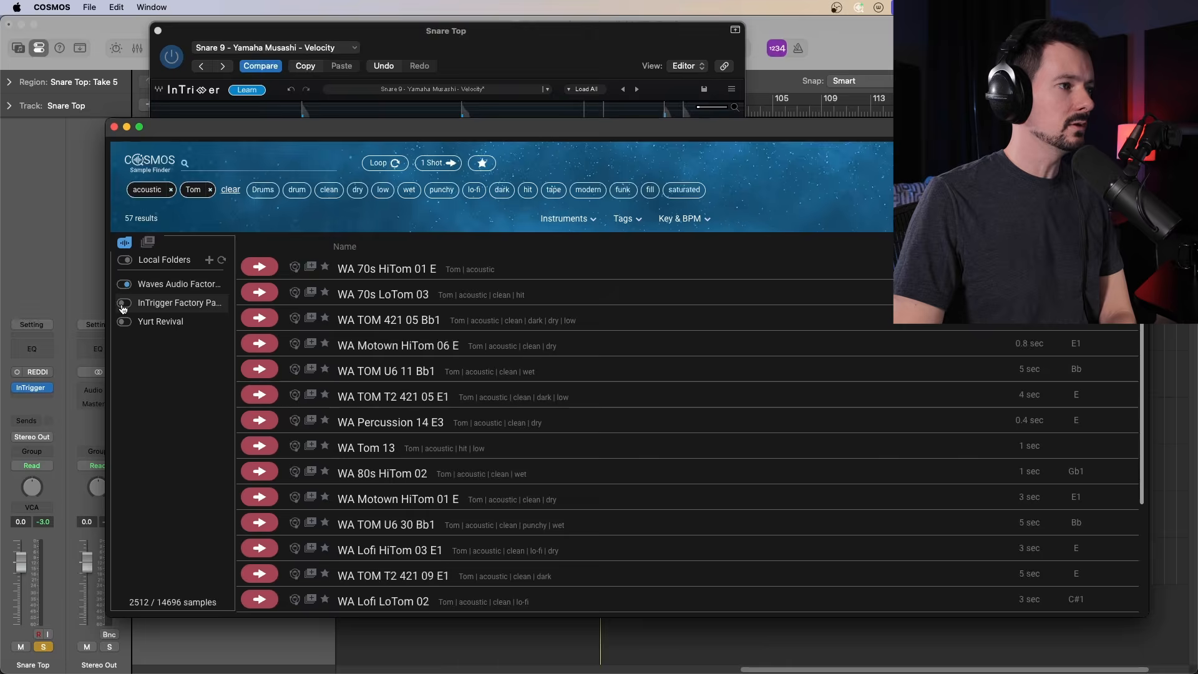
left_click(125, 321)
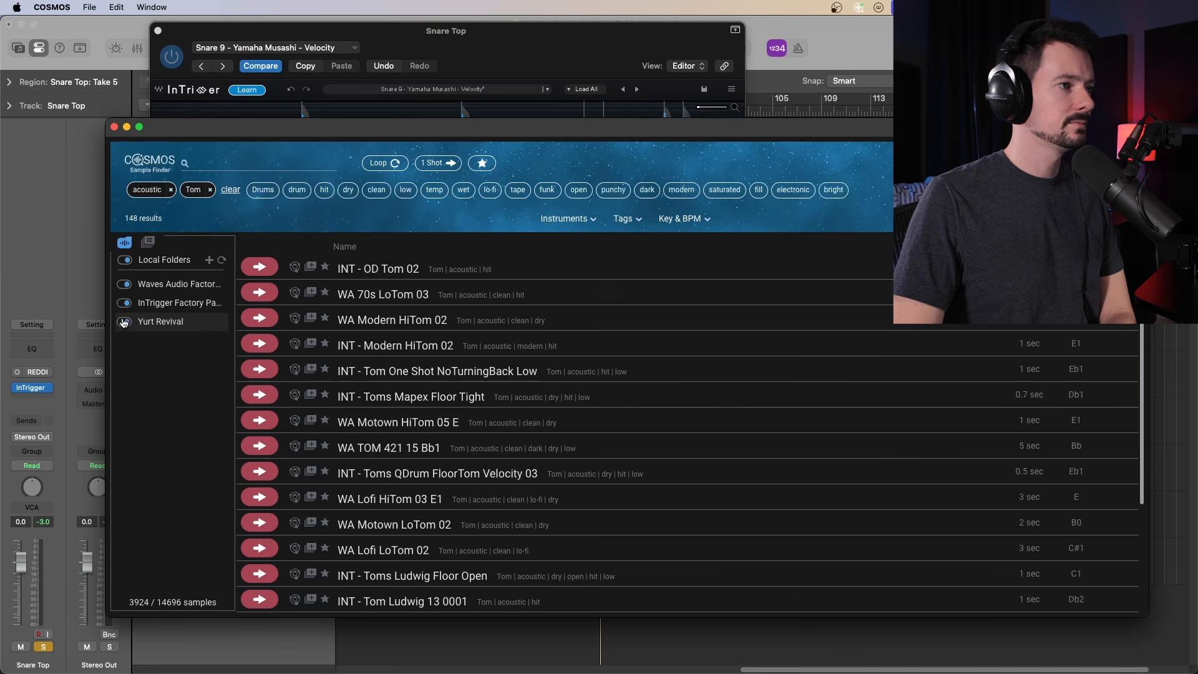
left_click(168, 191)
left_click(159, 190)
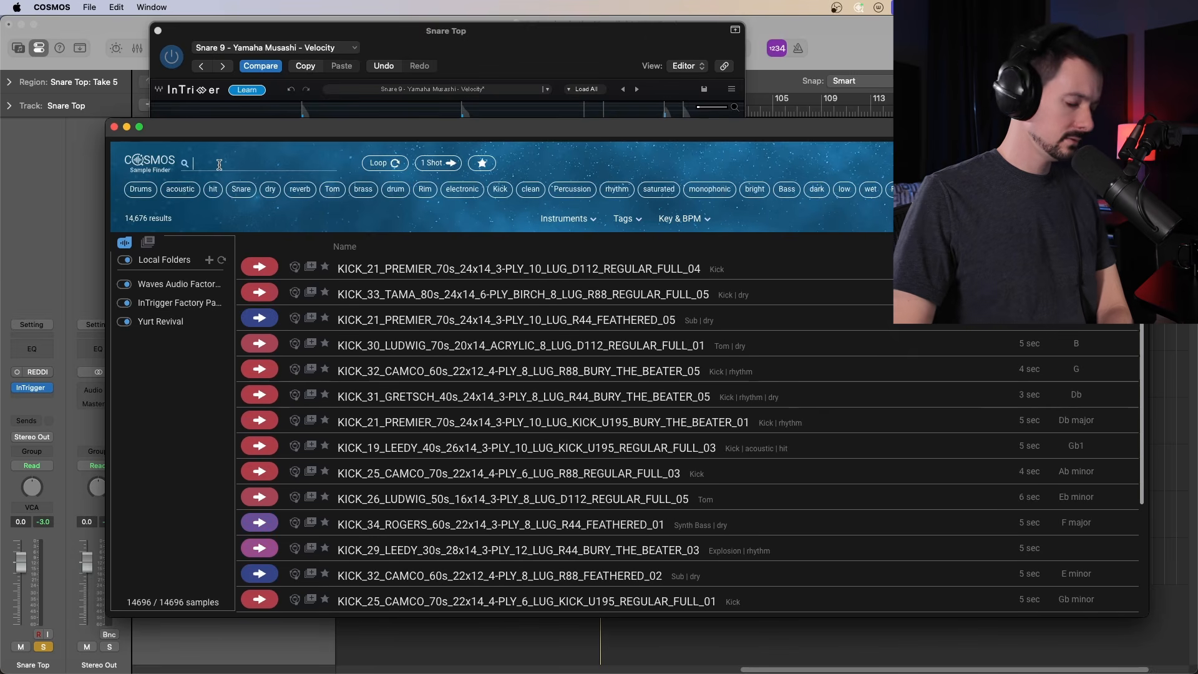
Search the sample library for 808, preview WA 808 Sub C0 and clear the search
left_click(219, 165)
type("808")
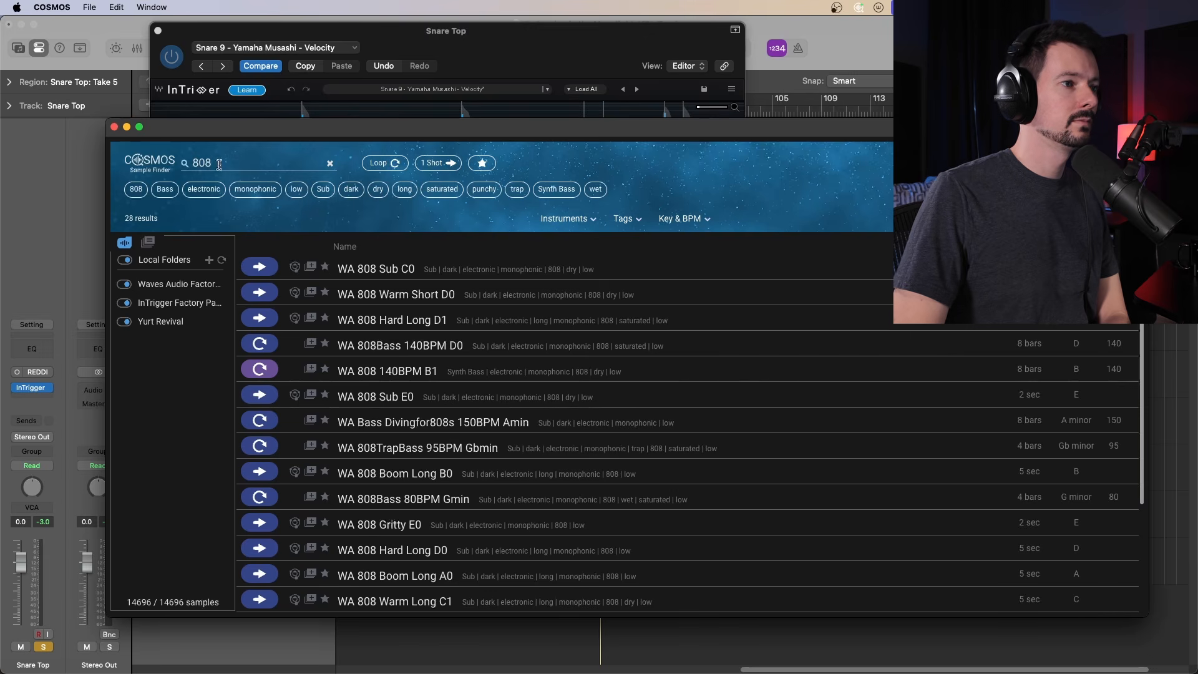
left_click(263, 268)
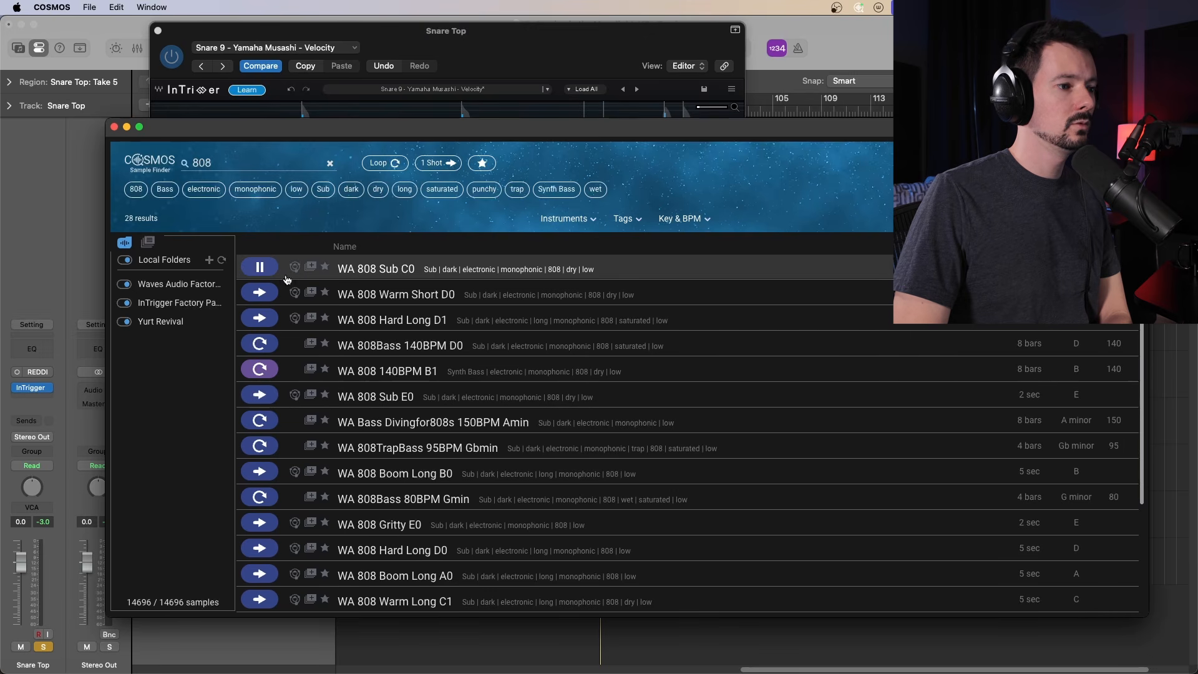
scroll(687, 500, "down", 5)
scroll(393, 250, "up", 5)
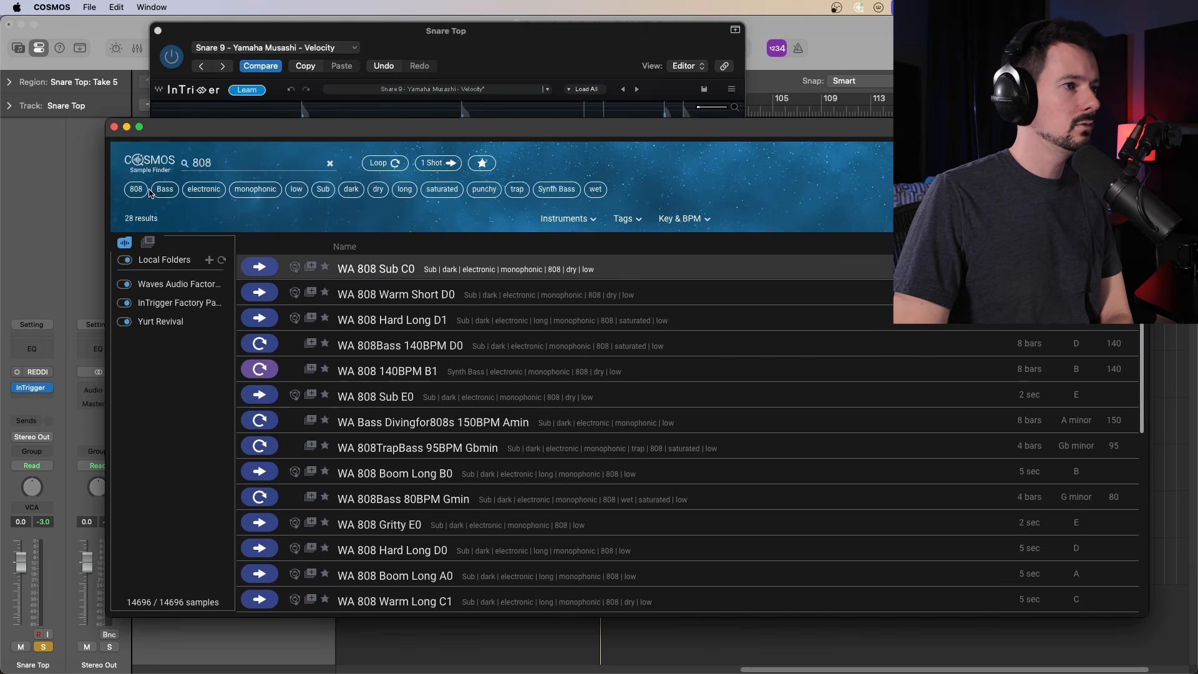
left_click(333, 163)
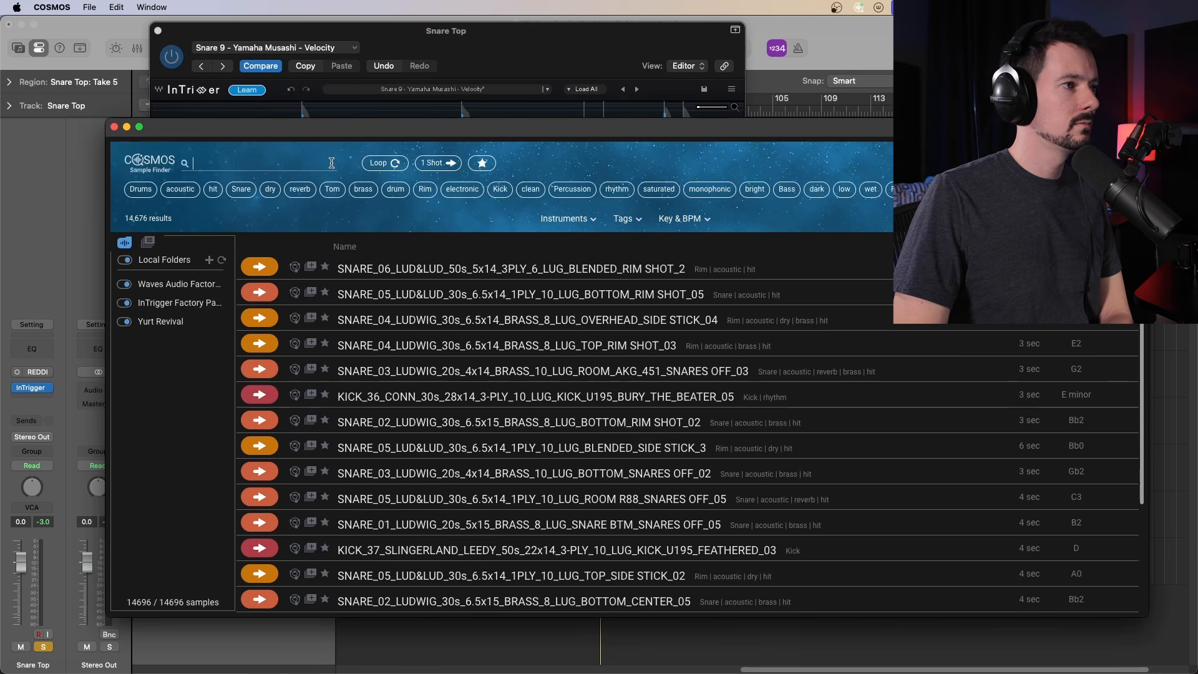
Filter the samples by Drums and Clap and audition the results from WA Clap 32 down to WA Clap 04
left_click(141, 189)
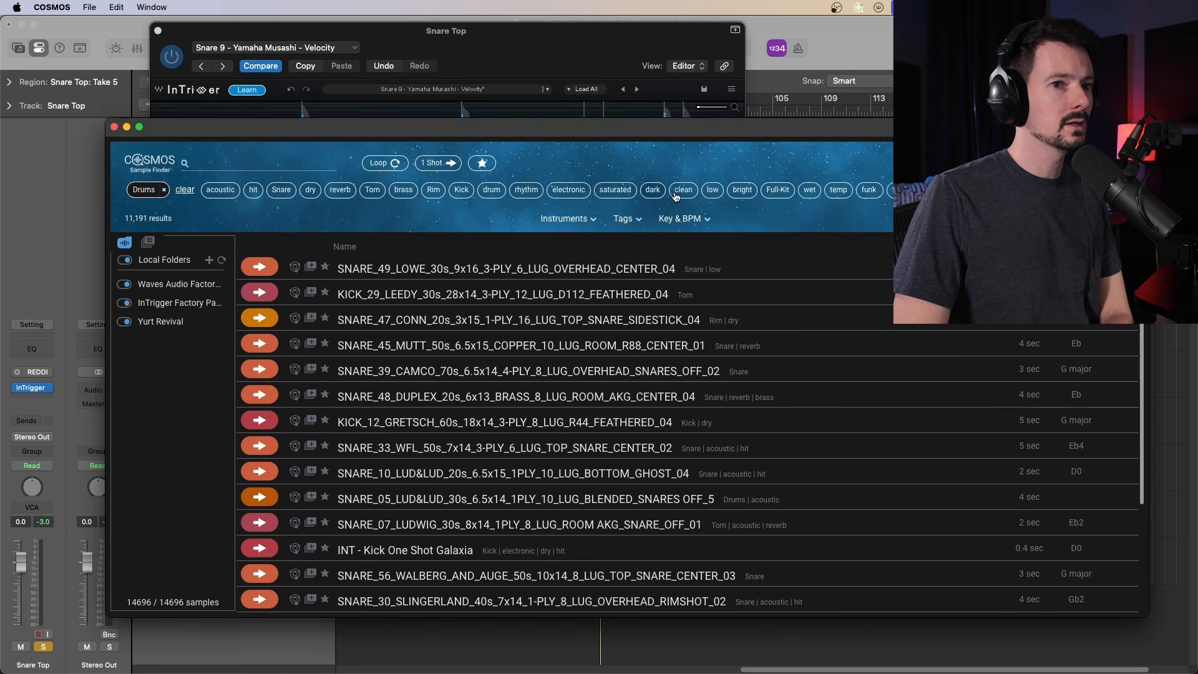
left_click(998, 190)
left_click(251, 269)
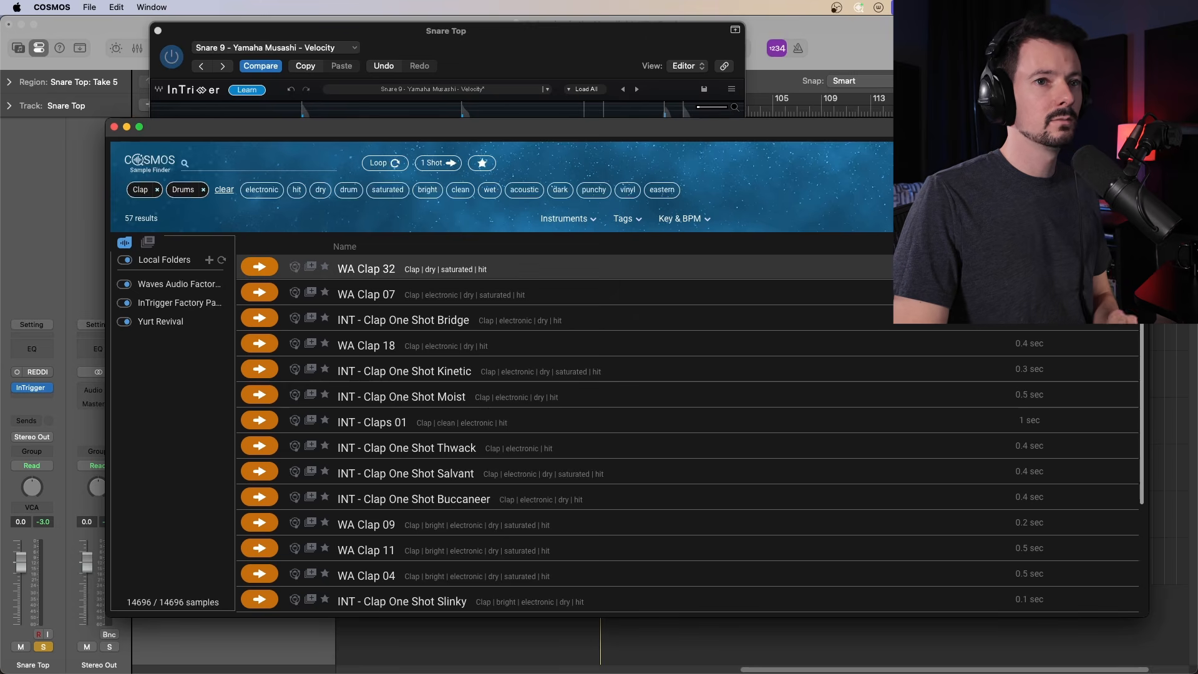
left_click(259, 343)
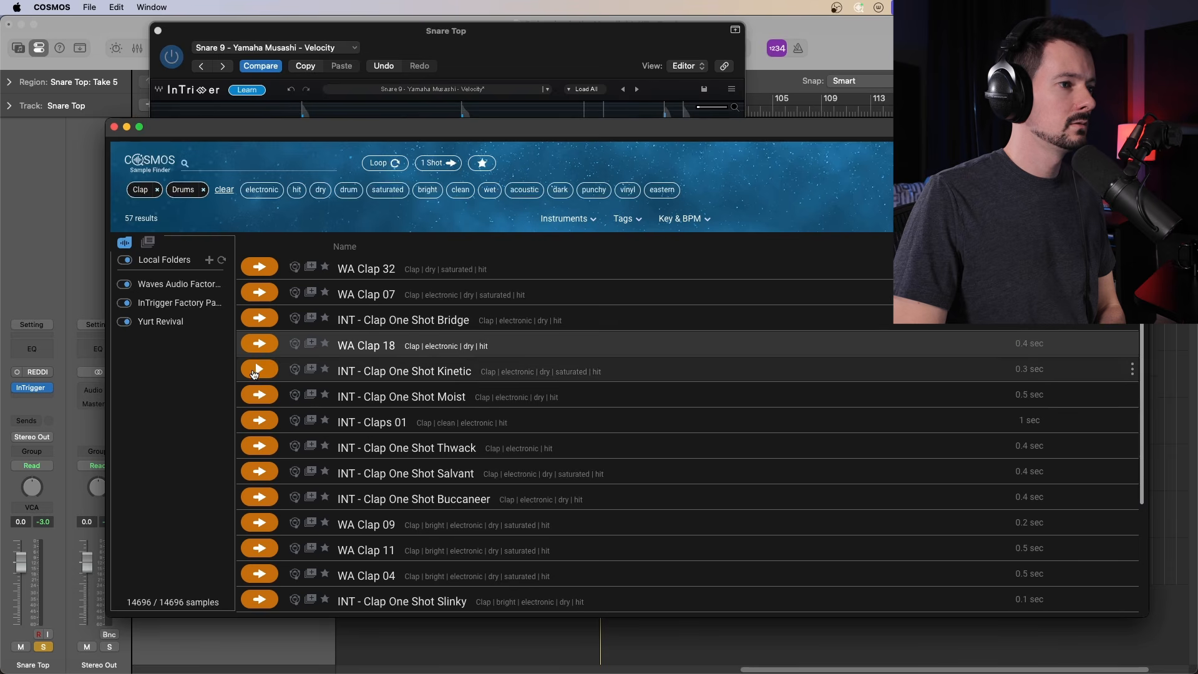
left_click(254, 375)
left_click(260, 400)
key("Down")
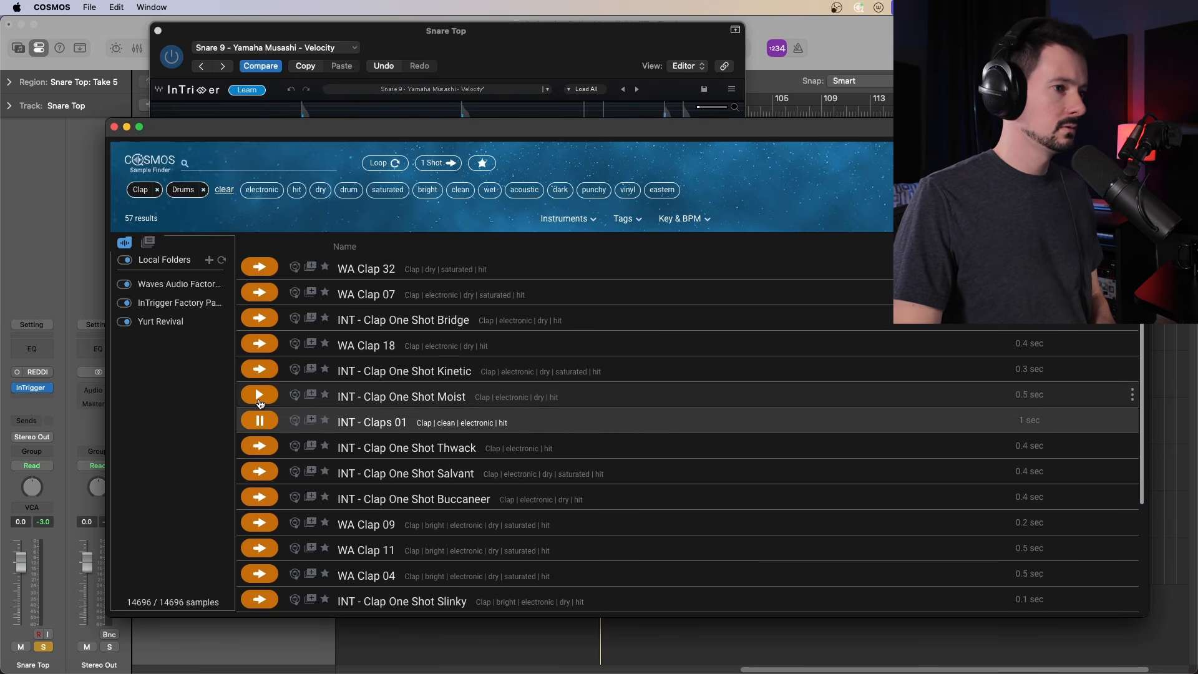
key("Down")
key("Down")
key("Down")
key("Down")
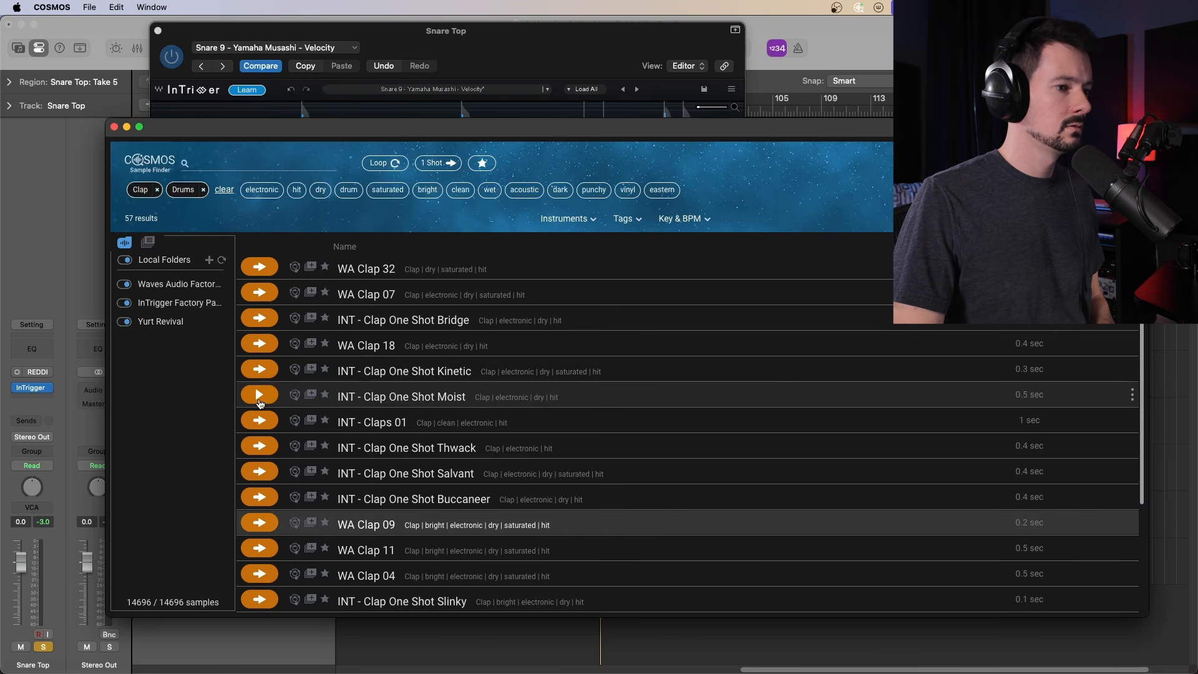
key("Down")
key("Down")
scroll(587, 394, "down", 3)
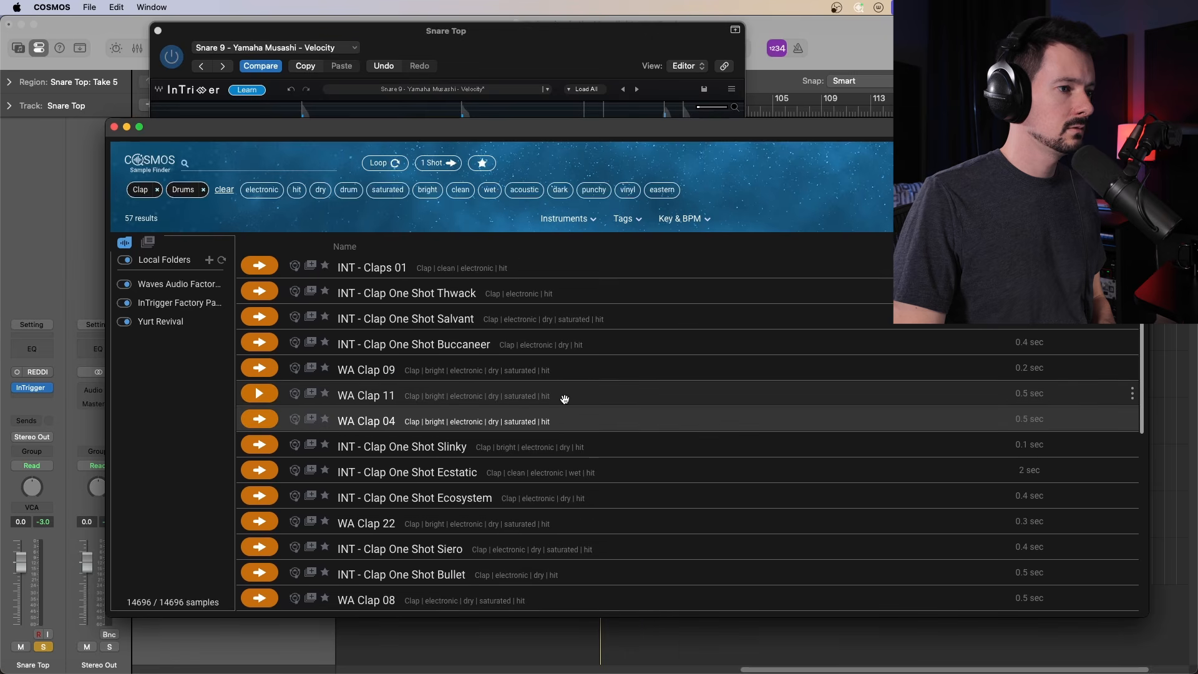
Load WA Clap 04 into Snare Top's empty InTrigger sample slot and close COSMOS
left_click_drag(544, 128, 1128, 191)
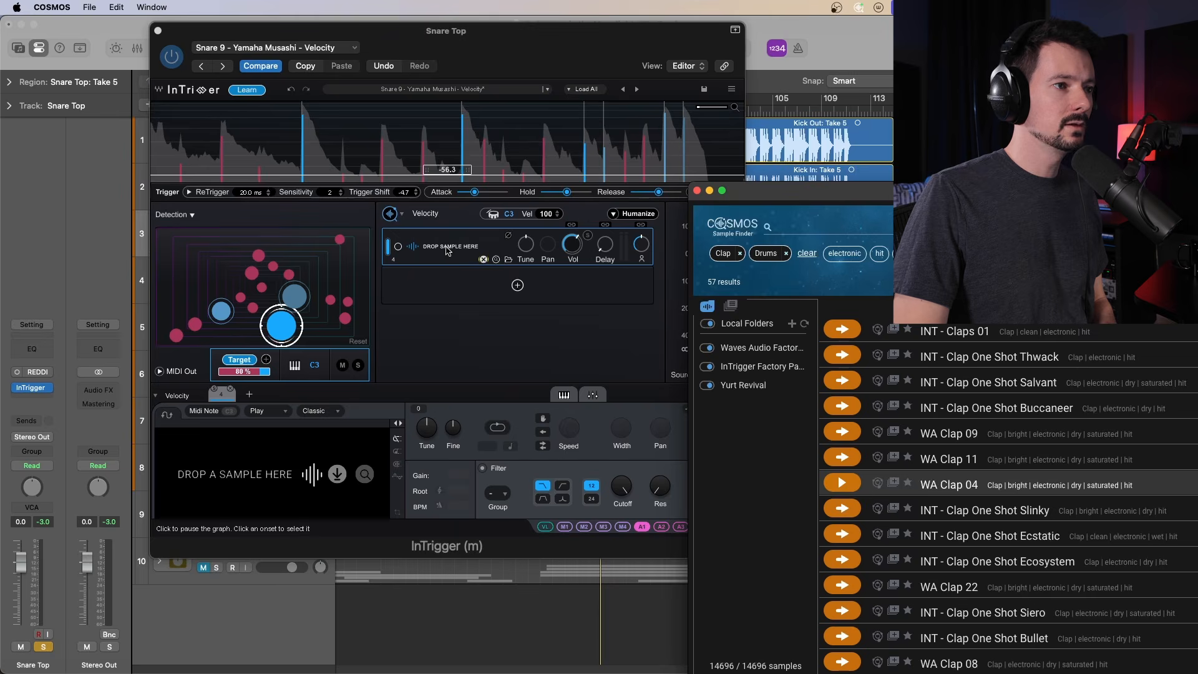
left_click_drag(448, 251, 447, 251)
left_click(697, 190)
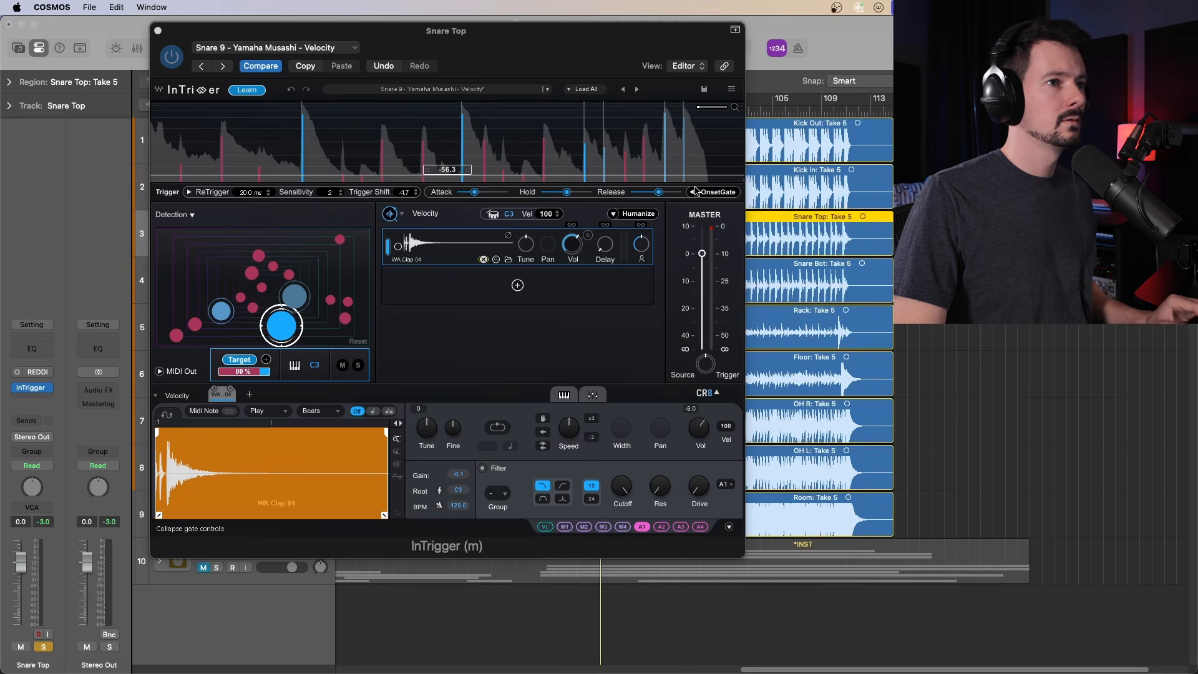
Play the session to hear the clap sample triggered on Snare Top, moving the InTrigger window clear of the track controls
left_click(882, 40)
key("space")
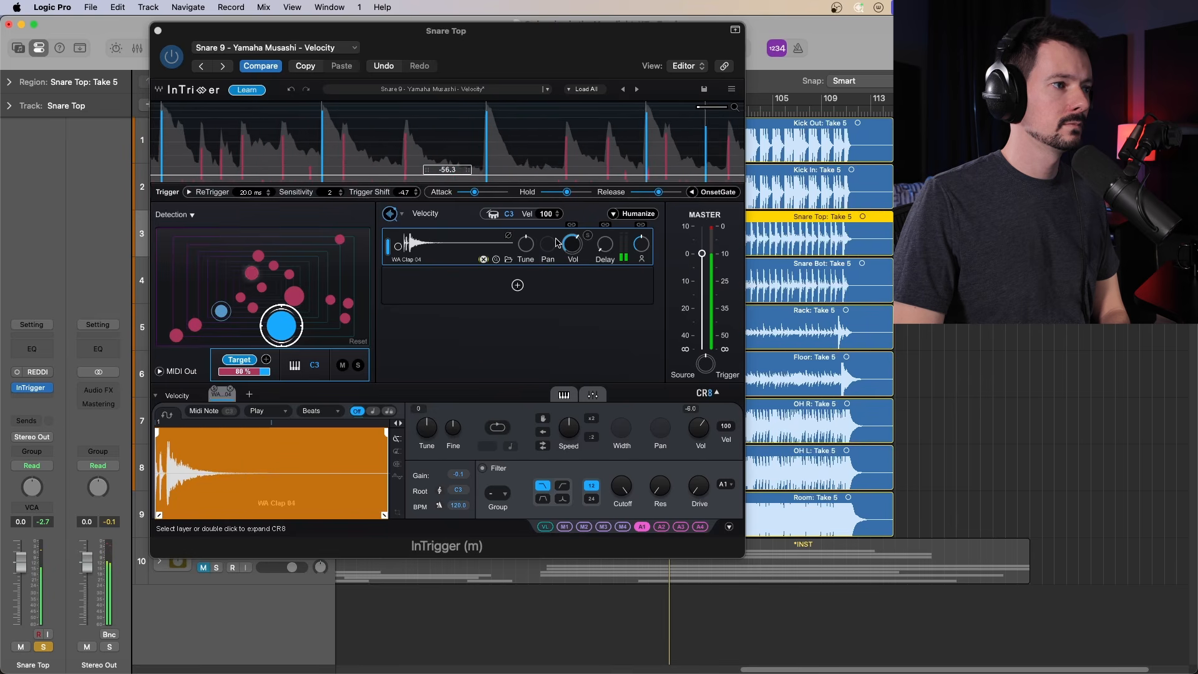
left_click_drag(507, 39, 590, 32)
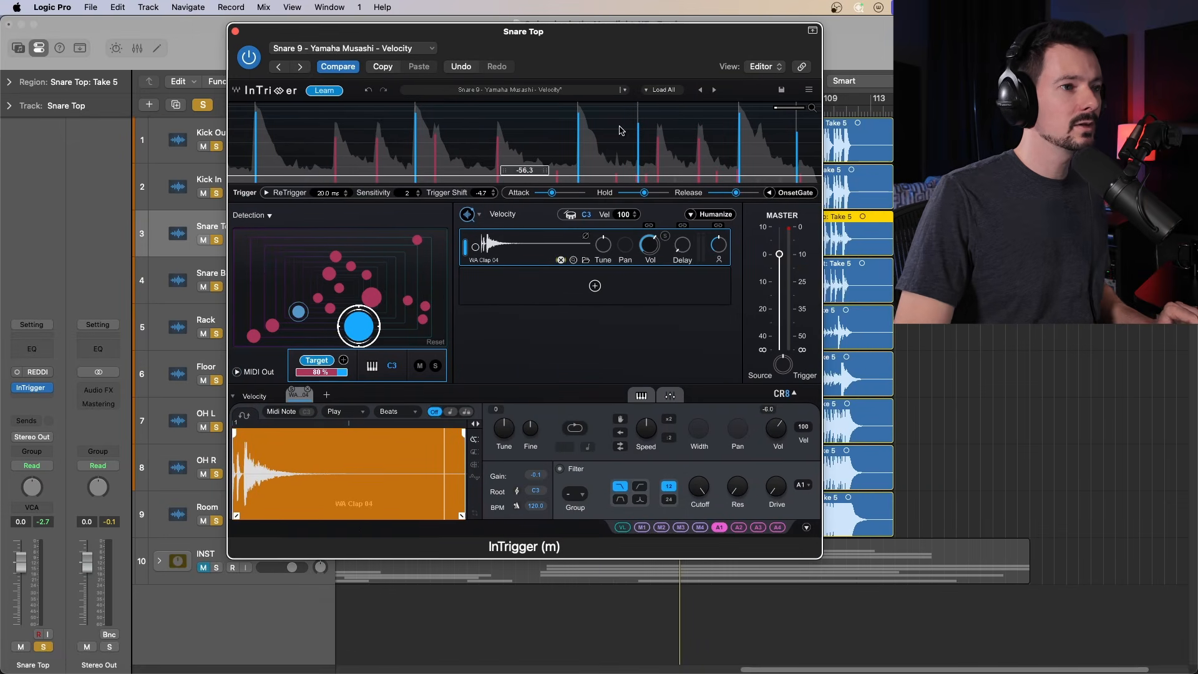
Add a second sample slot in InTrigger and audition electronic snares in COSMOS, from INT - Snare One Shot Hard Blitz down to WA Snare 27
left_click(596, 286)
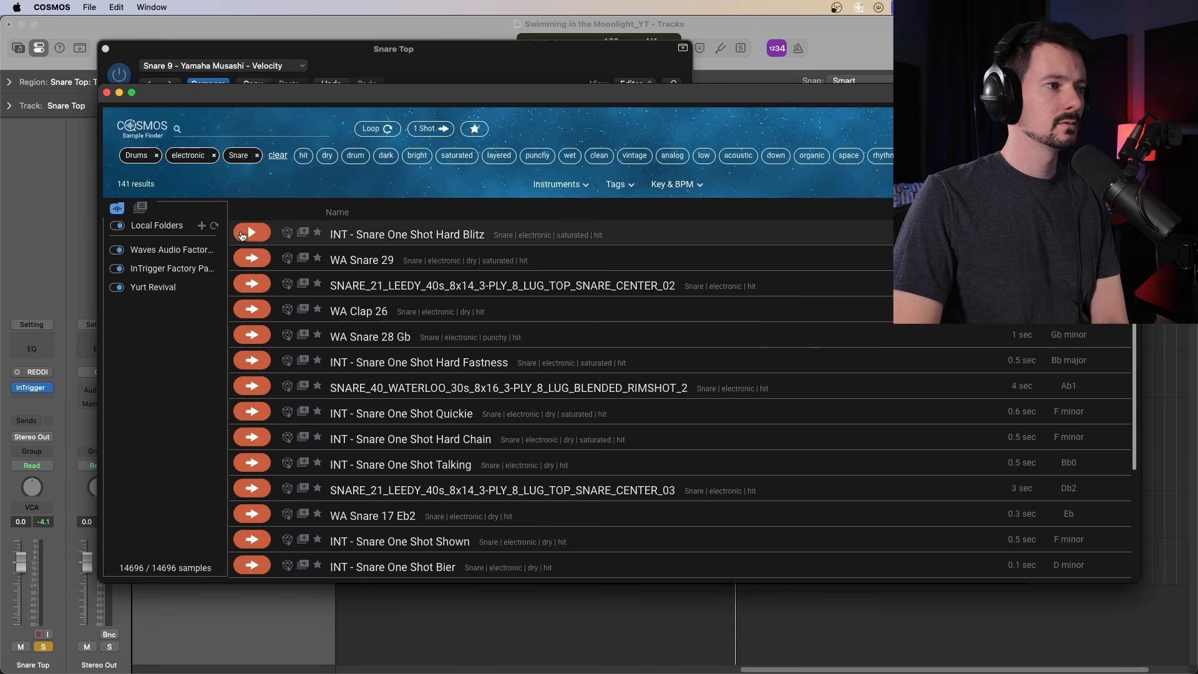
left_click(252, 232)
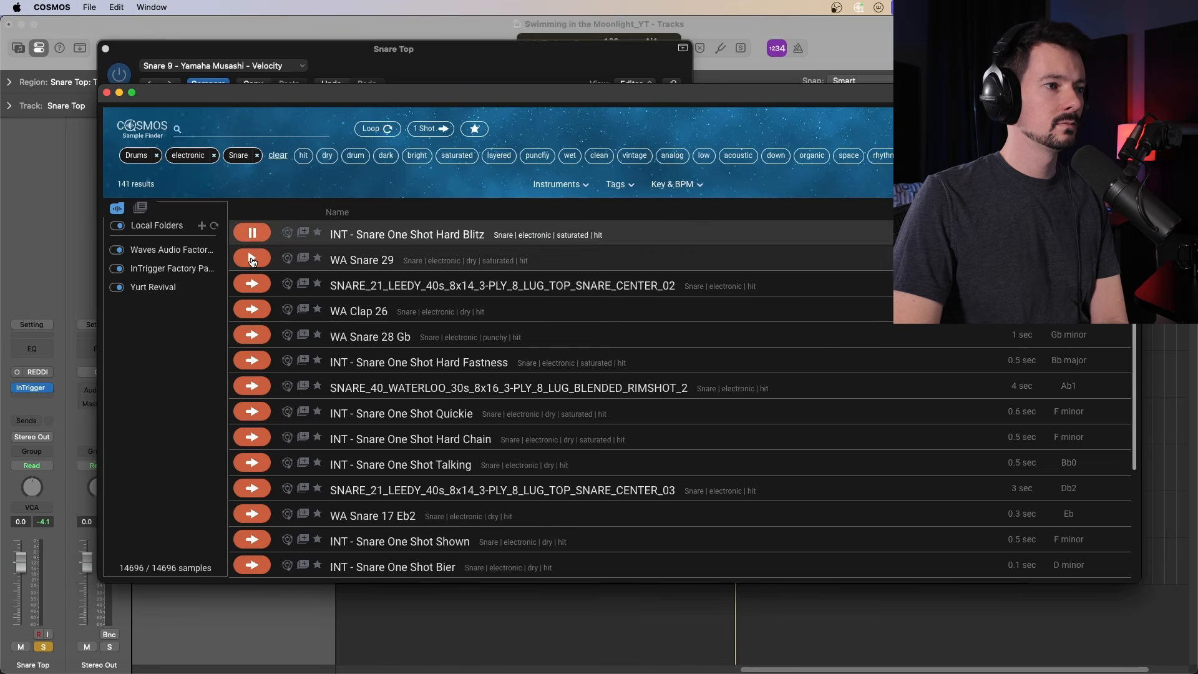
left_click(252, 258)
left_click(252, 284)
left_click(252, 309)
left_click(252, 335)
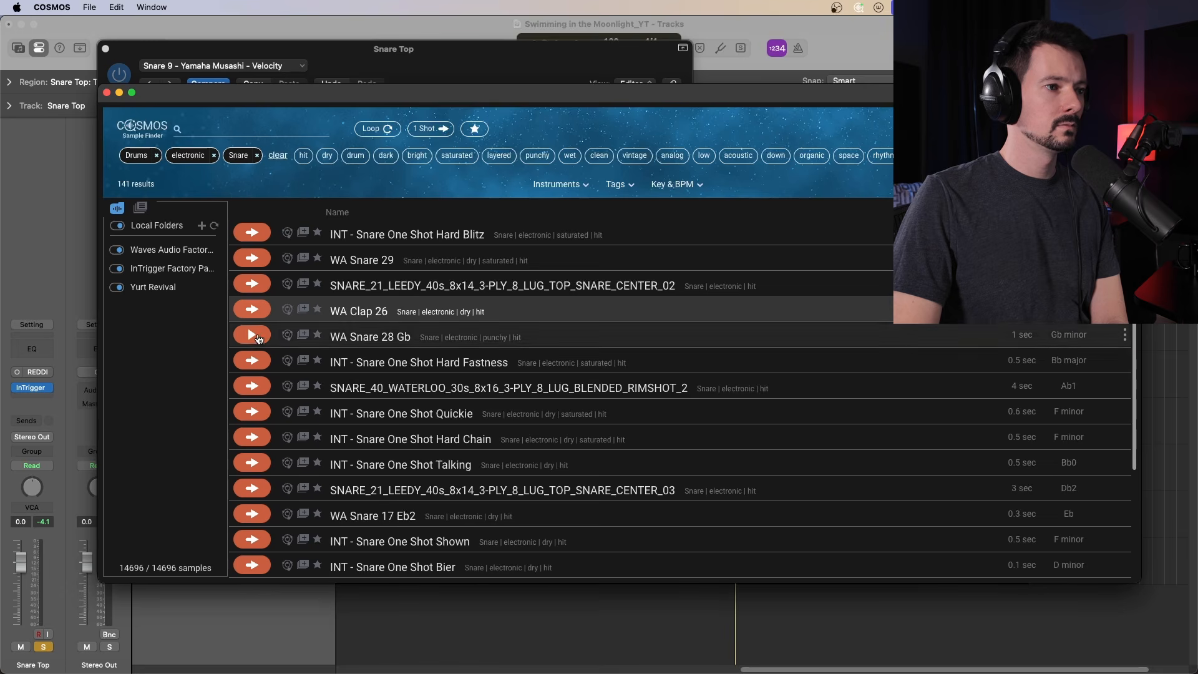
left_click(253, 361)
left_click(254, 386)
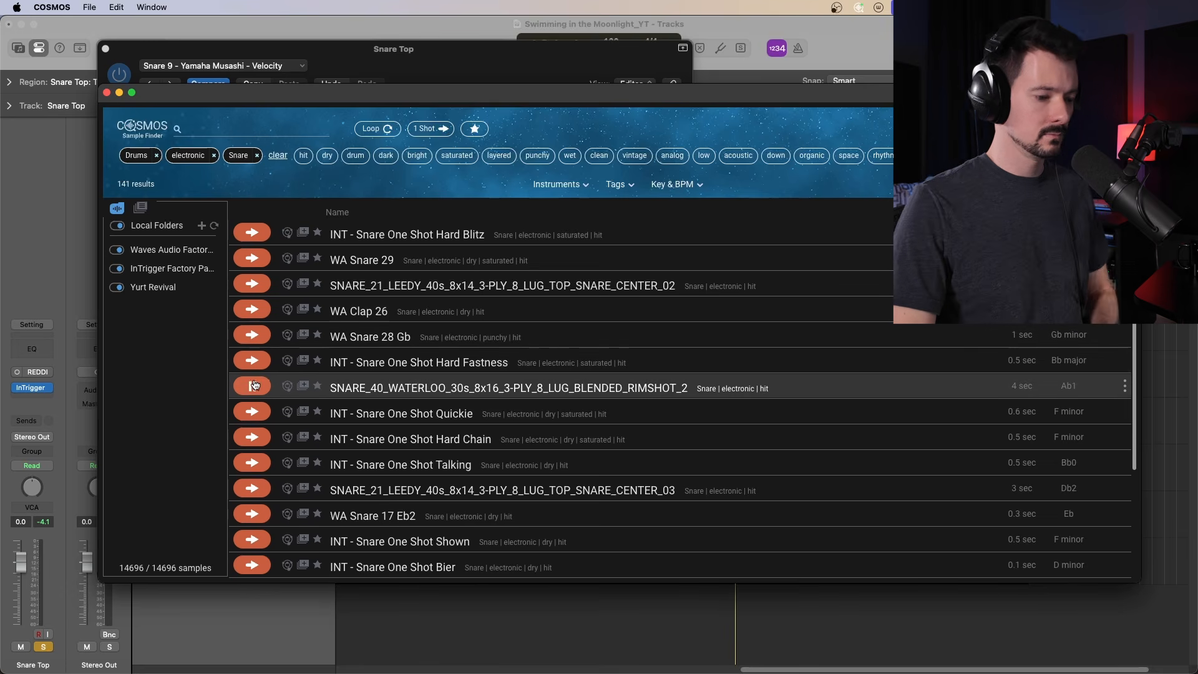
key("Down")
key("Down")
key("Down")
key("Down")
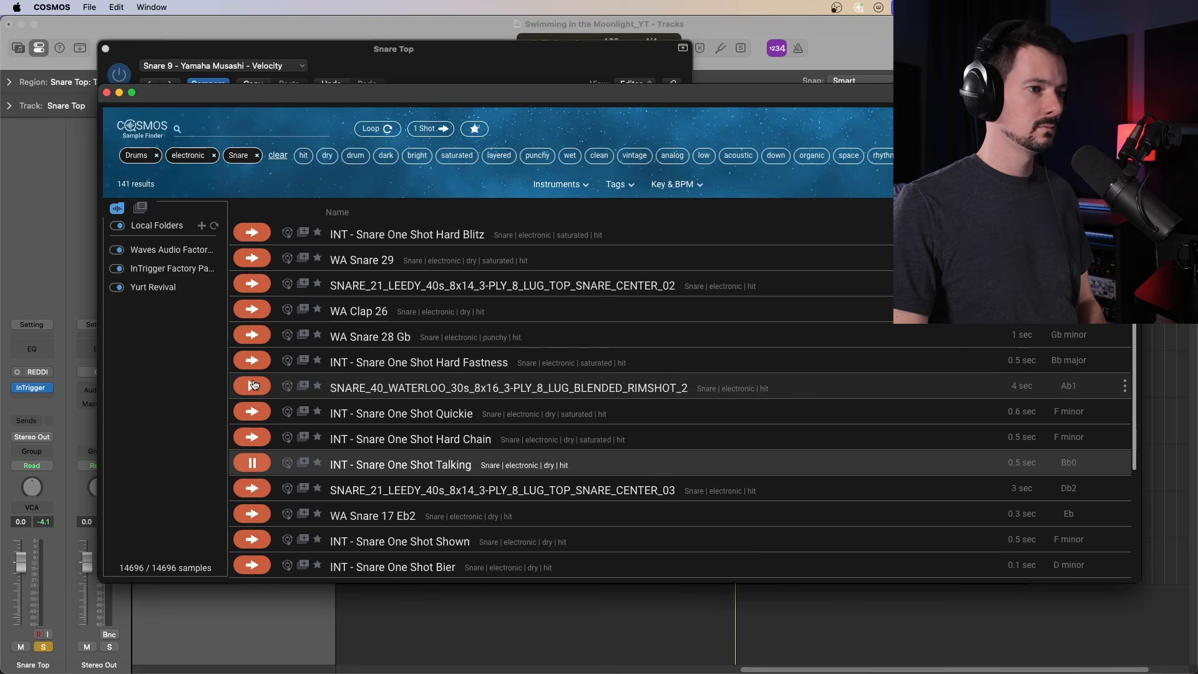
key("Down")
key("Down")
key("Down")
key("Down")
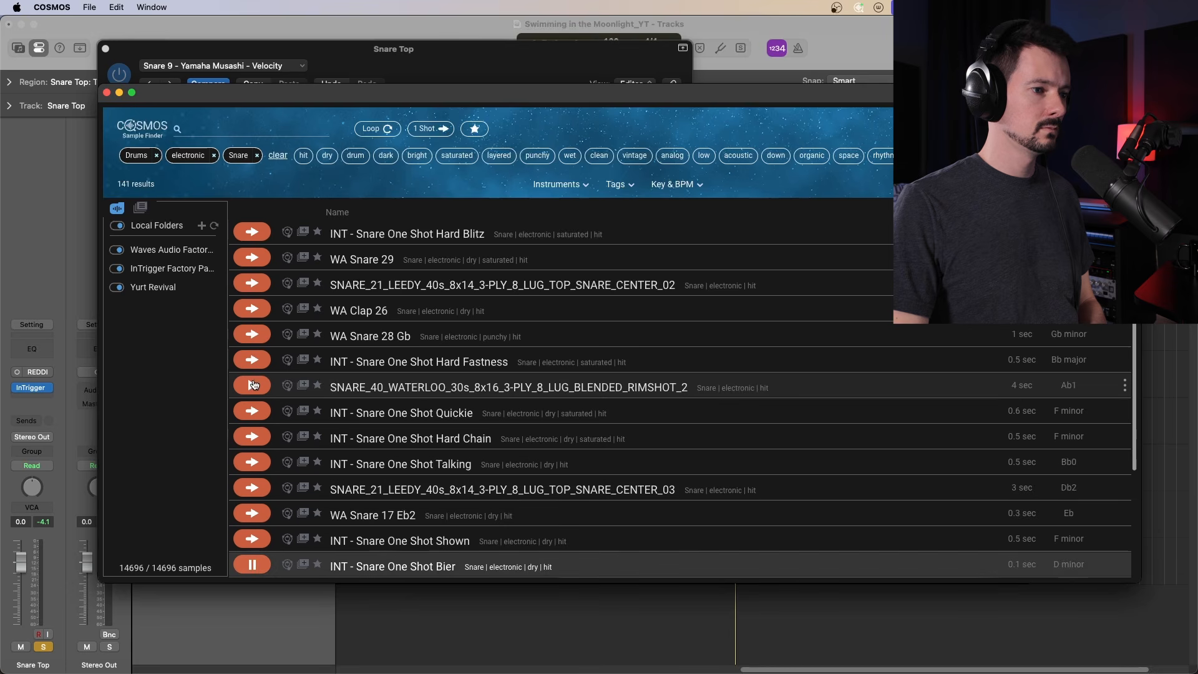
key("Down")
key("Down")
key("Down")
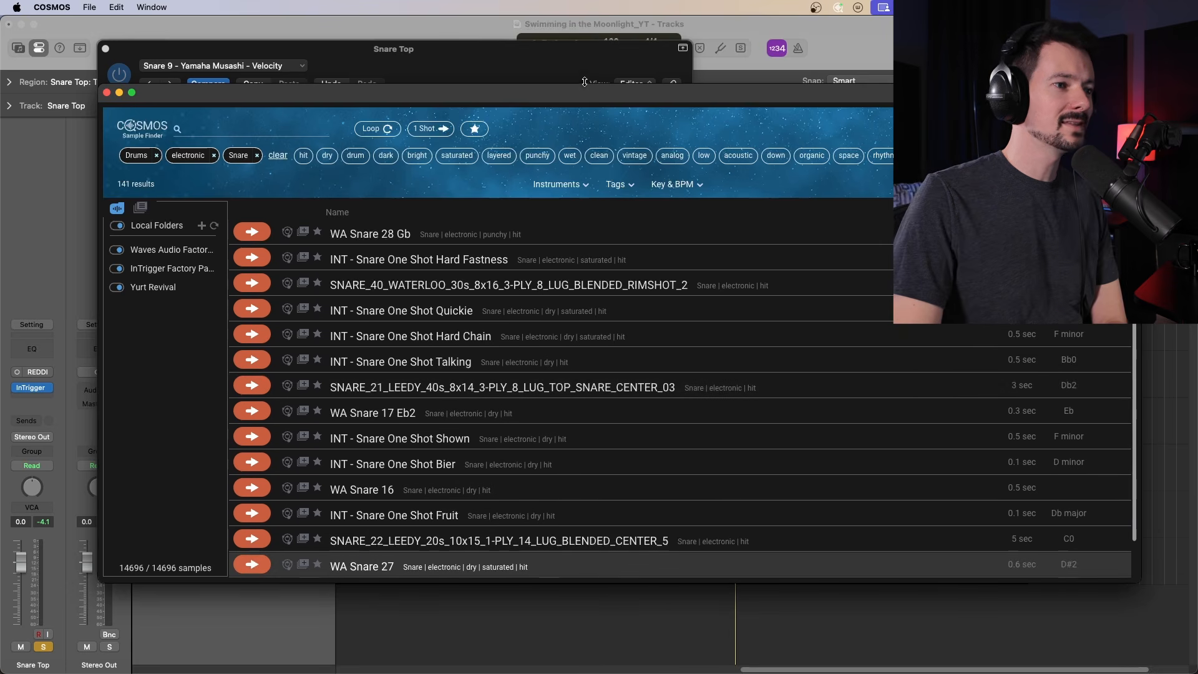
Load WA Snare 27 into InTrigger's second sample slot and close COSMOS
left_click_drag(544, 104, 891, 159)
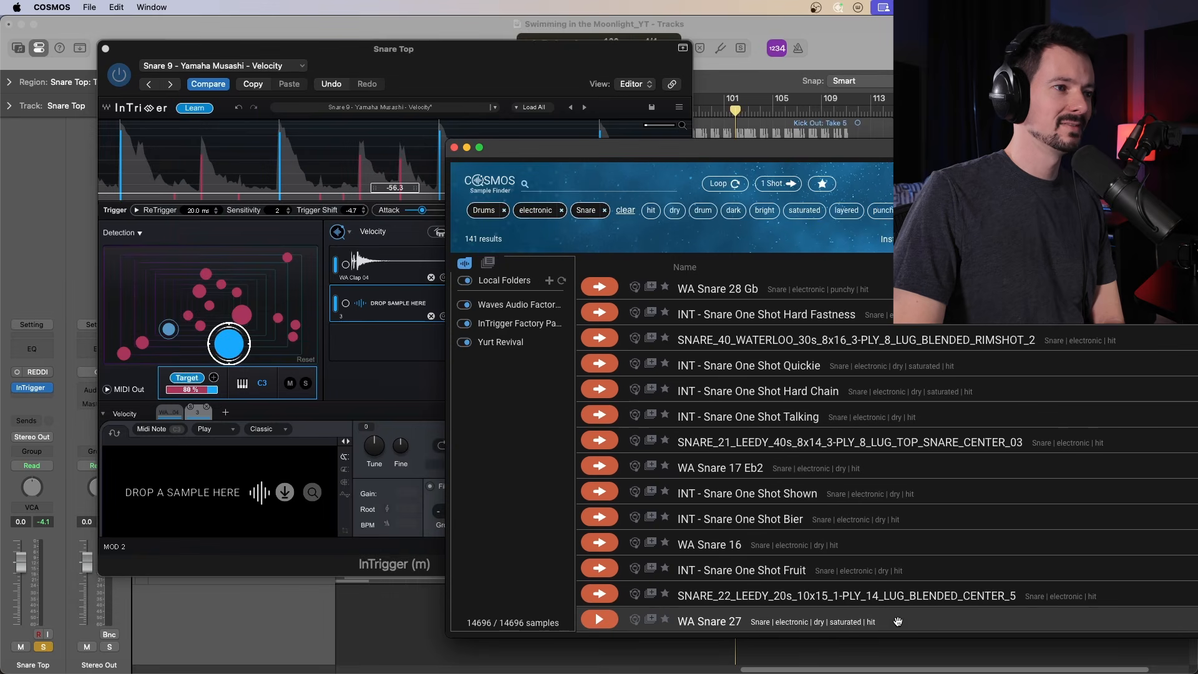
left_click_drag(362, 297, 362, 300)
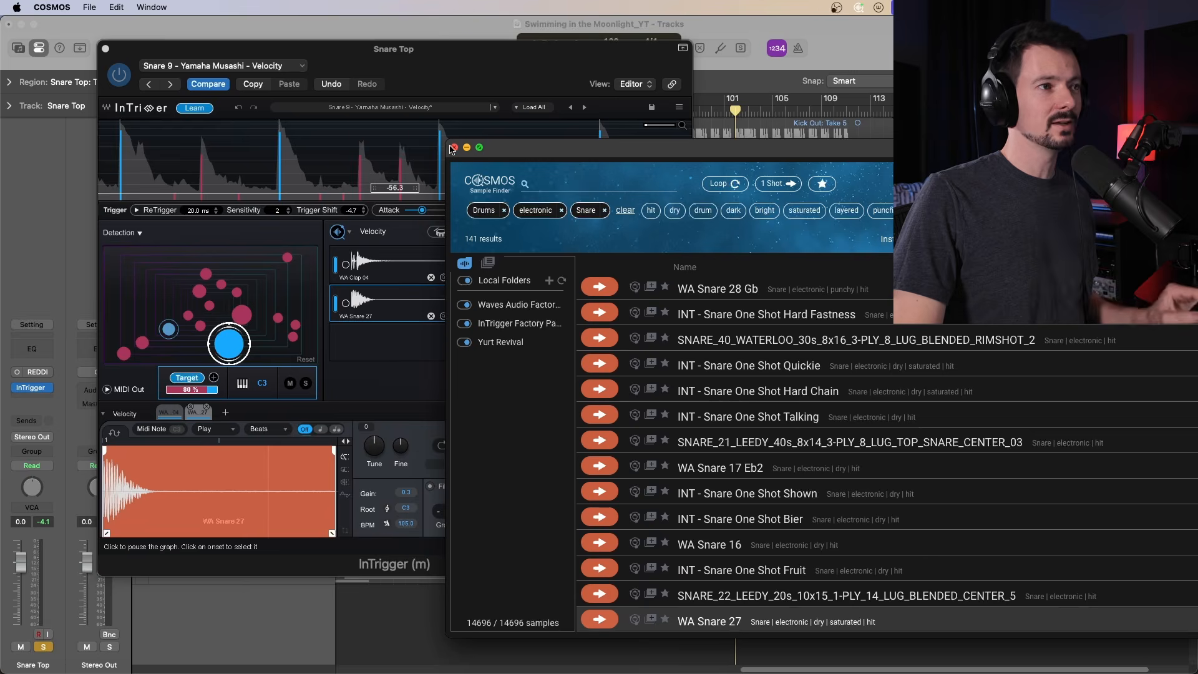
left_click(424, 370)
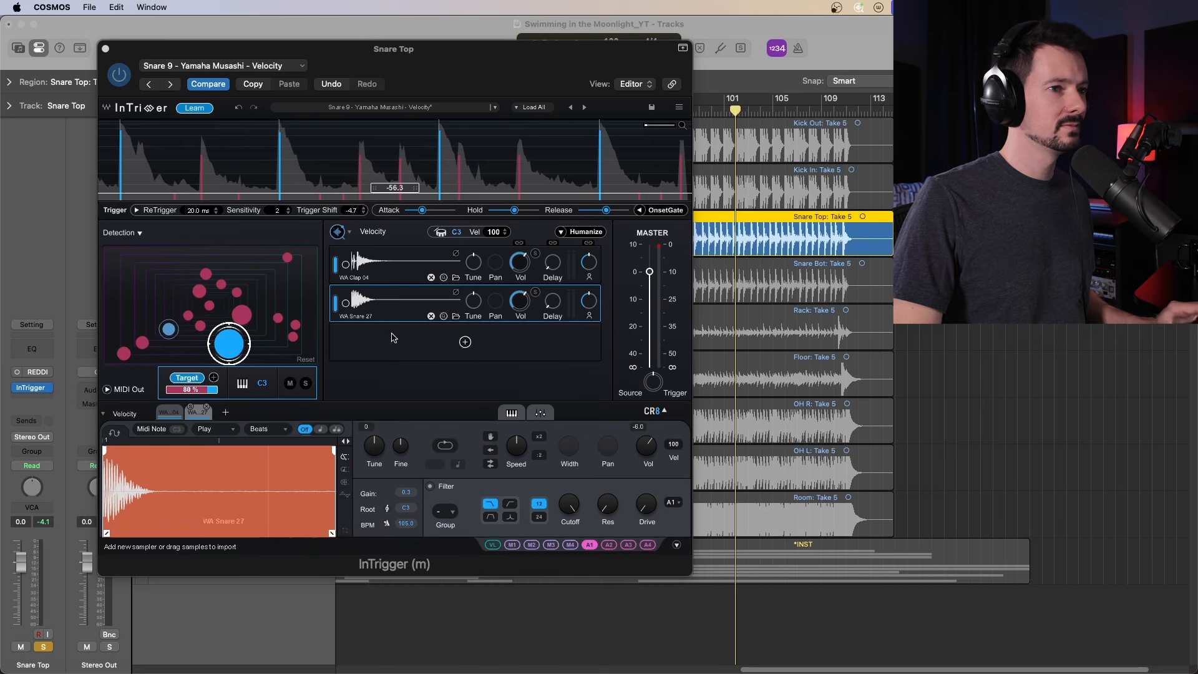
Resume playback, set the InTrigger layer mode to All Layers and turn the master Source/Trigger blend toward Trigger
left_click(786, 339)
key("space")
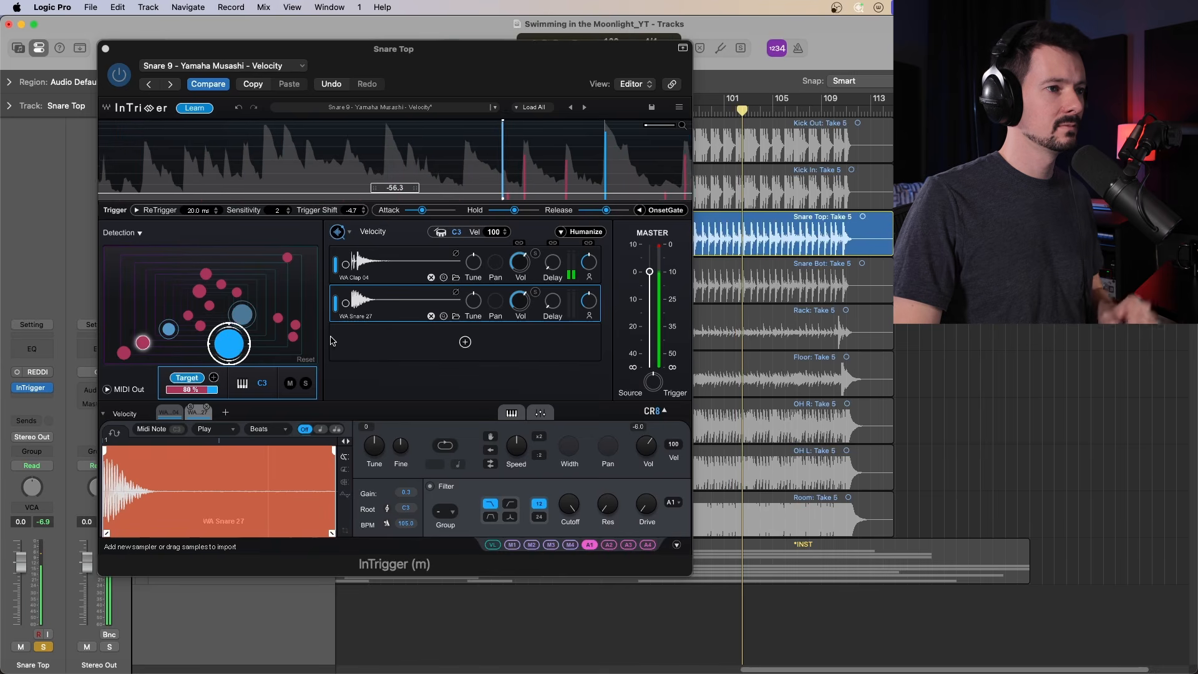
left_click(375, 232)
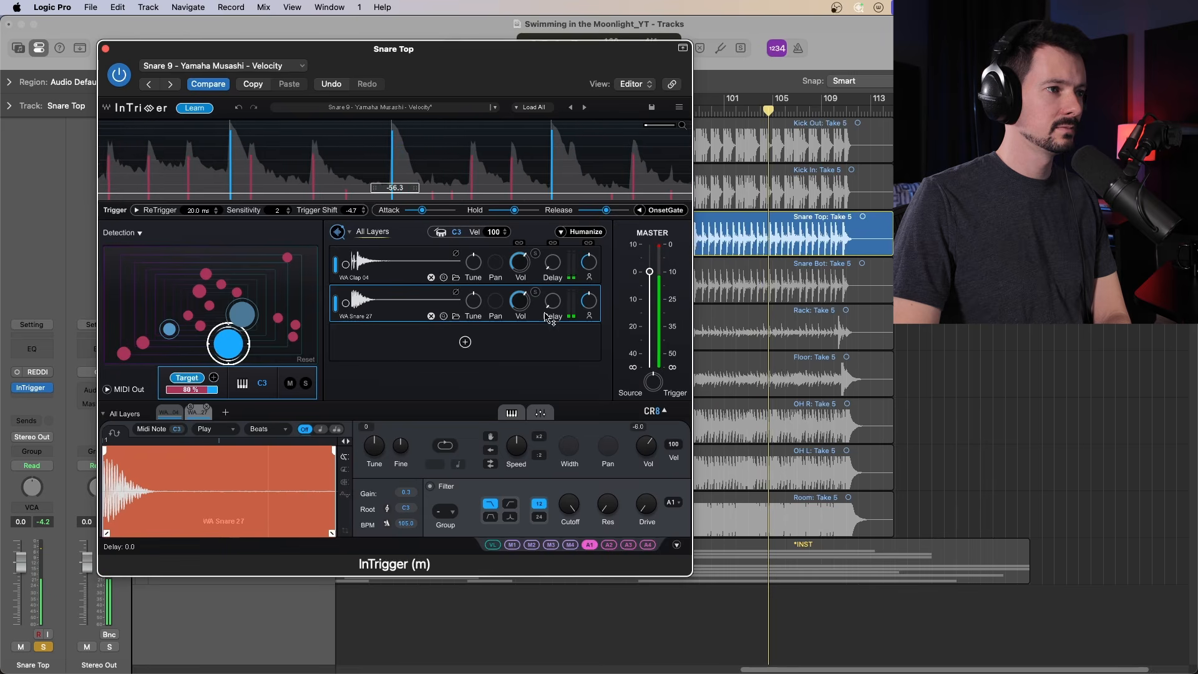
left_click_drag(654, 382, 653, 369)
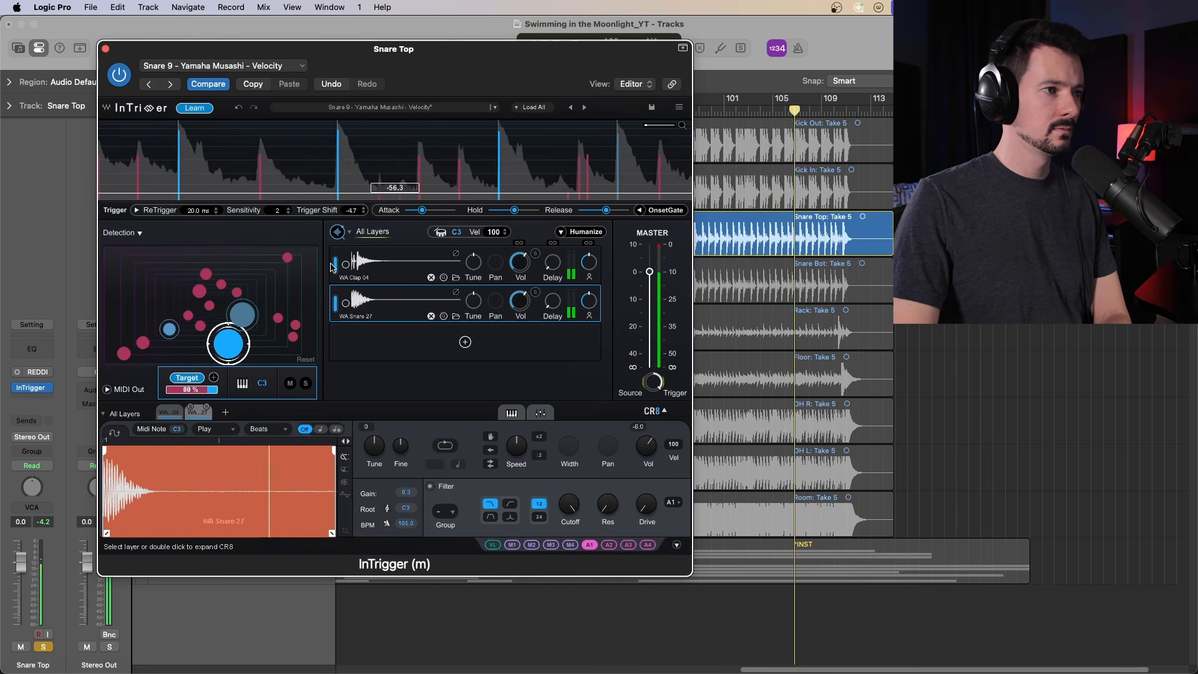
Switch off the WA Clap 04 layer to isolate WA Snare 27 and try the master Source/Trigger blend during playback
left_click(344, 274)
left_click_drag(653, 382, 653, 447)
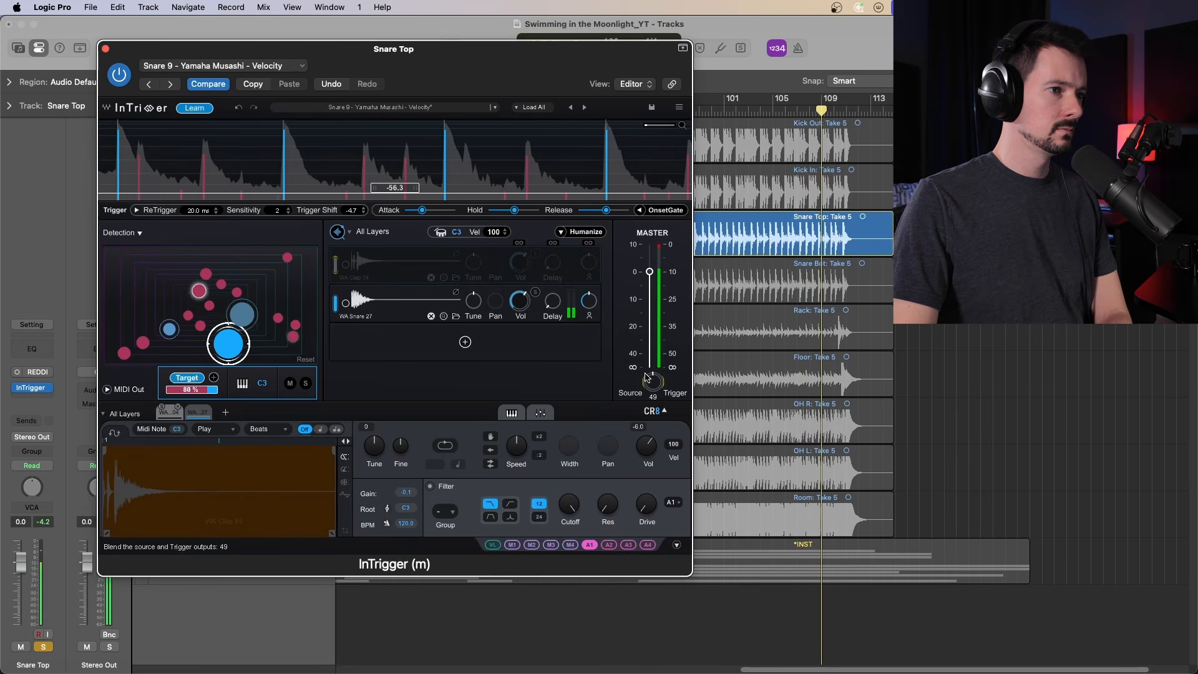
Tune WA Snare 27 to -1 and shorten it in CR8 with an earlier end point and a longer fade-out
left_click_drag(473, 300, 473, 307)
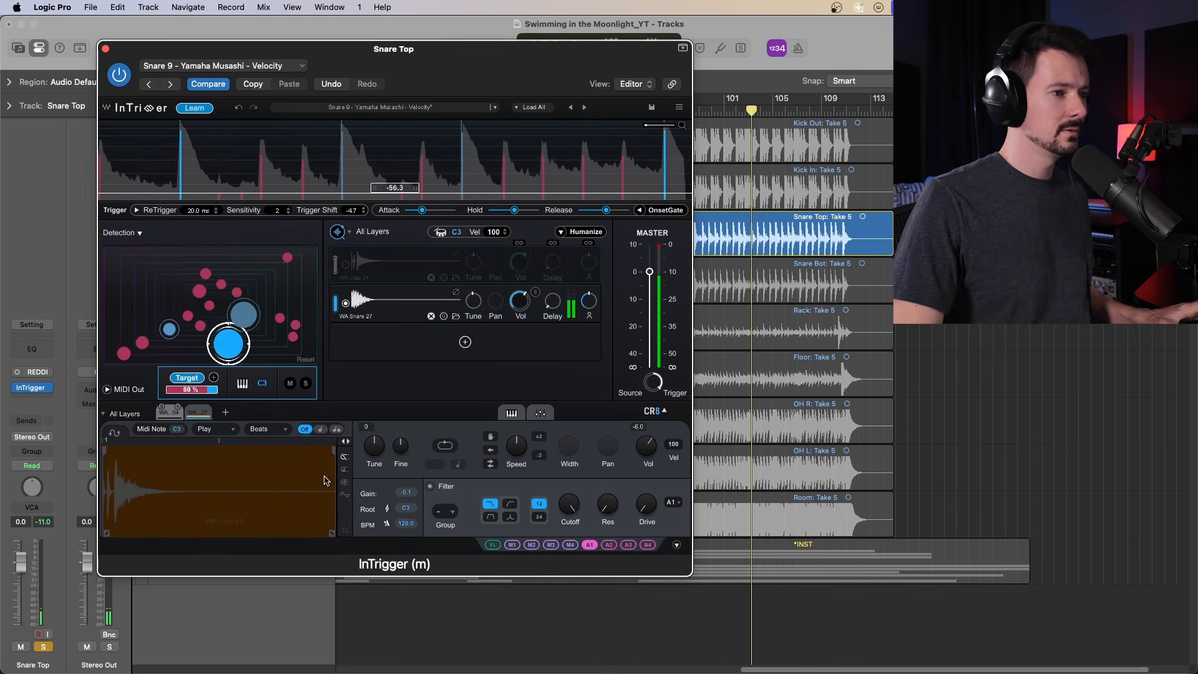
left_click(338, 319)
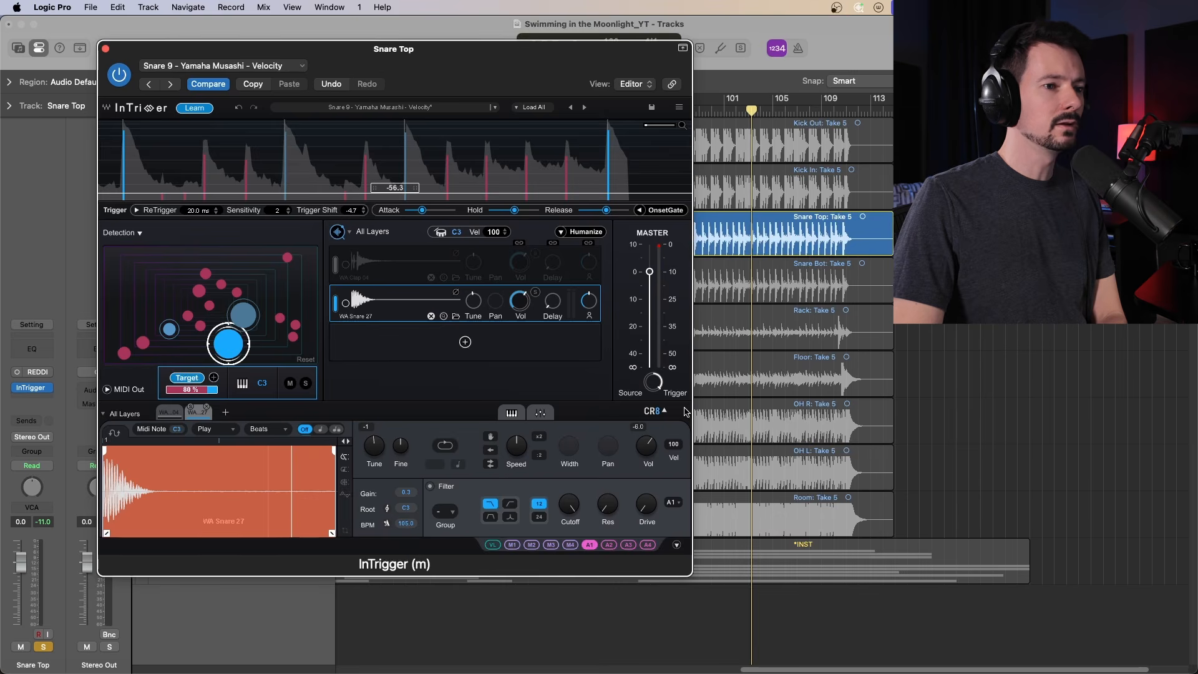
left_click(664, 412)
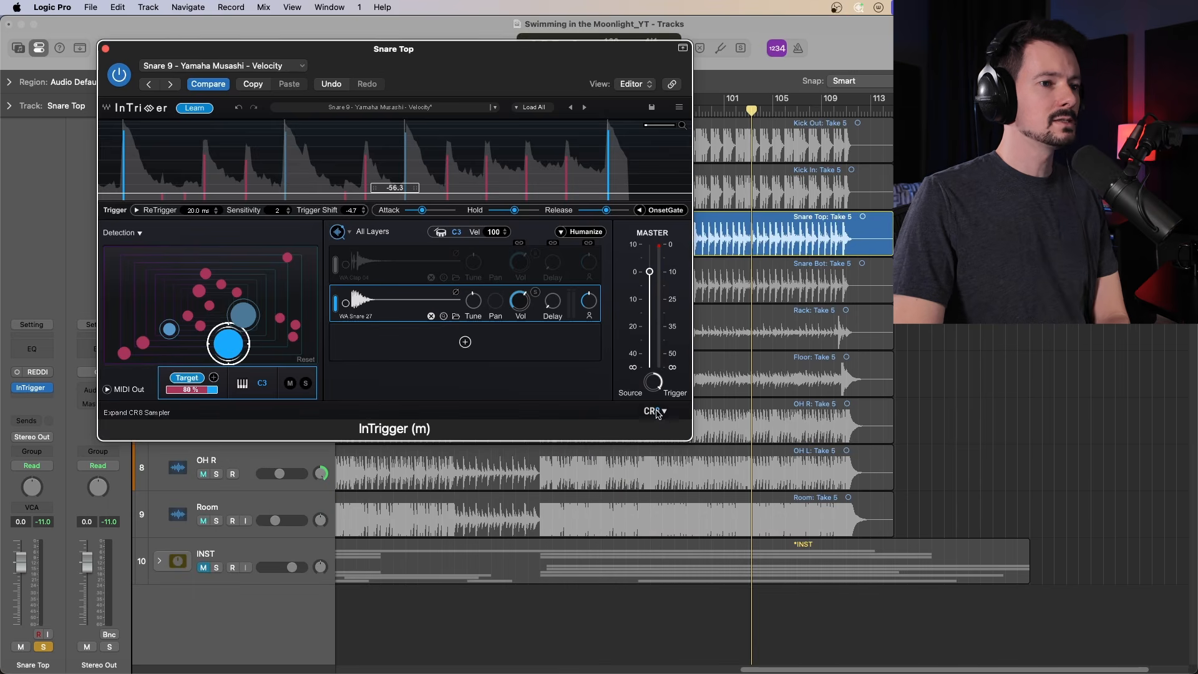
left_click(657, 411)
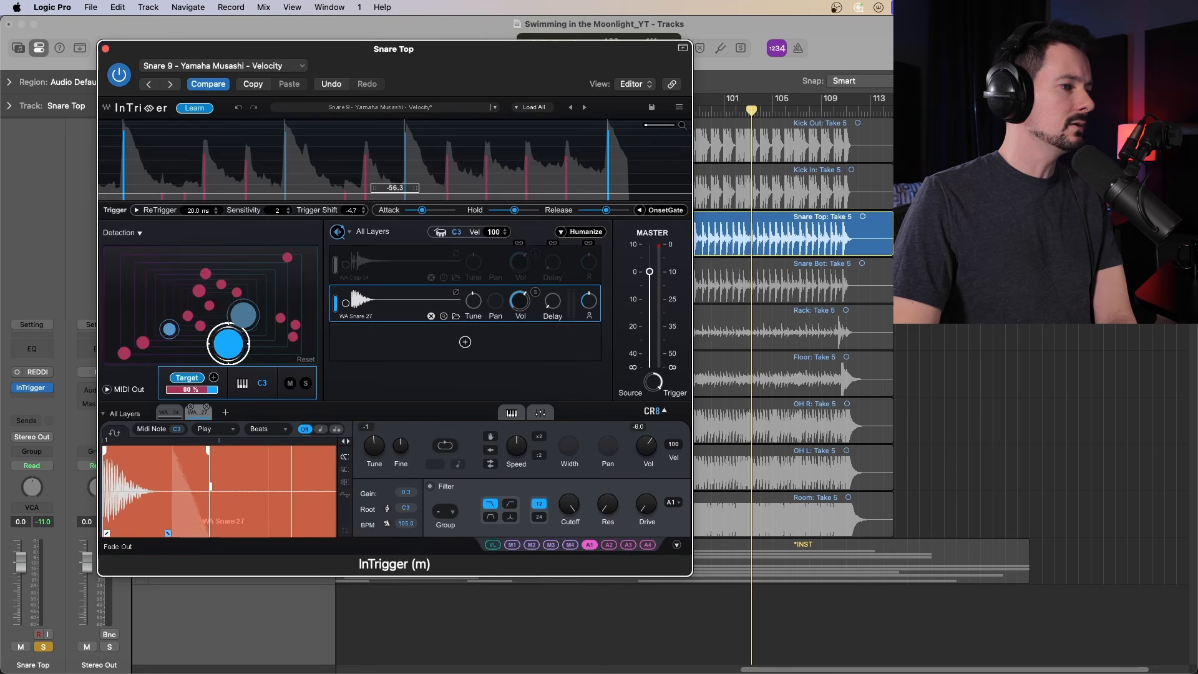
left_click_drag(167, 533, 132, 533)
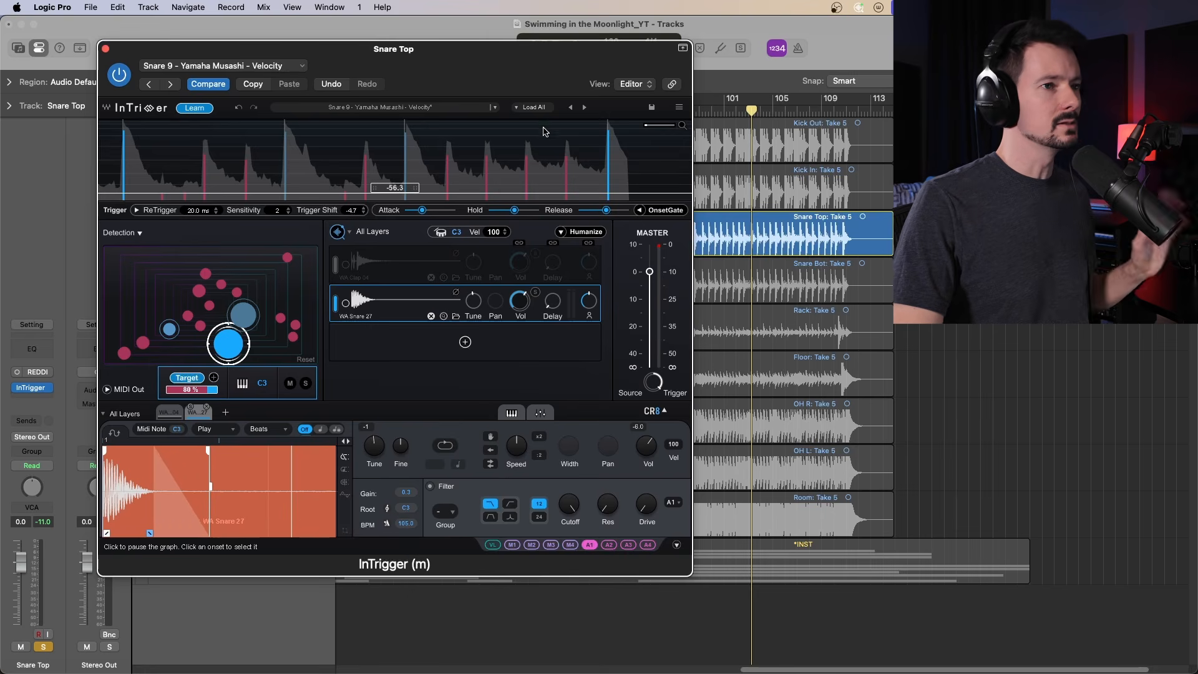
Resume playback, switch the WA Clap 04 layer back on and lower its volume to -9.8
left_click_drag(560, 66, 496, 139)
key("space")
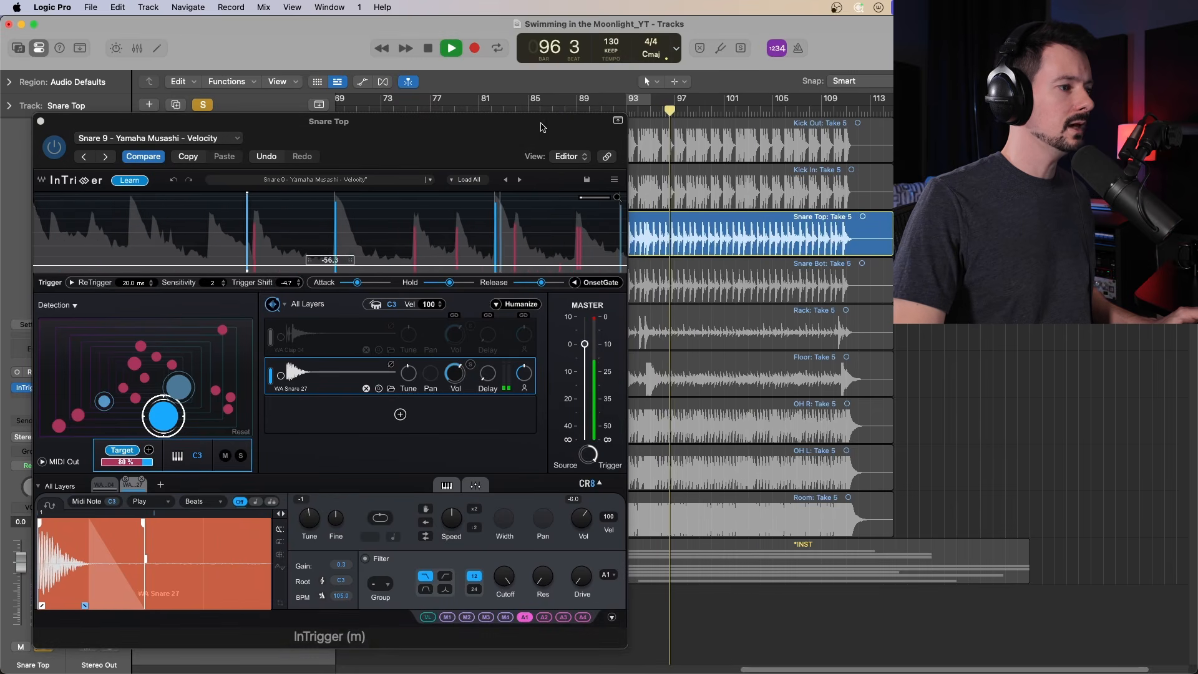
left_click_drag(440, 138, 477, 66)
left_click(308, 264)
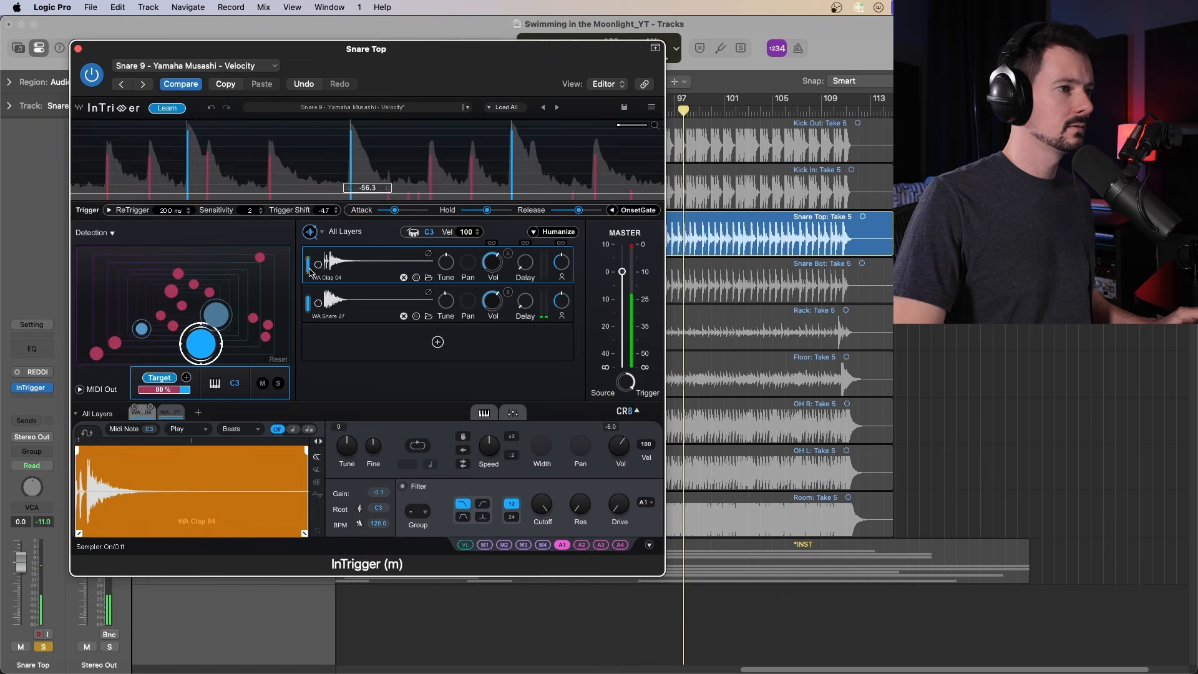
left_click_drag(493, 263, 490, 271)
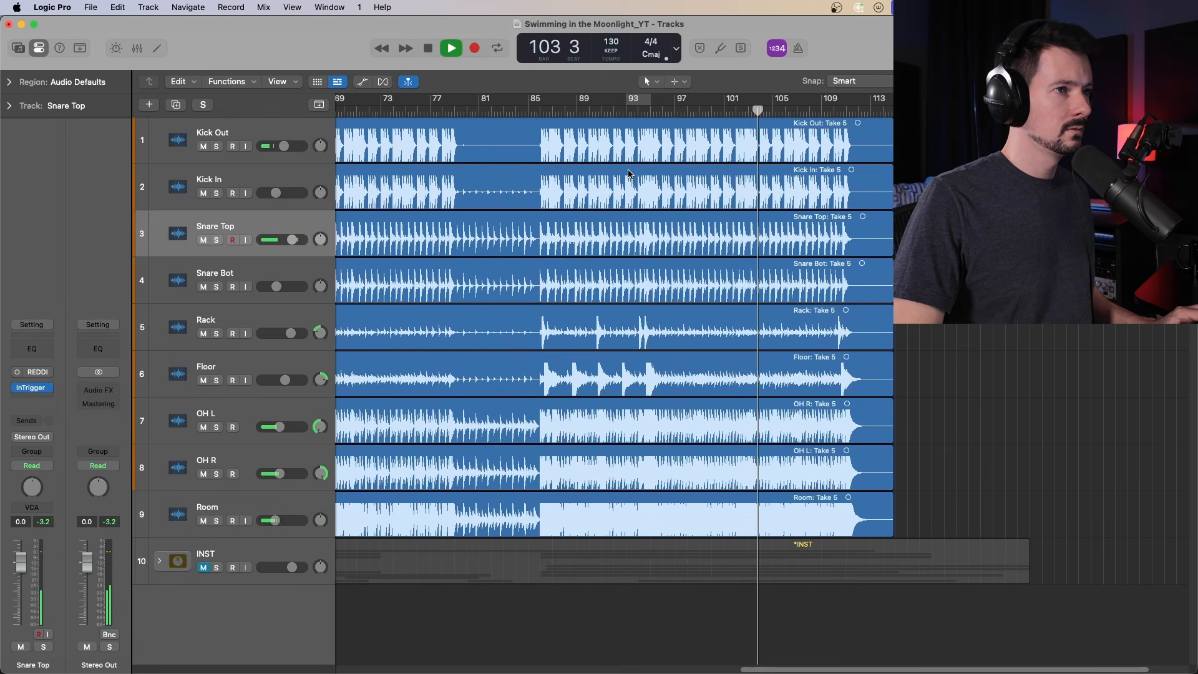
Play the full drum kit from around bar 85, stop, and reopen InTrigger on Snare Top
left_click(540, 110)
key("space")
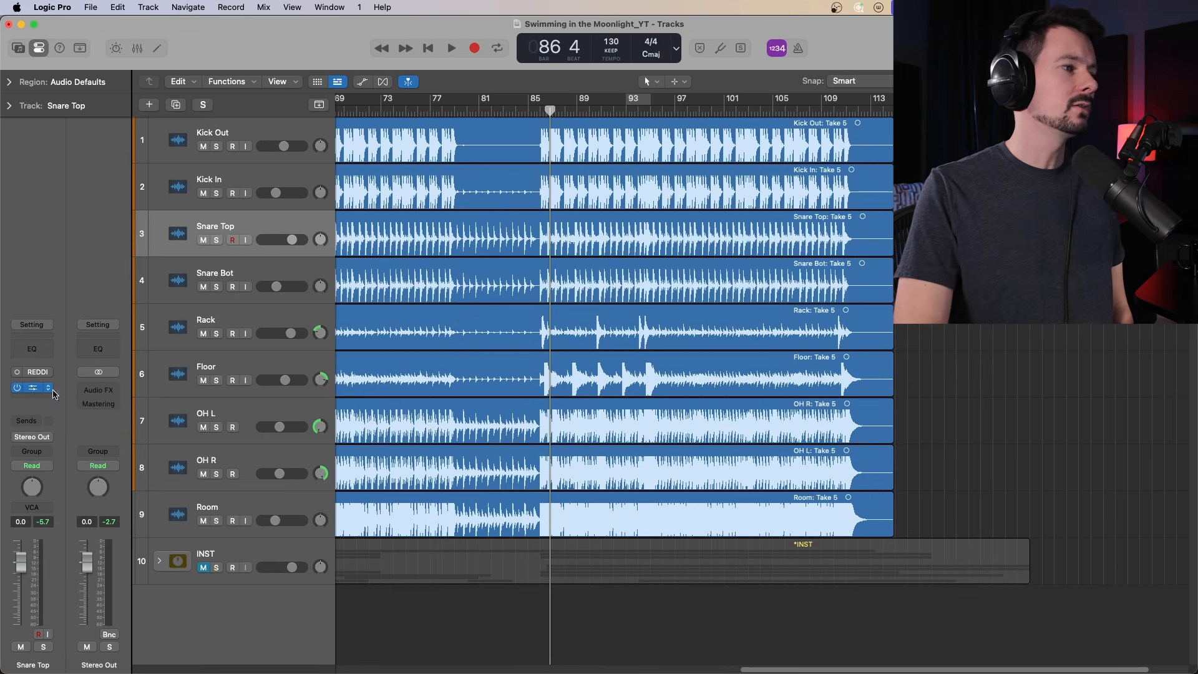
left_click(33, 388)
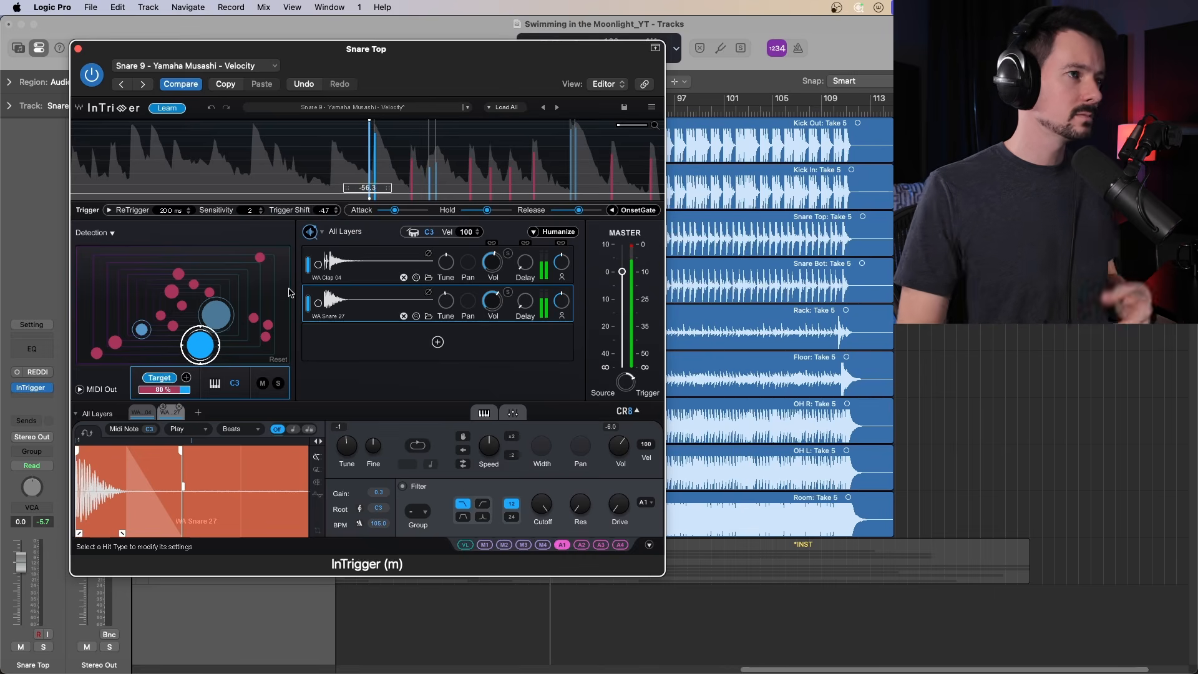
Expand the CR8 modulation section and look through the MOD modulators, finishing on ADSR 1
left_click(649, 544)
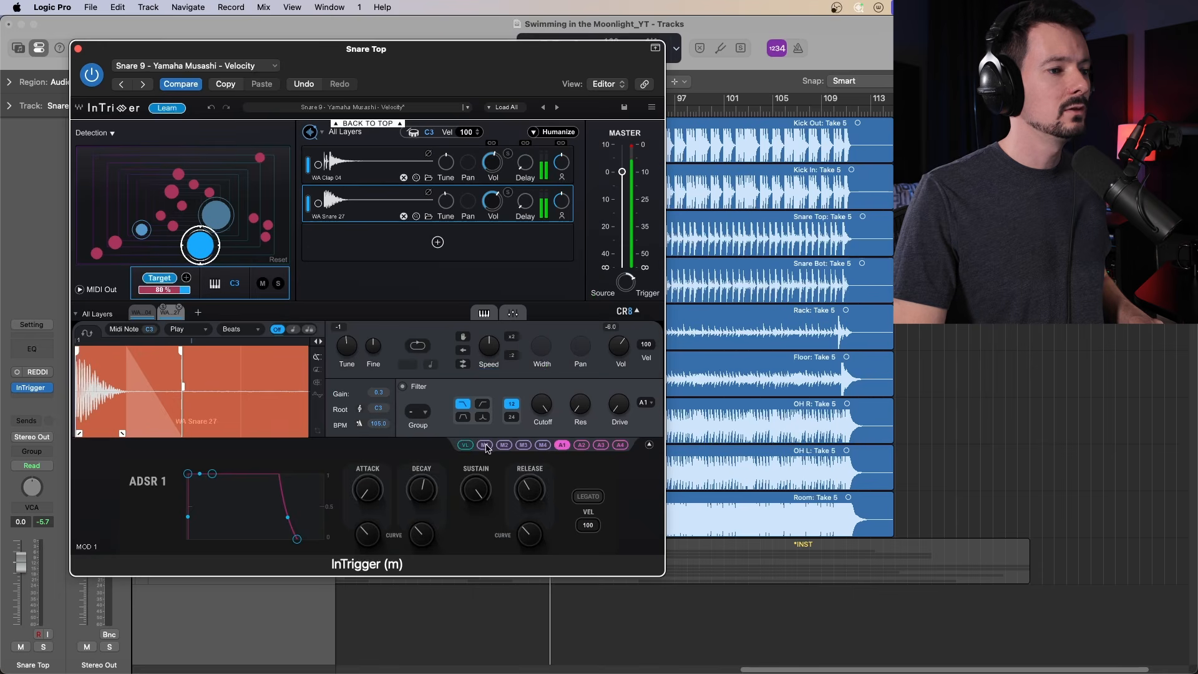
left_click(485, 445)
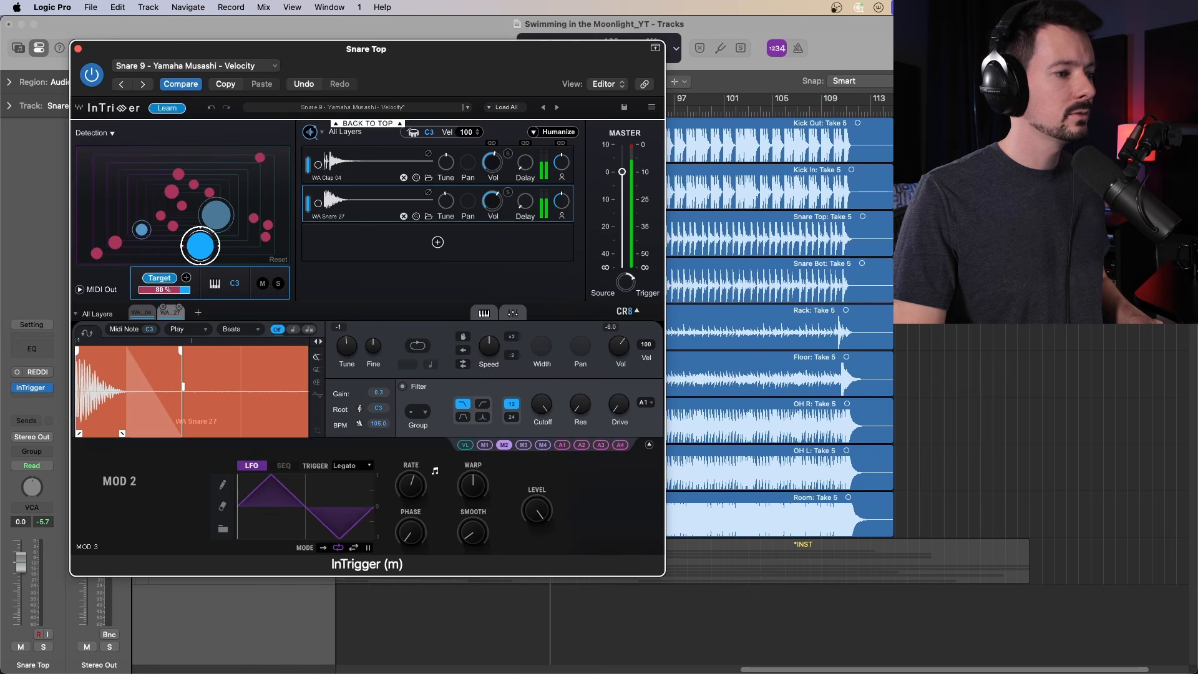
left_click(542, 446)
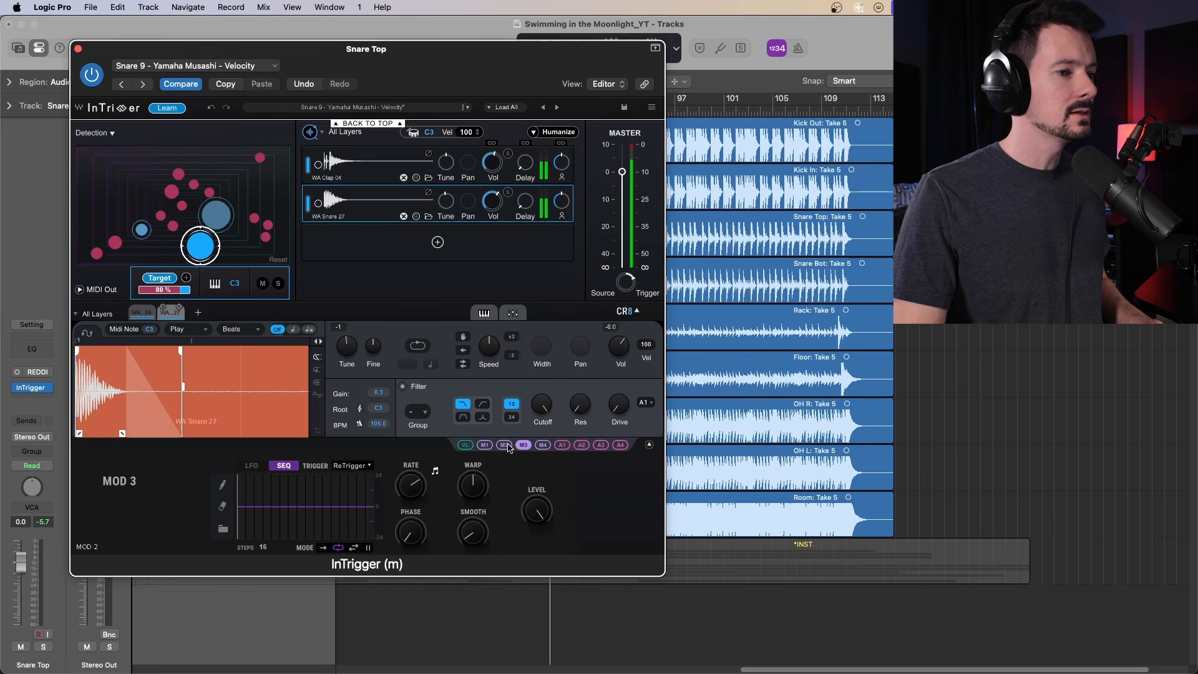
left_click(562, 446)
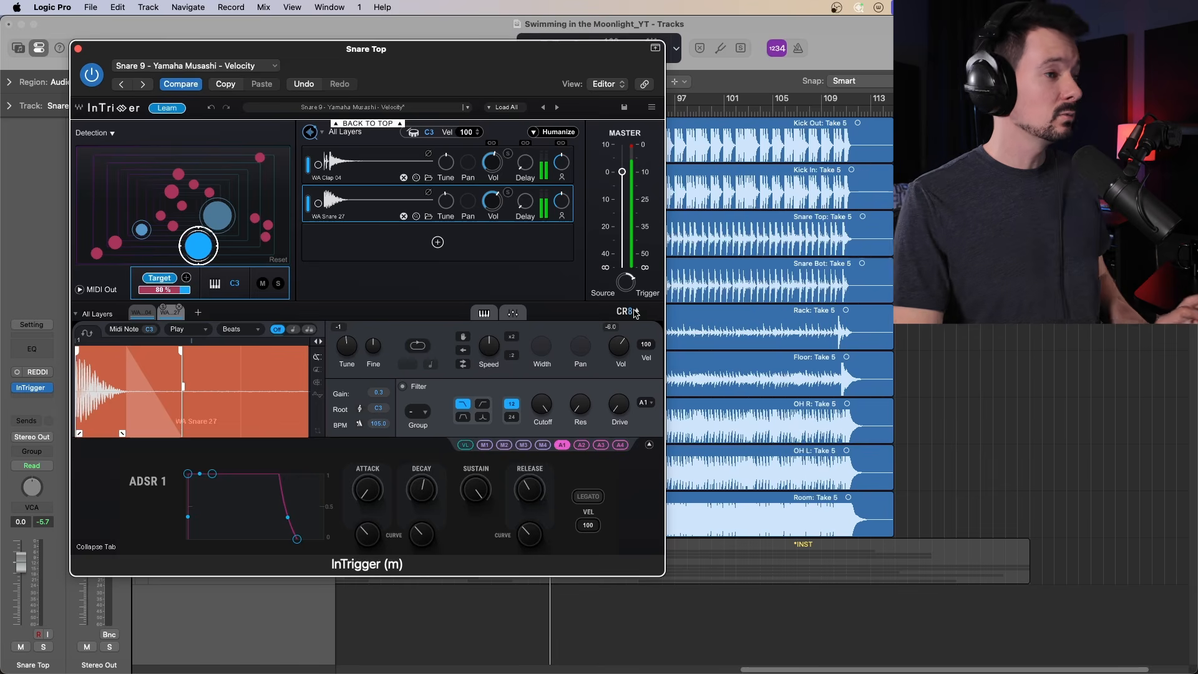
Add an empty third sample layer and switch off both it and WA Snare 27, leaving only WA Clap 04 active
left_click(198, 313)
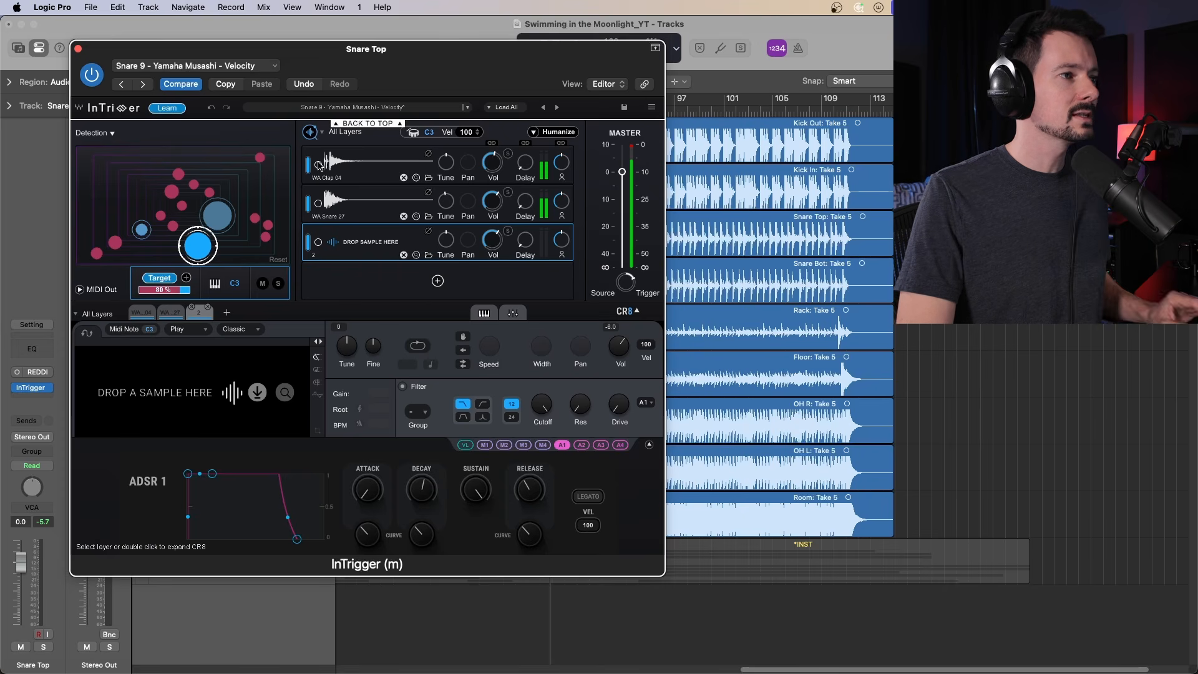
left_click(307, 209)
left_click(307, 242)
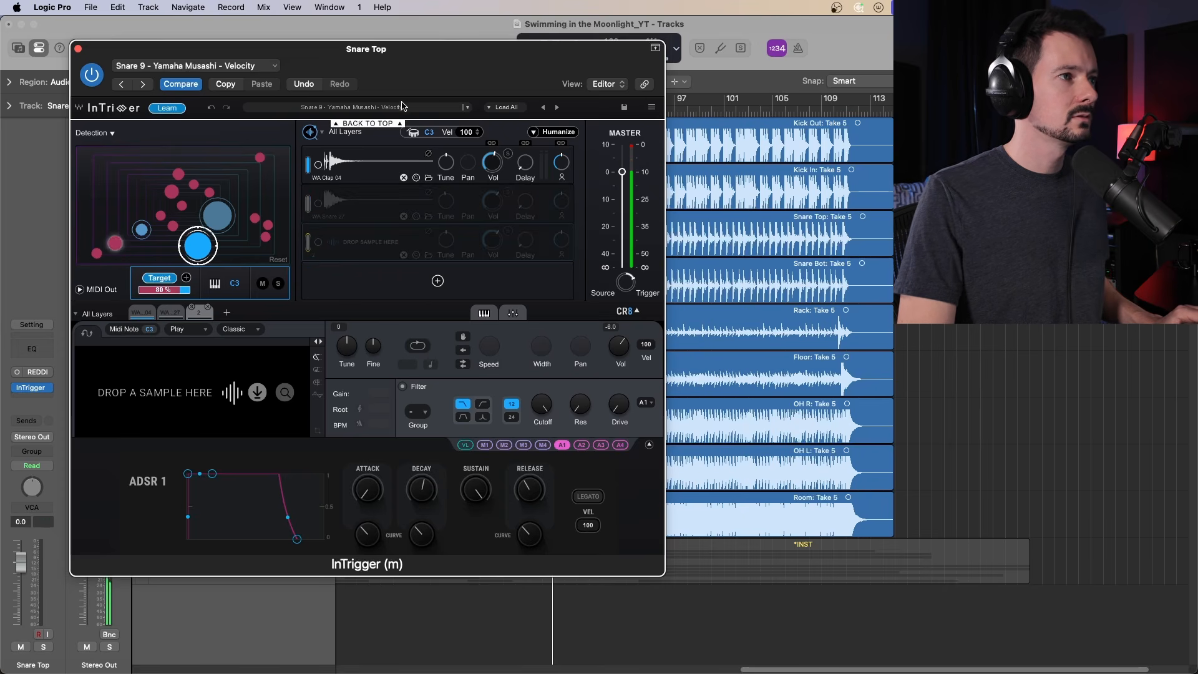
Solo the Snare Top track, moving the InTrigger window aside and back over the tracks
left_click_drag(442, 82, 792, 159)
left_click(216, 239)
left_click_drag(900, 166, 598, 94)
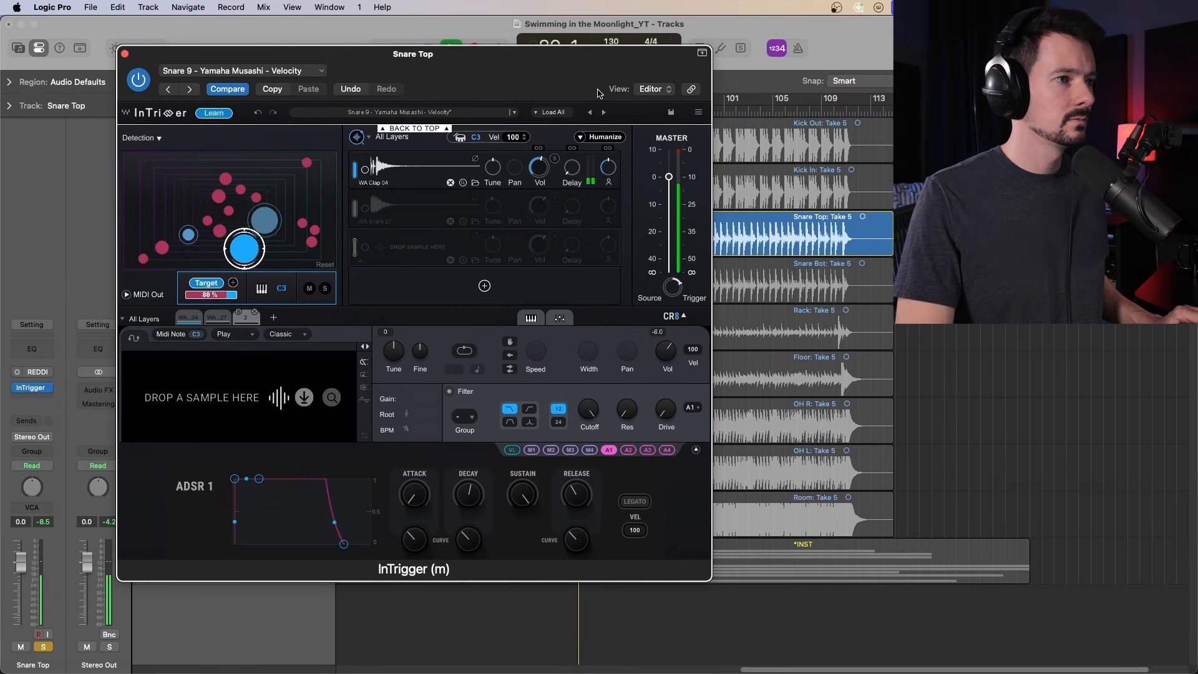
Select the WA Clap 04 layer and move its start point back to the beginning of the sample in CR8
left_click(431, 167)
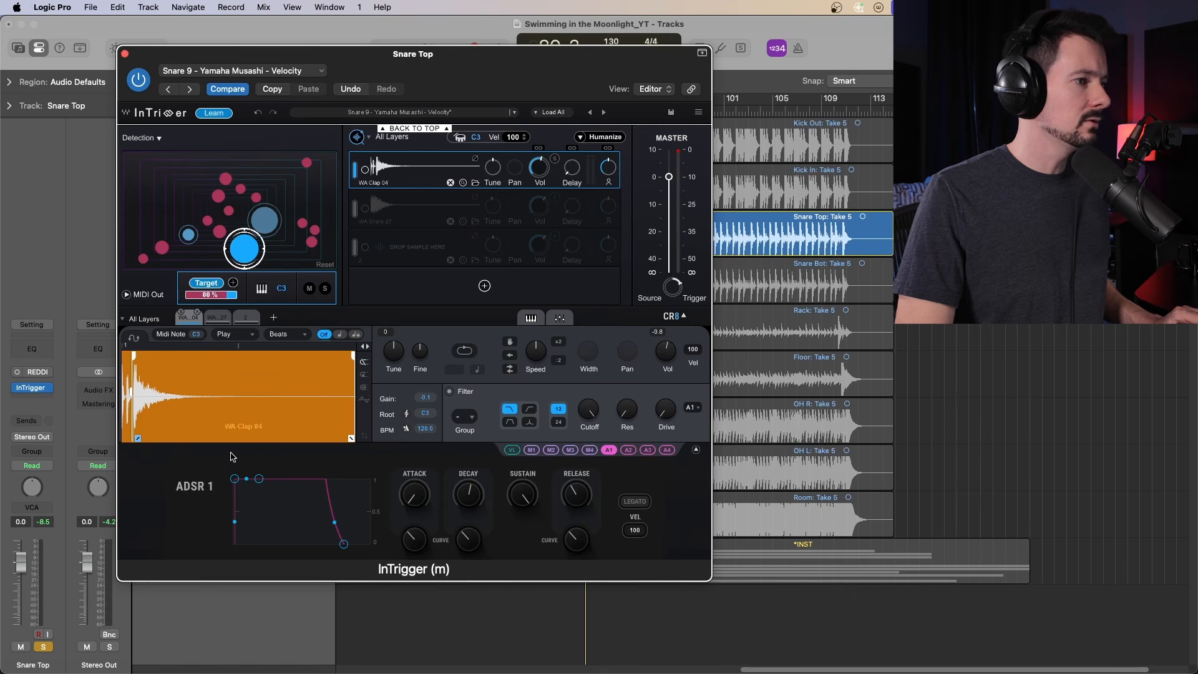
left_click_drag(561, 66, 535, 139)
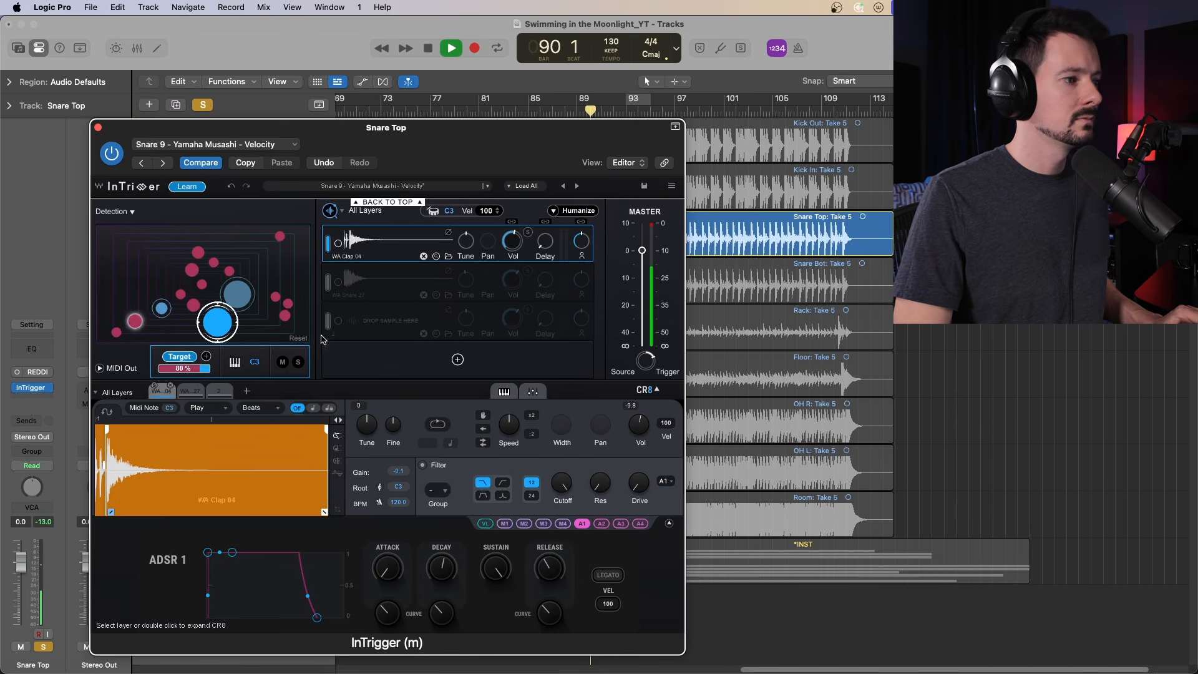
left_click_drag(105, 428, 102, 430)
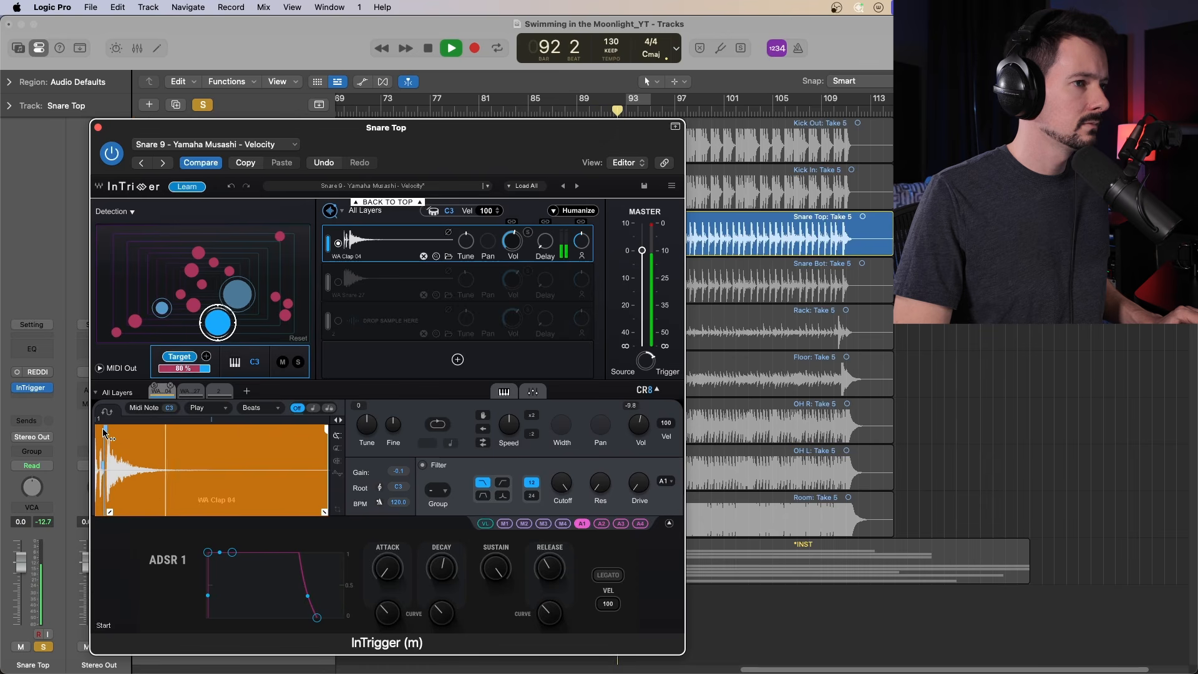
left_click_drag(515, 149, 501, 75)
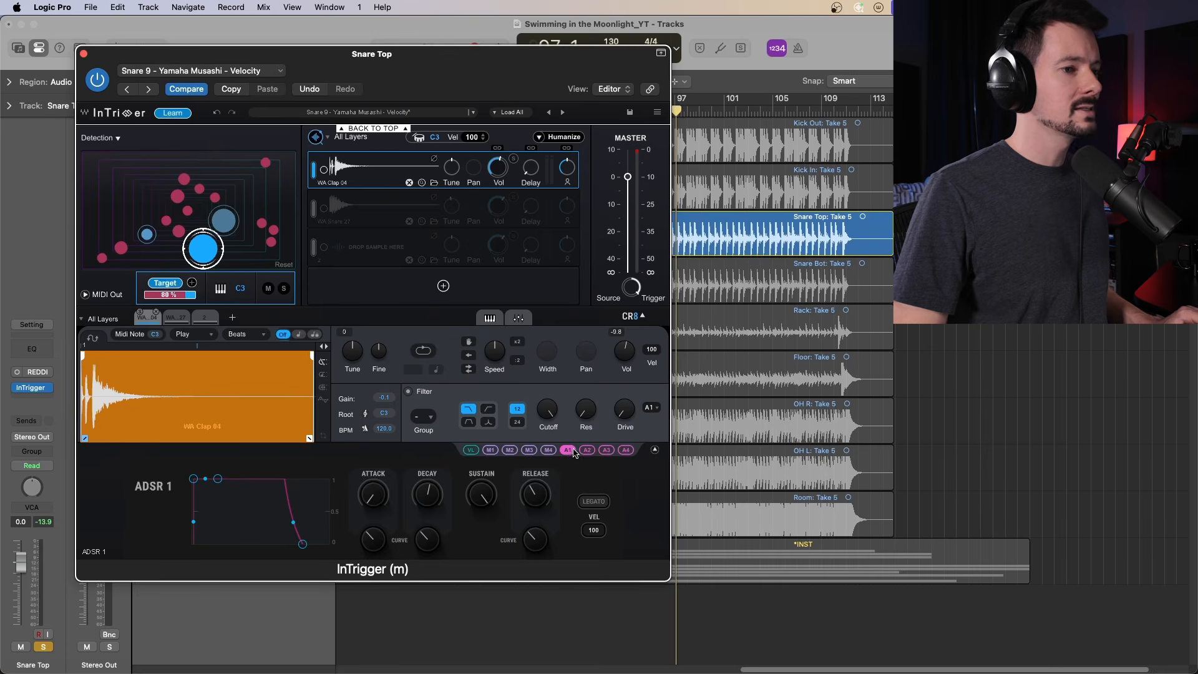
Assign ADSR 1 to the WA Clap 04 layer and shape its envelope with zero sustain and a minimal release
left_click_drag(574, 454, 566, 450)
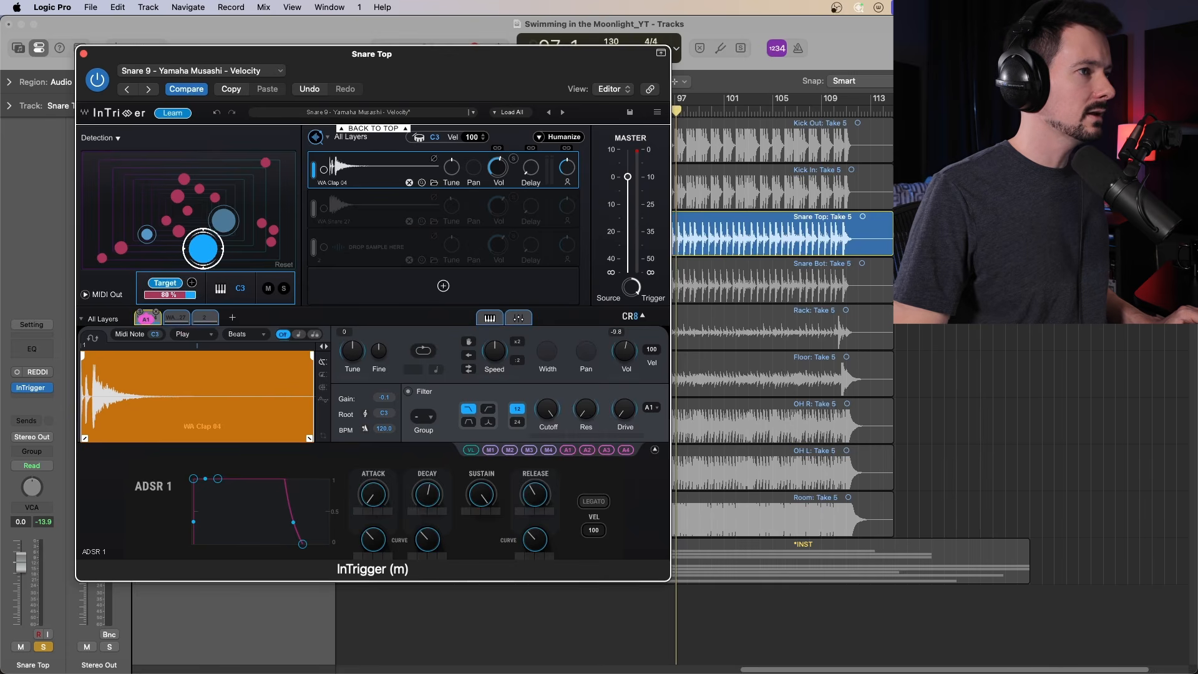
left_click_drag(146, 319, 153, 320)
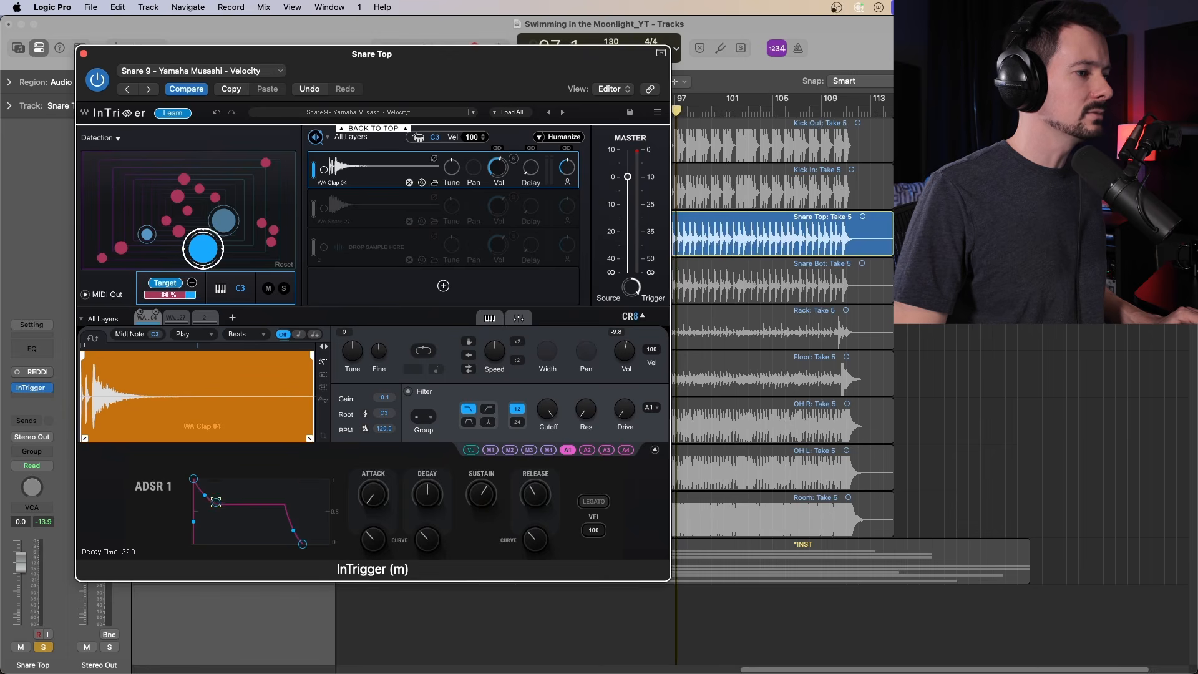
left_click_drag(218, 505, 213, 498)
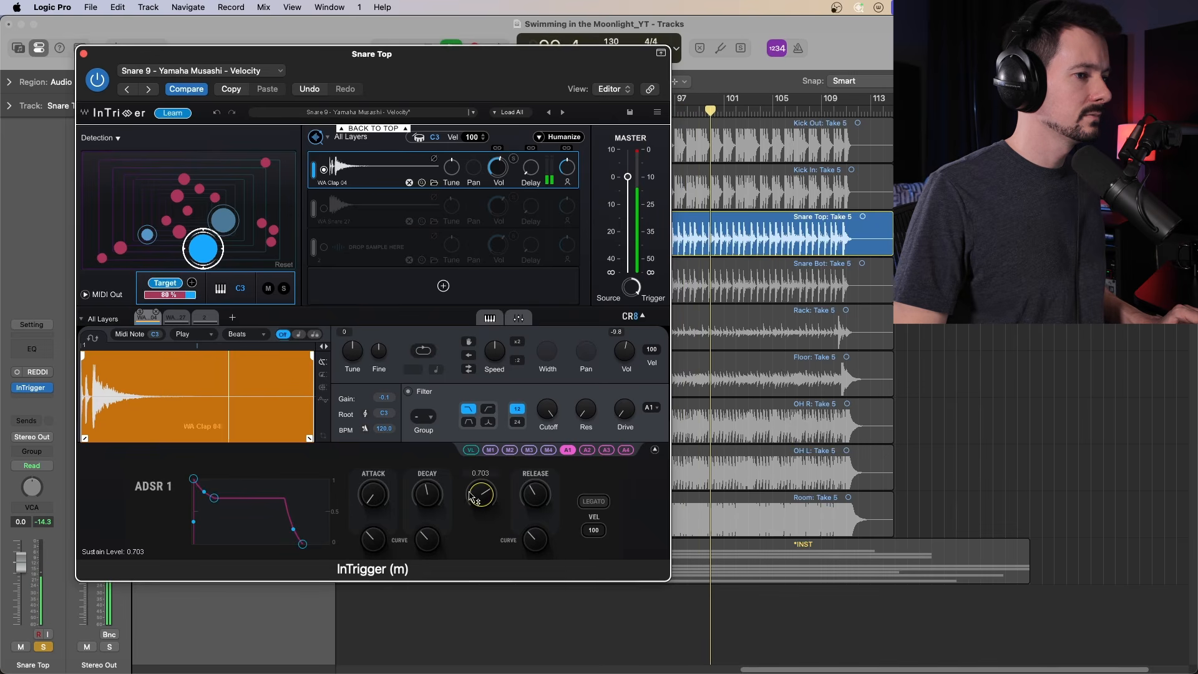
left_click_drag(427, 495, 427, 507)
left_click_drag(303, 544, 288, 544)
left_click_drag(207, 498, 217, 544)
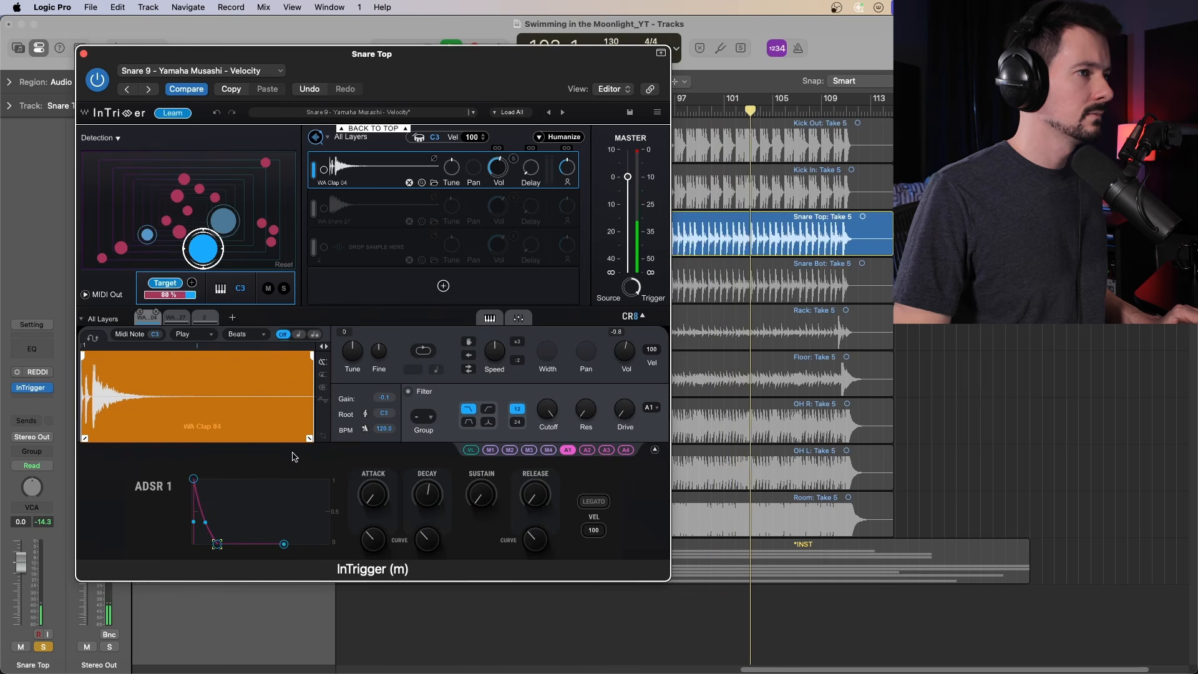
Switch WA Snare 27 back on, try assigning ADSR 2 to its layer and replay from around bar 100
left_click(317, 210)
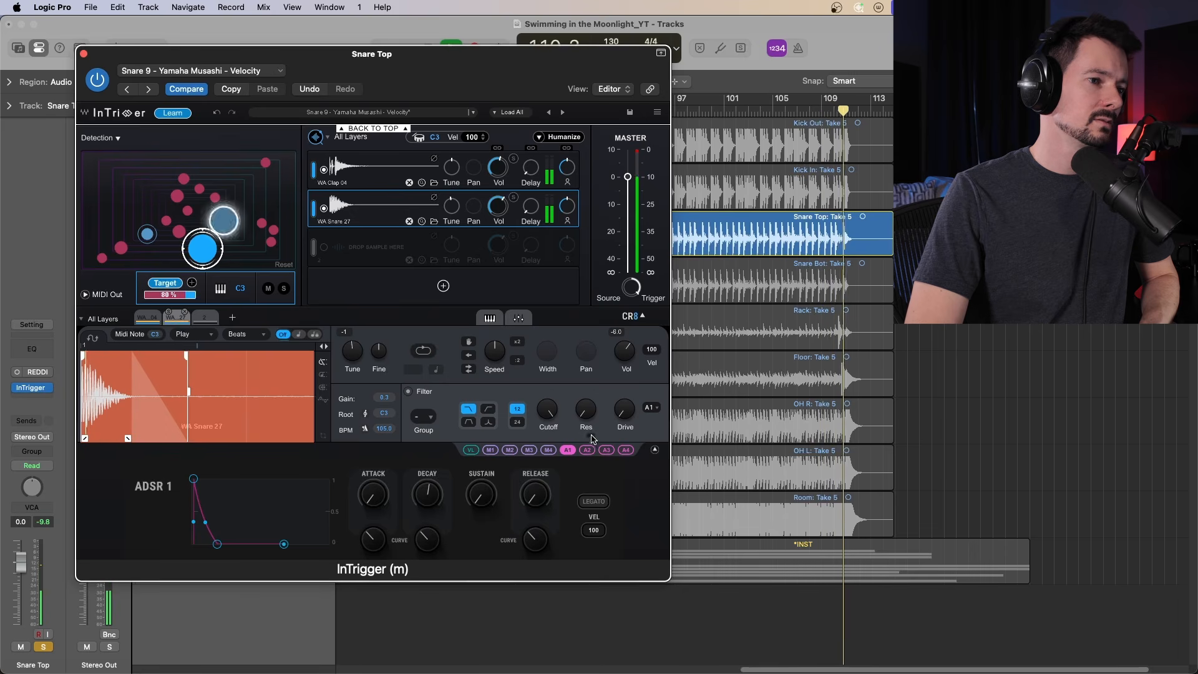
left_click_drag(588, 450, 177, 318)
left_click(723, 110)
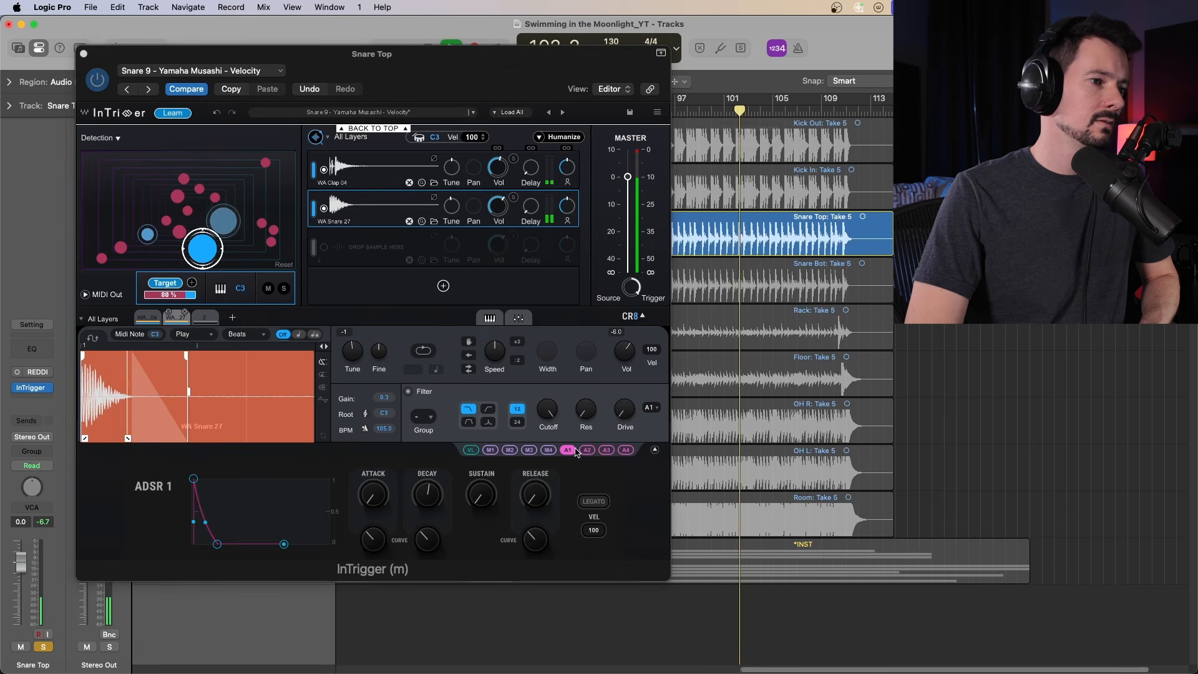
Raise ADSR 1's sustain to full and assign ADSR 1 to WA Clap 04's output level in the CR8 mixer view
left_click_drag(482, 494, 481, 447)
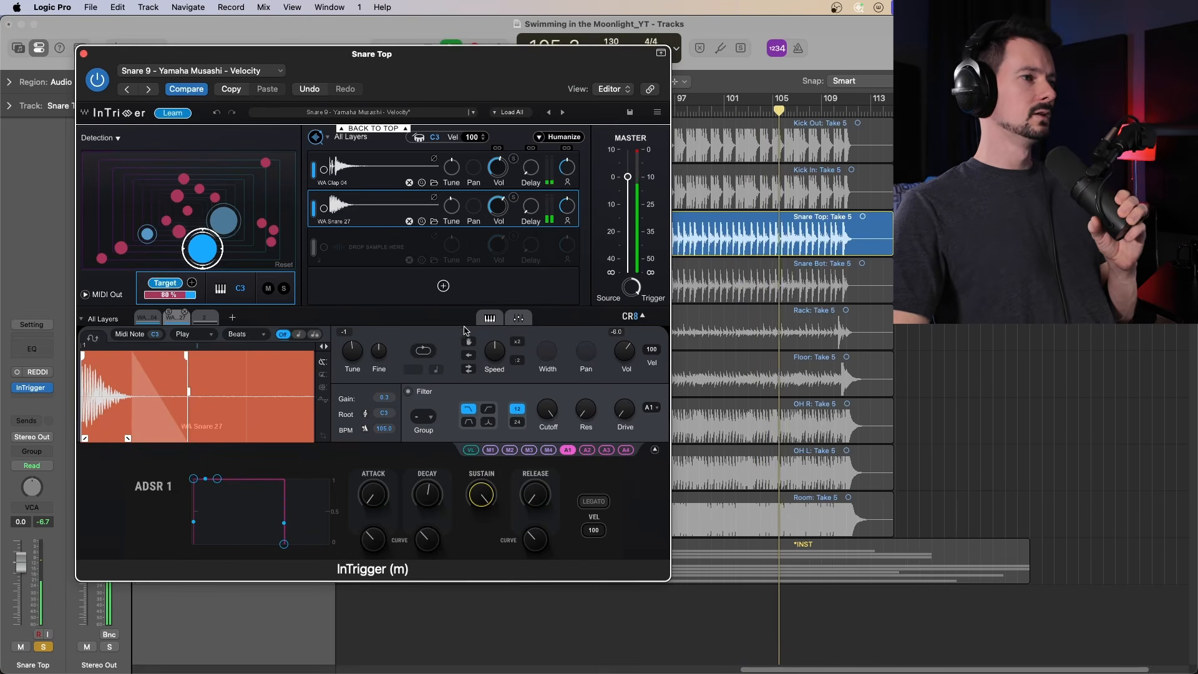
left_click(521, 320)
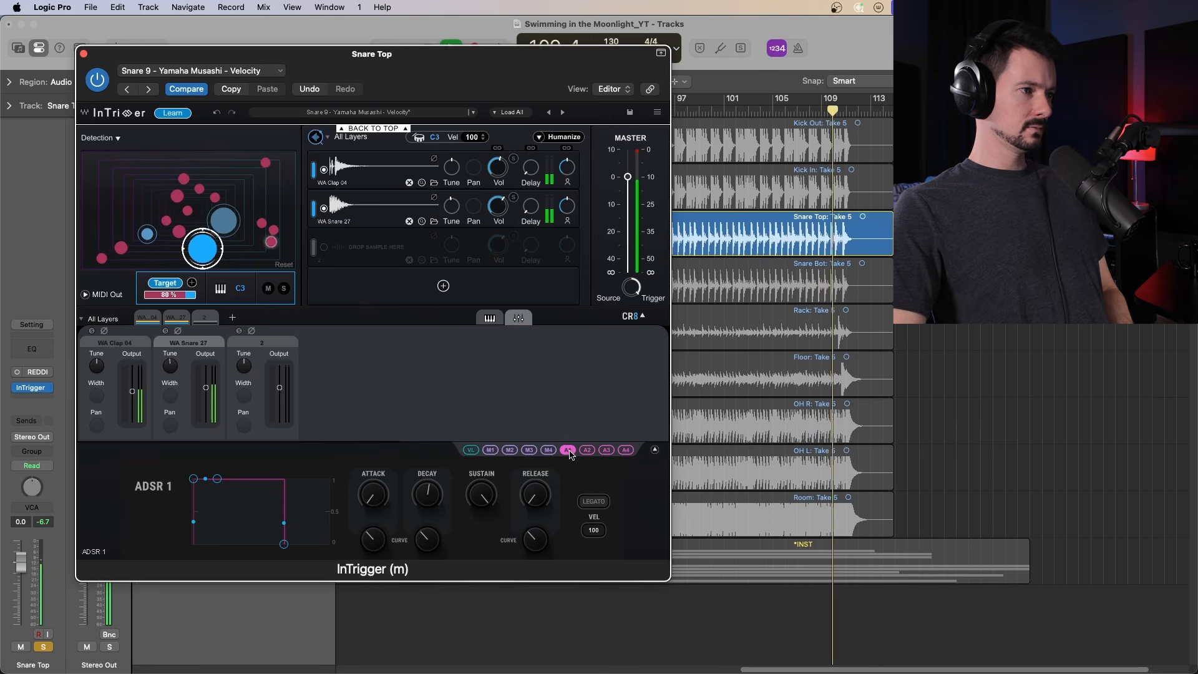
left_click_drag(568, 450, 132, 388)
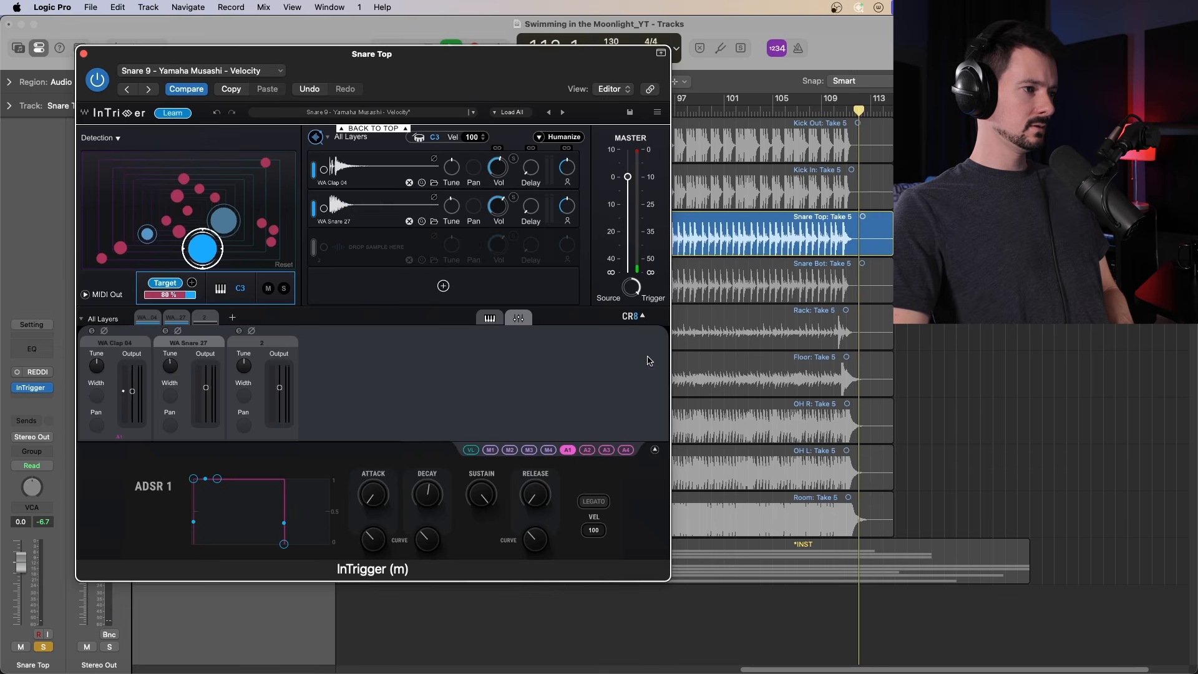
Replay from around bar 99, pull ADSR 1's sustain down to near zero, and assign ADSR 2 to WA Snare 27's output level
left_click(713, 109)
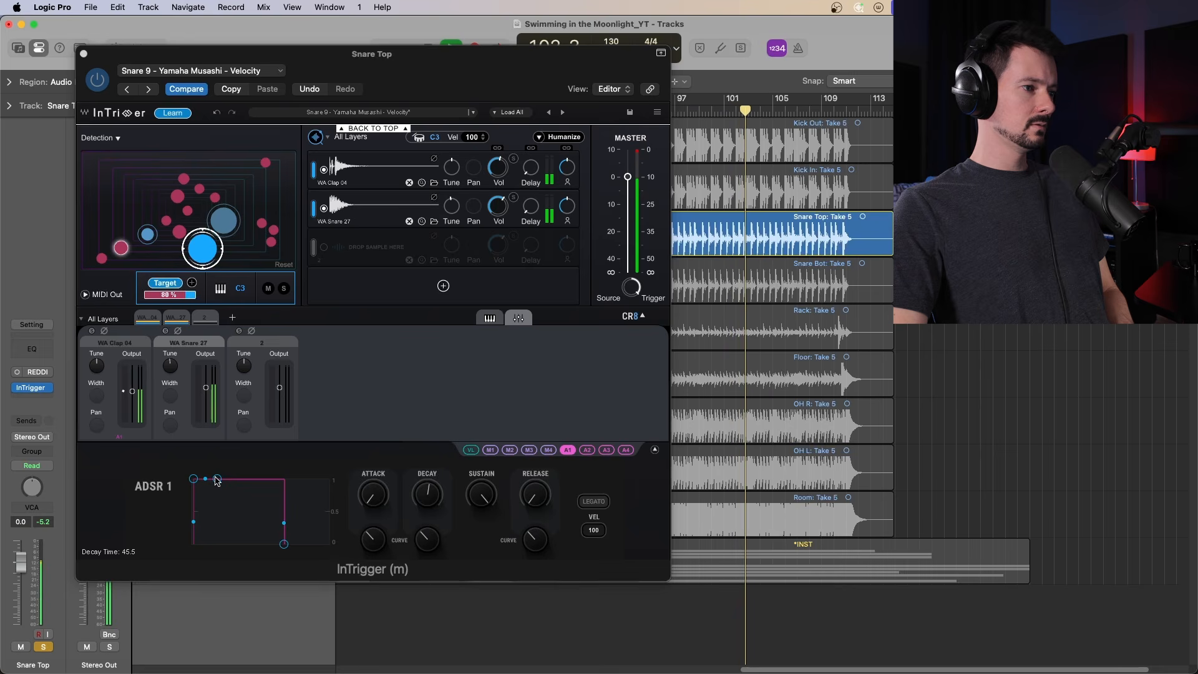
left_click_drag(218, 479, 217, 535)
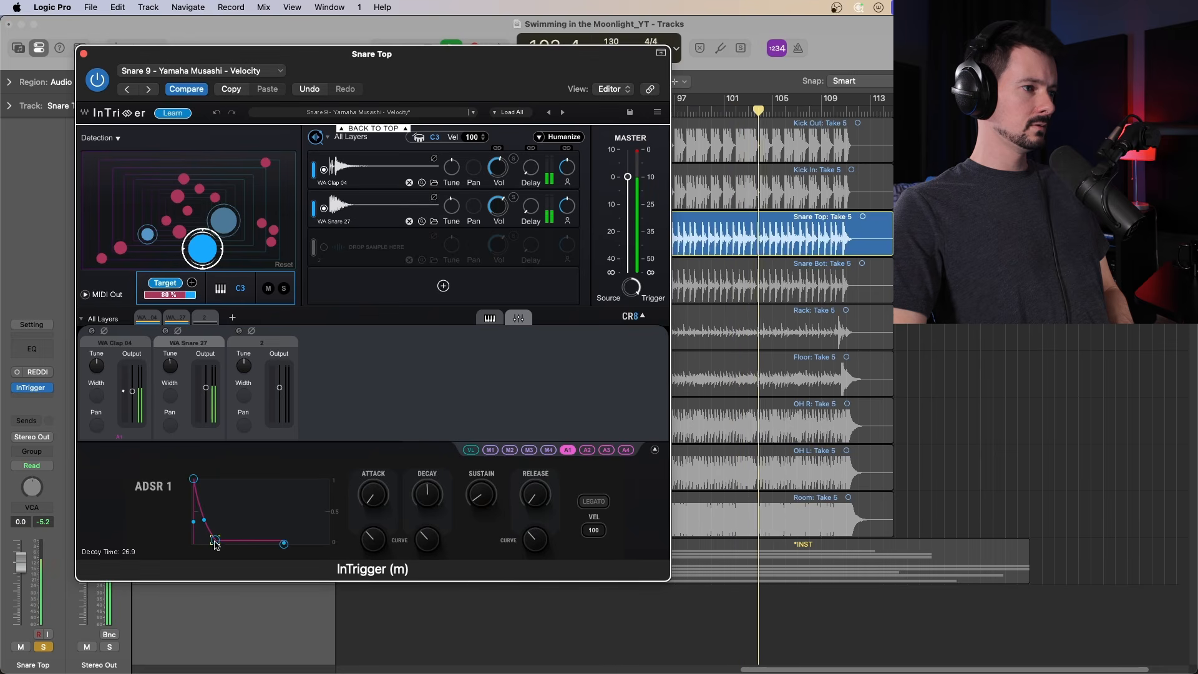
left_click(587, 450)
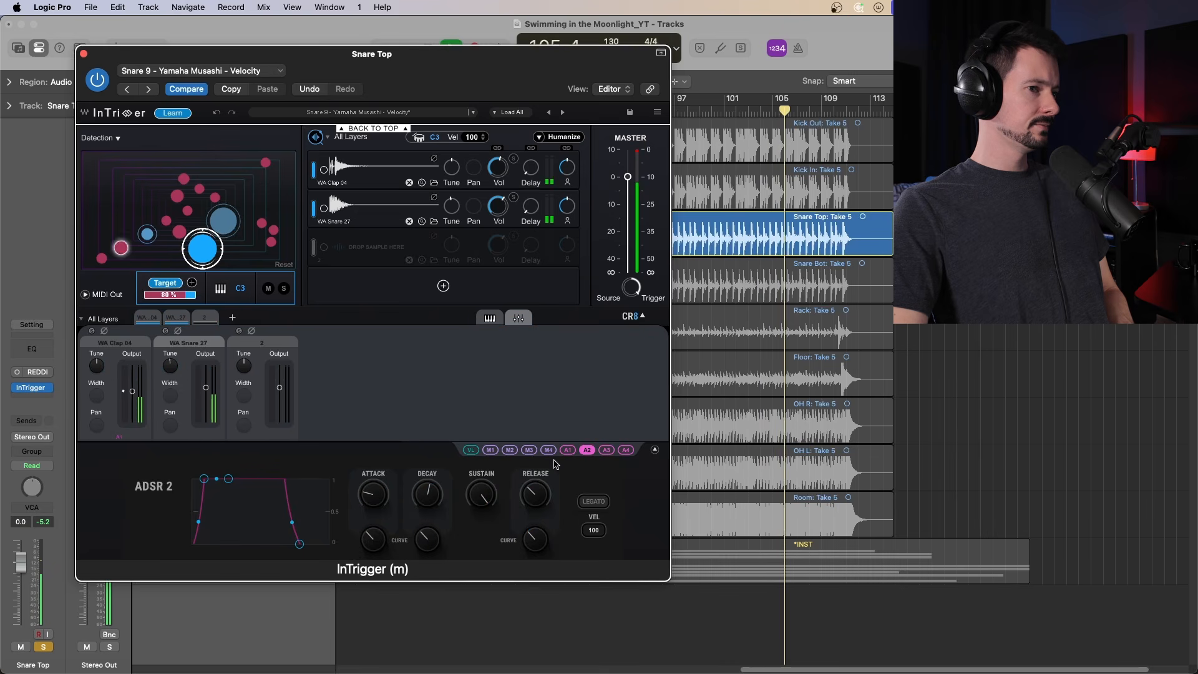
left_click_drag(587, 450, 206, 389)
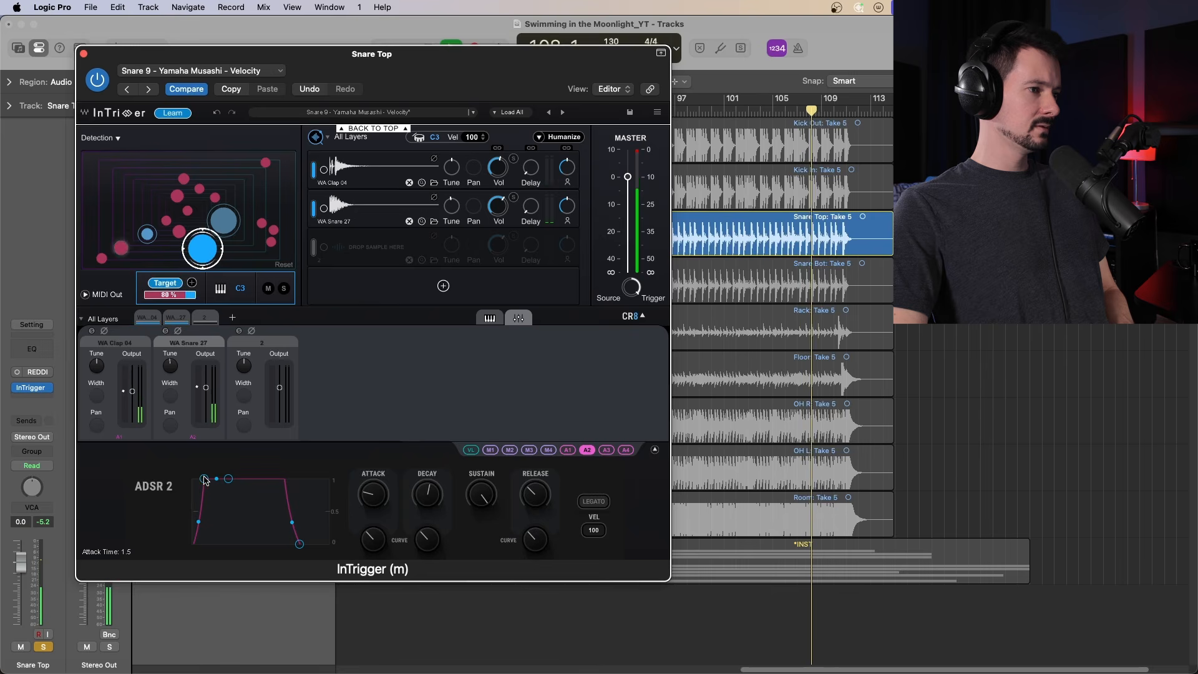
Set ADSR 2's attack to its minimum and add ADSR 1 as a second modulator on WA Snare 27's output level
left_click_drag(205, 481, 193, 479)
left_click(196, 437)
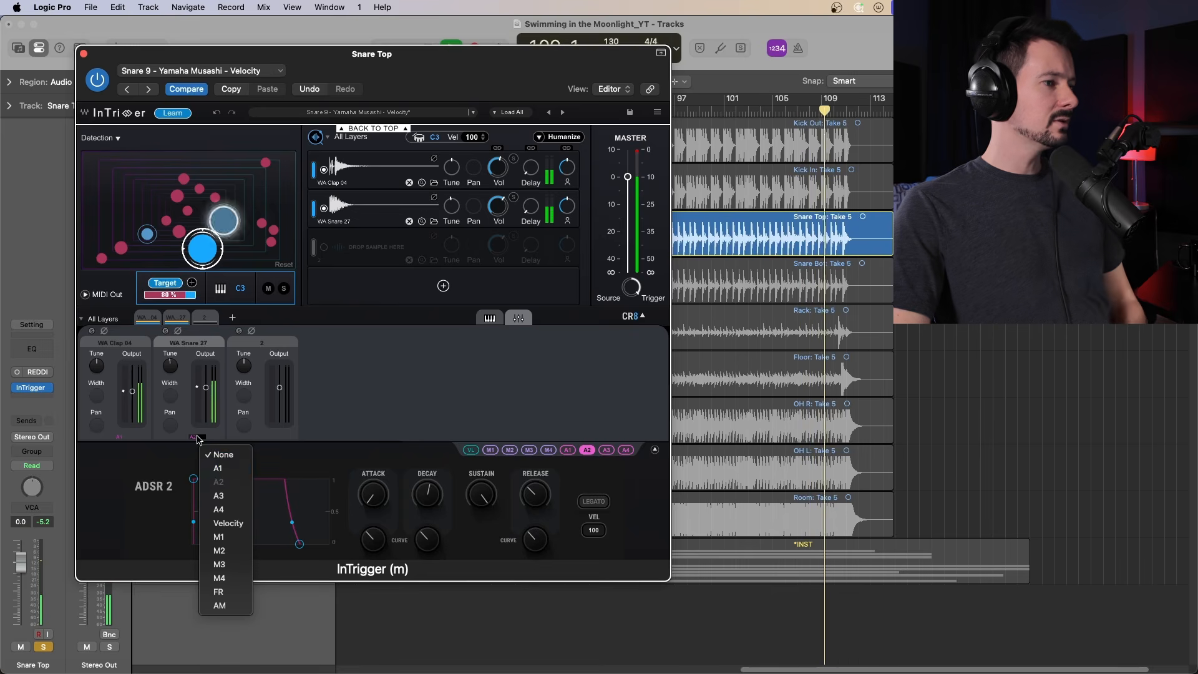
left_click(401, 429)
left_click(196, 437)
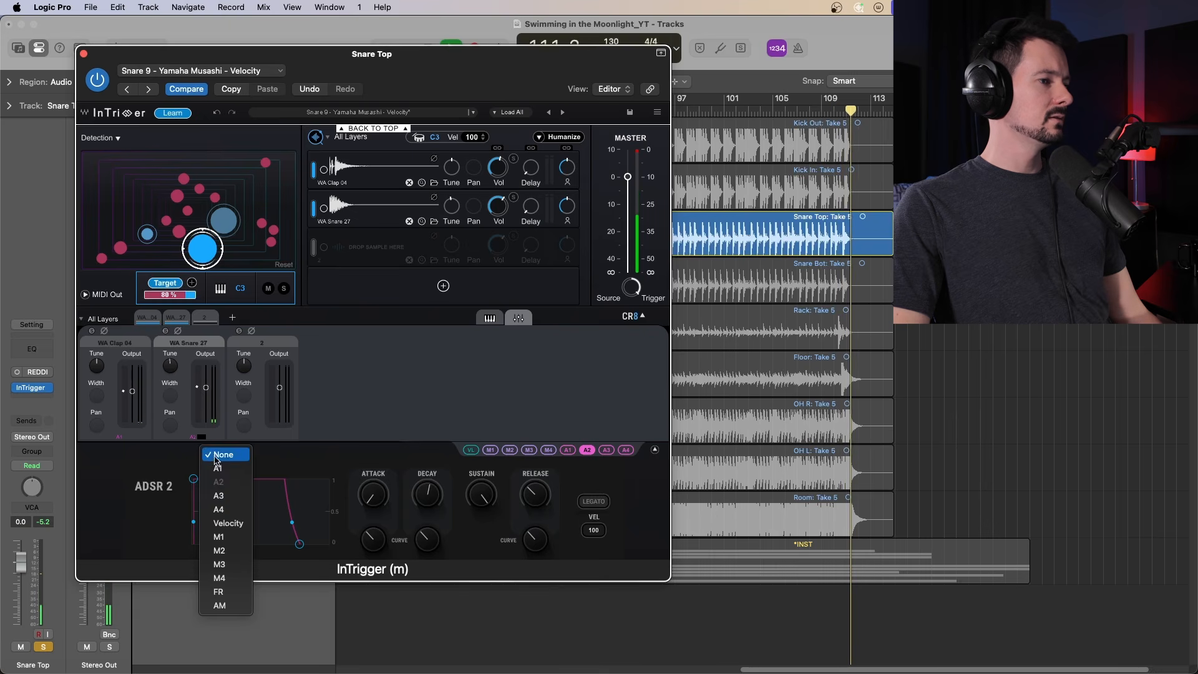
left_click(216, 461)
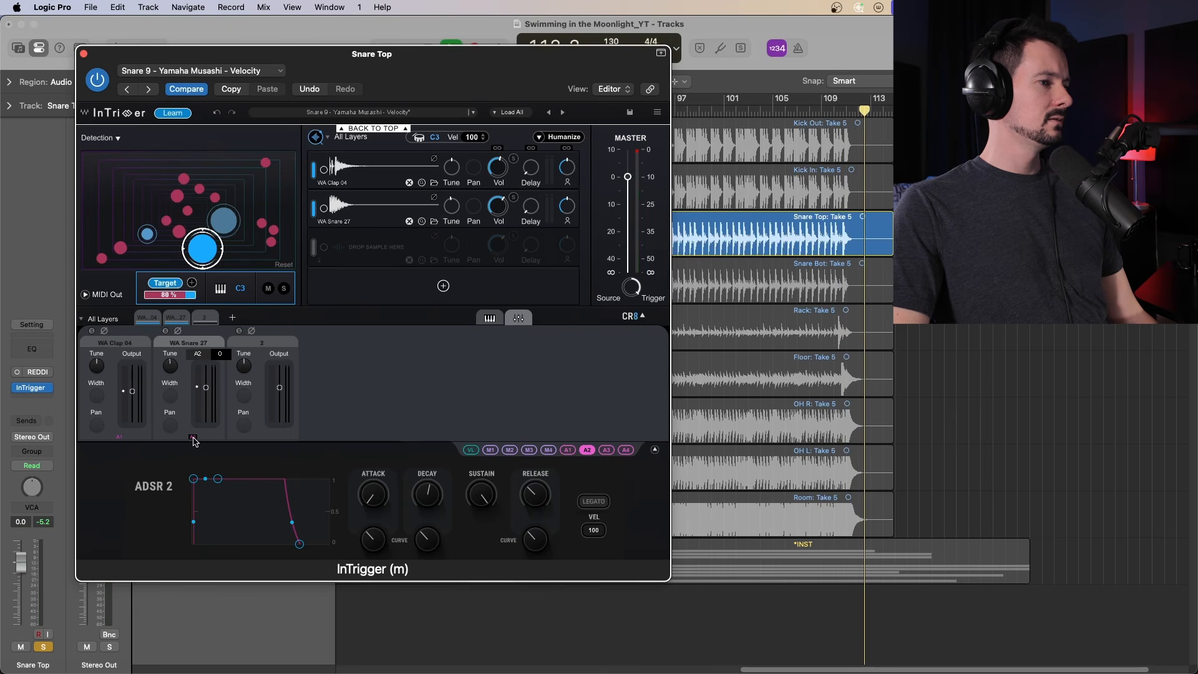
left_click(195, 441)
left_click(213, 469)
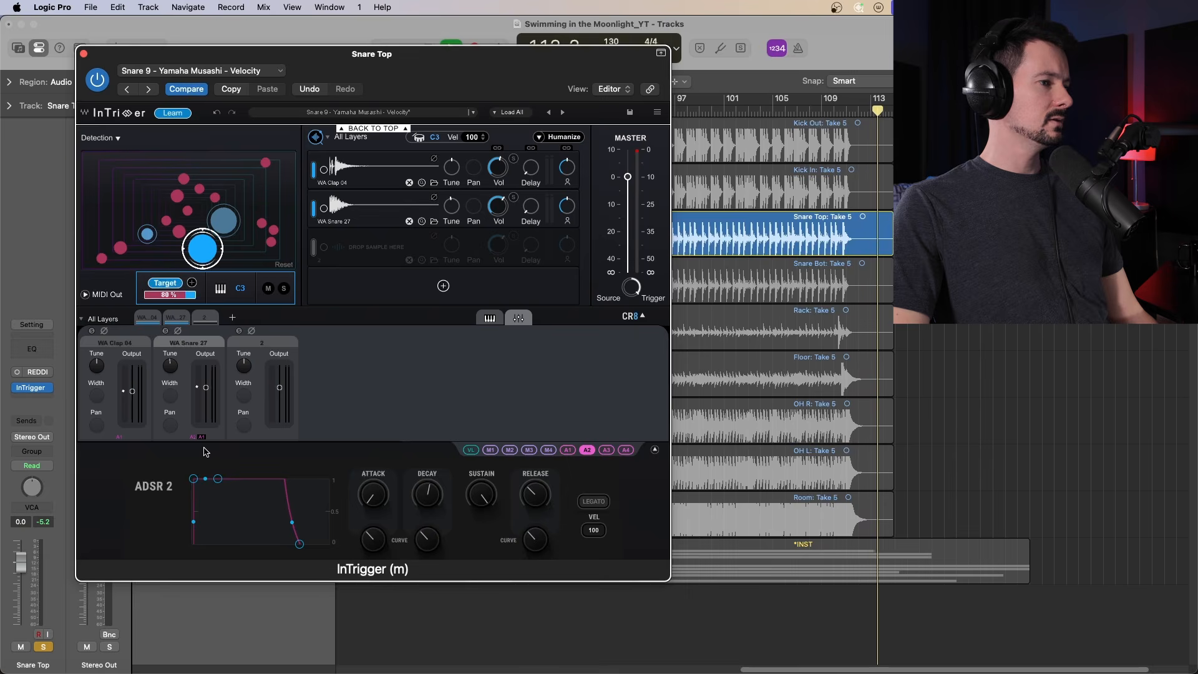
left_click(726, 114)
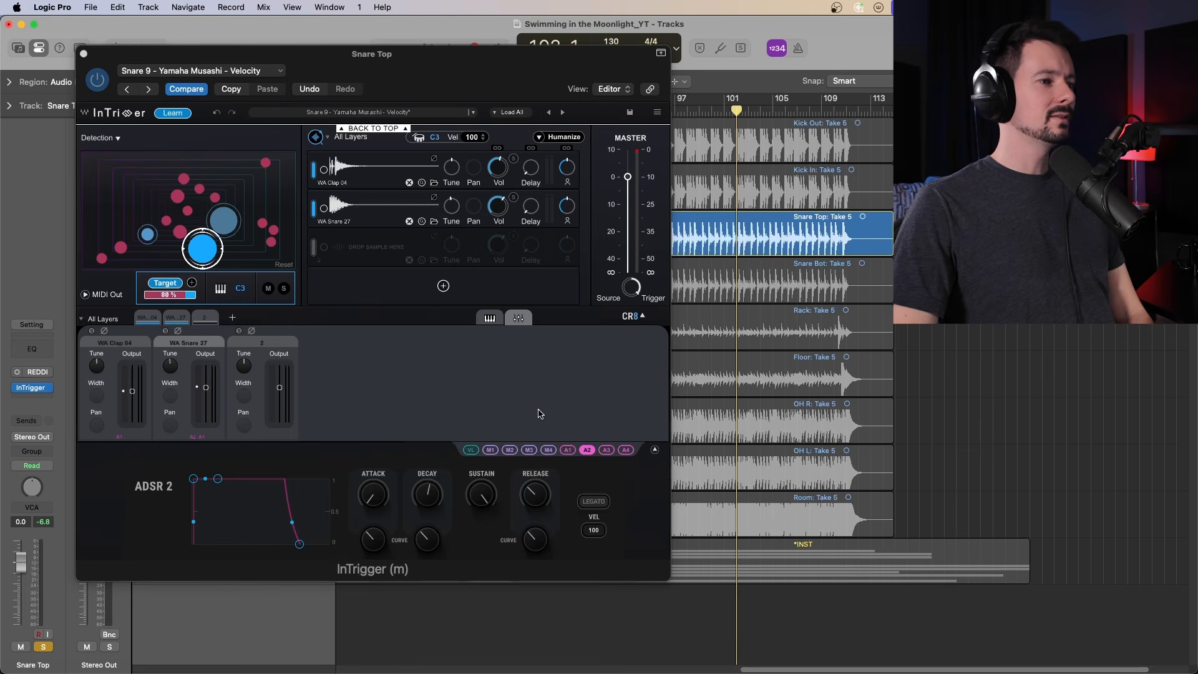
Bring up ADSR 1 and lengthen its release
left_click(201, 439)
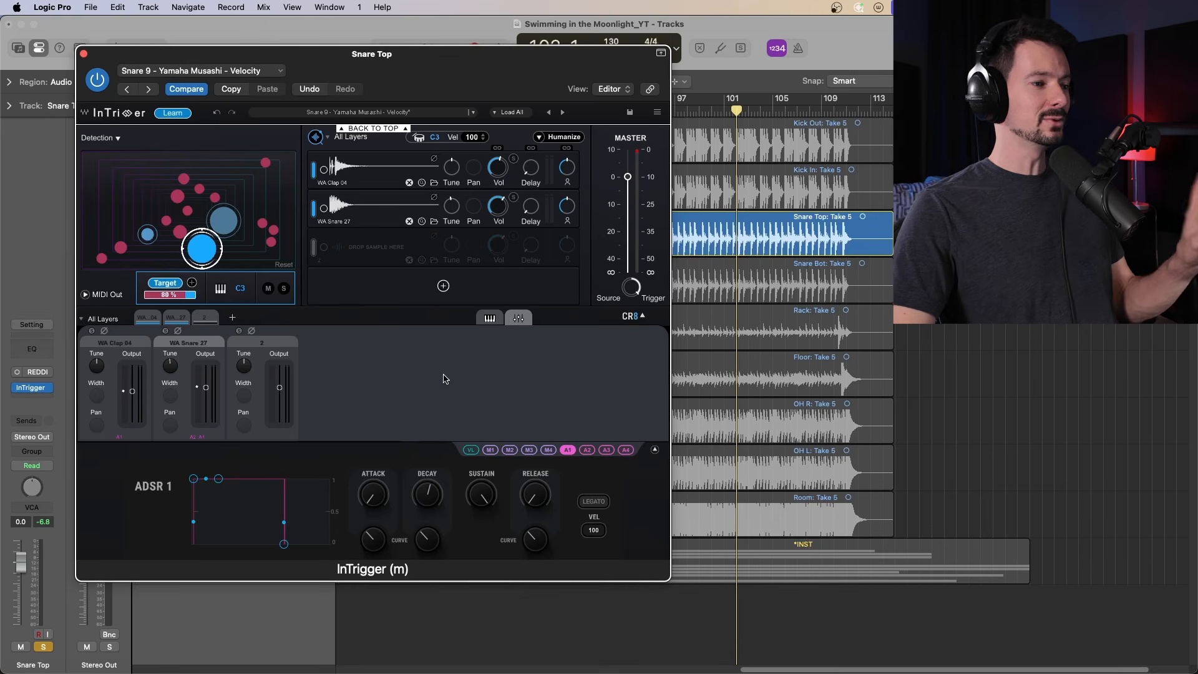
left_click_drag(289, 543, 306, 543)
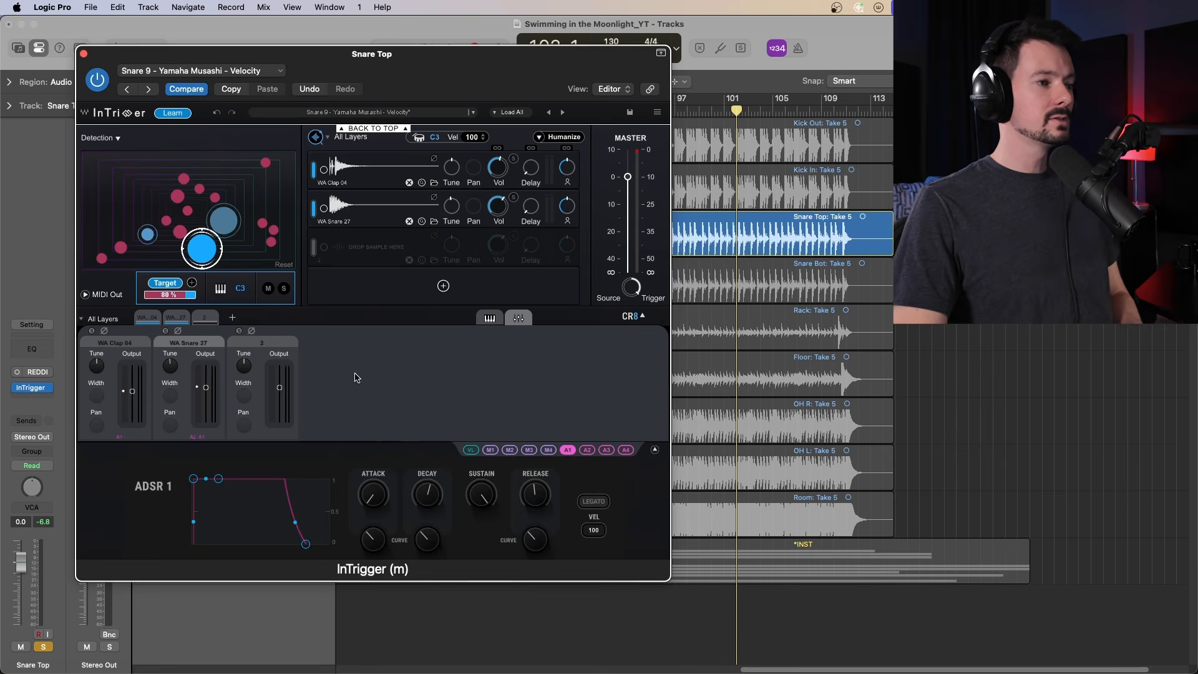
Review the layer play order options, keep All Layers and replay from around bar 101
left_click(83, 321)
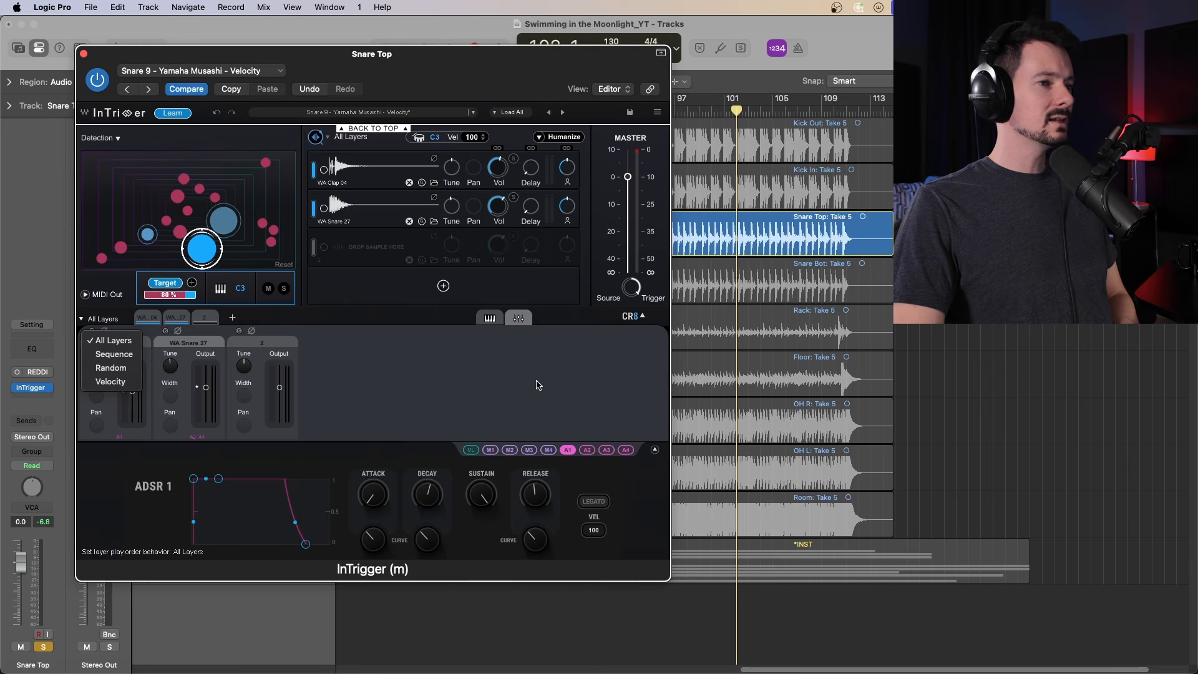
left_click(103, 355)
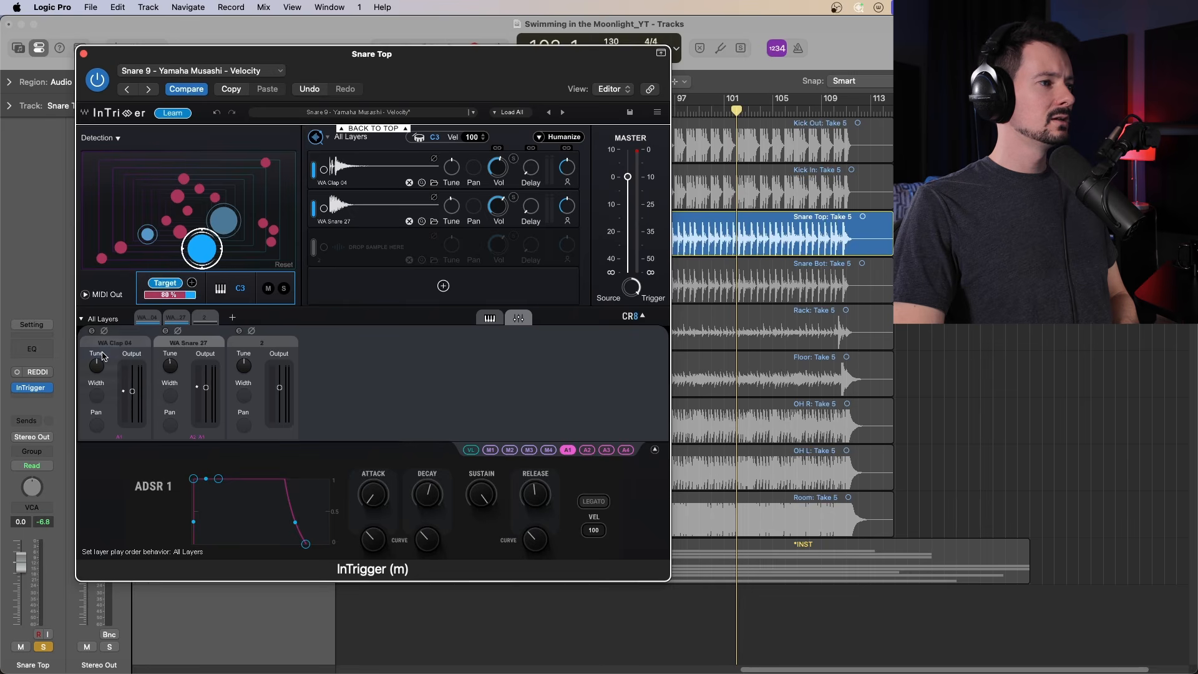
left_click(84, 319)
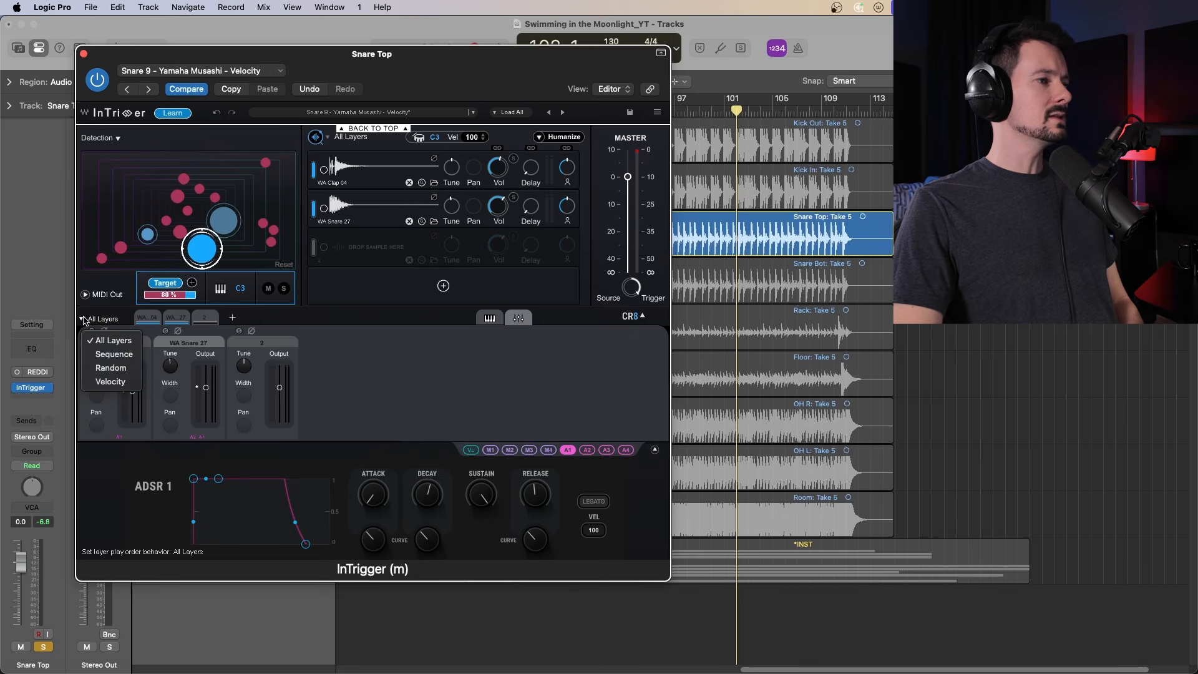
left_click(112, 354)
key("space")
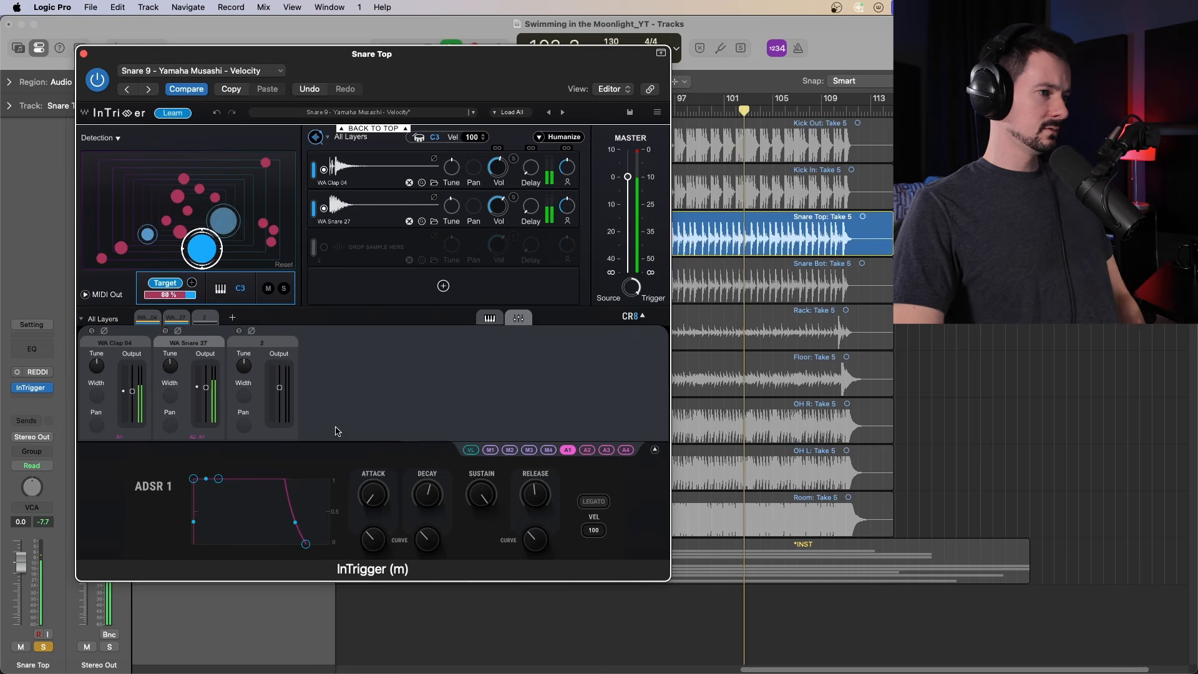
Remove the ADSR assignments from the output levels of WA Snare 27 and WA Clap 04
mouse_move(193, 437)
left_mouse_down()
mouse_move(203, 337)
mouse_move(183, 584)
mouse_move(200, 423)
left_mouse_up()
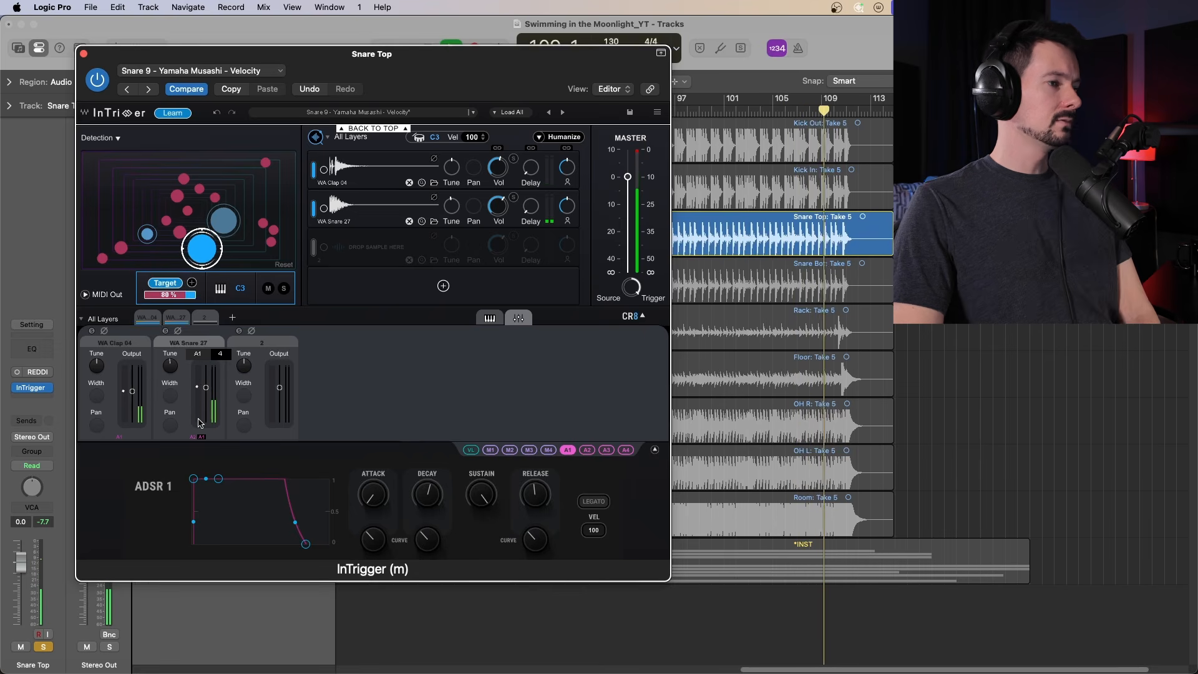
right_click(202, 437)
left_click(208, 453)
left_click(193, 438)
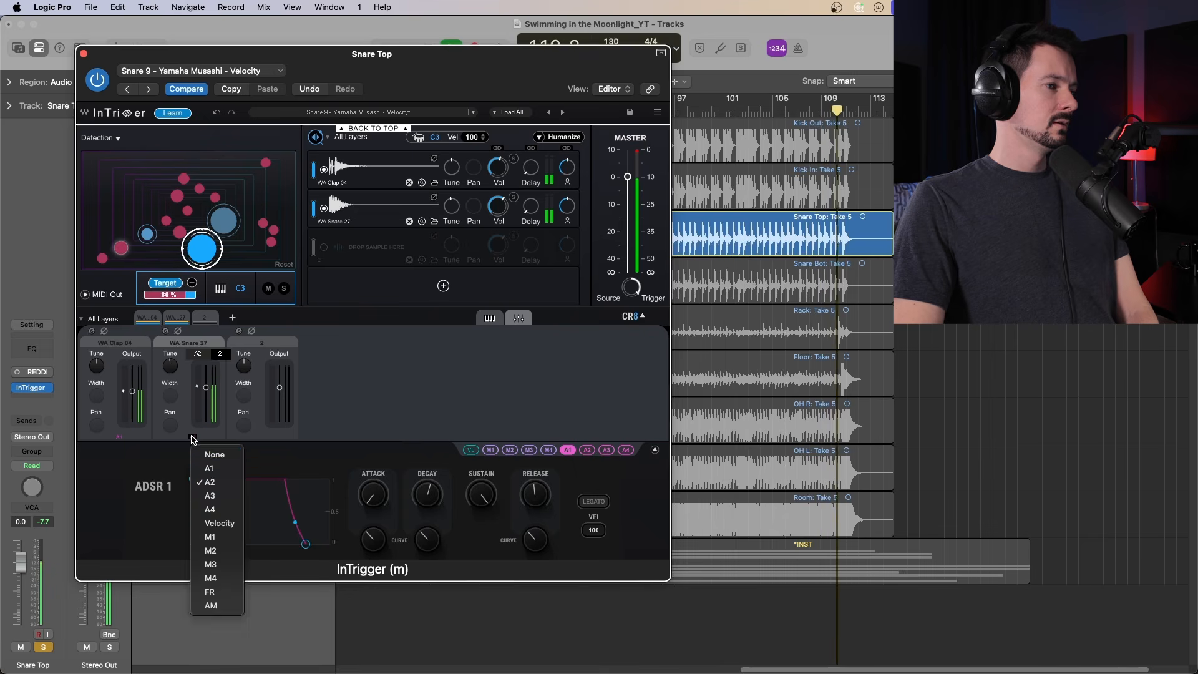
left_click(211, 454)
left_click(120, 437)
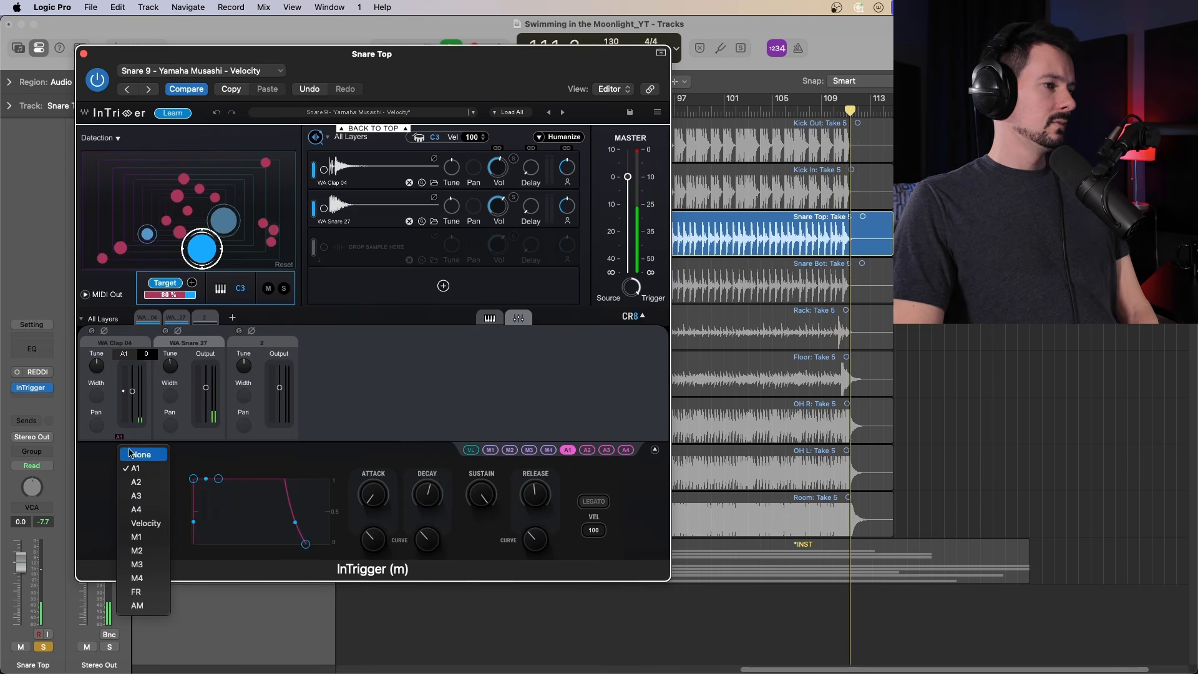
left_click(141, 455)
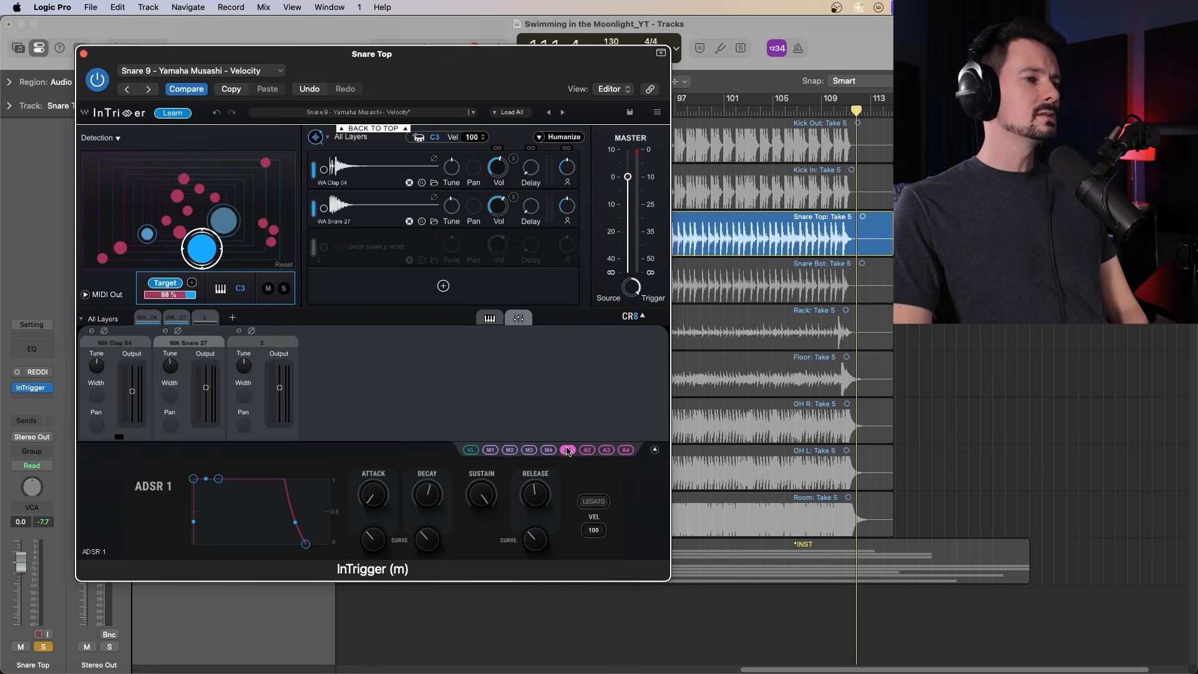
Assign an ADSR envelope to WA Snare 27's tuning in the CR8 mixer view and replay from around bar 98
left_click_drag(568, 451, 230, 445)
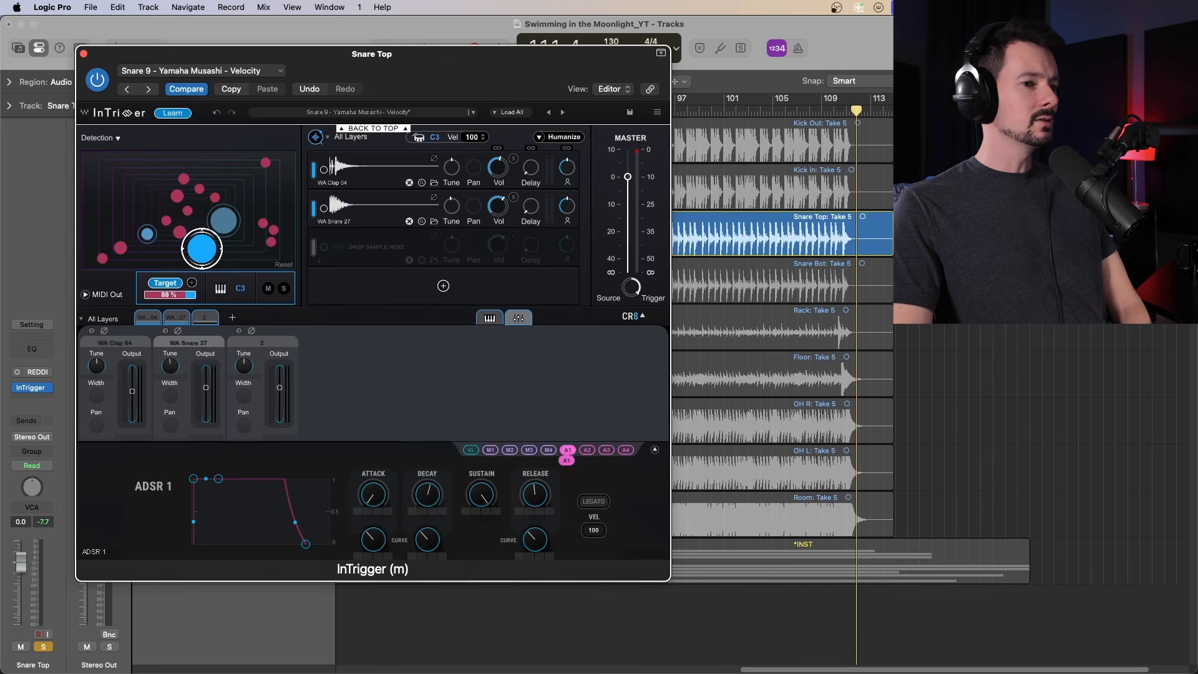
left_click_drag(567, 461, 176, 369)
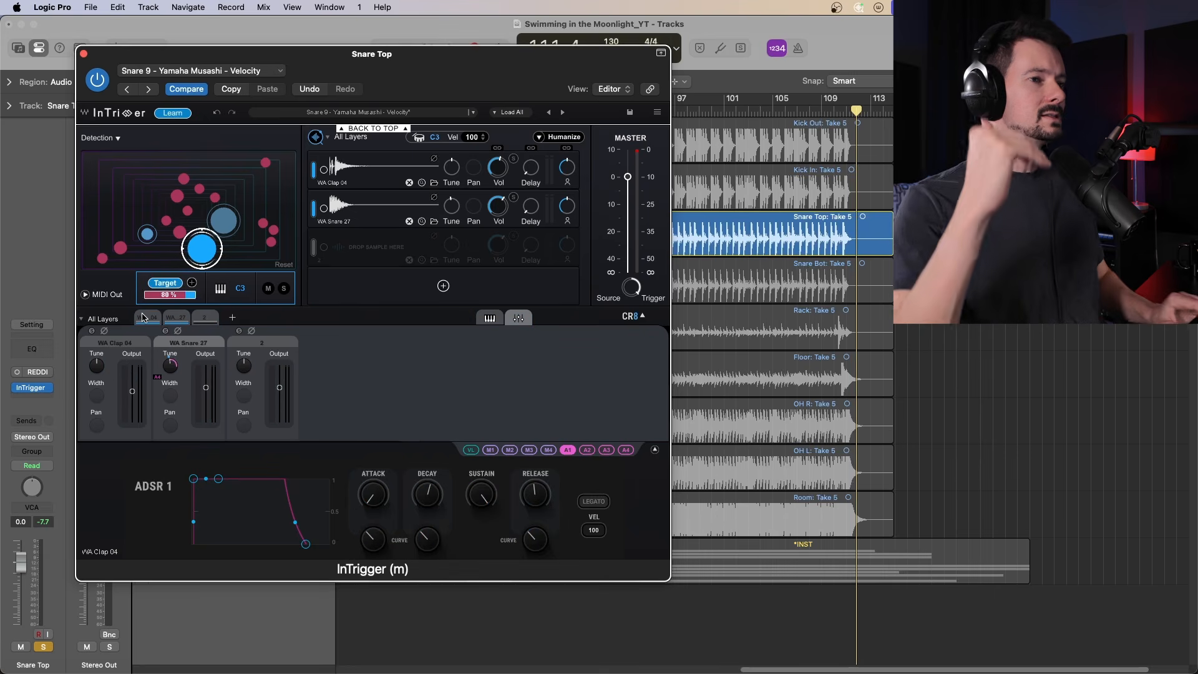
key("space")
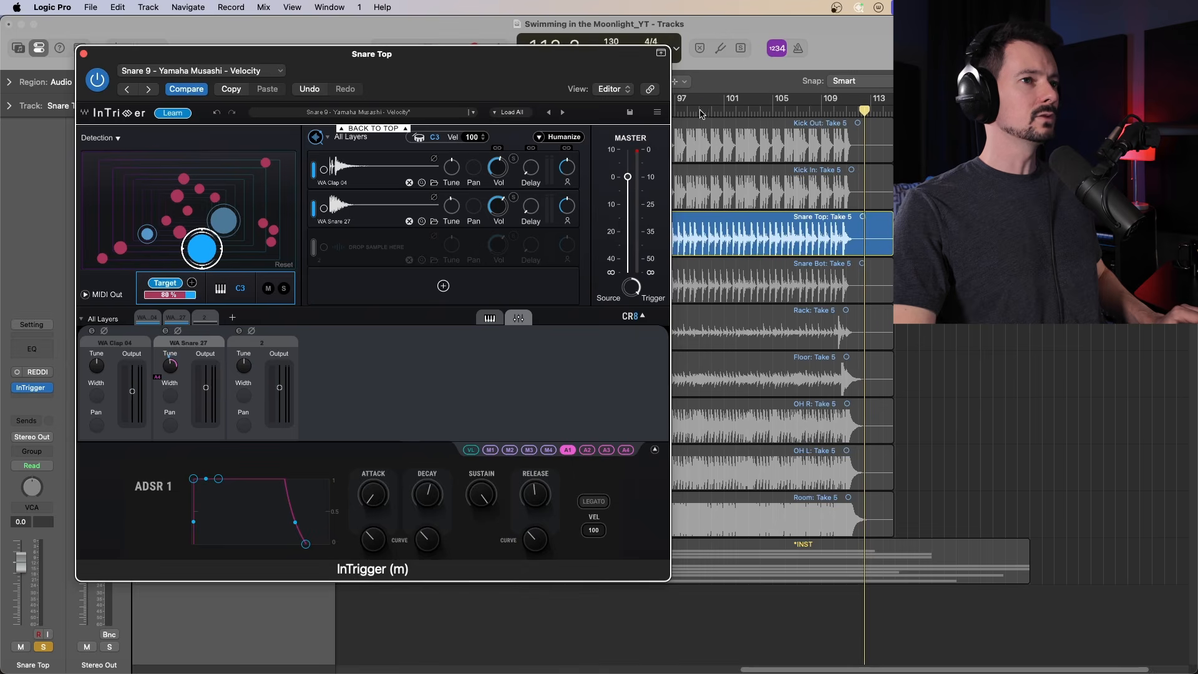
left_click(700, 112)
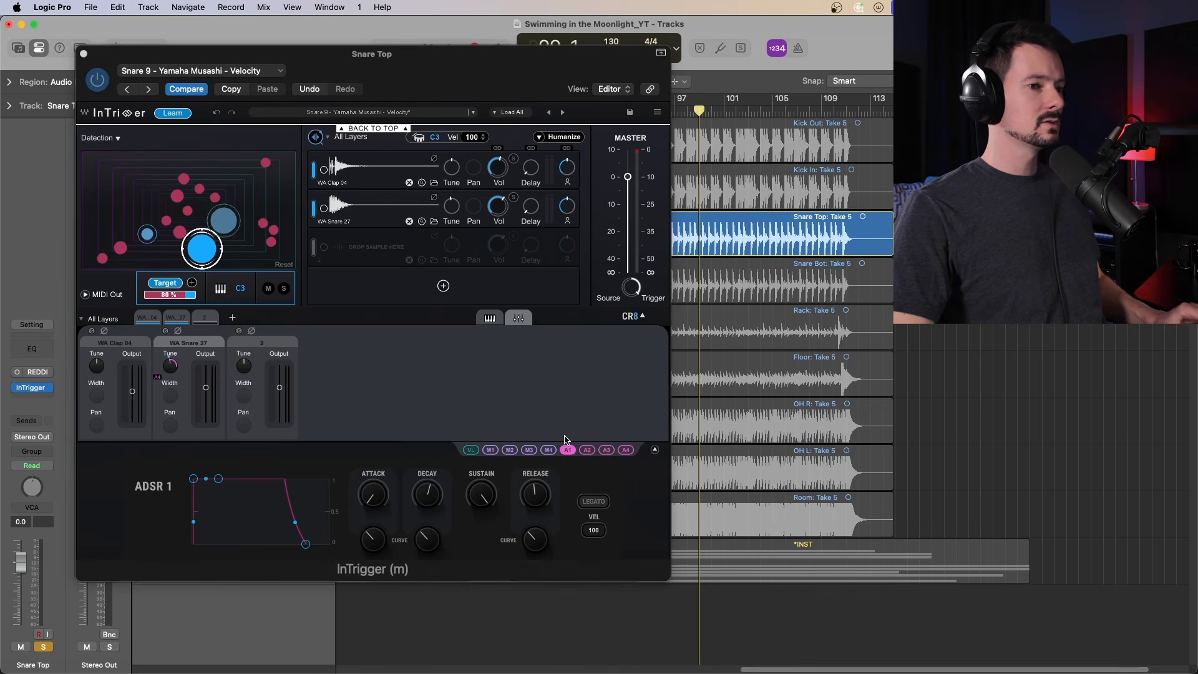
key("space")
Shape ADSR 4 with a short decay and zero sustain, and switch off the WA Clap 04 layer
left_click(626, 450)
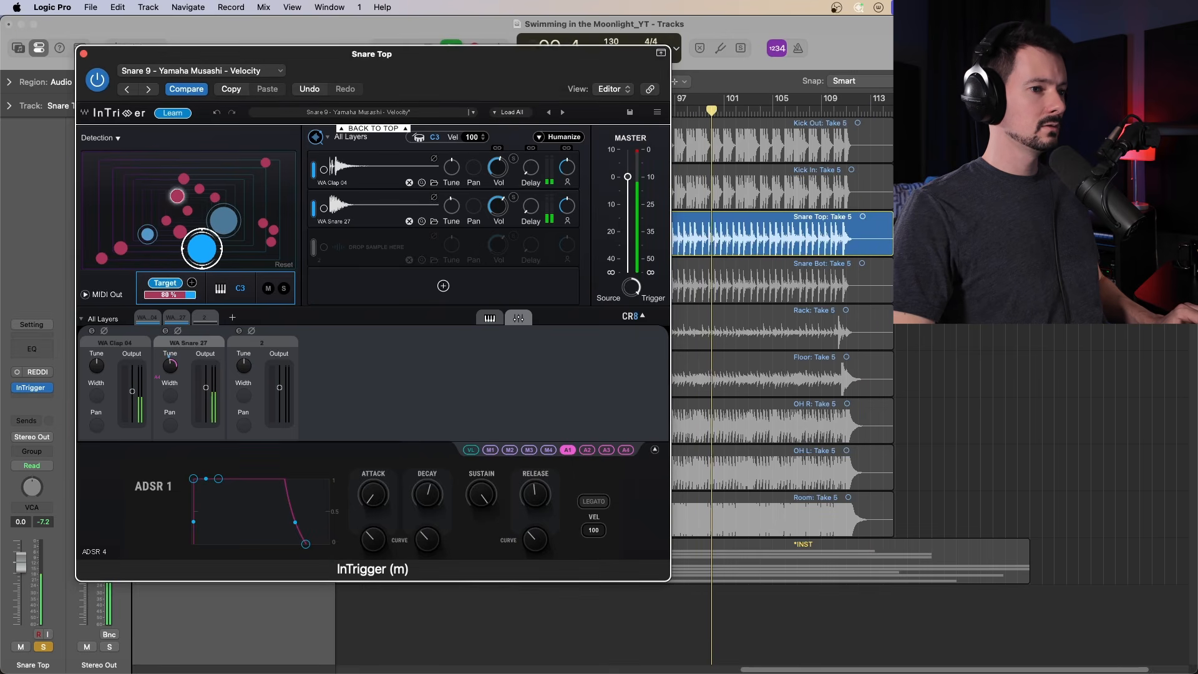
left_click_drag(217, 479, 230, 544)
left_click(324, 170)
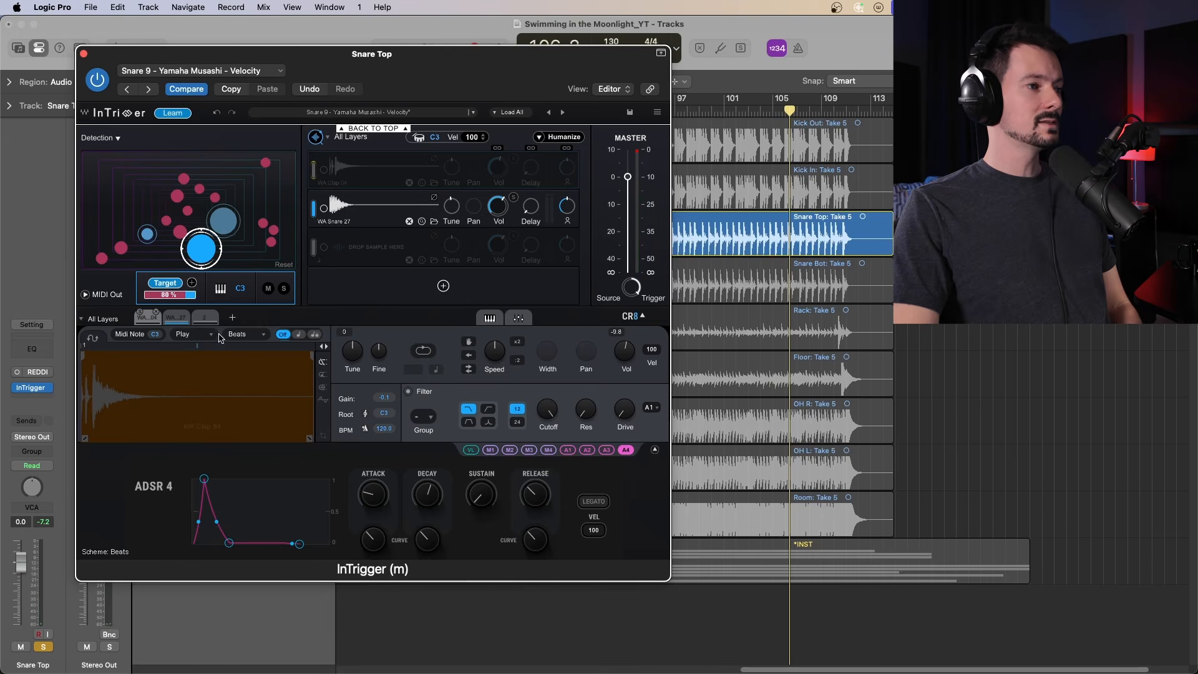
Delete the empty third layer and collapse the CR8 sampler section
left_click(210, 317)
left_click(215, 313)
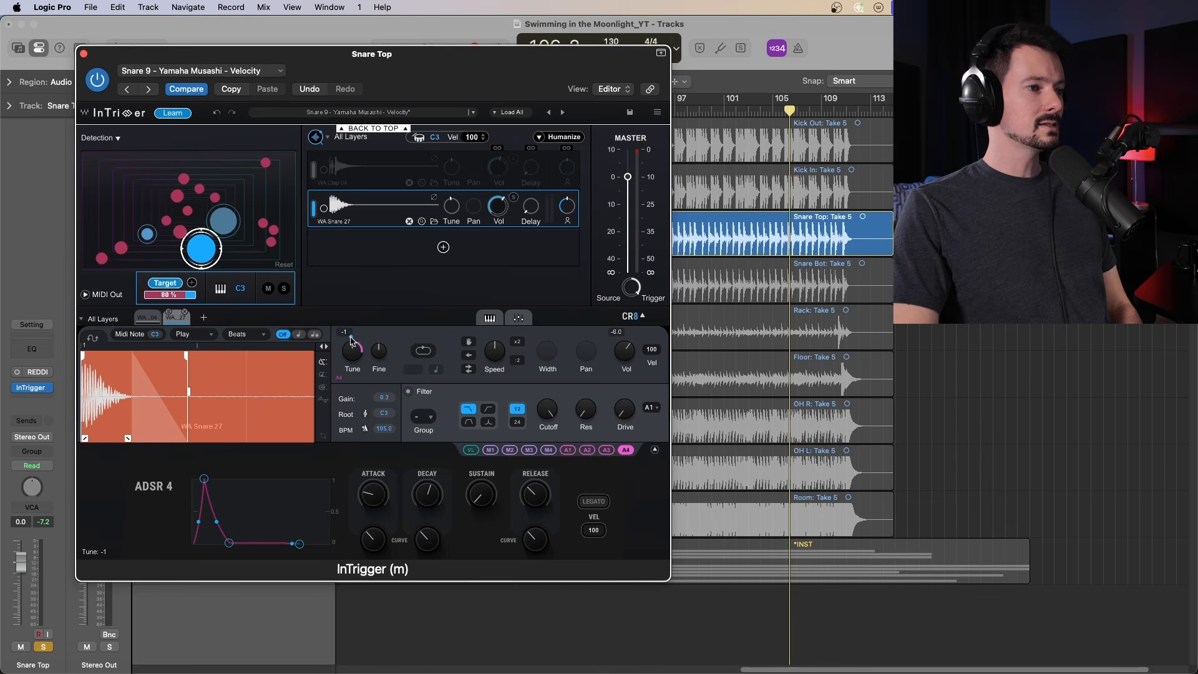
left_click(655, 450)
left_click(642, 417)
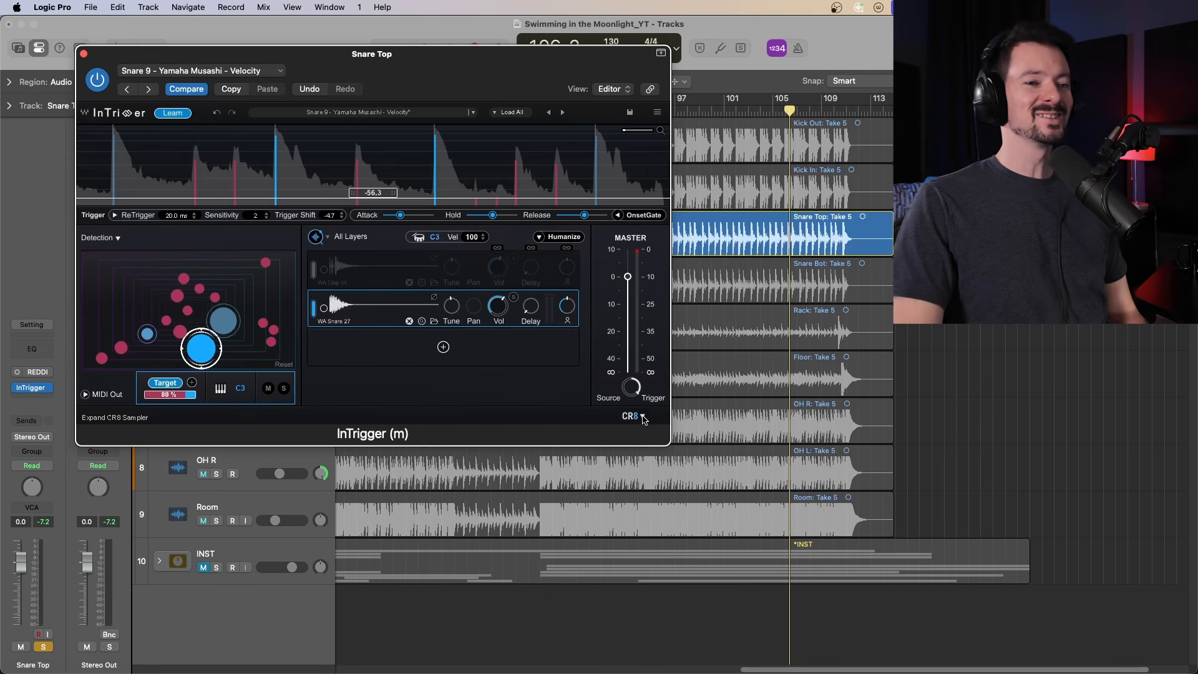
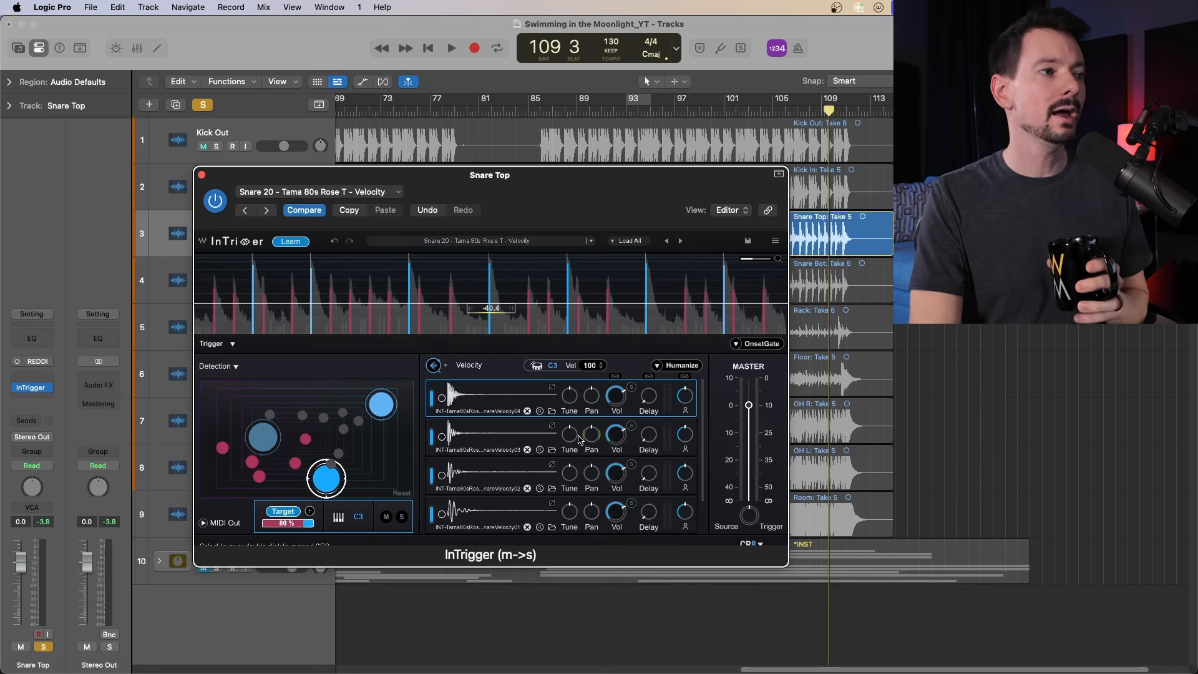
Reposition the InTrigger window and raise the Tune of the Tama 80s Velocity02 layer to 6
left_click_drag(513, 191, 748, 172)
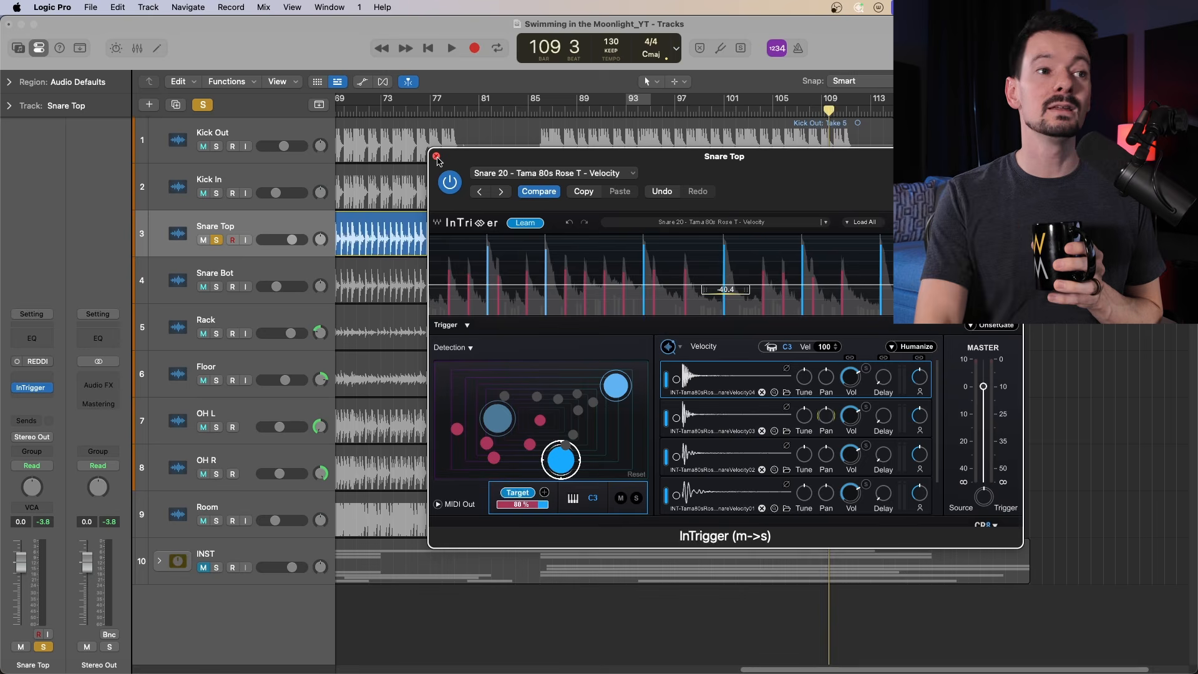
left_click_drag(824, 193, 693, 153)
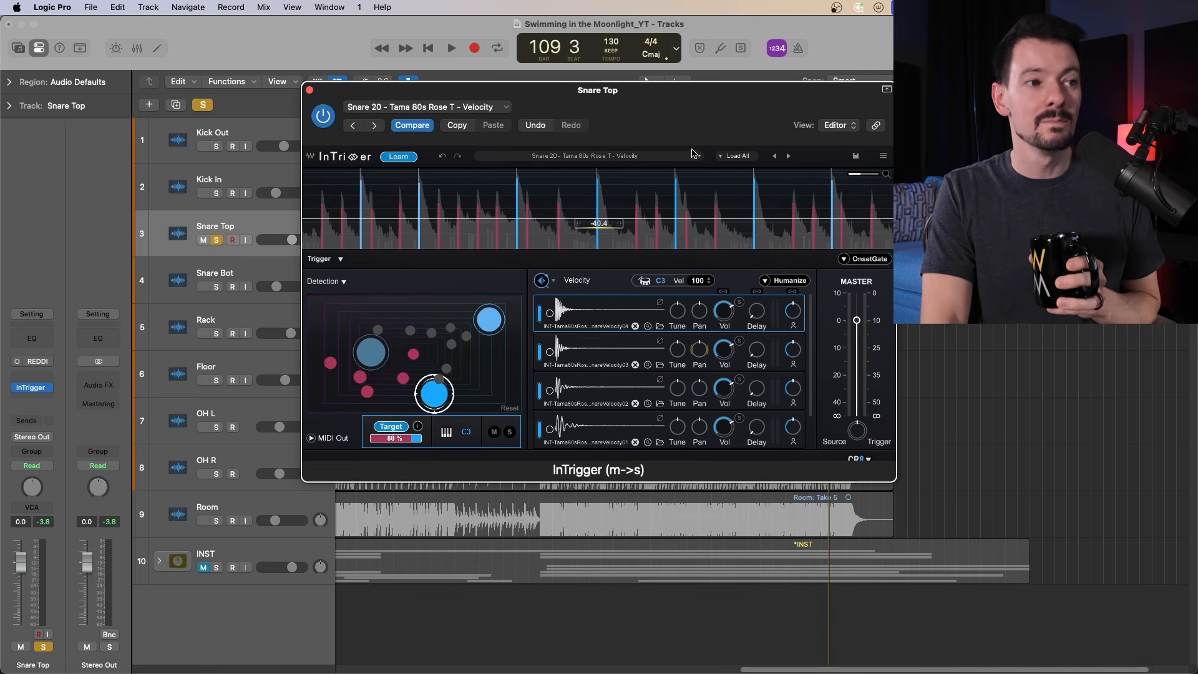
key("Delete")
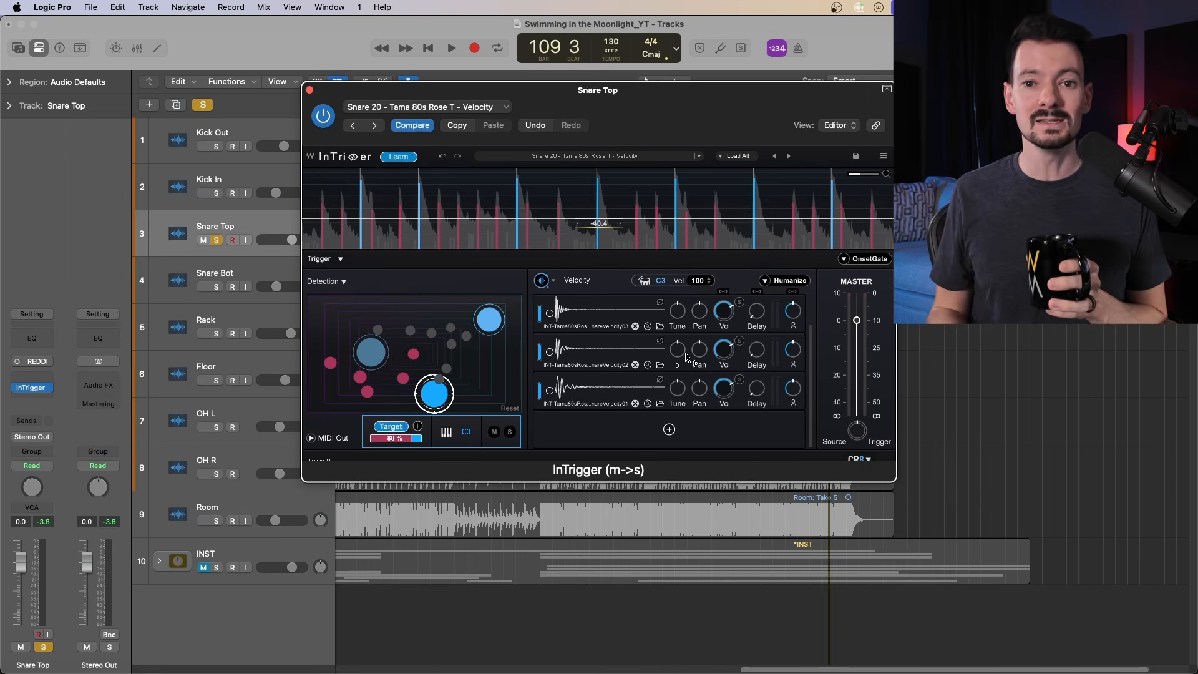
left_click_drag(680, 356, 680, 352)
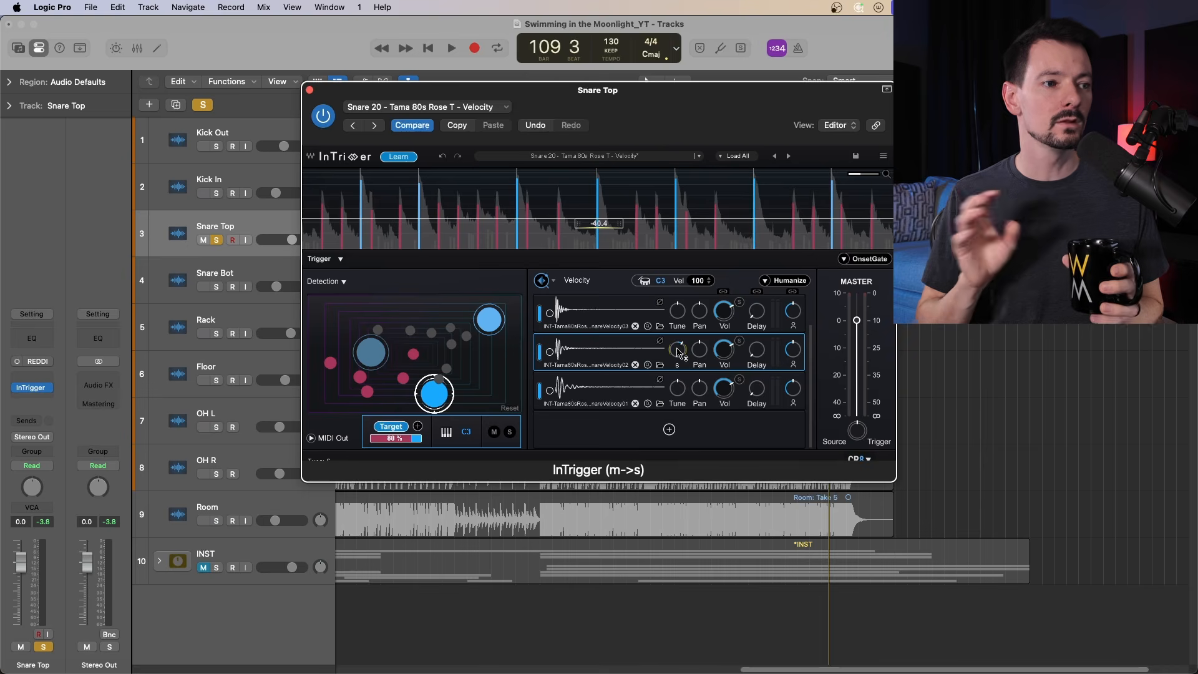
Add empty sample layers below the Tama 80s samples and delete existing velocity layers from the start of the list
left_click(668, 428)
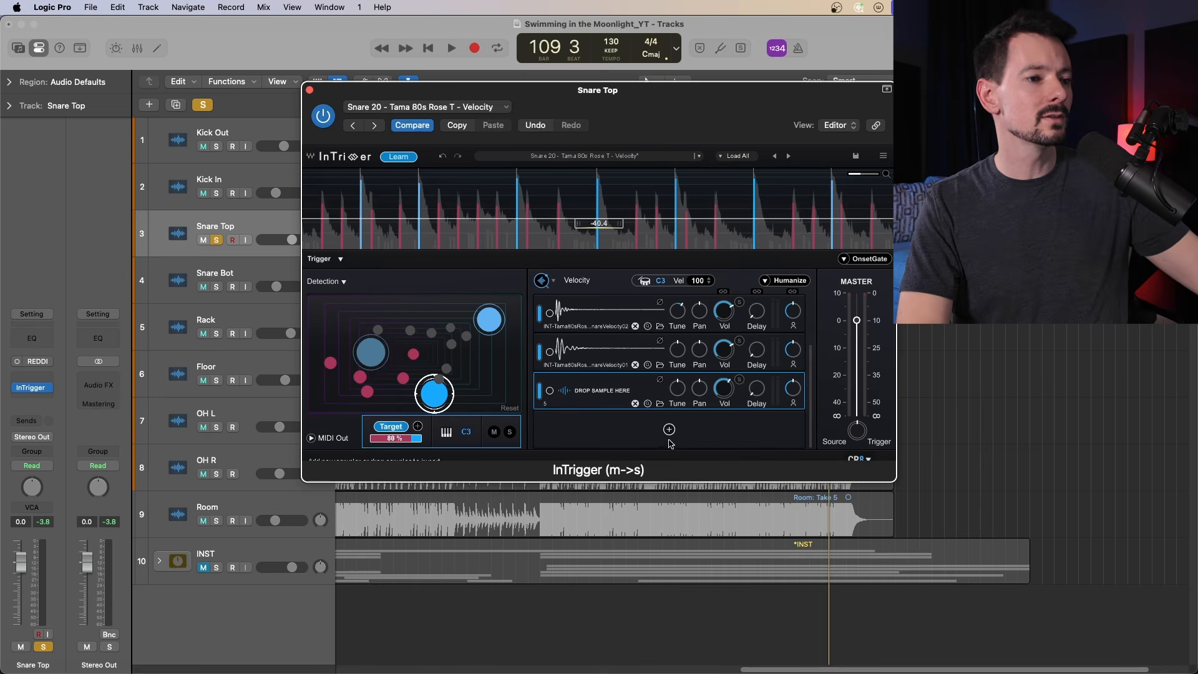
left_click(669, 429)
scroll(580, 334, "up", 3)
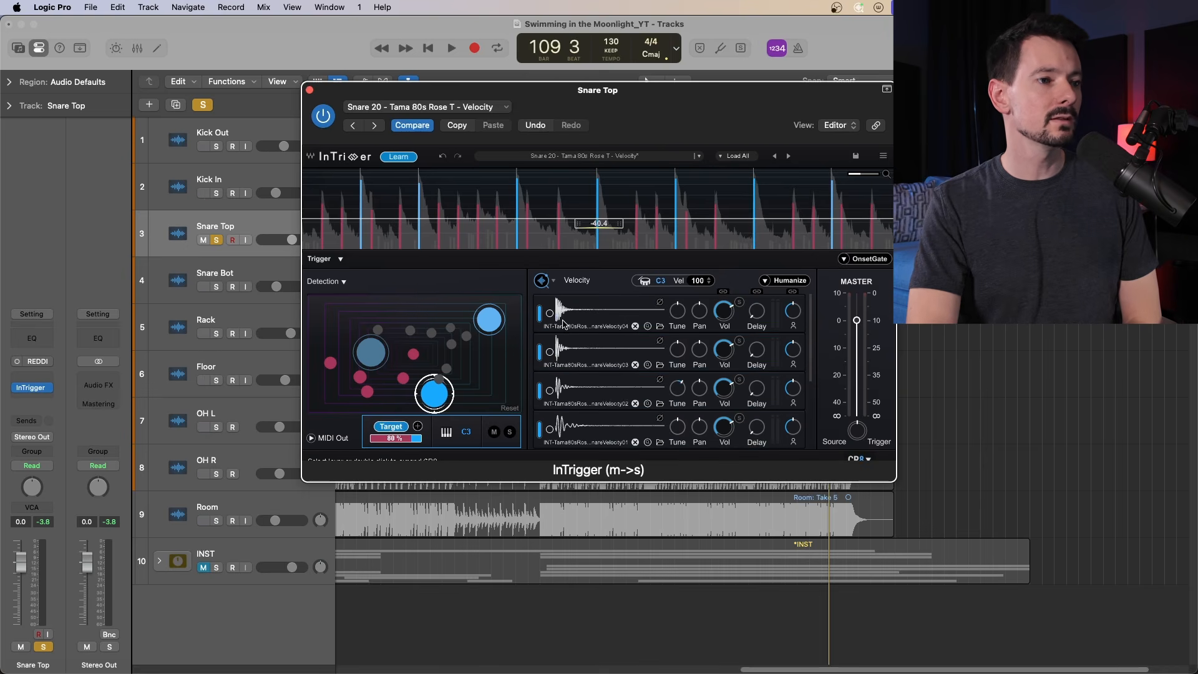
left_click(636, 327)
left_click(636, 327)
left_click(636, 326)
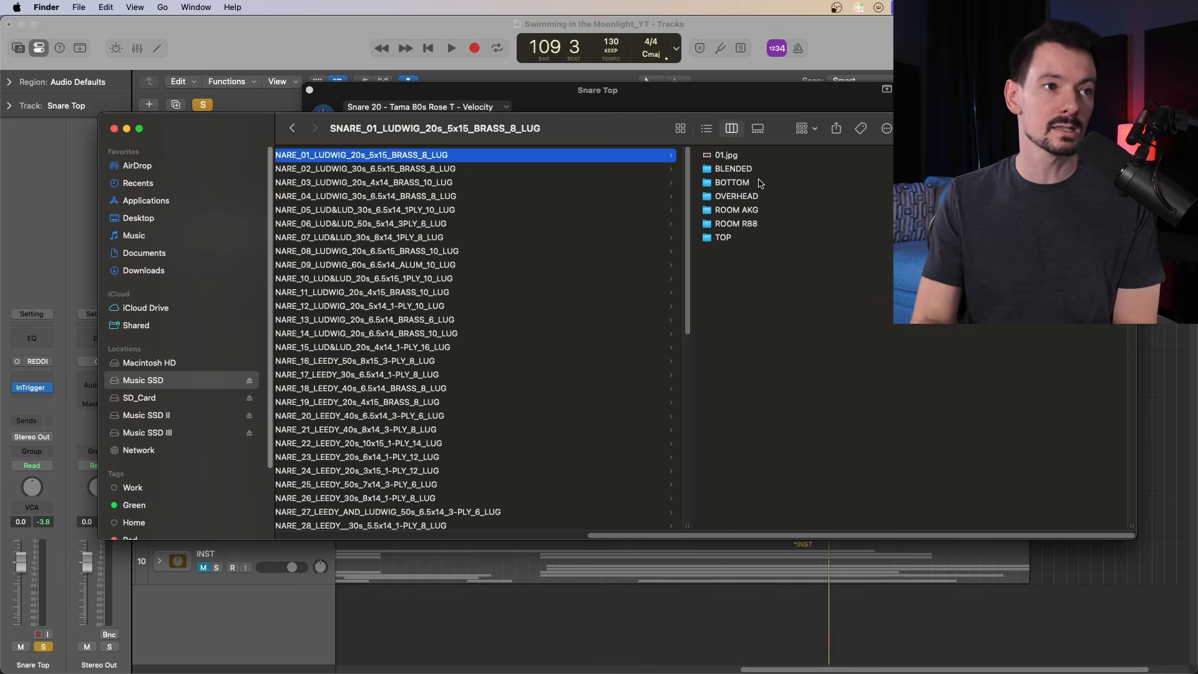
Switch to Finder and browse the SNARE_01_LUDWIG sample folders, checking BLENDED and its GHOST subfolder before opening TOP
left_click(766, 170)
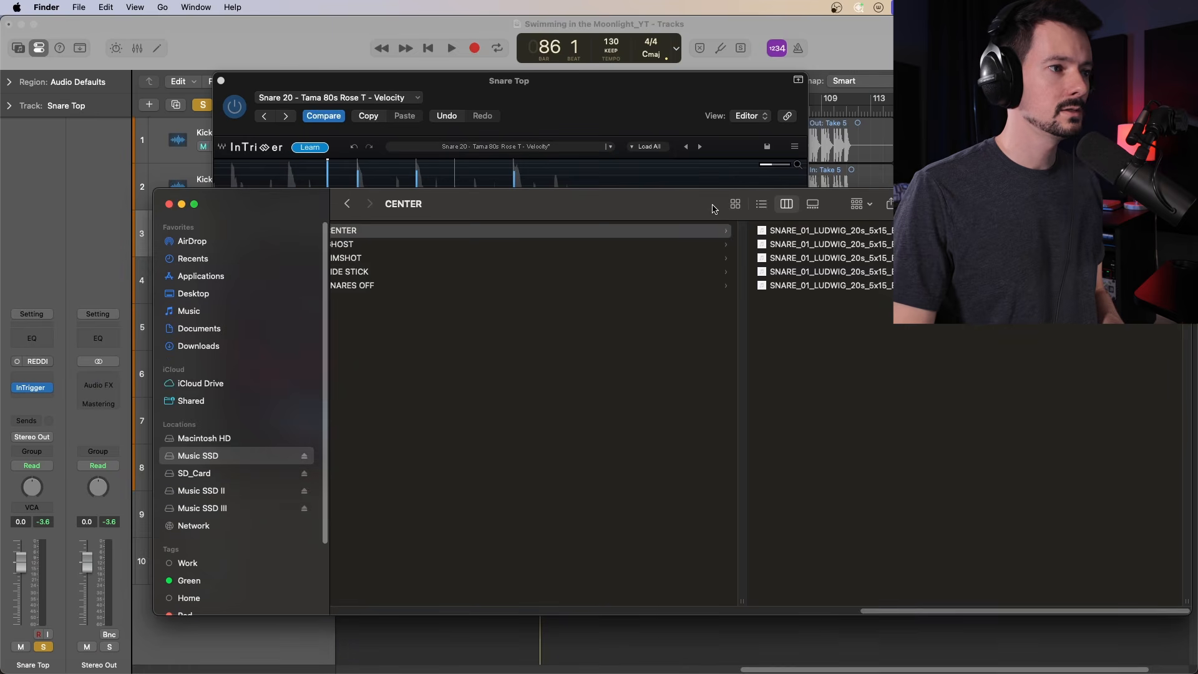
left_click(402, 244)
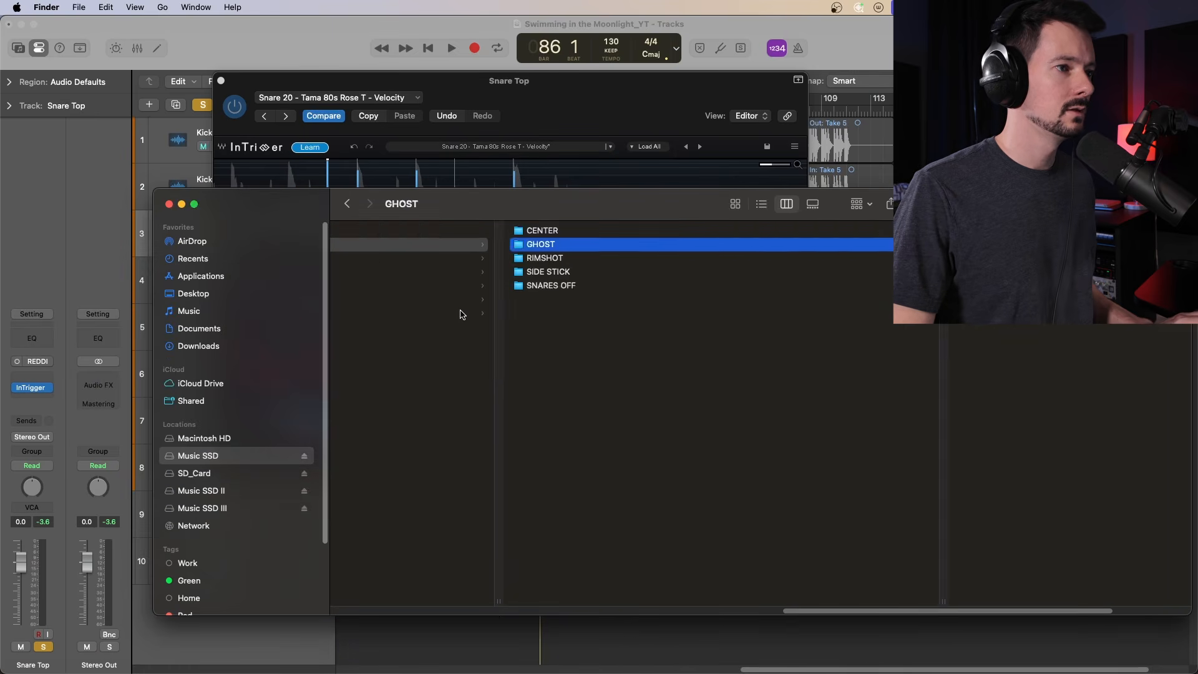
scroll(462, 315, "left", 5)
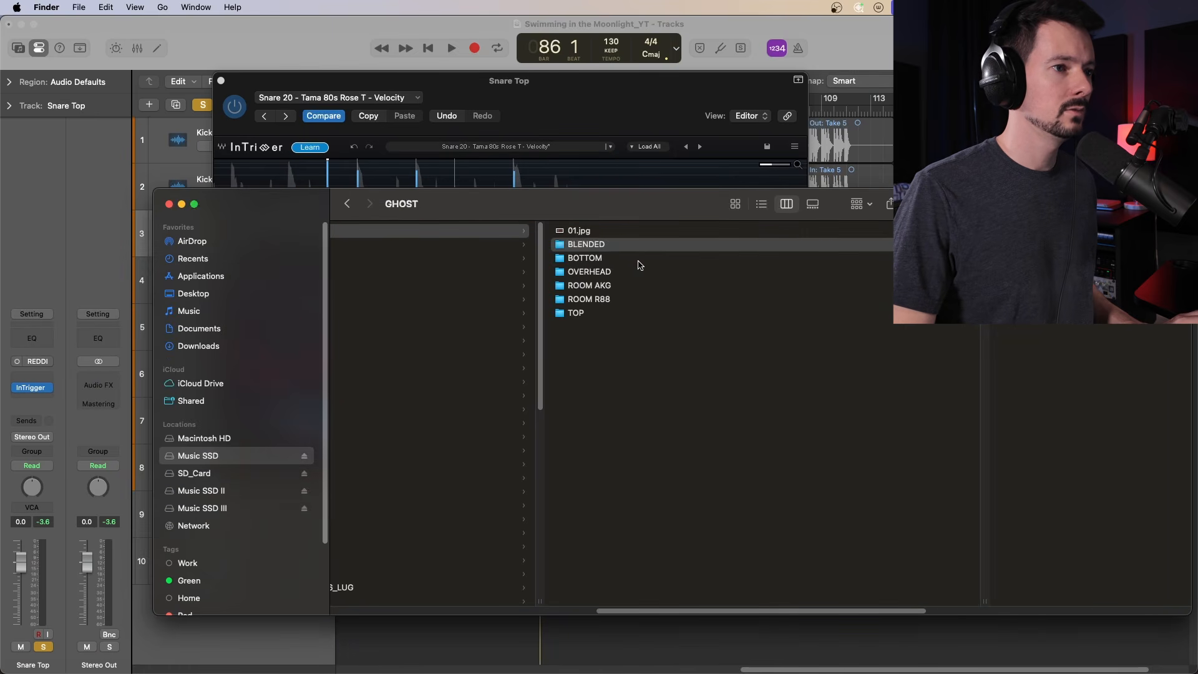
left_click(597, 311)
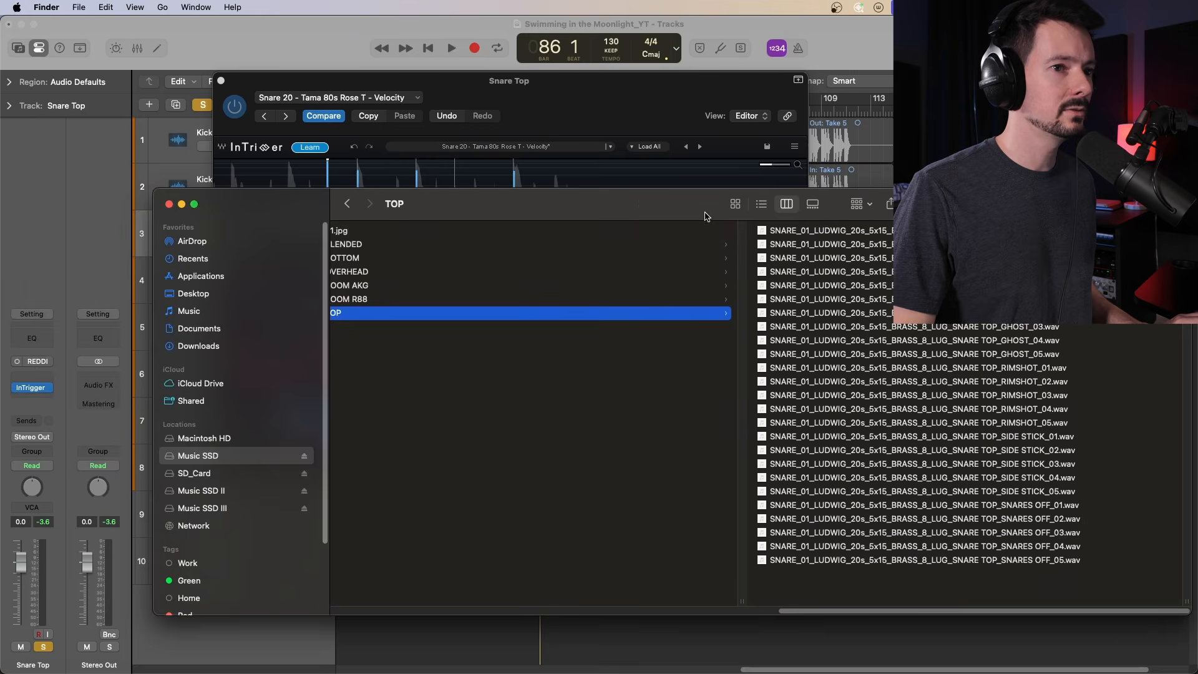
Audition the SNARE TOP_CENTER samples 01 to 05 in the TOP folder with Quick Look
left_click_drag(709, 214, 602, 234)
left_click(752, 253)
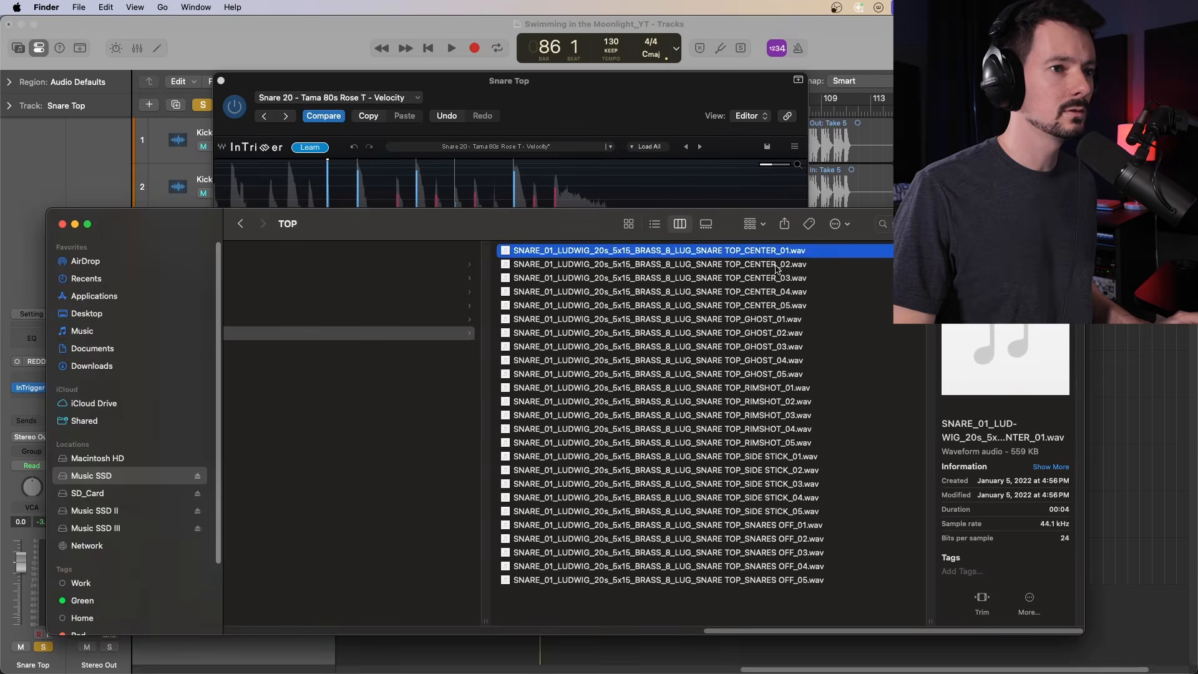
key("space")
left_click_drag(621, 259, 619, 340)
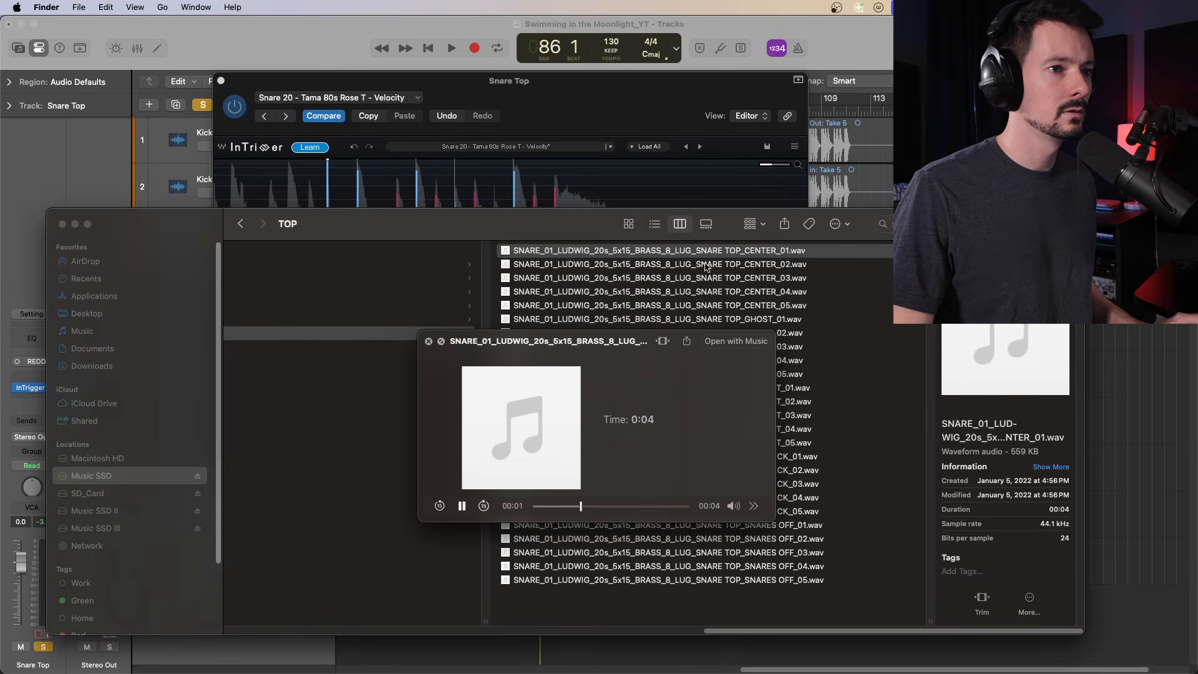
key("Down")
key("Down")
key("Down")
key("Down")
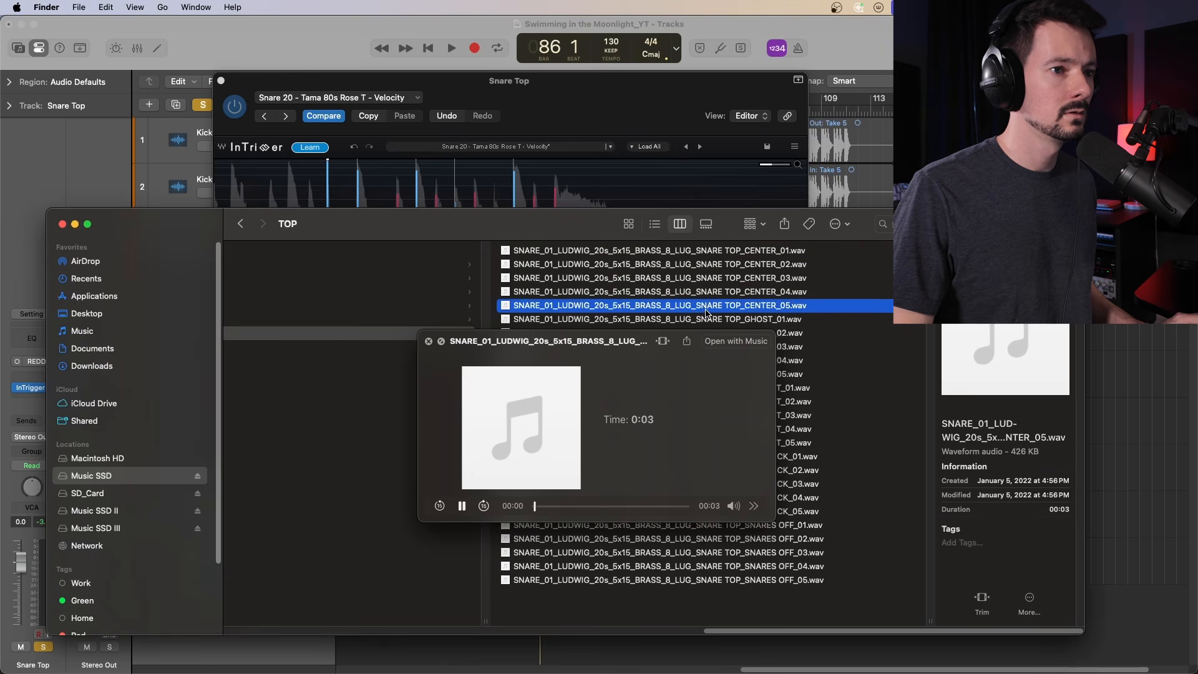
key("Up")
key("Up")
key("Up")
key("Up")
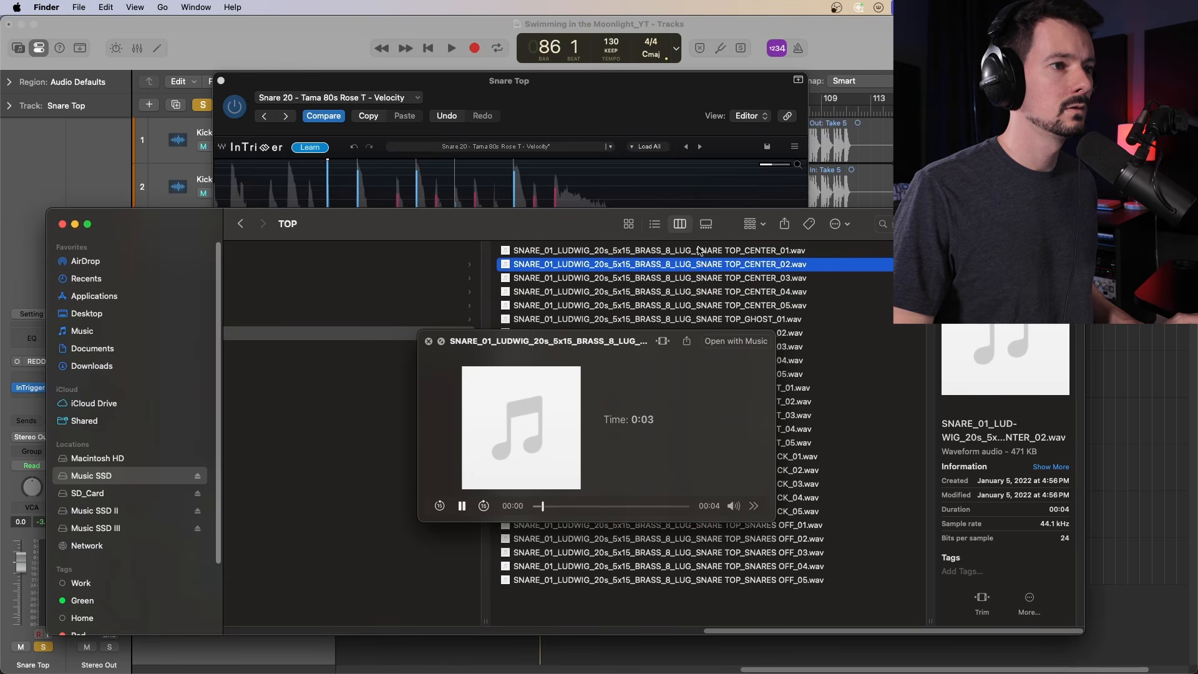
Load SNARE TOP_CENTER_01.wav into the empty InTrigger layer and add SNARE TOP_CENTER_02.wav as a new layer below it
left_click_drag(571, 227, 876, 480)
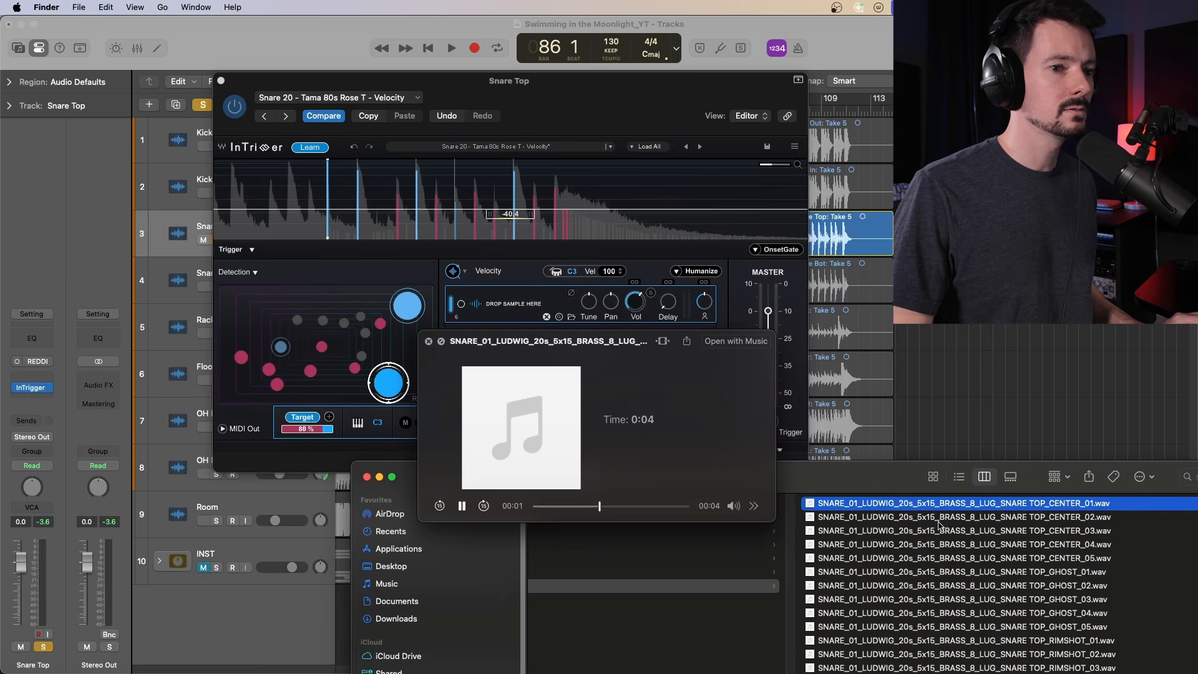
left_click_drag(644, 348, 247, 396)
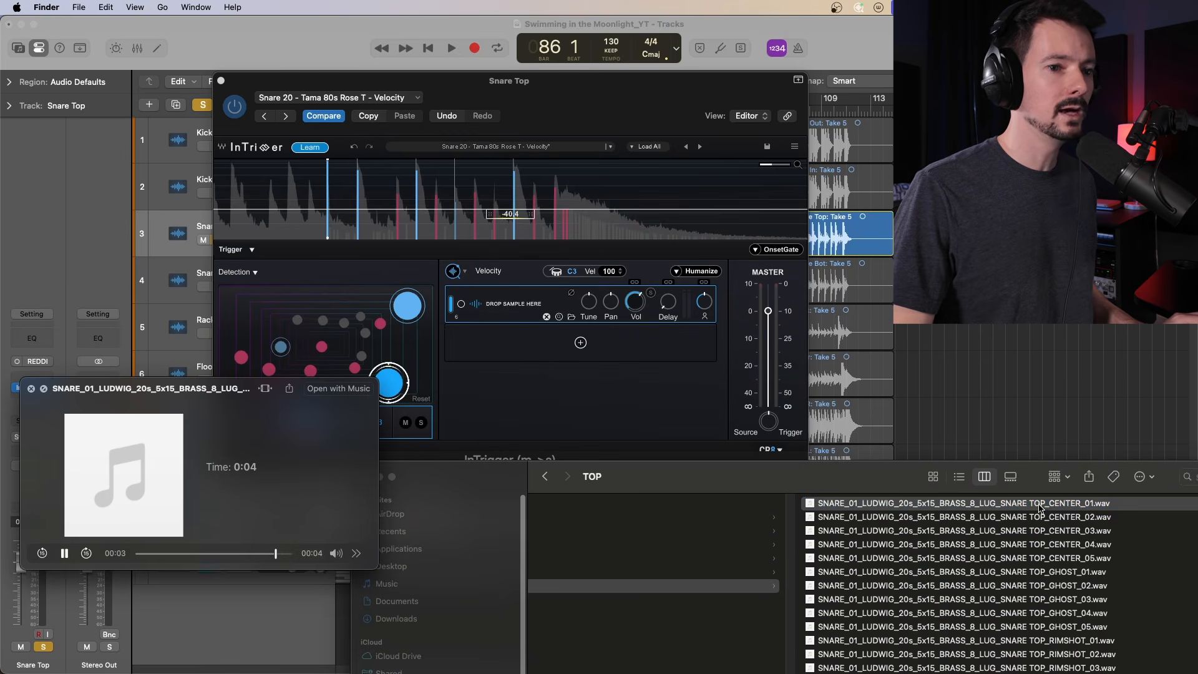
left_click_drag(1041, 506, 538, 315)
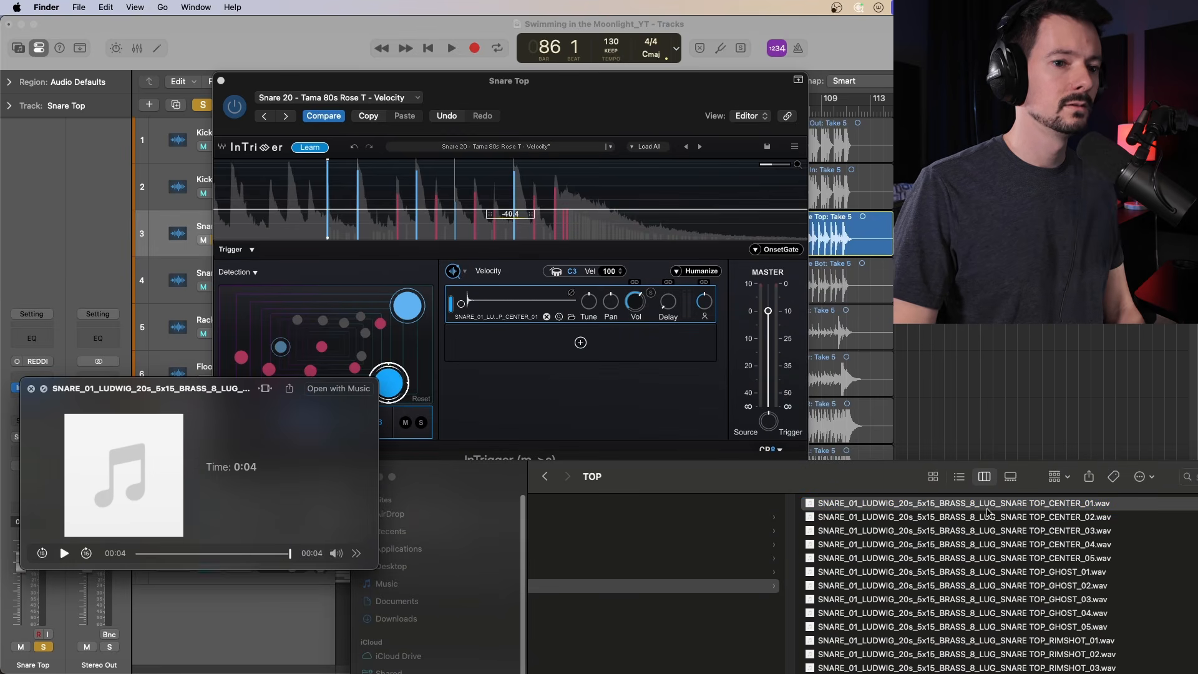
left_click(991, 506)
left_click_drag(993, 518, 604, 342)
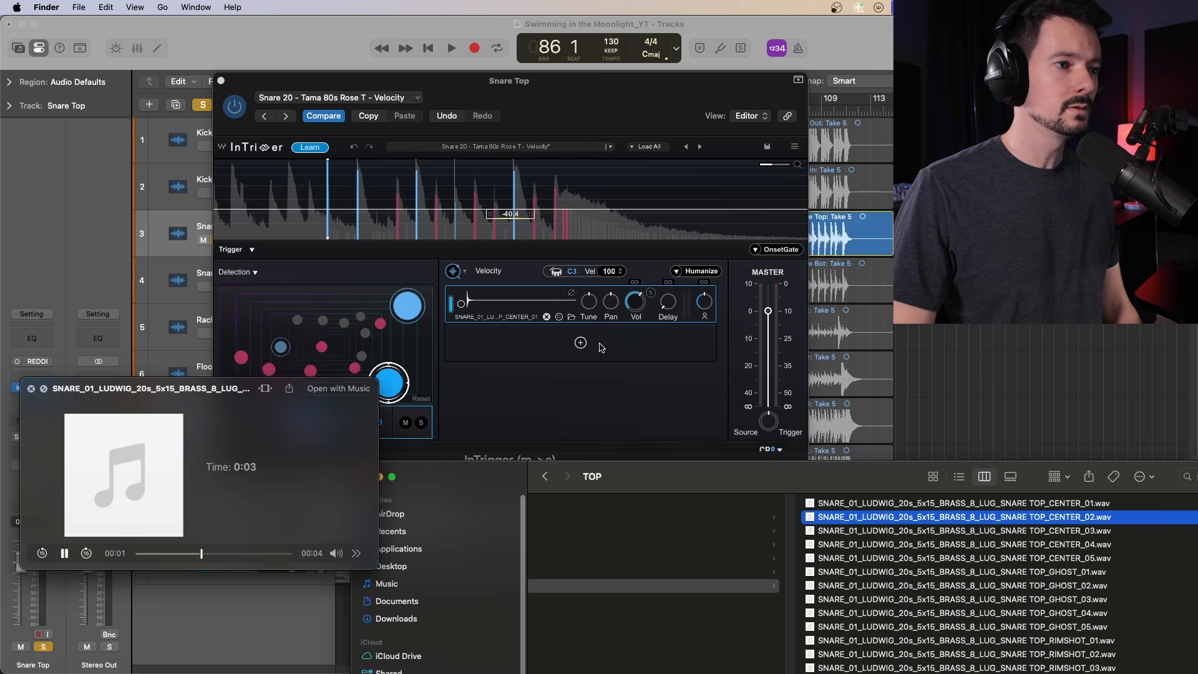
Open the BOTTOM sample folder and add the first two SNARE BTM_CENTER samples as further InTrigger layers
left_click_drag(902, 481, 864, 222)
left_click_drag(990, 626, 800, 624)
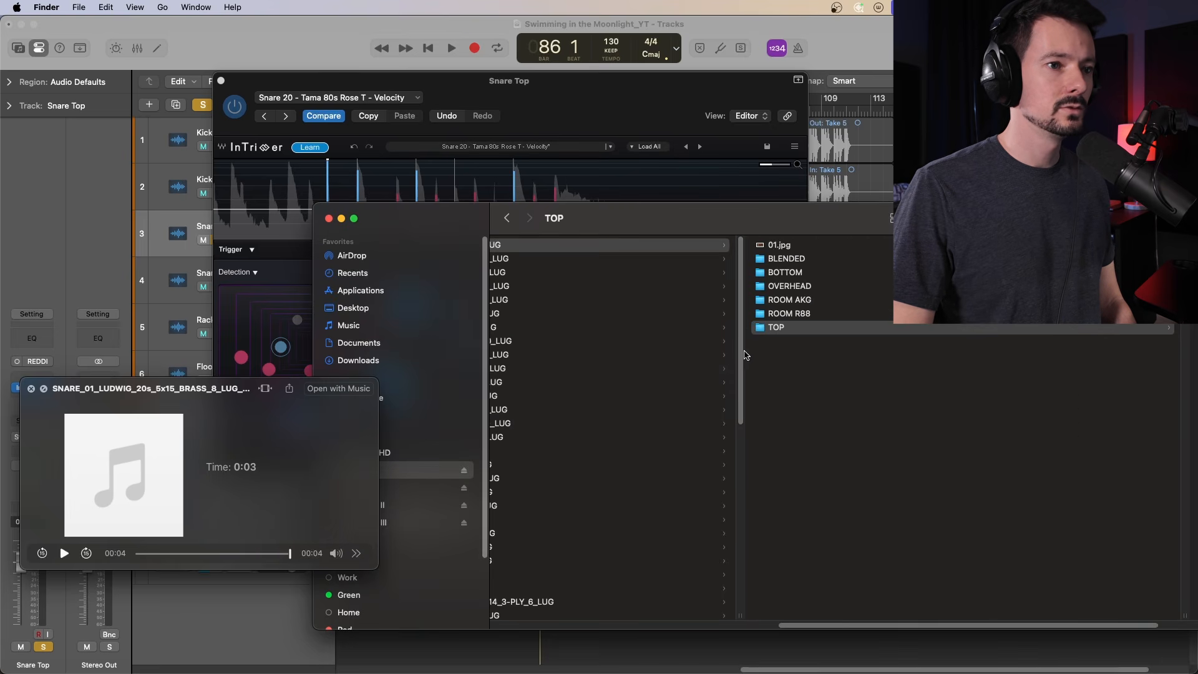
left_click(799, 272)
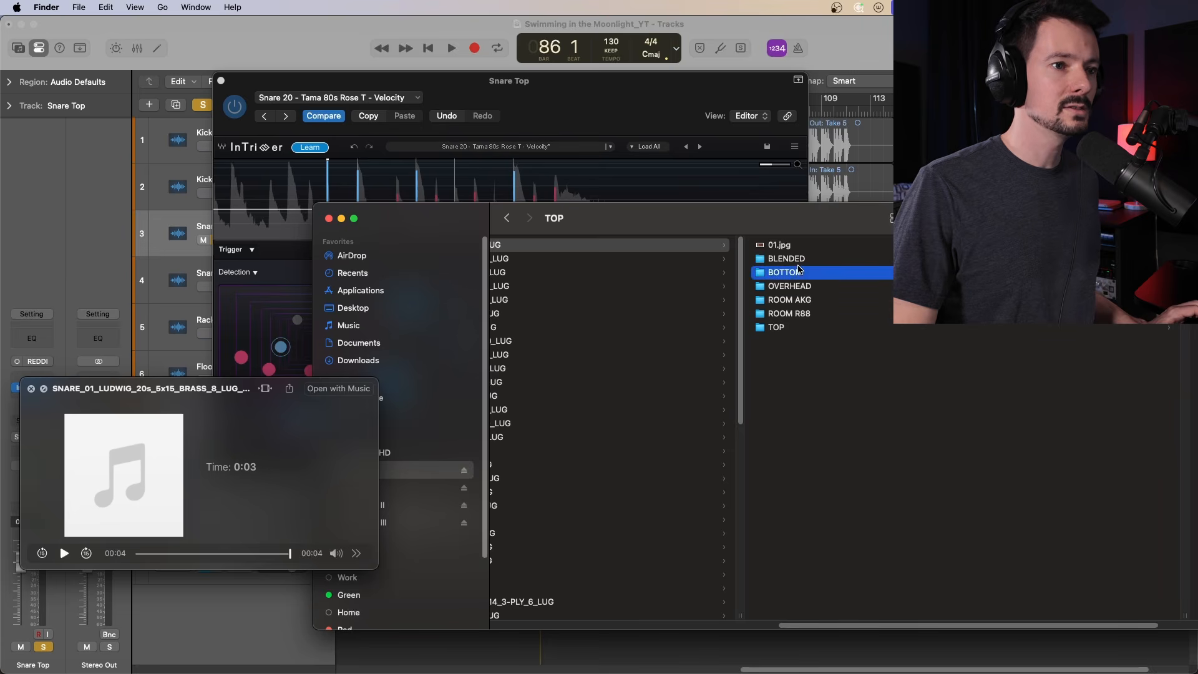
key("Right")
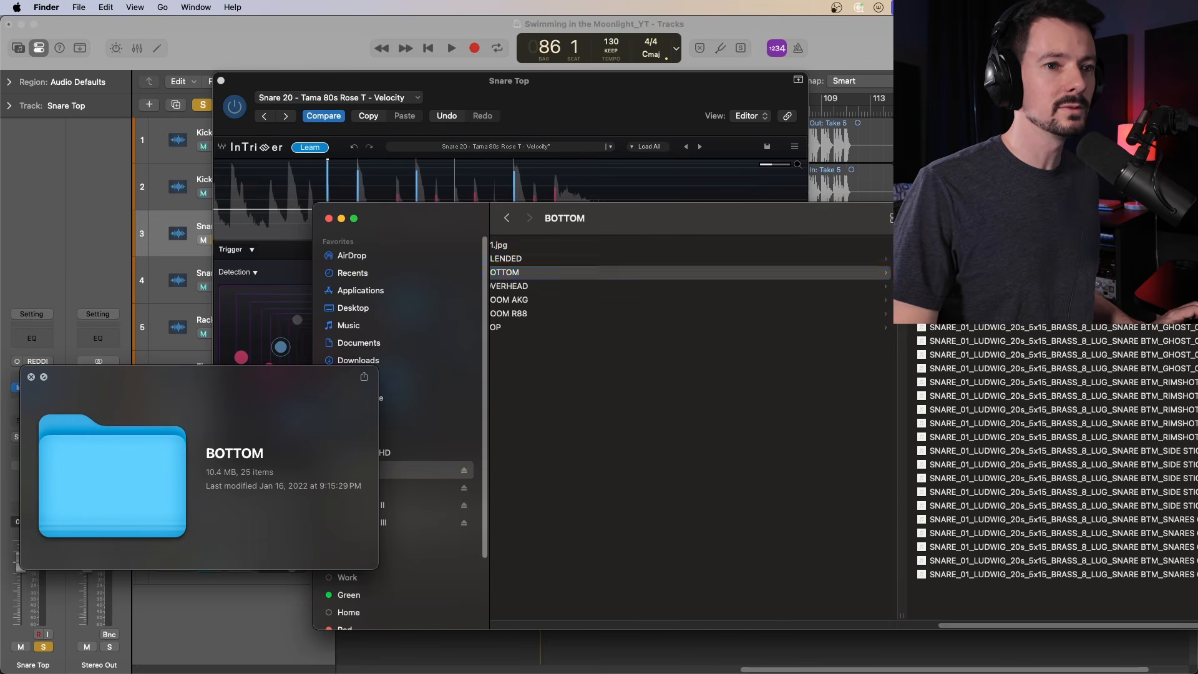
left_click_drag(612, 224, 525, 485)
left_click_drag(866, 507, 499, 384)
left_click(850, 521)
left_click_drag(850, 523, 580, 420)
Open the OVERHEAD sample folder beside the InTrigger layer list and preview SNARE OH_CENTER_01.wav
left_click_drag(610, 483, 771, 206)
scroll(792, 362, "left", 10)
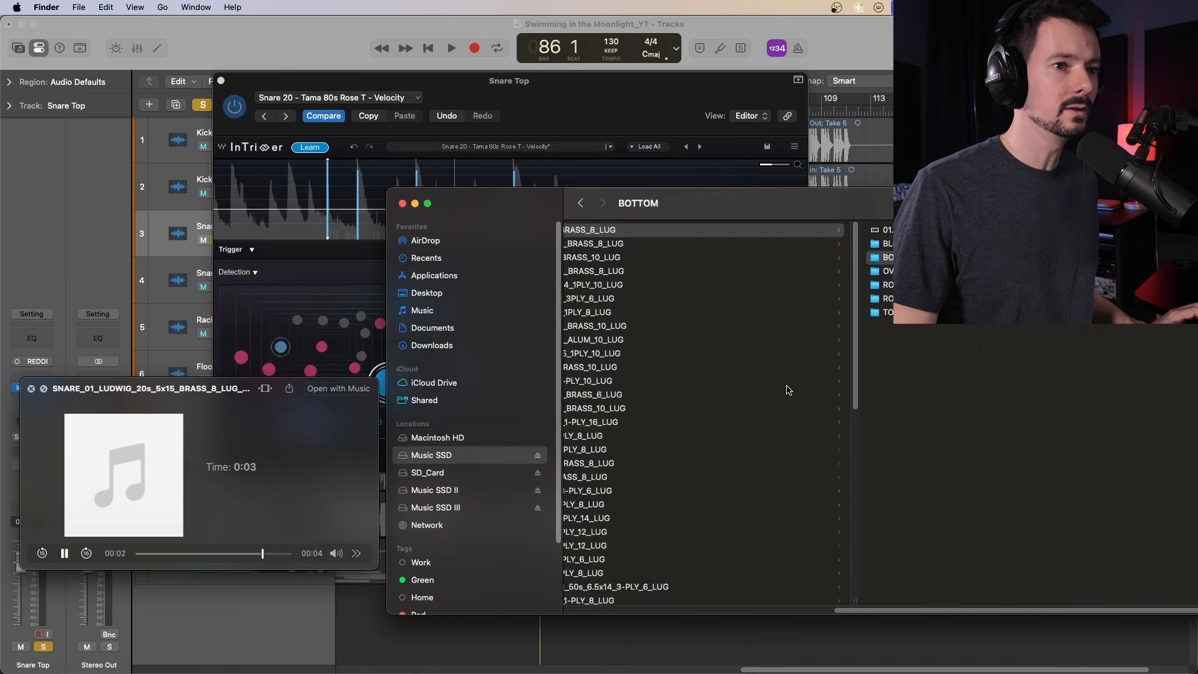
left_click(636, 273)
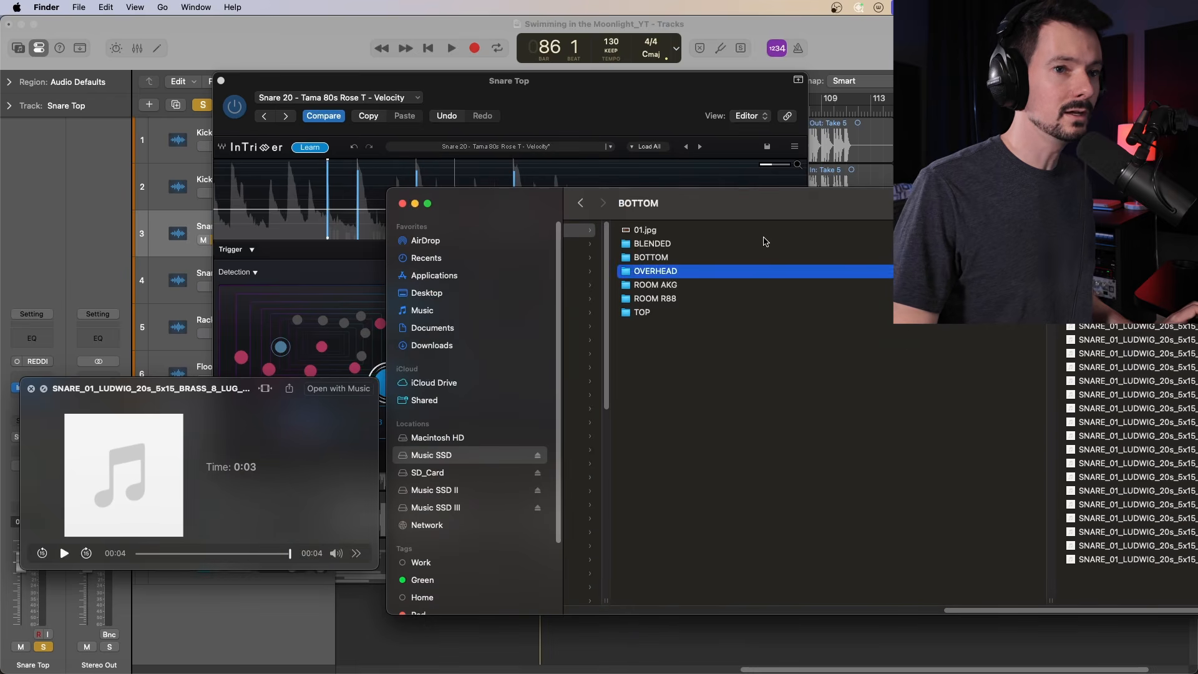
left_click_drag(762, 219, 617, 415)
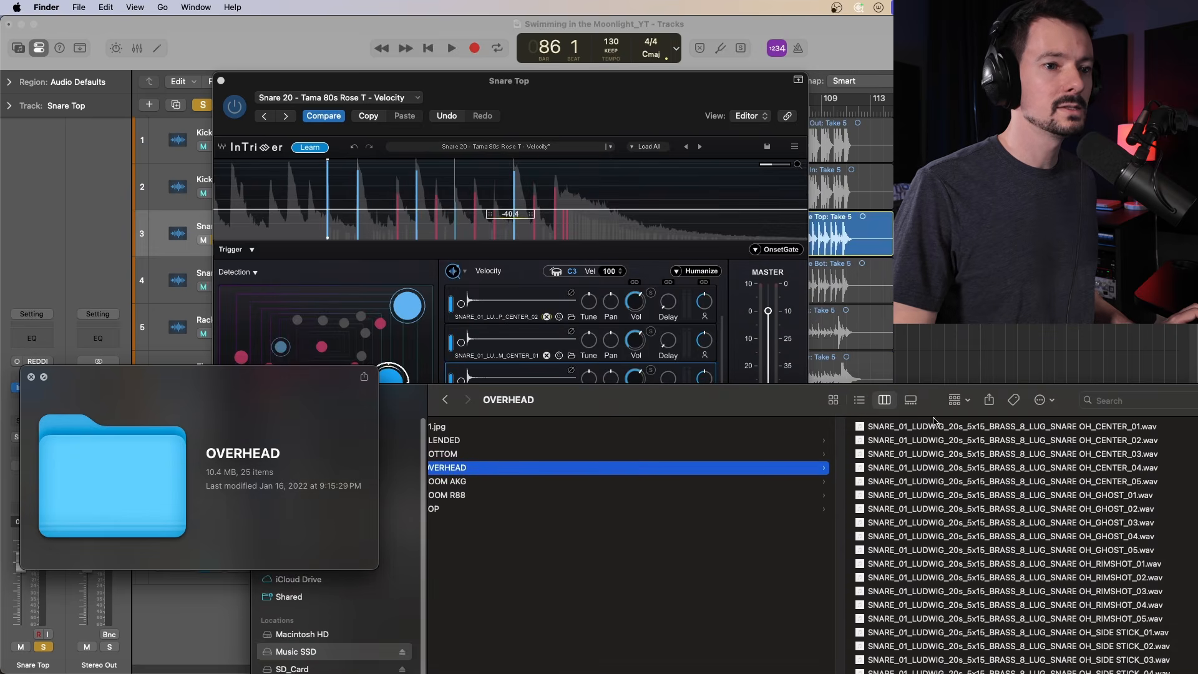
key("Right")
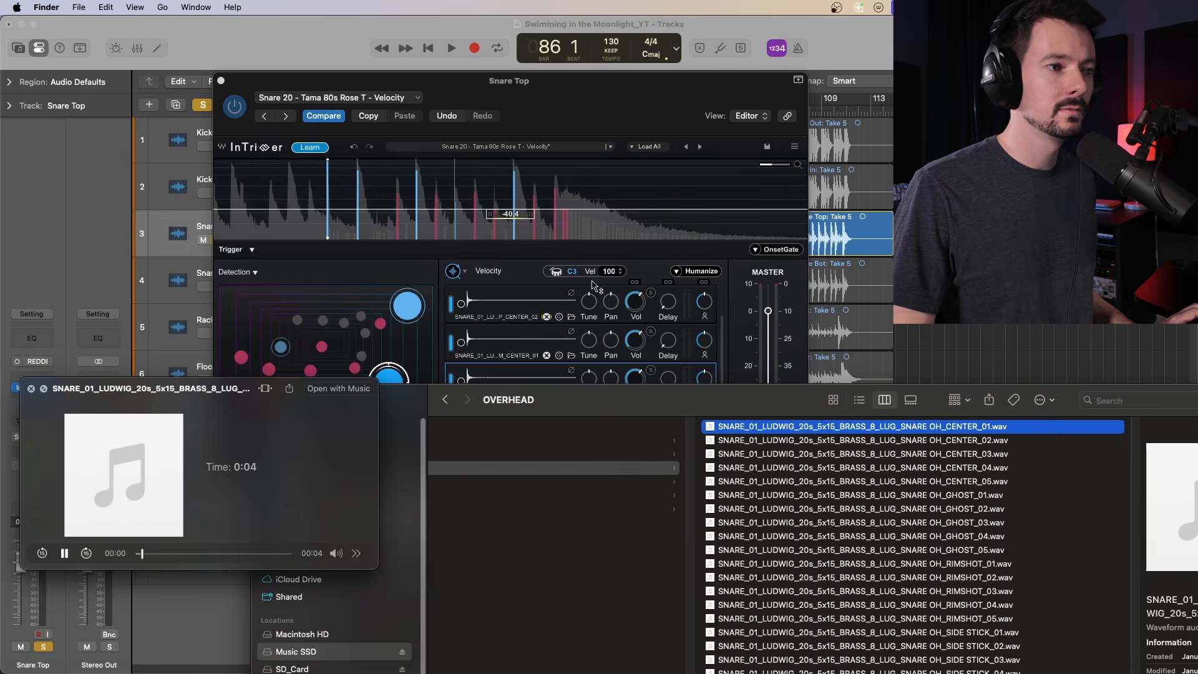
Delete the TOP and BTM CENTER_02 layers, keeping only one sample per microphone position
left_click(548, 339)
left_click(547, 395)
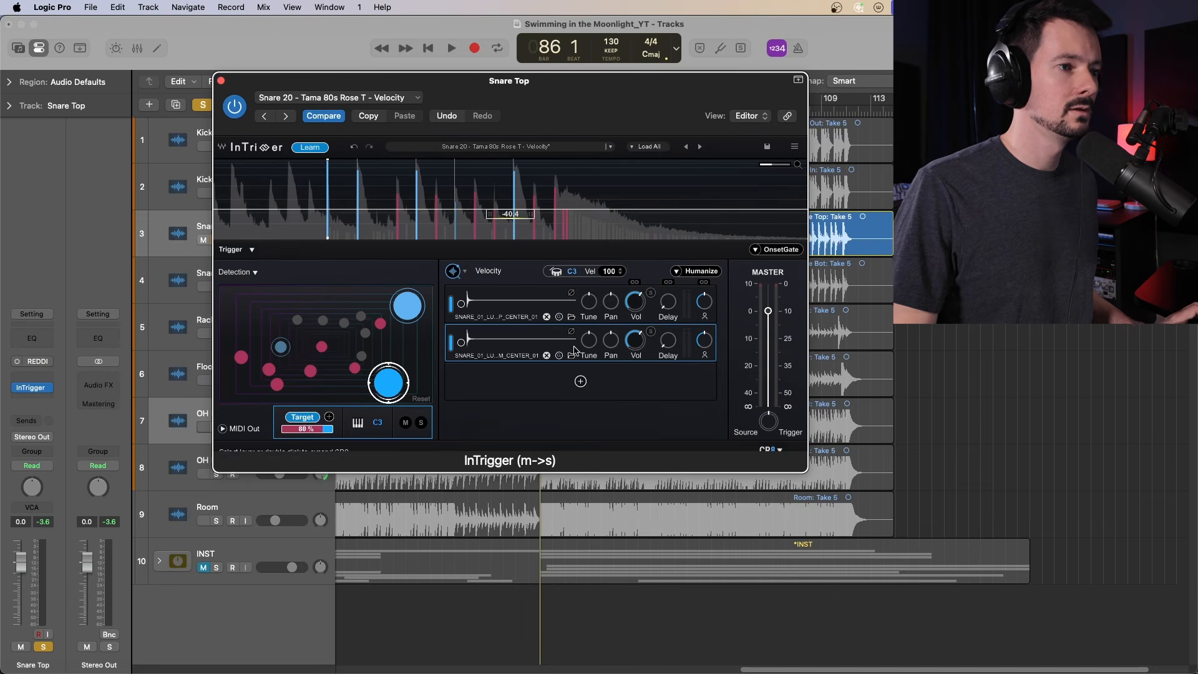
Switch back to Finder and add SNARE OH_CENTER_01.wav as a third InTrigger layer
mouse_move(82, 670)
left_click(48, 649)
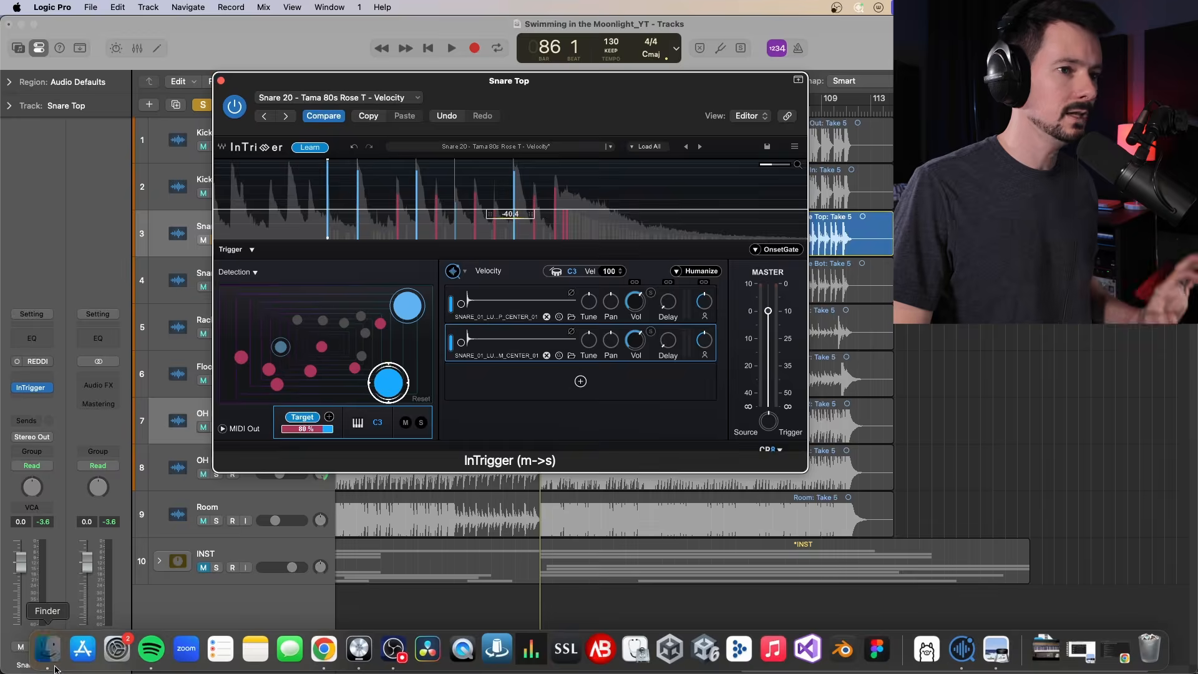
left_click_drag(701, 392, 701, 463)
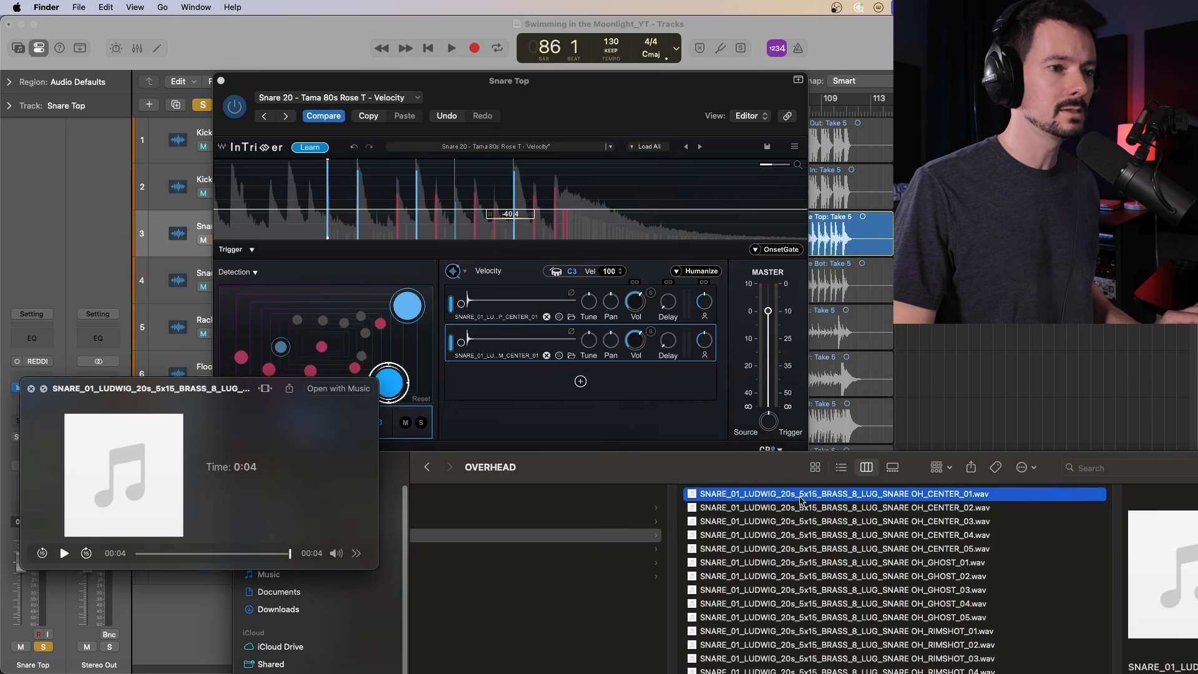
left_click_drag(801, 500, 565, 402)
Open the ROOM AKG sample folder and add ROOM 451 LR_CENTER_01.wav as the fourth InTrigger layer
left_click_drag(626, 467, 615, 302)
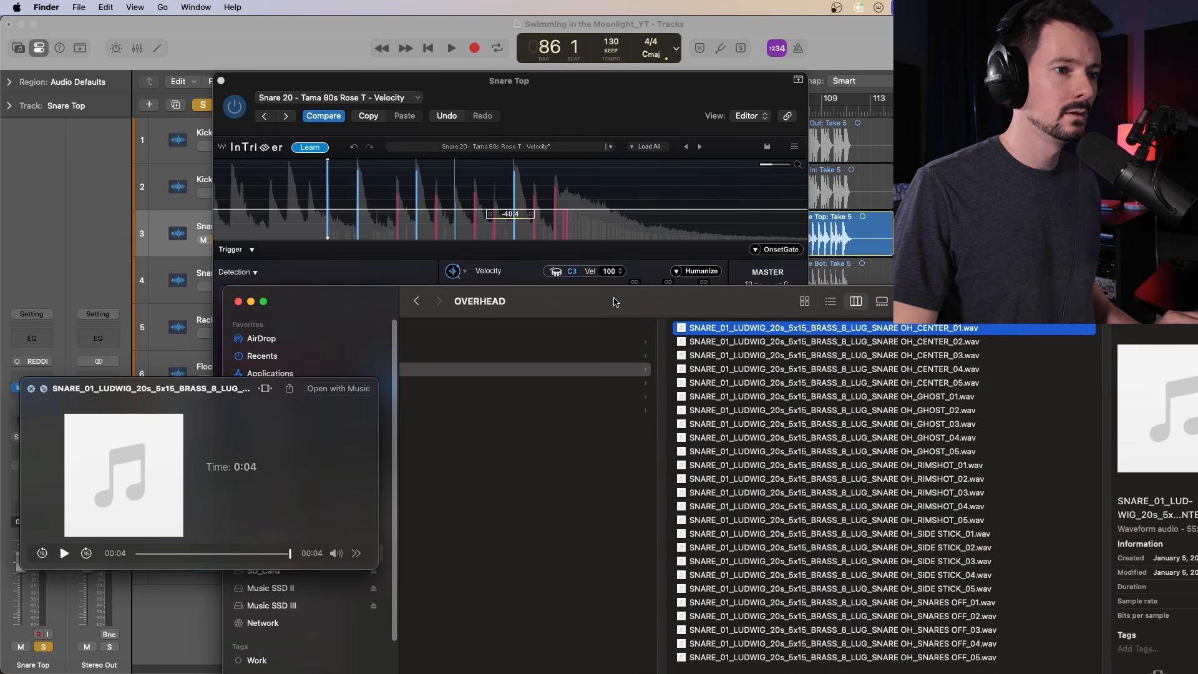
scroll(624, 375, "left", 5)
left_click(718, 385)
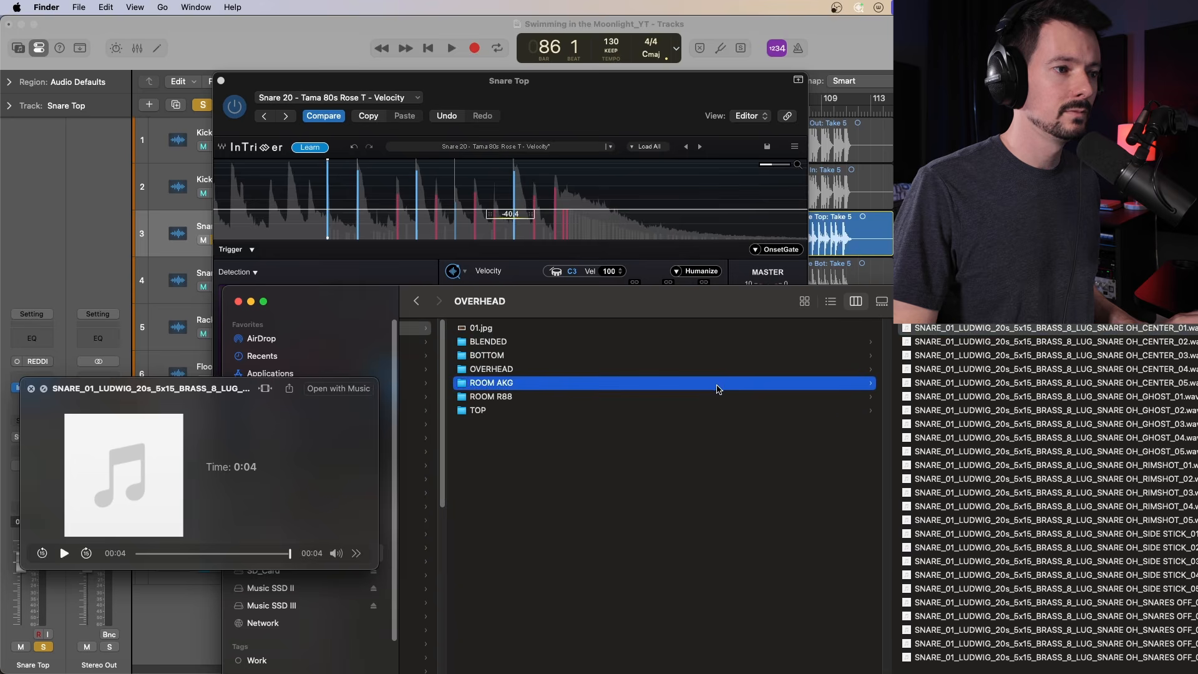
left_click(950, 329)
left_click_drag(673, 300, 726, 492)
left_click_drag(805, 520, 573, 425)
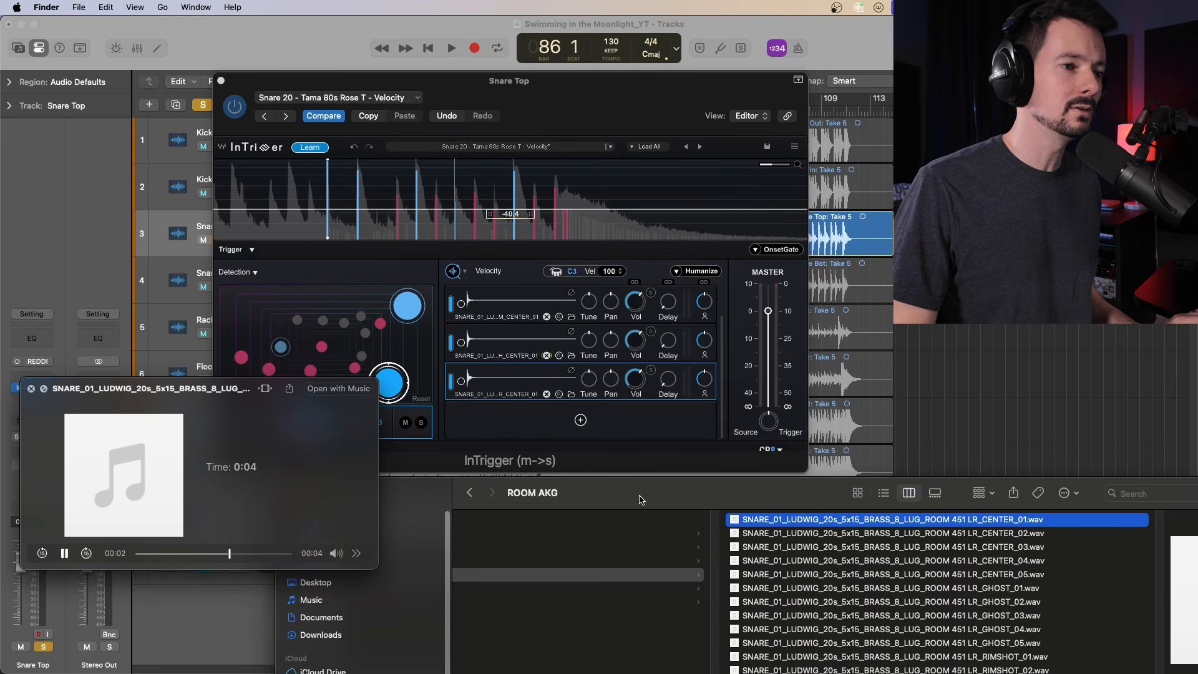
Open the ROOM R88 sample folder and add ROOM R88 LR_CENTER_01.wav as the fifth InTrigger layer
left_click_drag(642, 500, 716, 221)
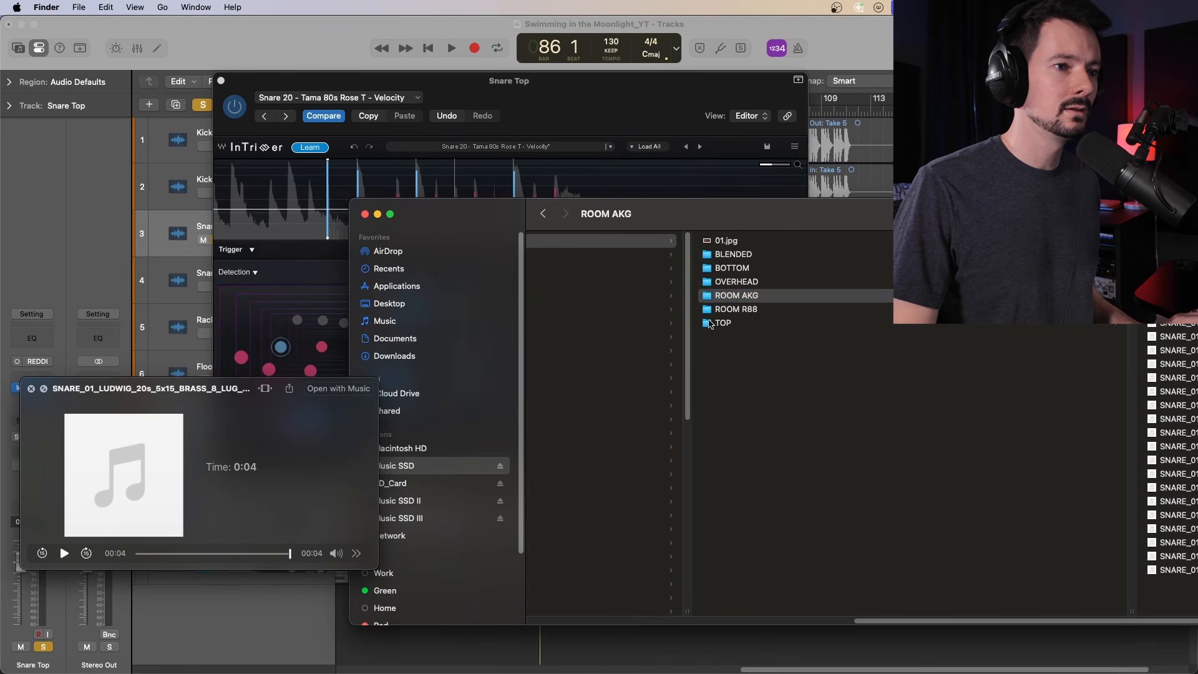
left_click(724, 309)
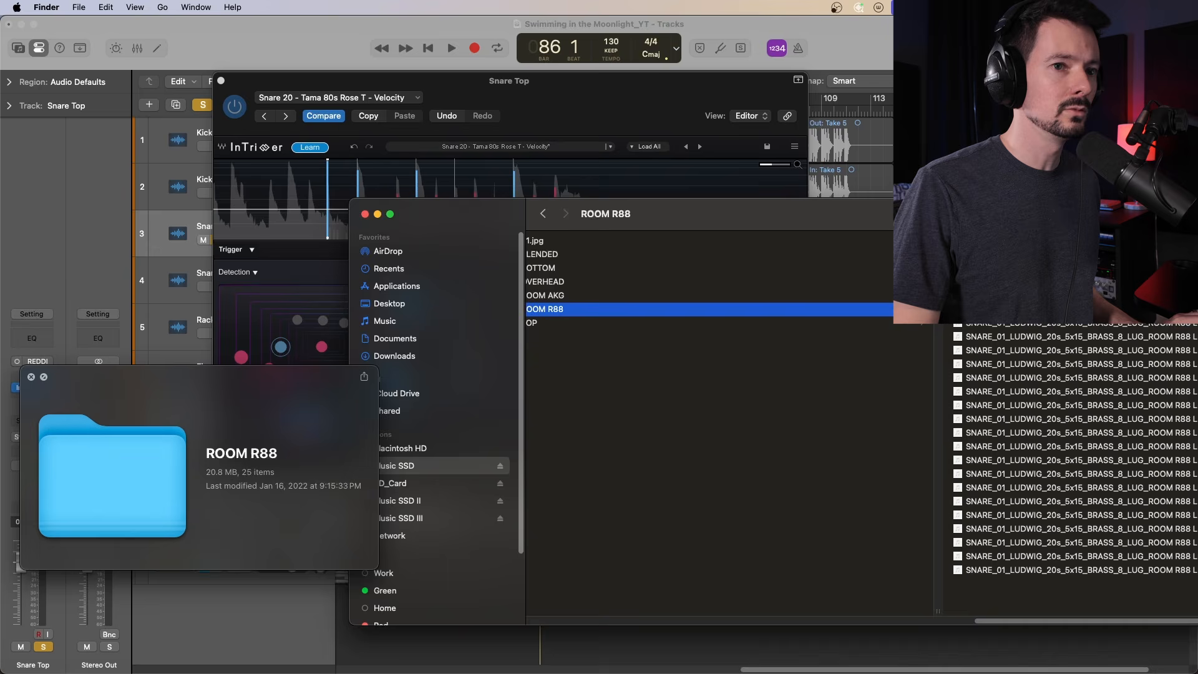
left_click_drag(775, 225, 662, 556)
left_click(969, 448)
left_click_drag(732, 582, 581, 431)
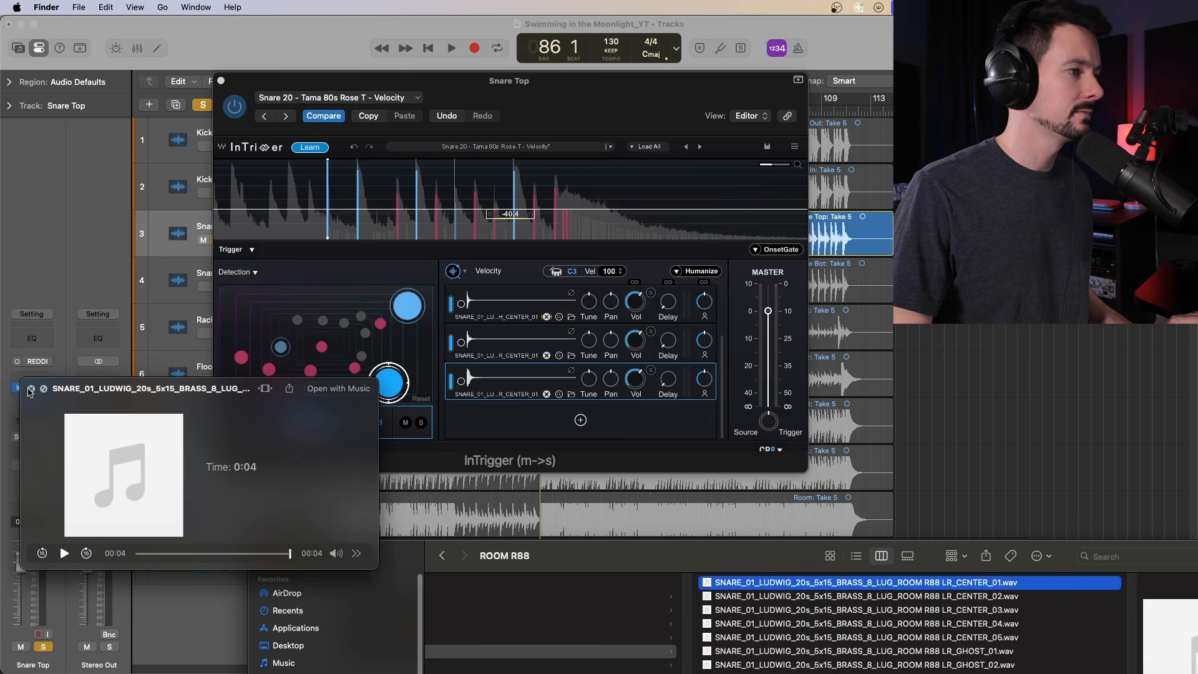
Dismiss the sample preview and Finder window, and switch the InTrigger layer playback mode from Velocity to All Layers
key("space")
left_click(263, 556)
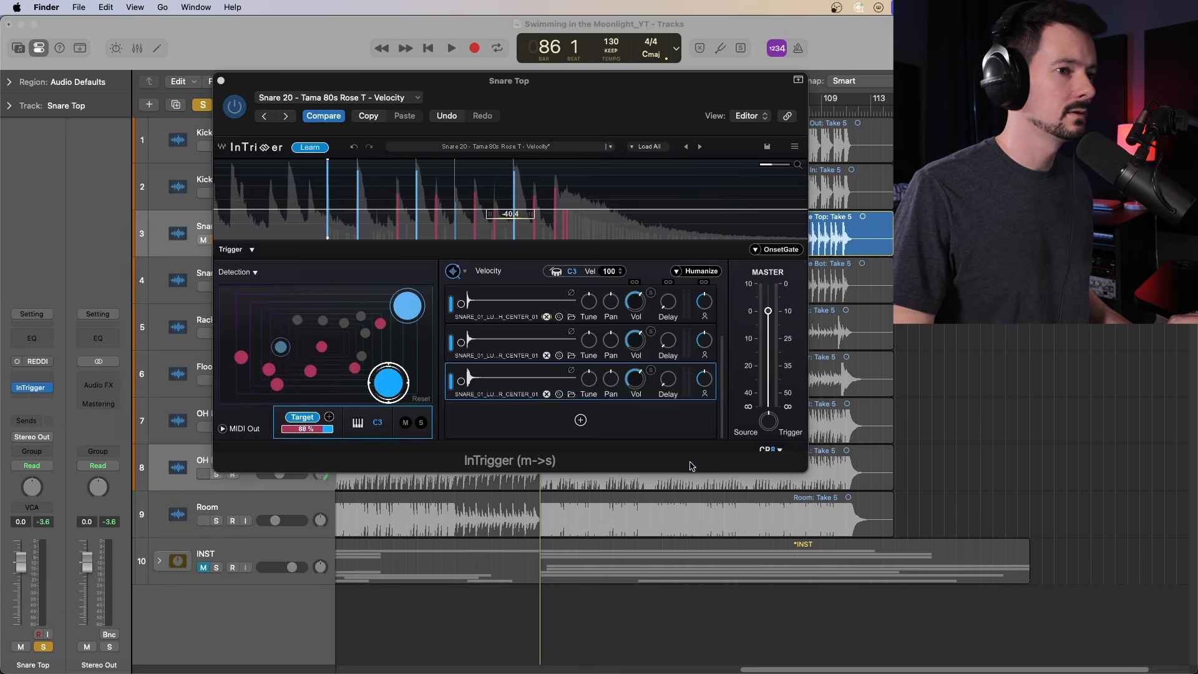
left_click(723, 399)
left_click_drag(722, 382, 722, 329)
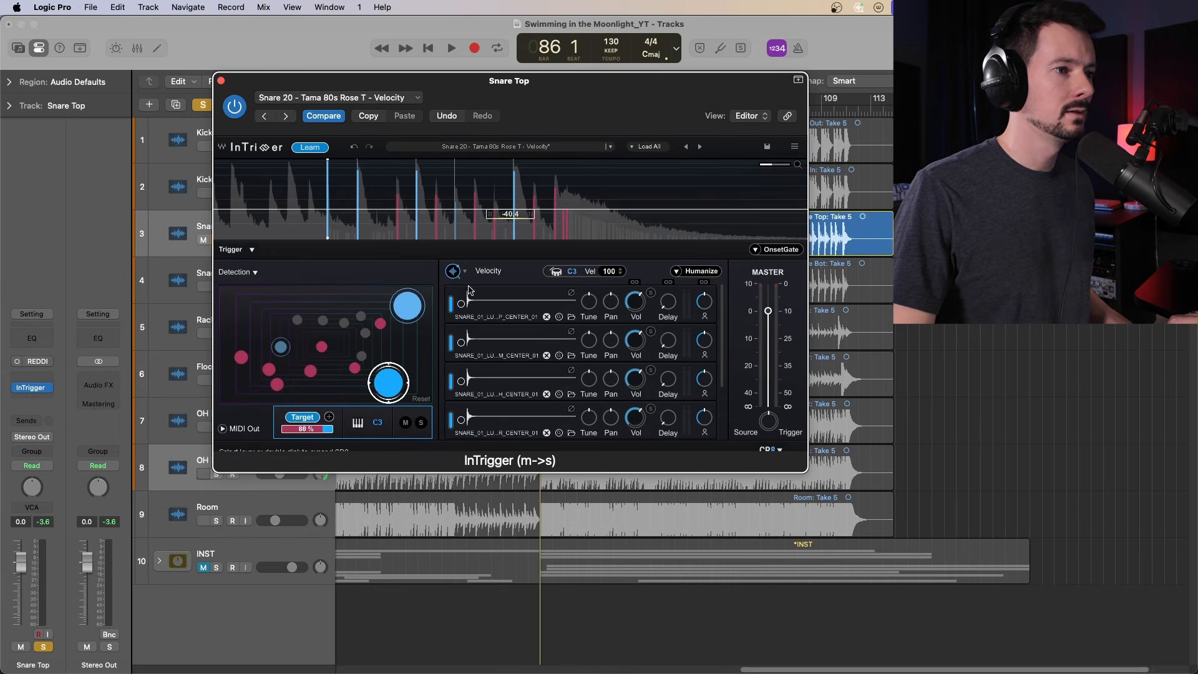
left_click(488, 272)
Play back the Snare Top track, reposition the InTrigger window, and expand the CR8 section to its layer mixer
left_click_drag(607, 81, 699, 120)
key("space")
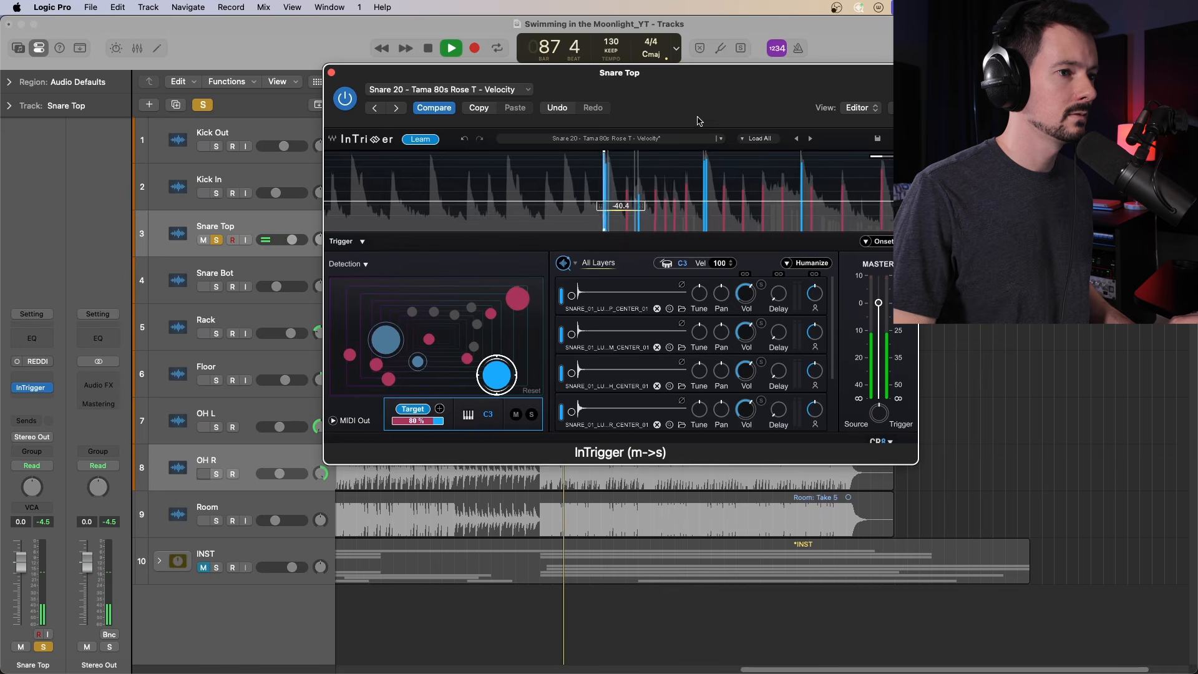
left_click_drag(777, 94, 628, 59)
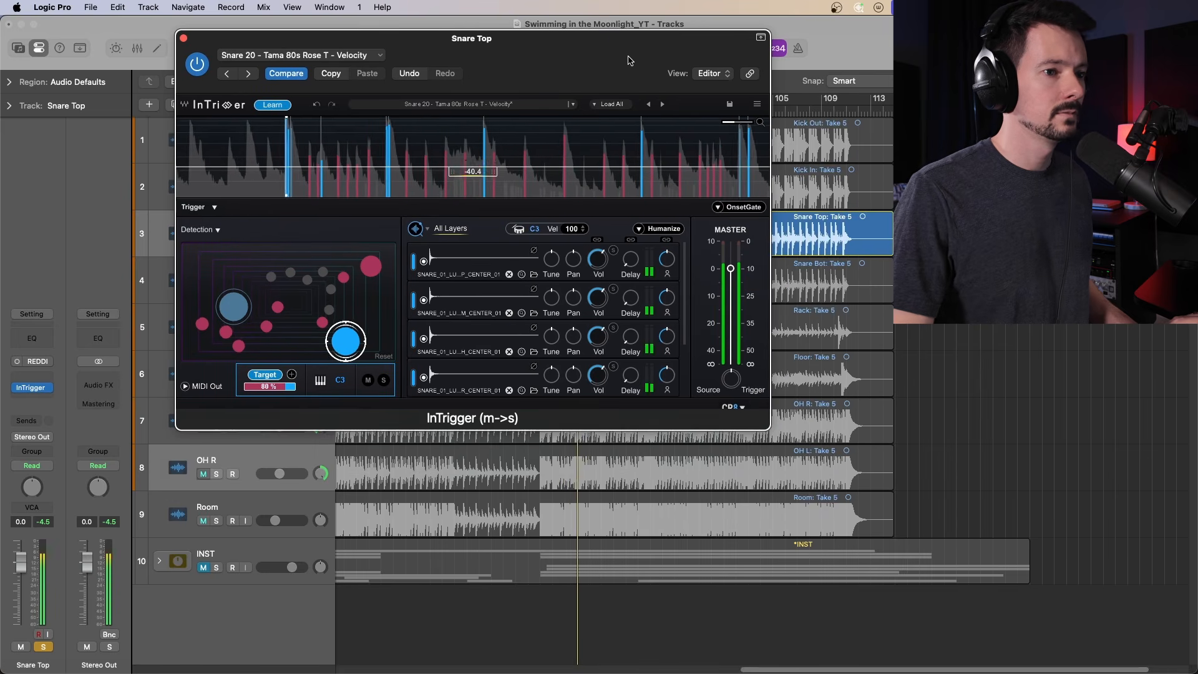
left_click(741, 408)
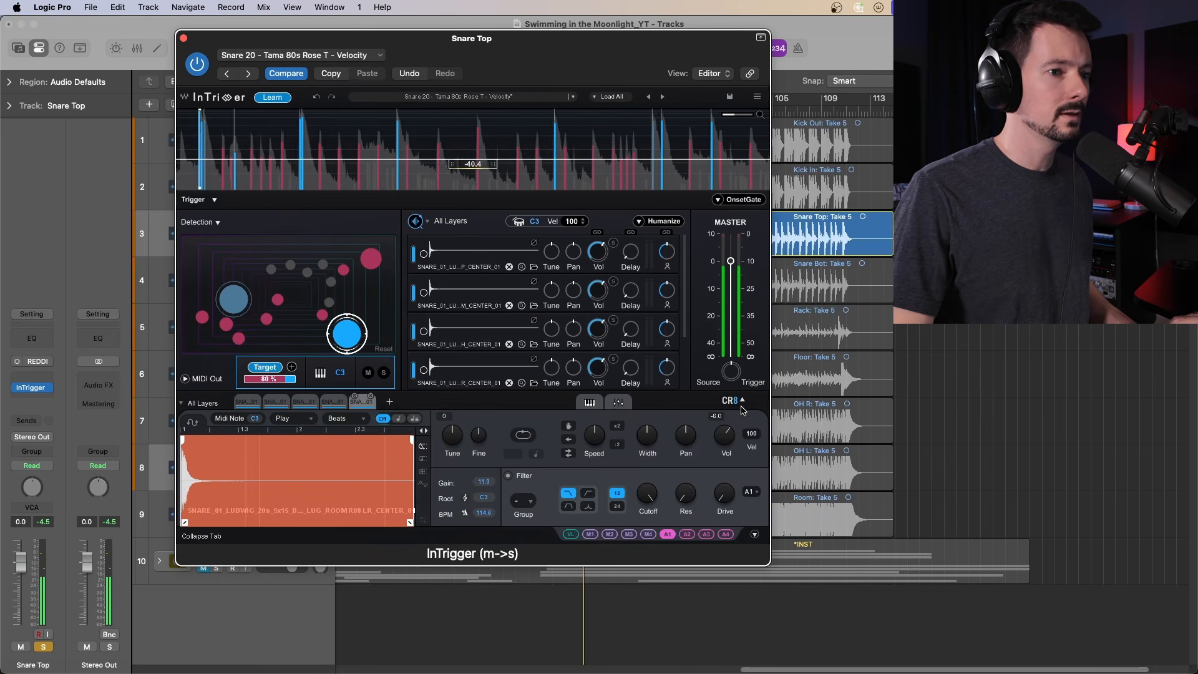
left_click(619, 401)
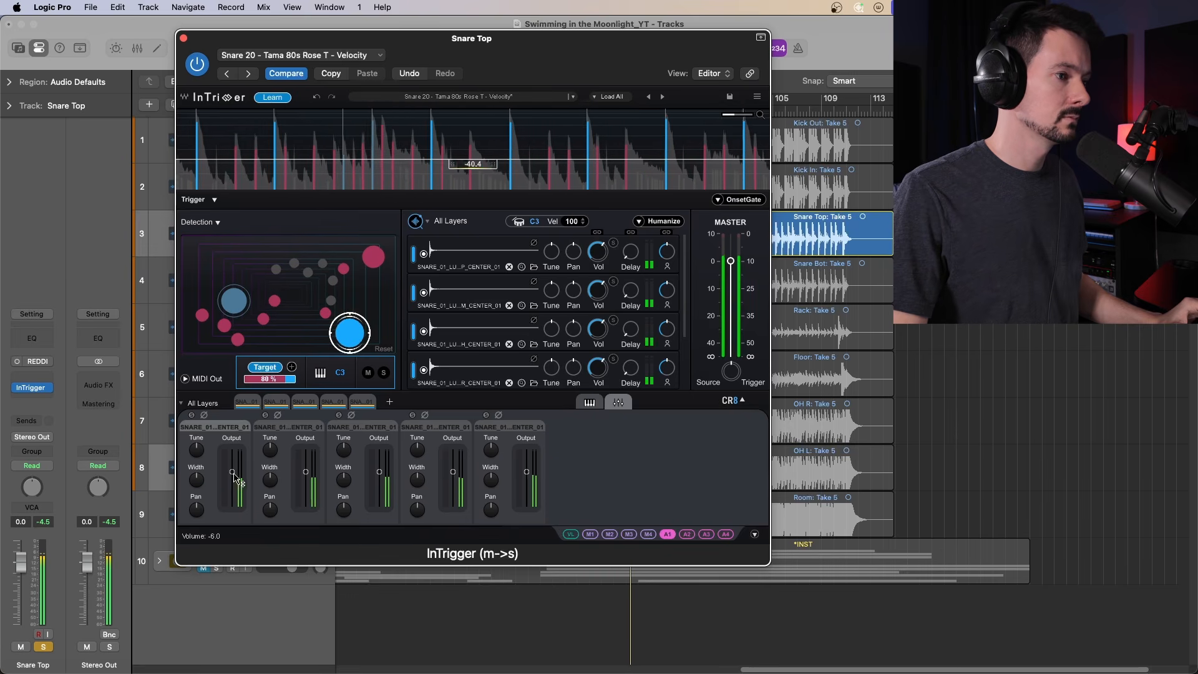
Pull the overhead and both room layers' Output down to -inf and reduce the snare bottom layer's Output in the CR8 mixer
mouse_move(275, 483)
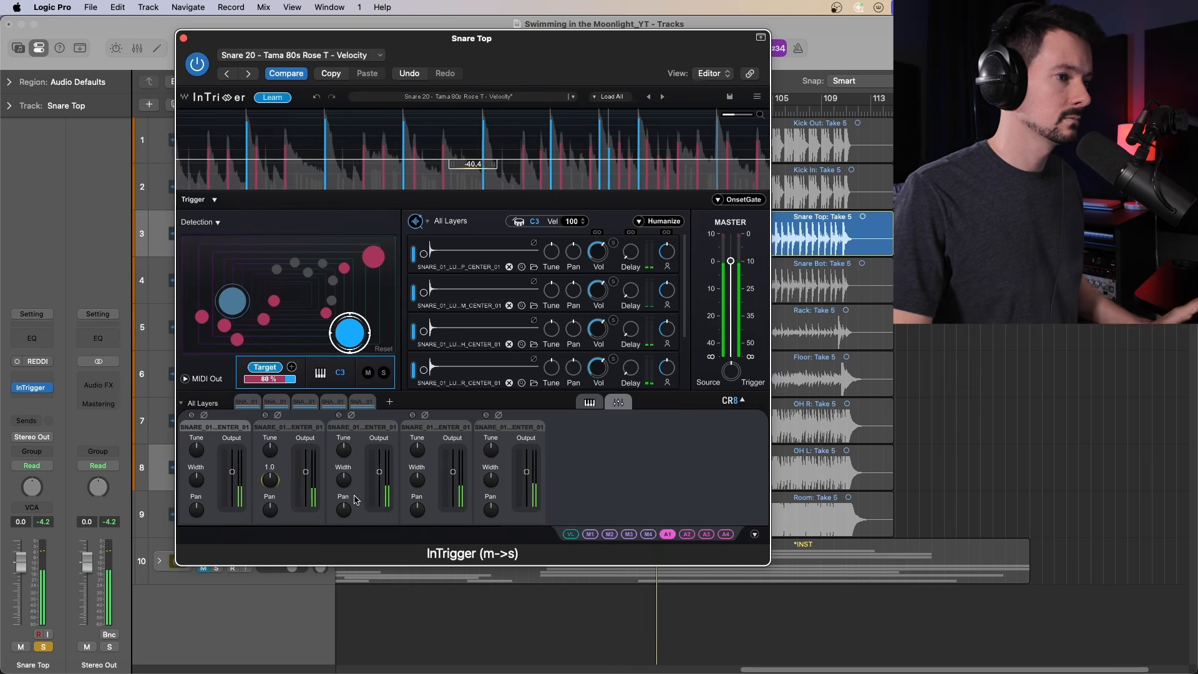
mouse_move(454, 477)
left_click_drag(455, 480, 454, 507)
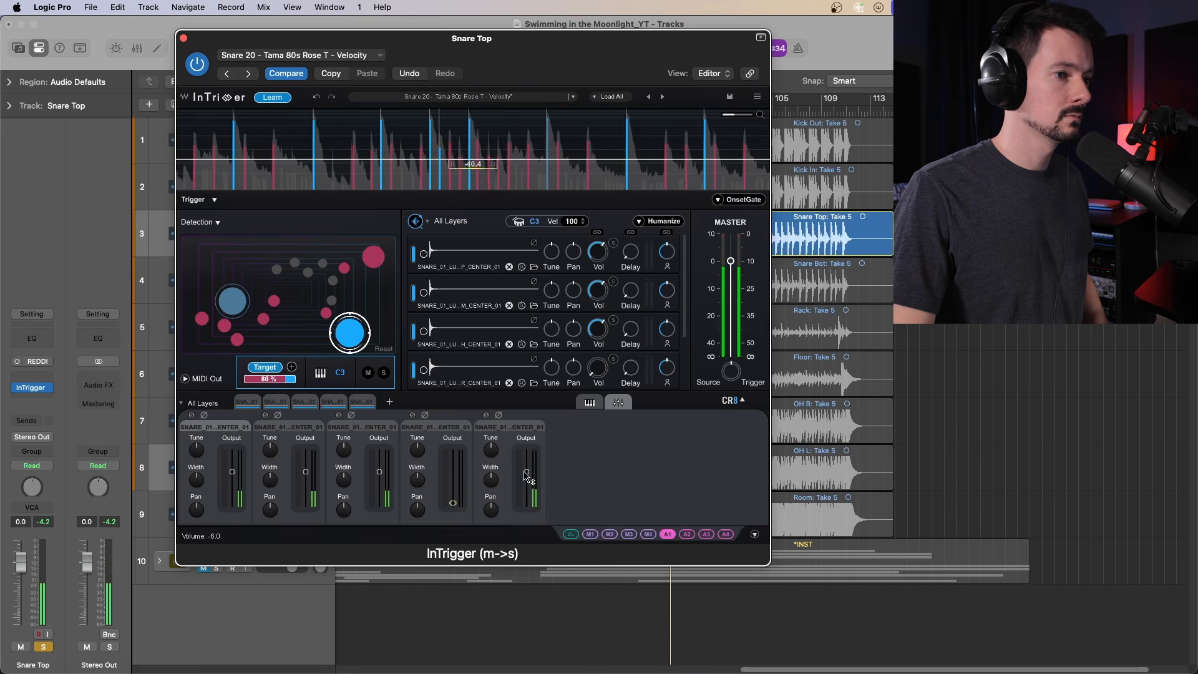
left_click_drag(527, 472, 527, 507)
left_click_drag(381, 474, 380, 505)
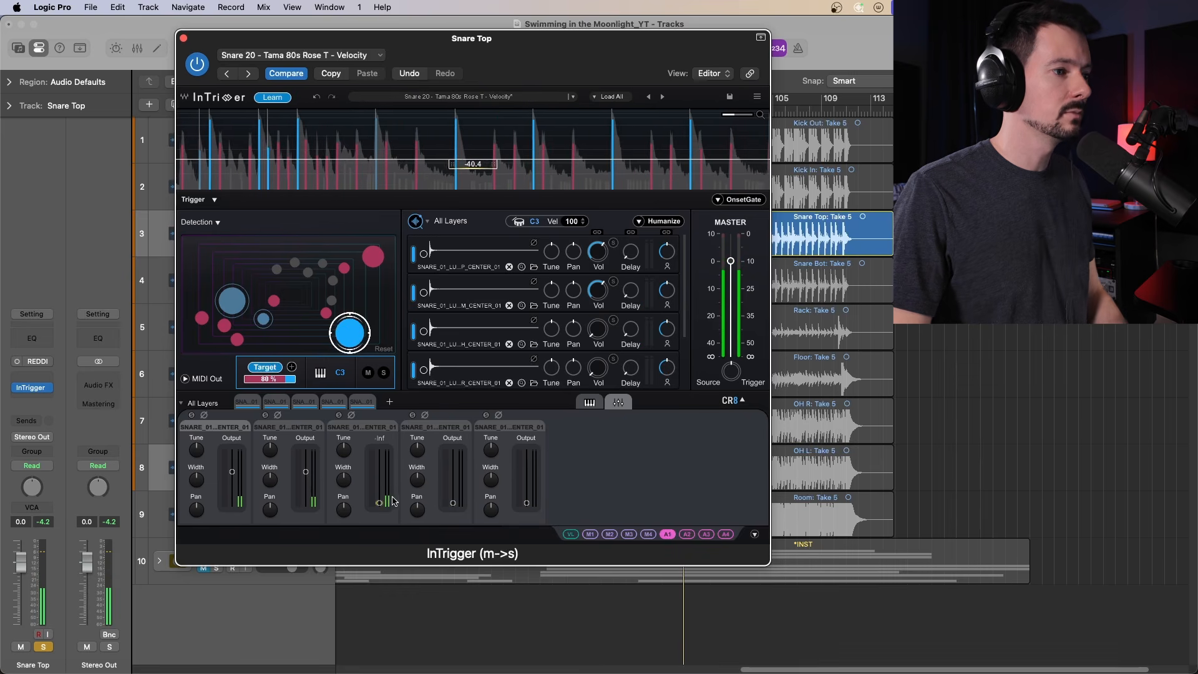
mouse_move(276, 486)
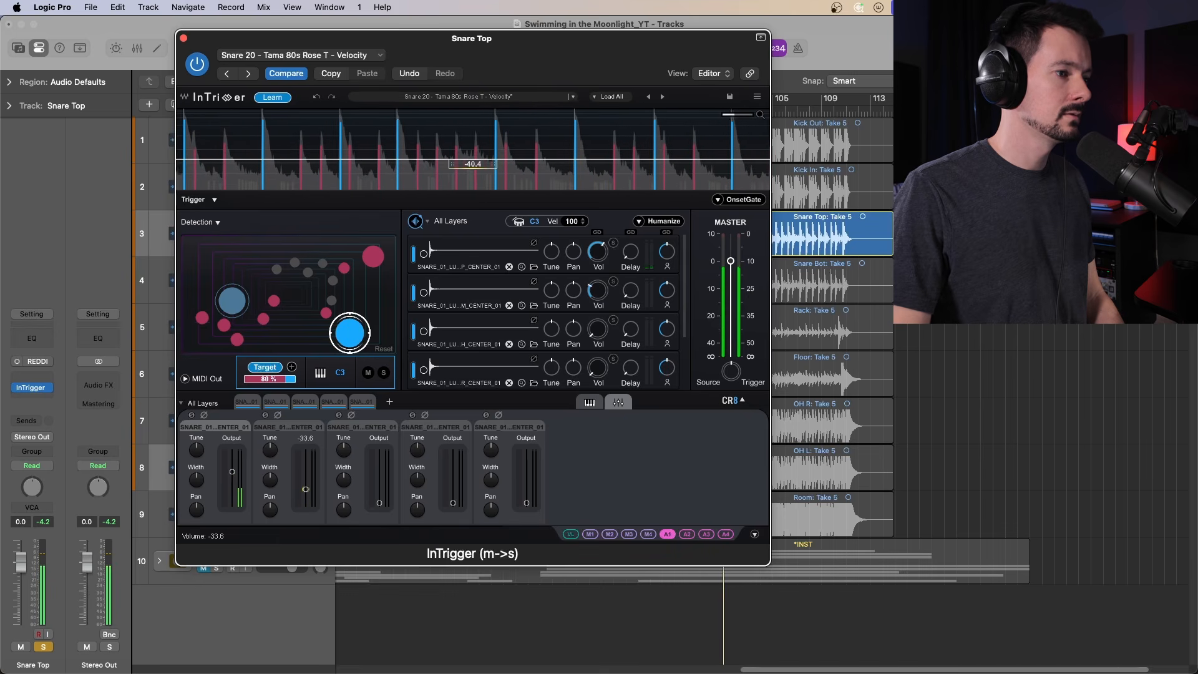
mouse_move(305, 490)
left_mouse_down()
mouse_move(305, 466)
mouse_move(306, 484)
left_mouse_up()
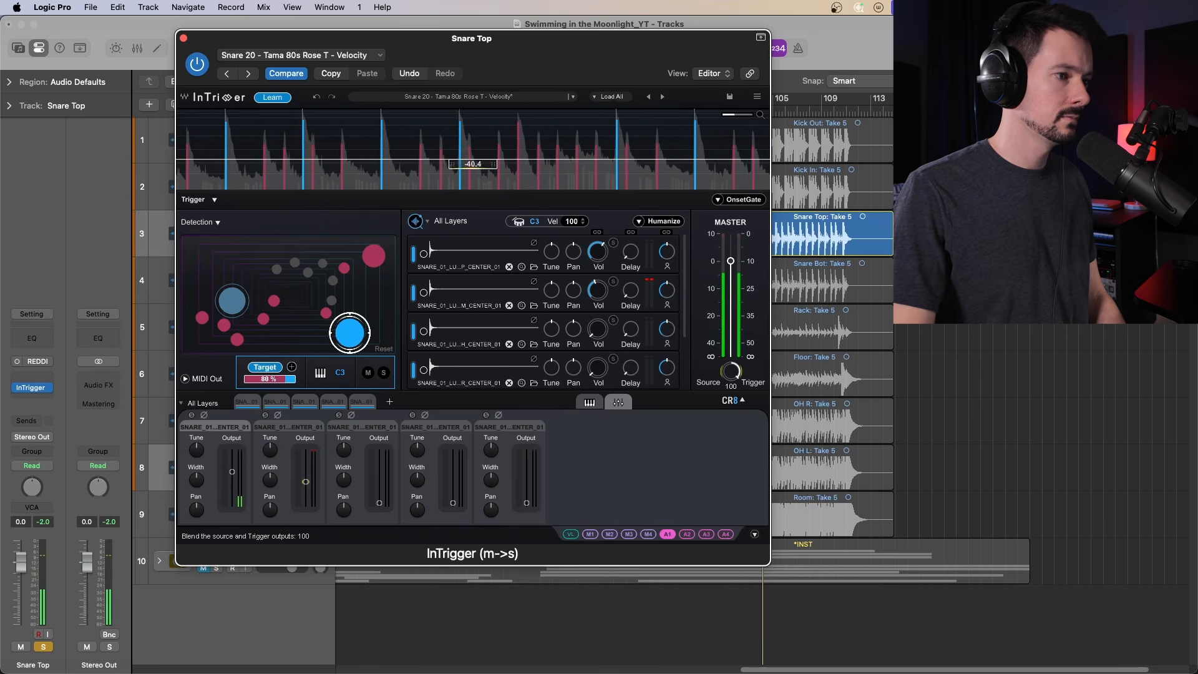
Raise the snare bottom layer's Output to about -10.8 and set the MIDI Out minimum velocity to 51
left_click_drag(305, 481, 305, 477)
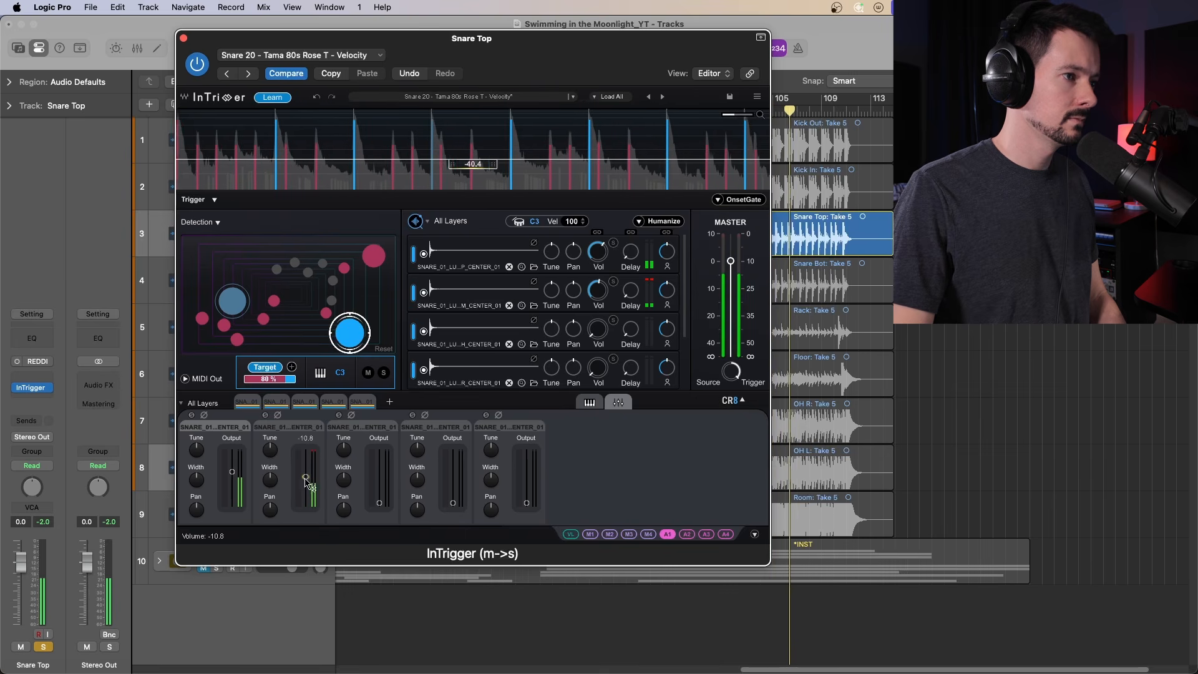
left_click(185, 379)
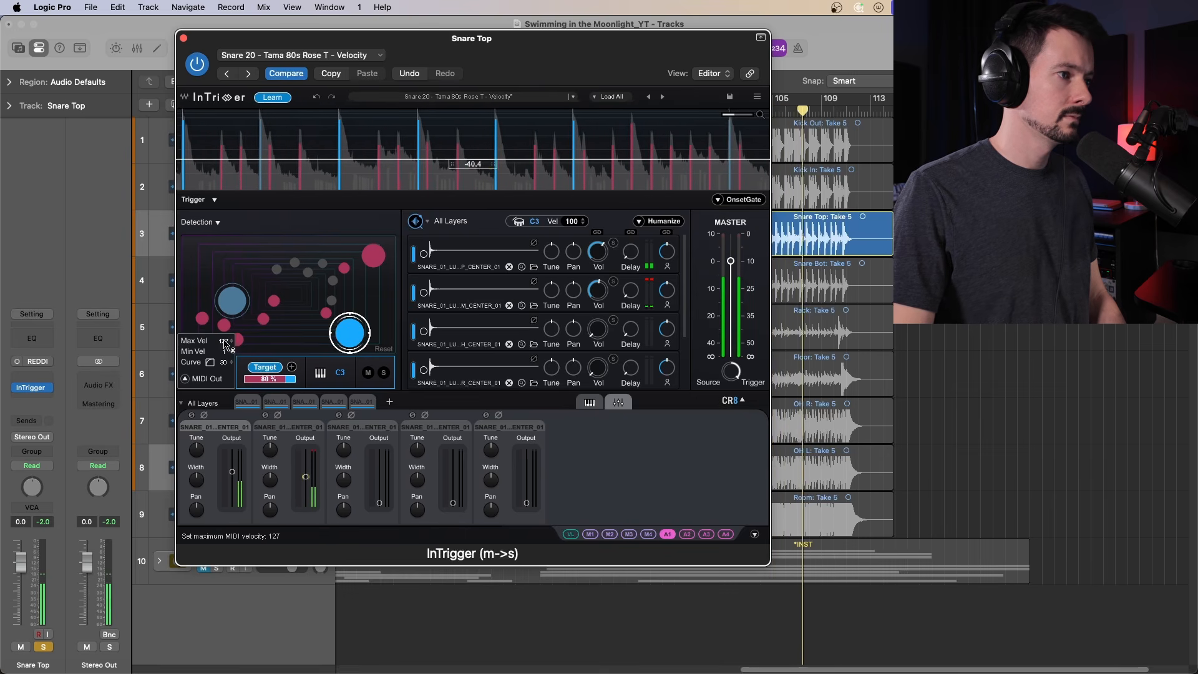
left_click_drag(226, 347, 226, 313)
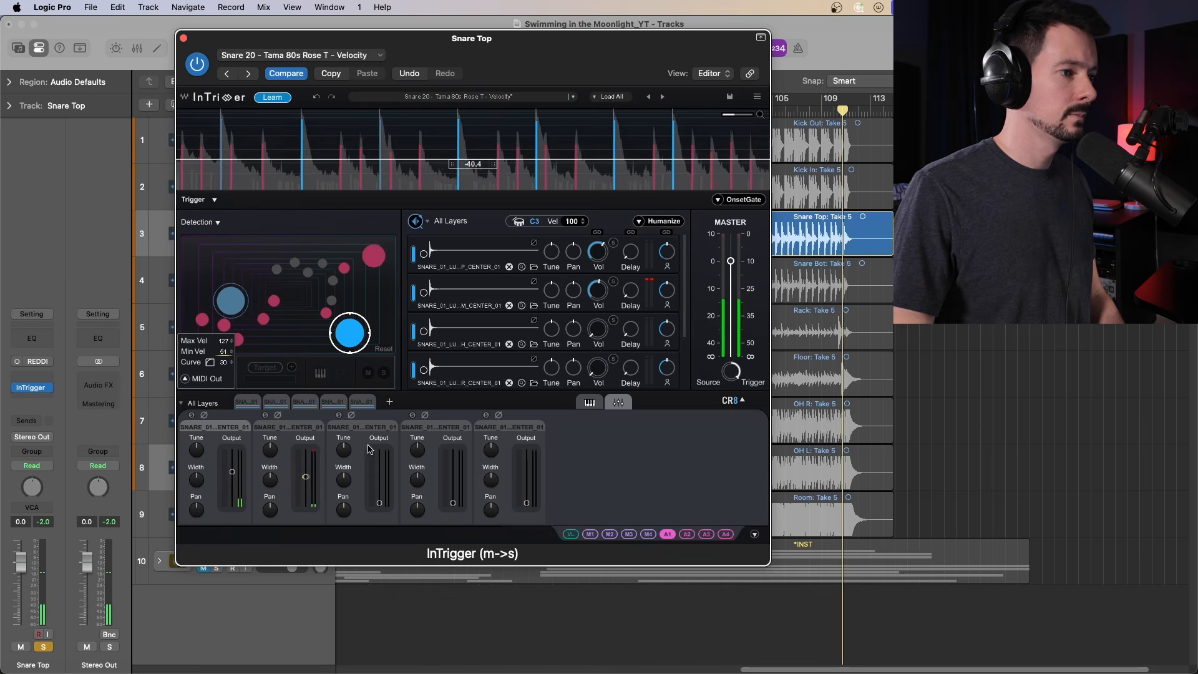
Bring up the overhead layer's Output in the CR8 mixer and balance it against the snare layers during playback
left_click_drag(378, 502, 379, 470)
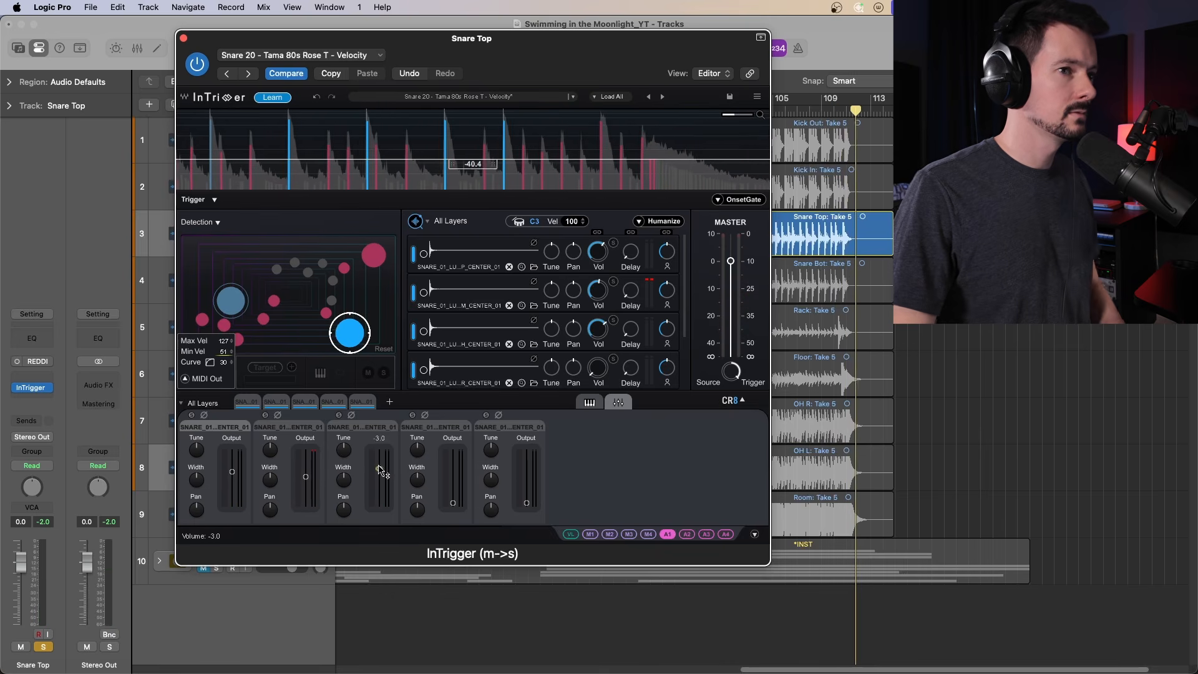
left_click_drag(557, 55, 561, 114)
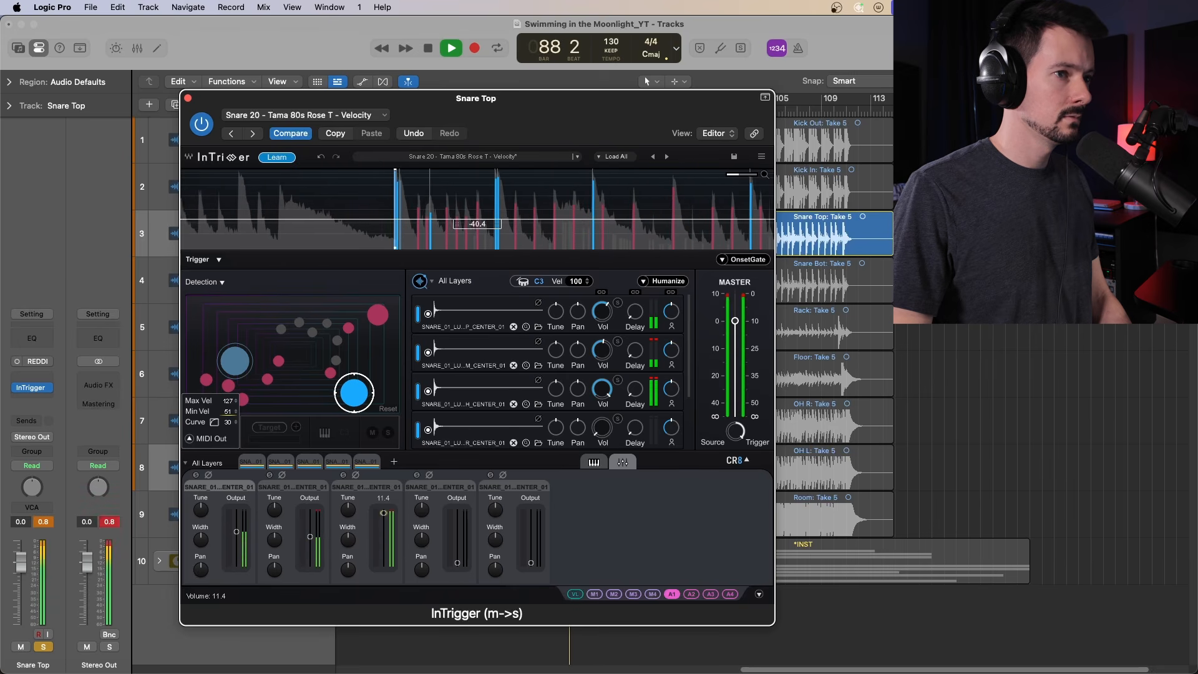
left_click_drag(384, 535, 384, 537)
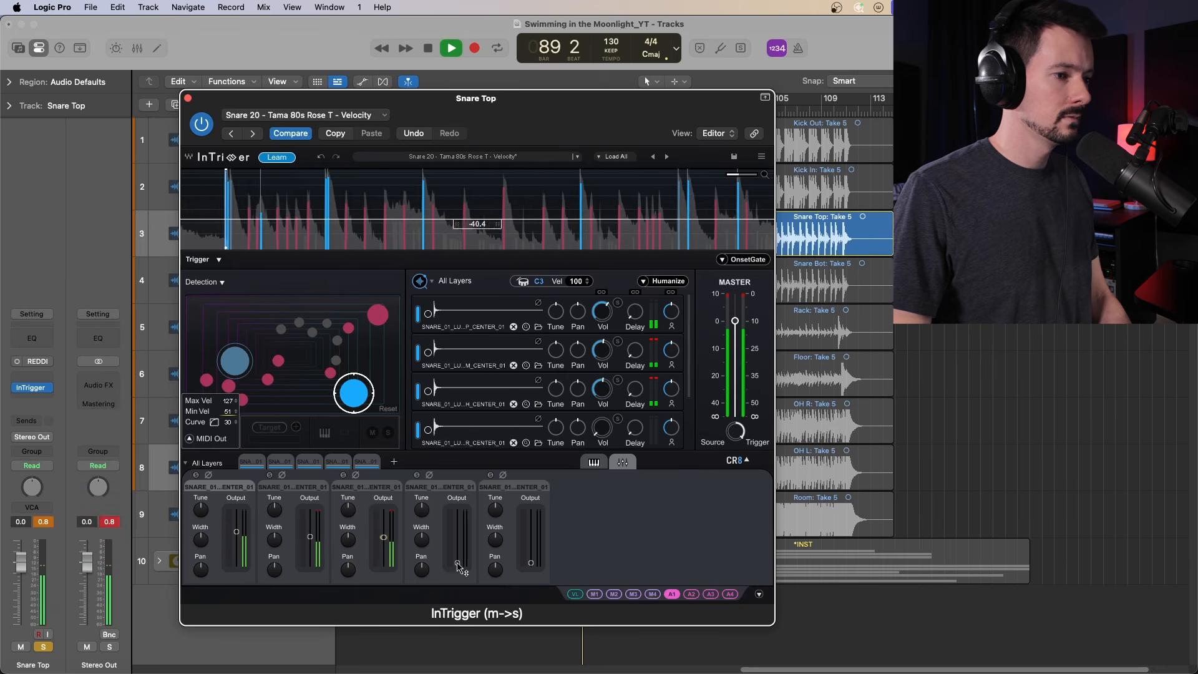
Raise both room layers' Output, trim the overhead layer's Output to about -23, and stop playback
left_click_drag(458, 563, 458, 540)
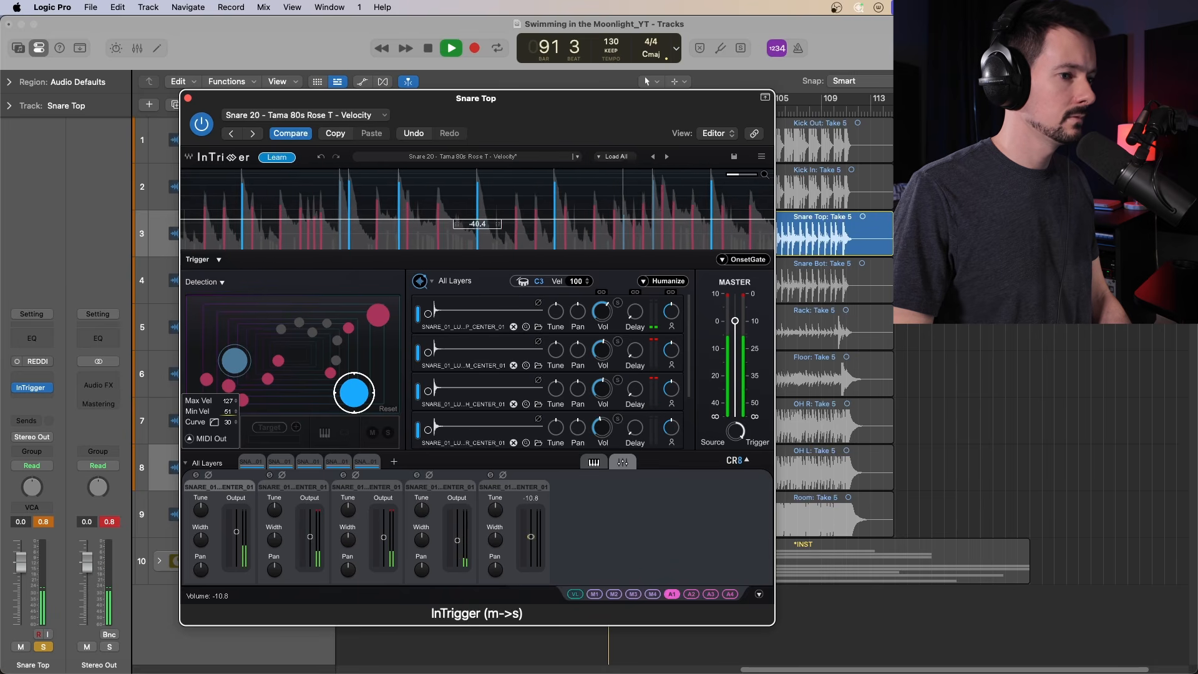
left_click_drag(530, 536, 530, 536)
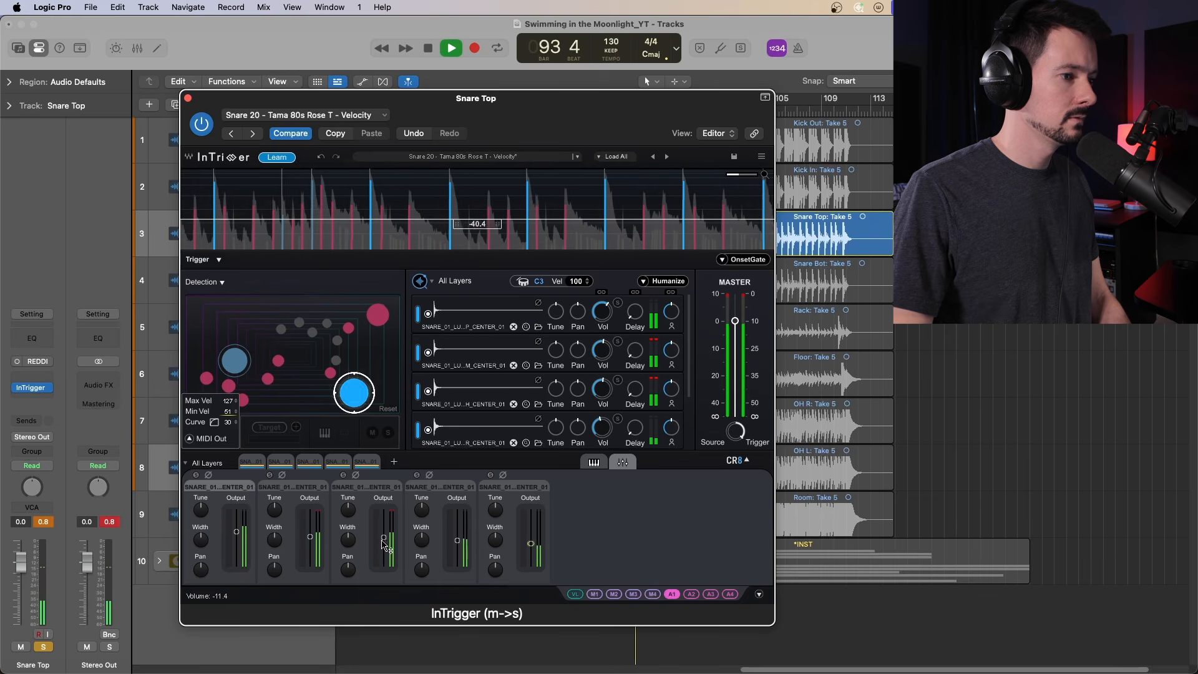
left_click_drag(383, 531, 383, 537)
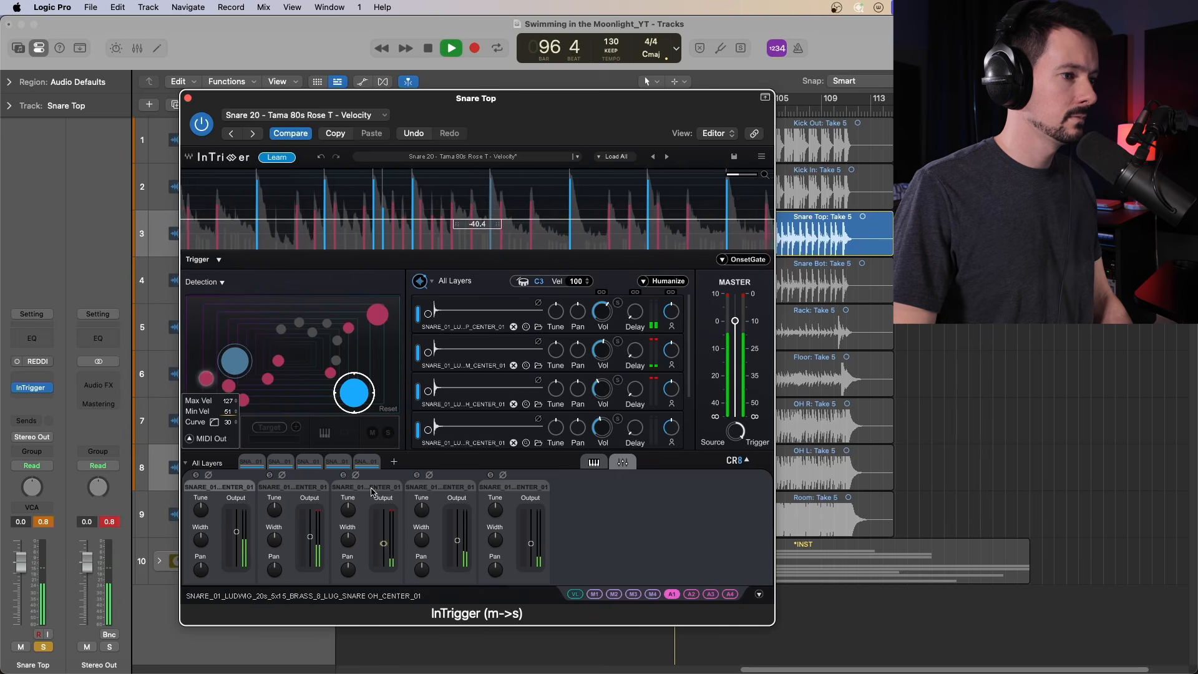
key("space")
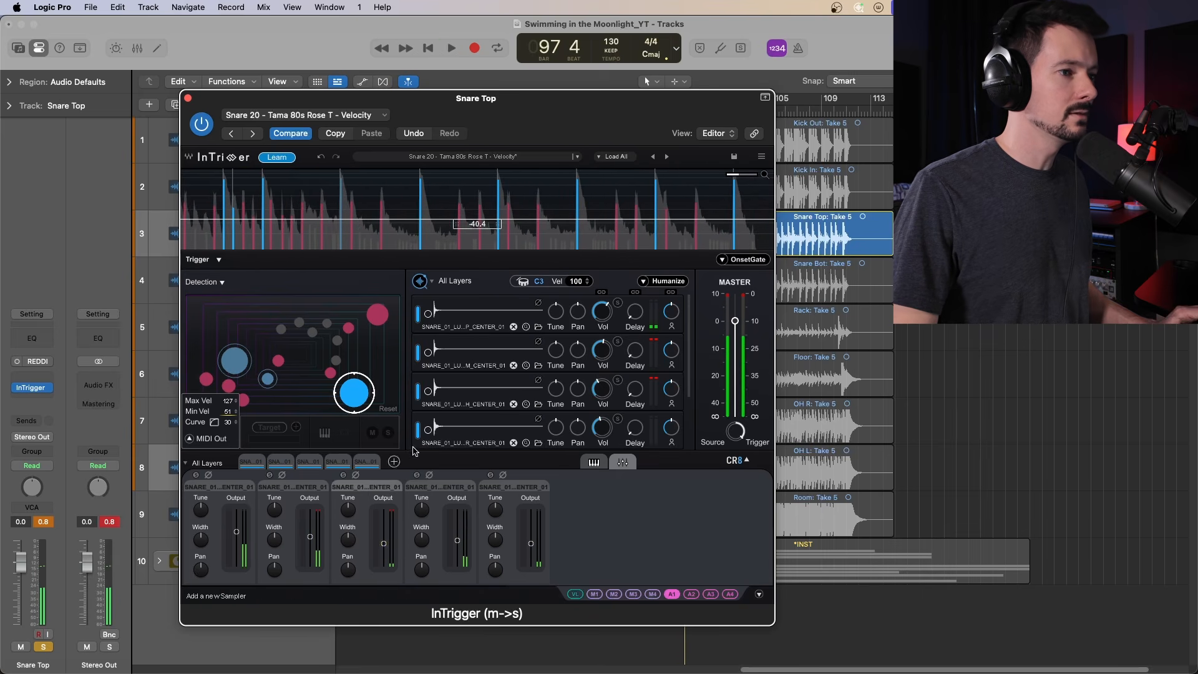
Examine the CR8 sample settings of the overhead and both room layers, and return to the layer mixer
left_click(470, 394)
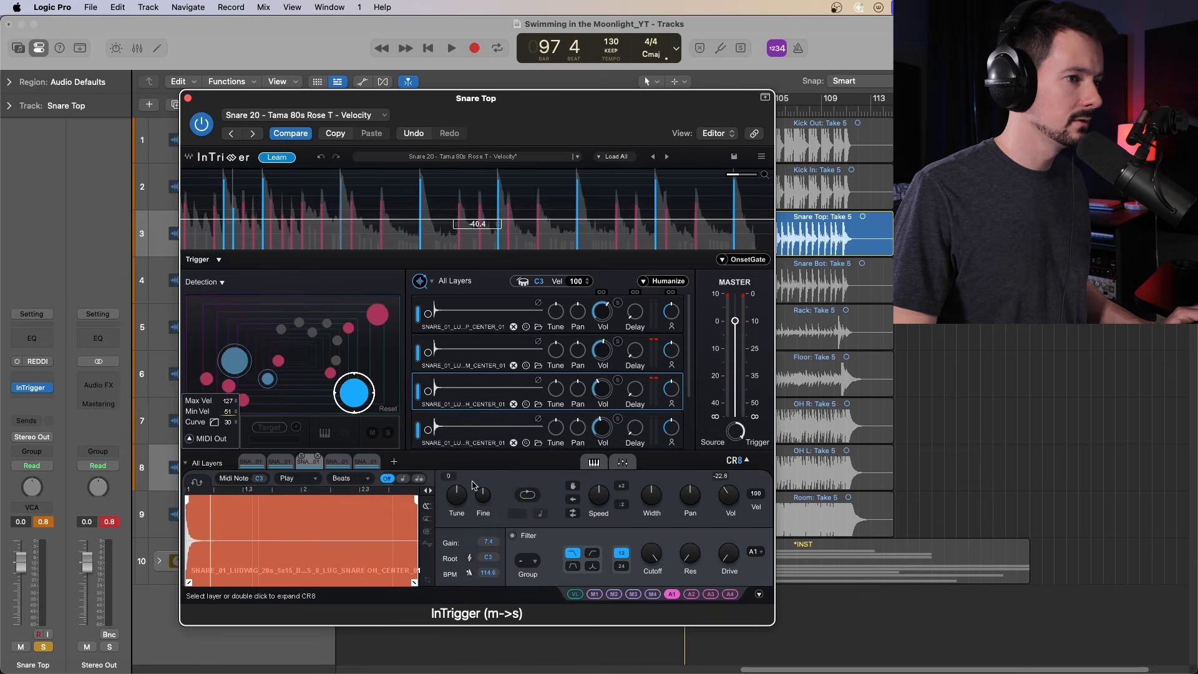
scroll(471, 402, "down", 2)
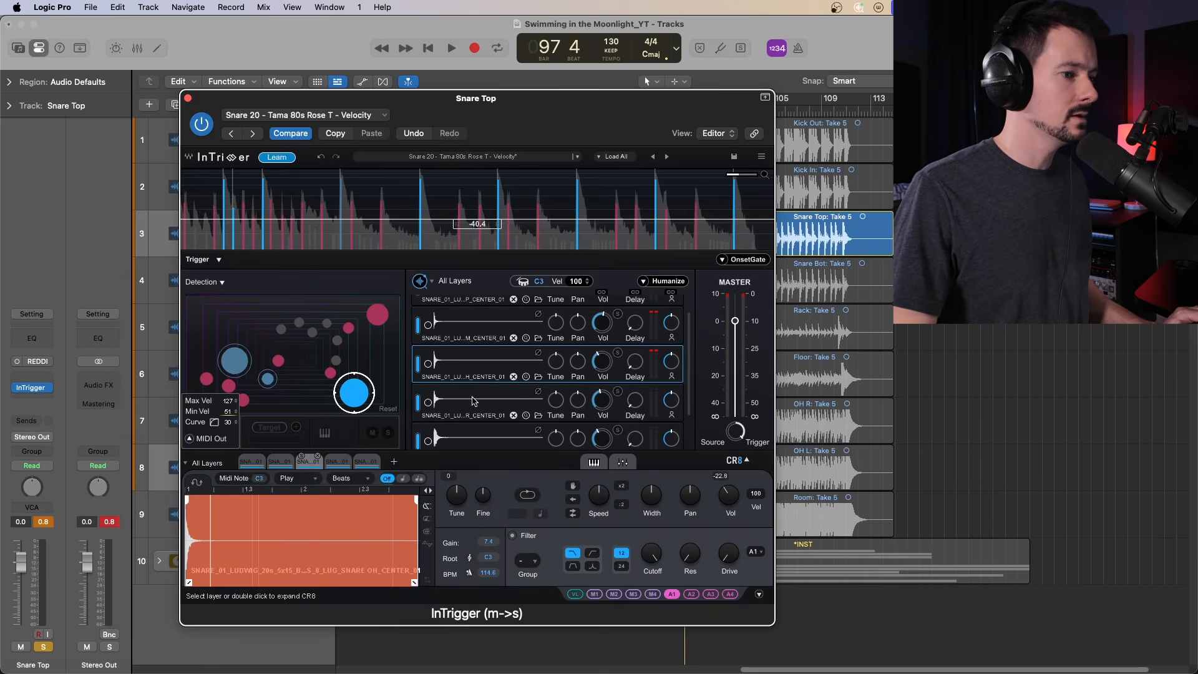
left_click(472, 401)
scroll(473, 401, "down", 1)
left_click(485, 427)
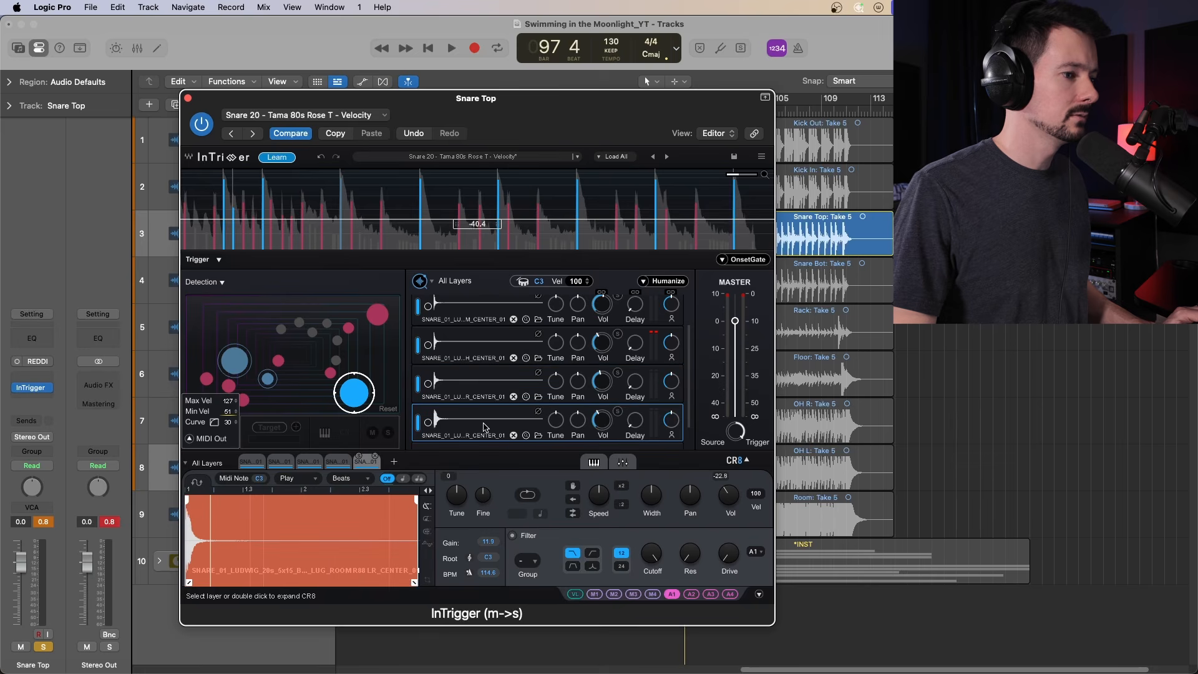
left_click(485, 381)
left_click(482, 356)
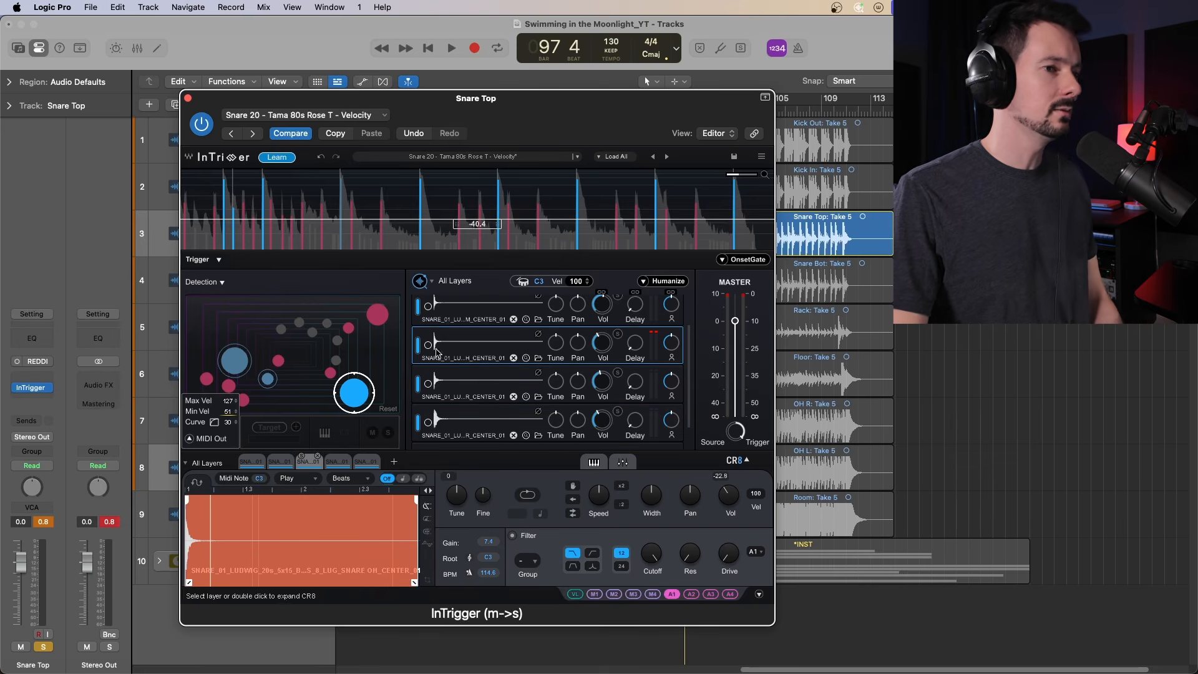
scroll(523, 436, "down", 1)
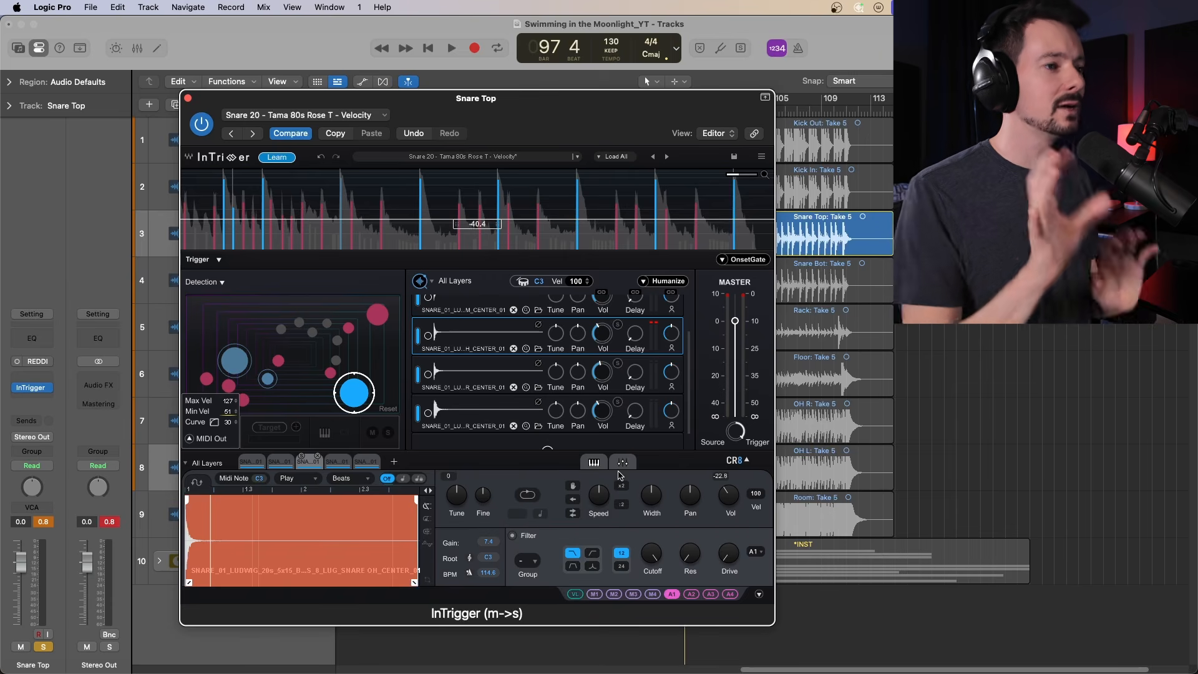
left_click(623, 462)
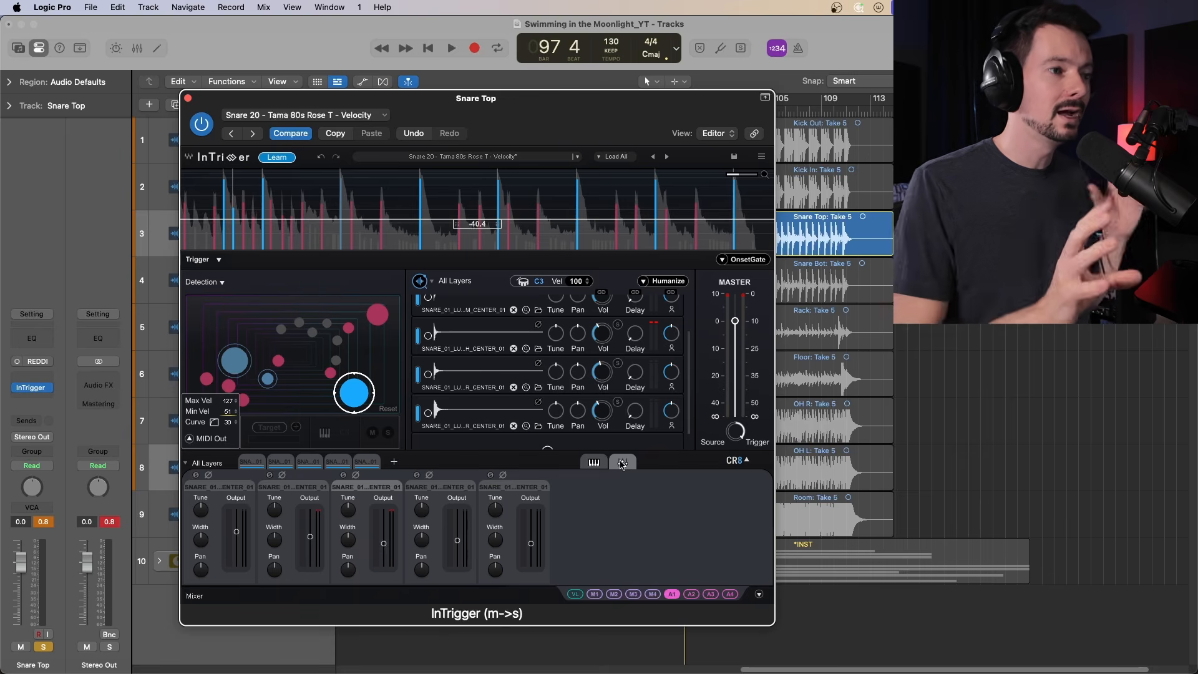
Resume playback of the Snare Top track and move the InTrigger window aside to expose the track headers
left_click_drag(598, 124, 481, 153)
key("space")
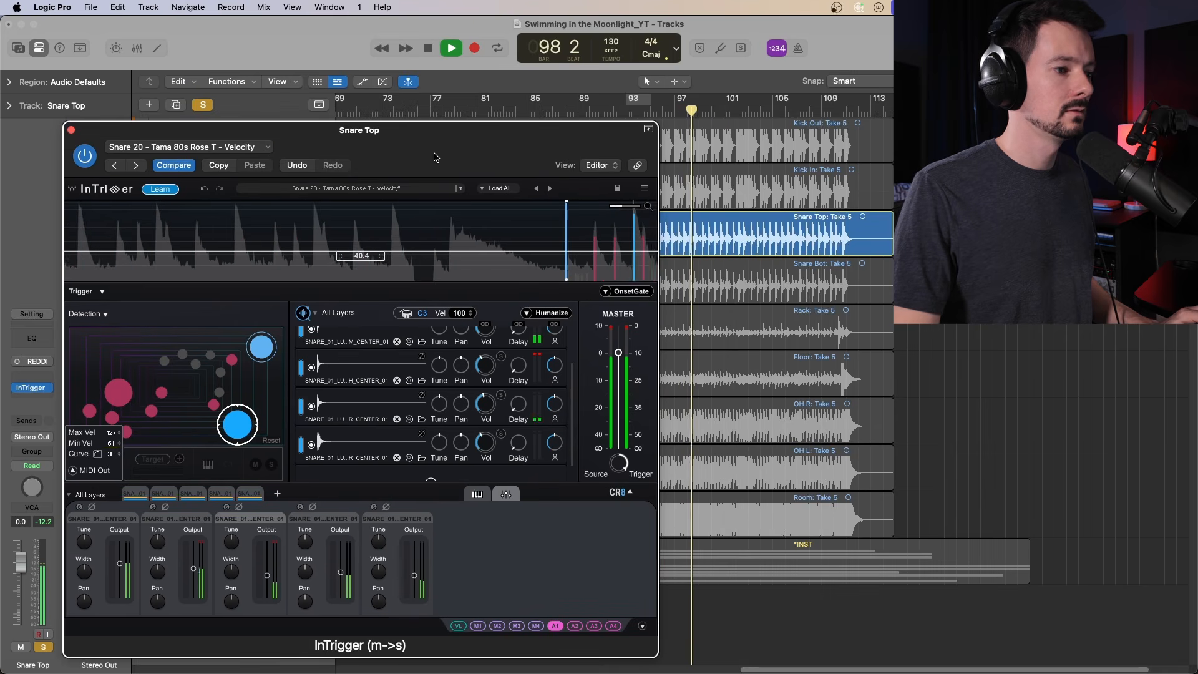
left_click_drag(352, 172, 813, 181)
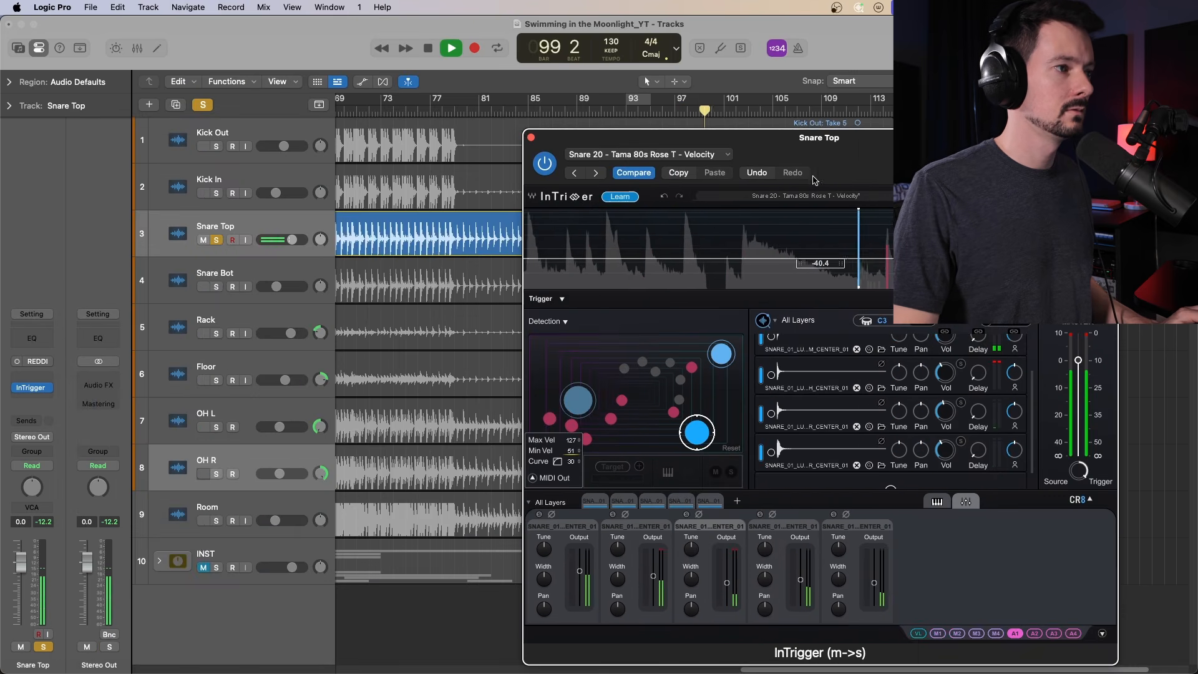
Mute the Snare Bot track and solo OH L, OH R and Snare Top to hear them together
left_click(217, 241)
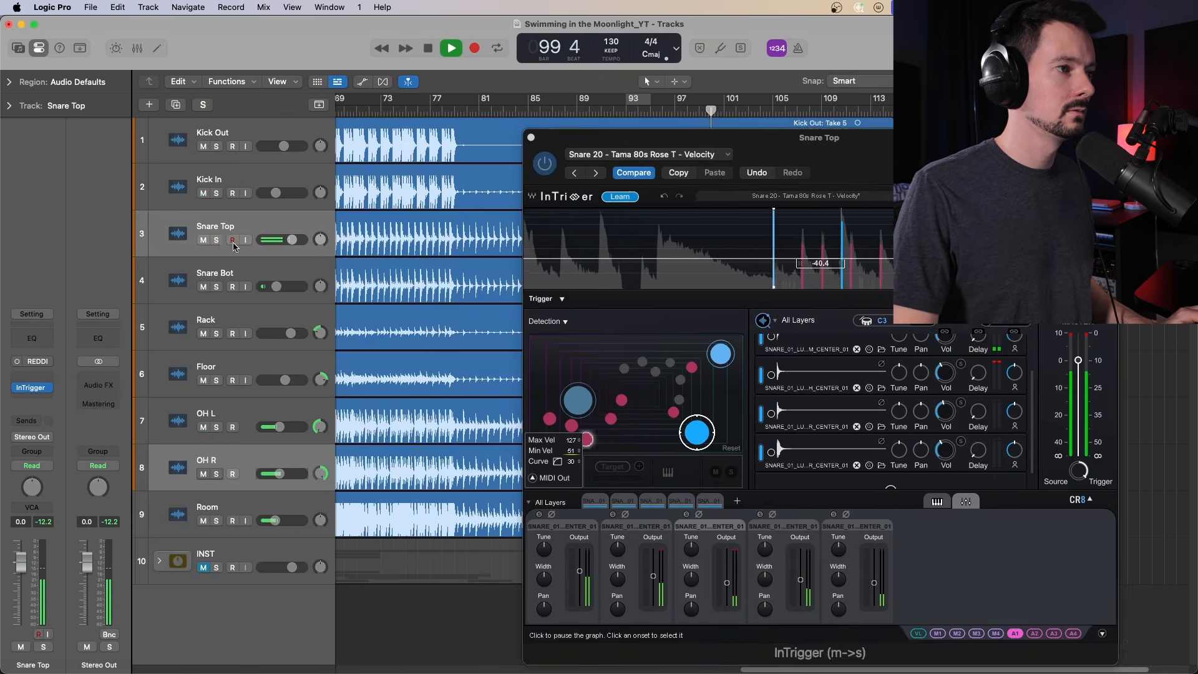
left_click(203, 289)
left_click_drag(217, 428, 220, 475)
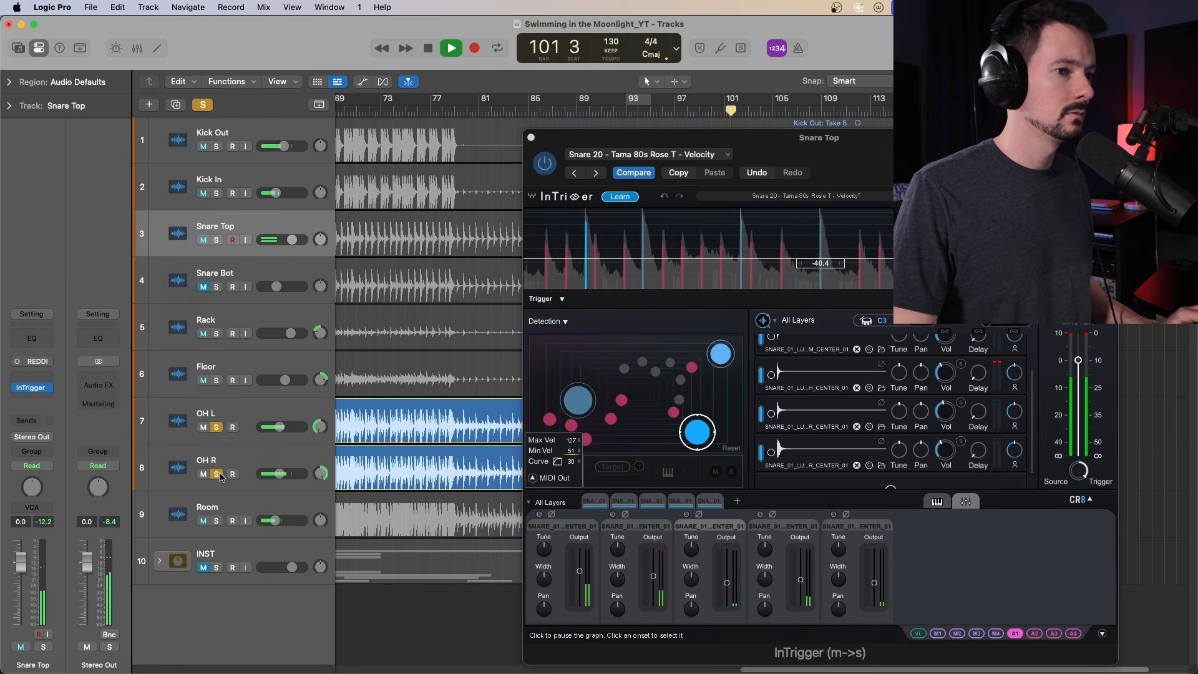
left_click(217, 240)
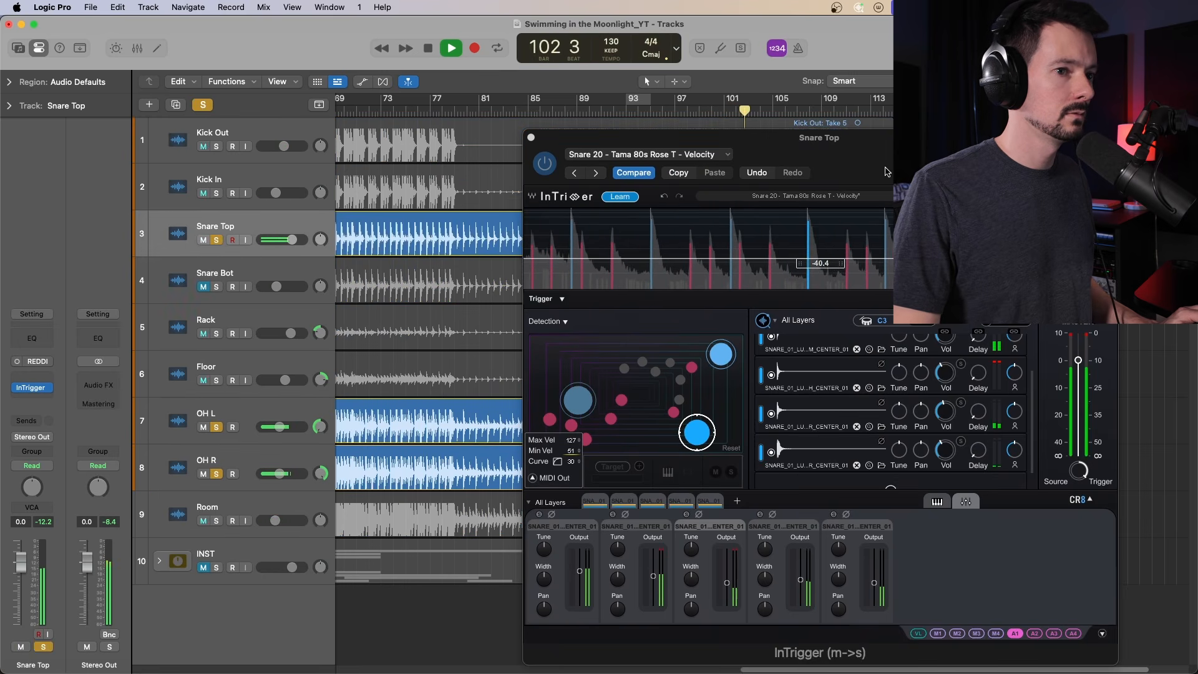
Raise the Snare Top track fader to 4.9 dB and set InTrigger's global Humanize value to 85 for all layers
left_click_drag(885, 172, 804, 97)
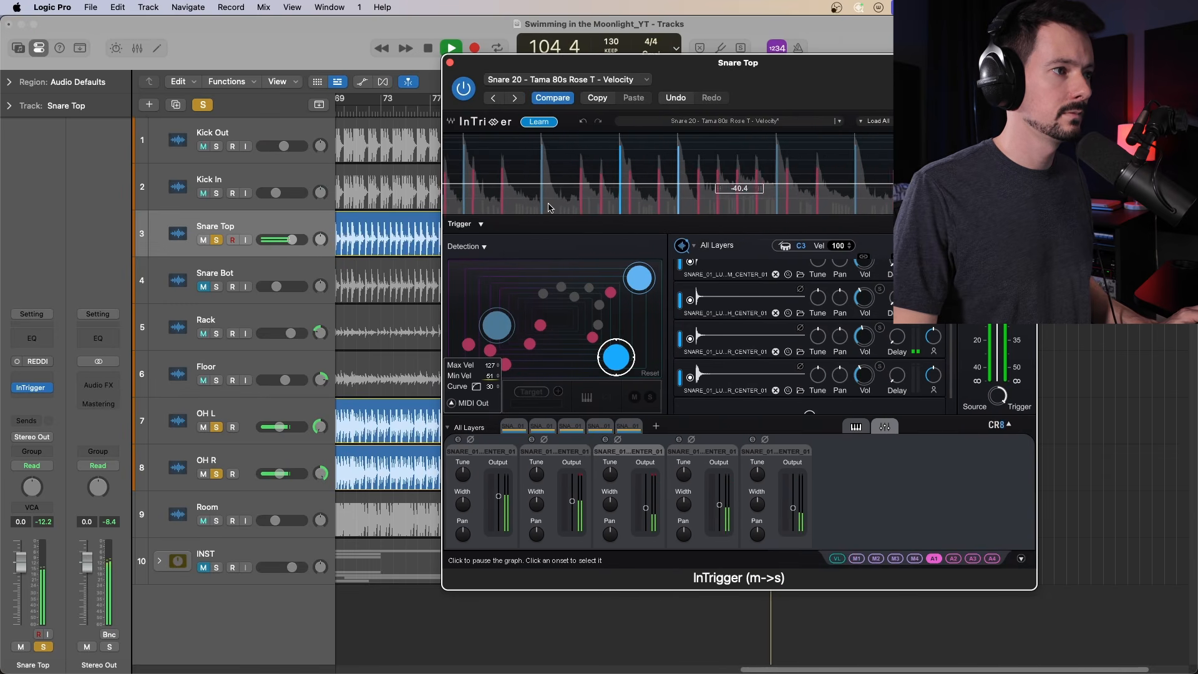
left_click_drag(292, 240, 301, 240)
left_click_drag(860, 108, 632, 85)
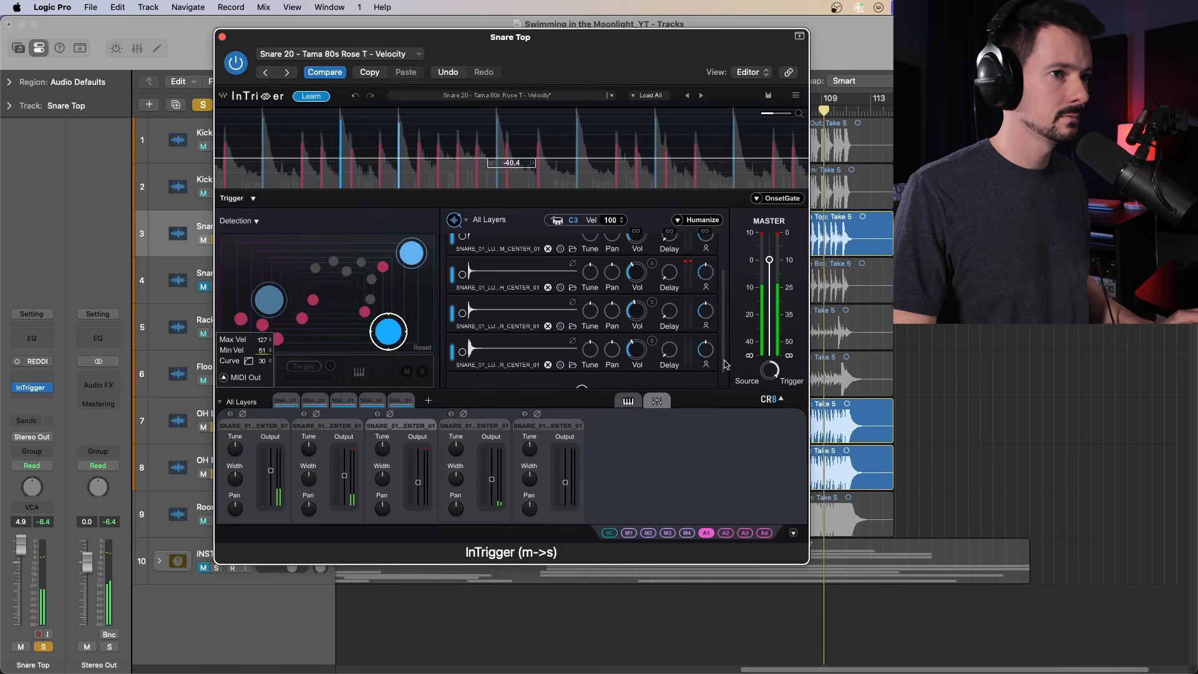
left_click_drag(724, 360, 722, 259)
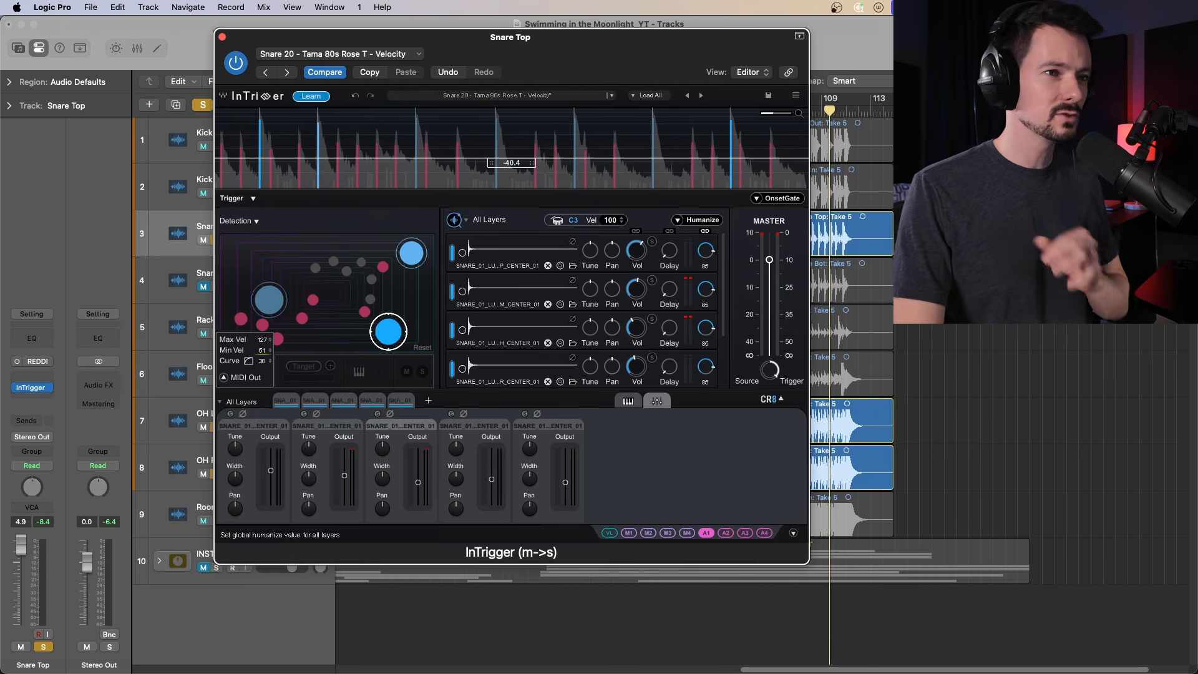
key("space")
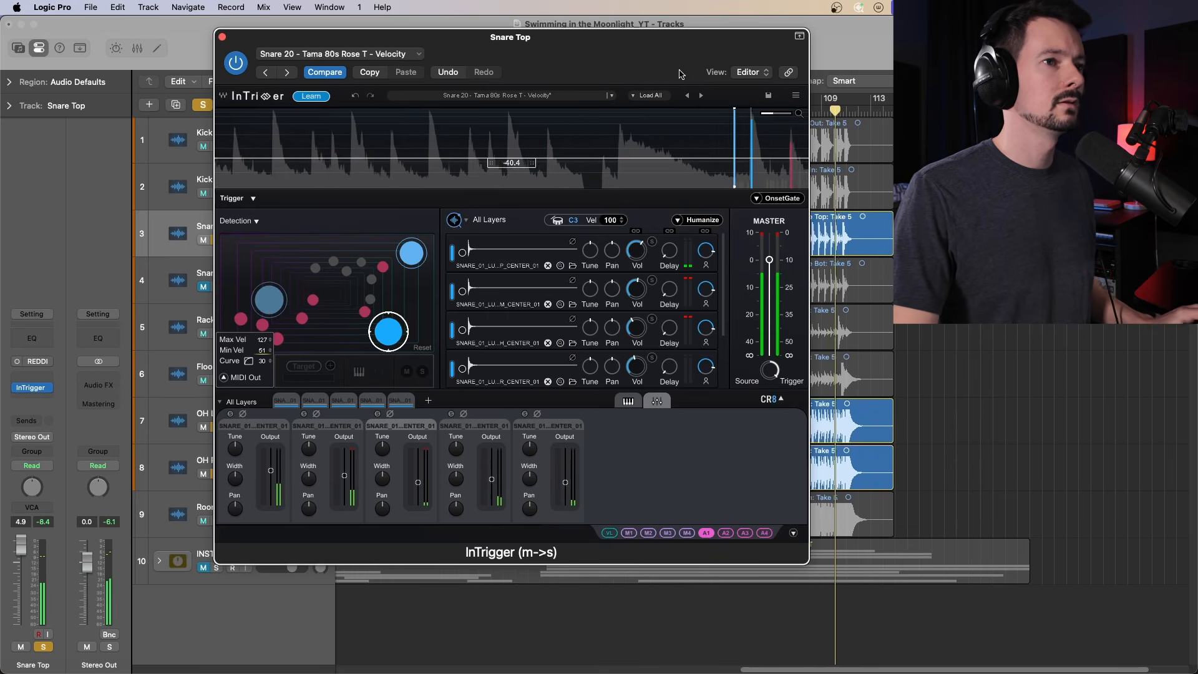
Restart playback from around bar 86 and add Kick Out, Kick In, Rack and Floor to the soloed tracks
left_click_drag(679, 57, 650, 383)
left_click(539, 110)
key("space")
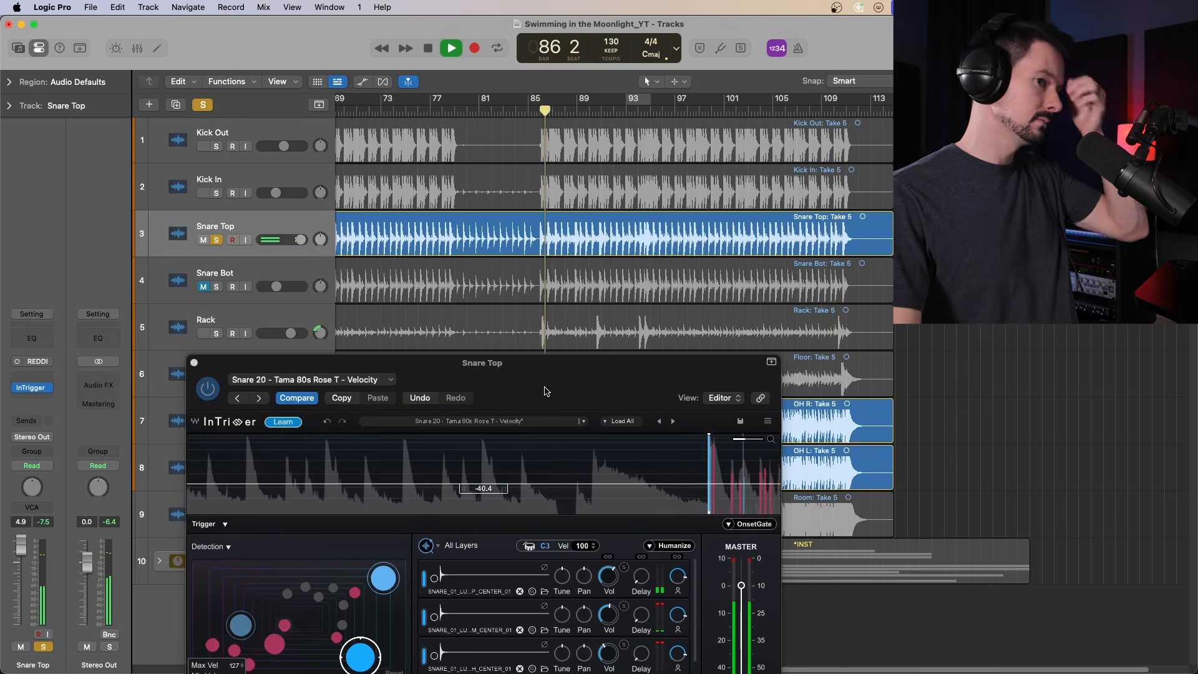
left_click_drag(578, 385, 823, 126)
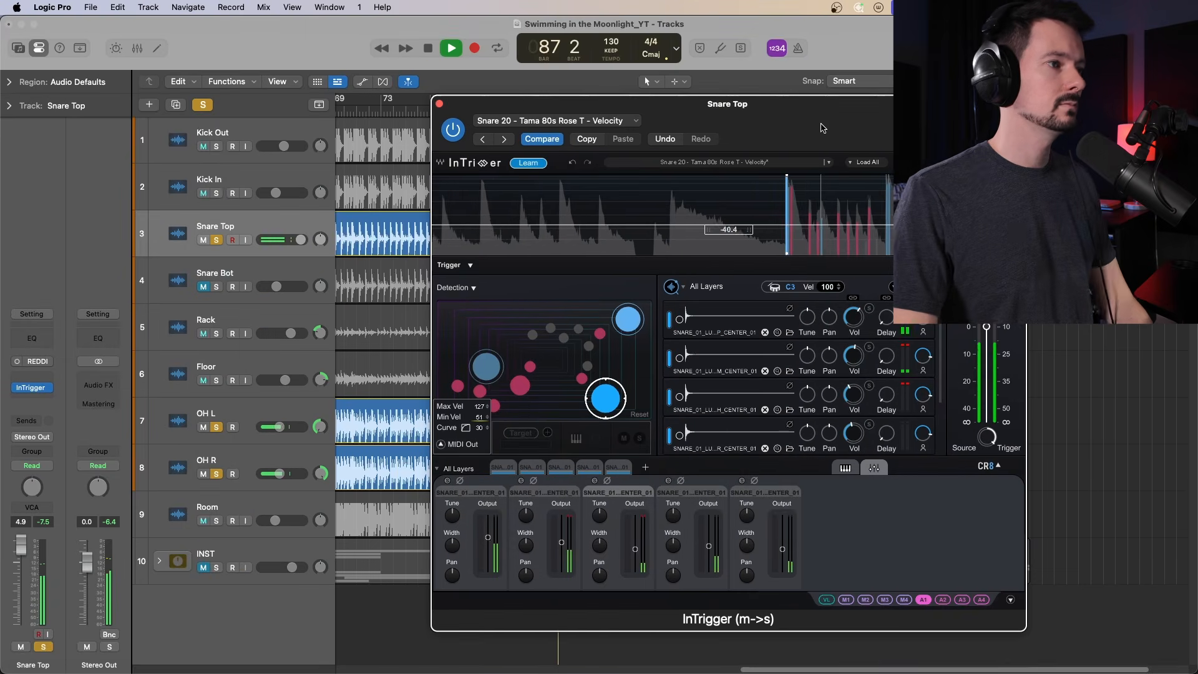
left_click_drag(216, 147, 216, 192)
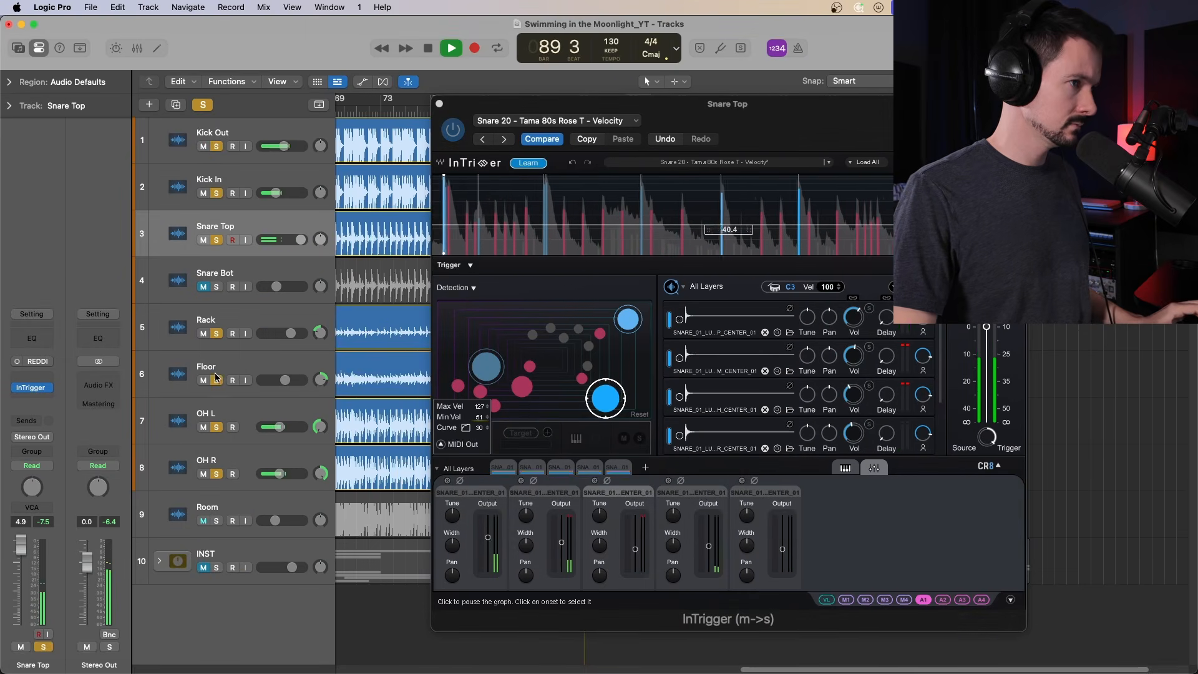
In the mixer, remove InTrigger from Kick Out, Kick In, Rack and Floor together, and reset the Snare Top fader to 0.0 dB
key("x")
key("v")
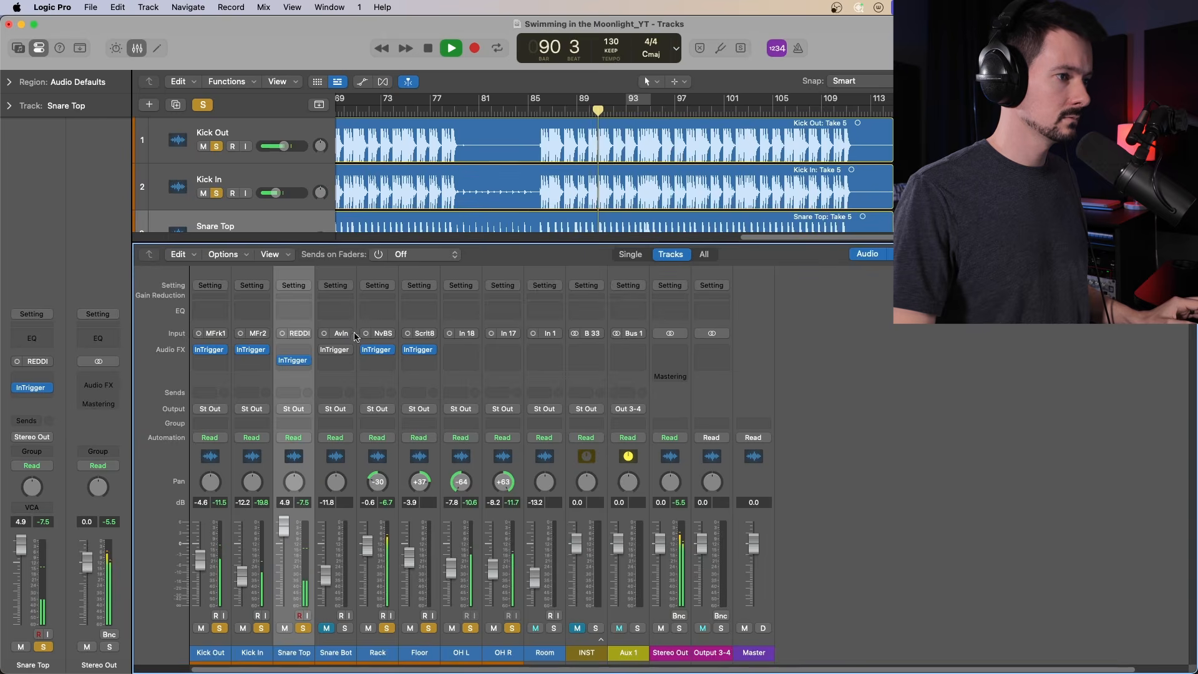
left_click(227, 460)
left_click(270, 430, "super")
left_click(396, 341, "super")
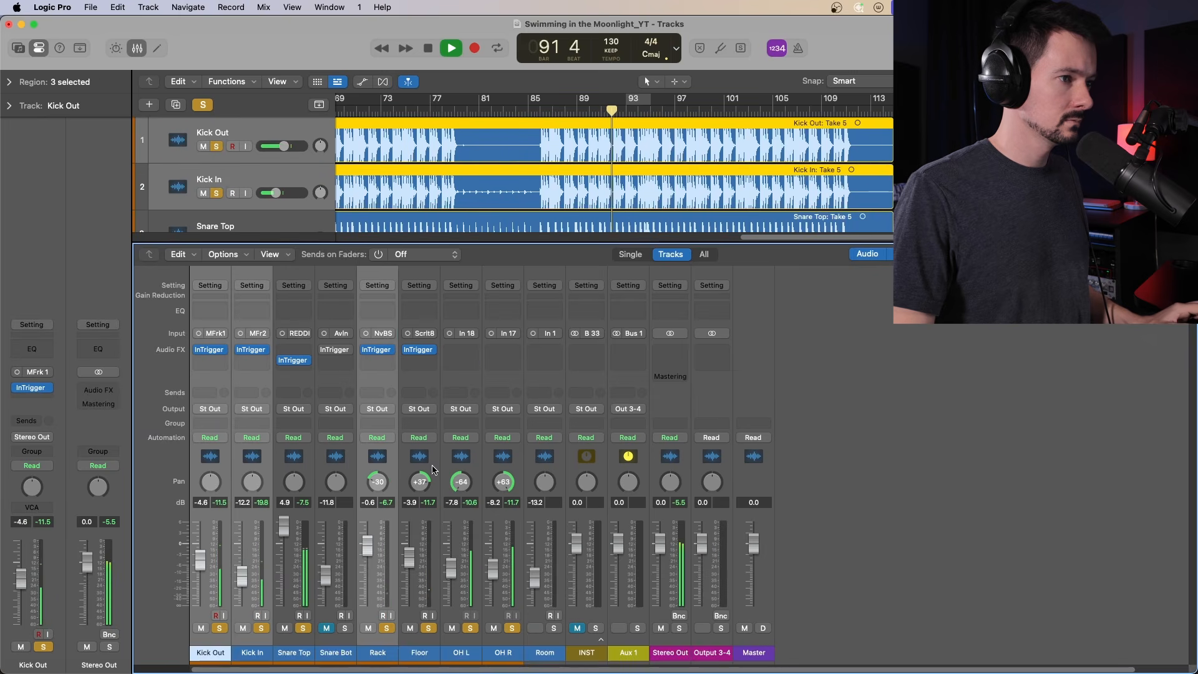
left_click(438, 329, "super")
left_click(434, 353)
left_click(493, 339)
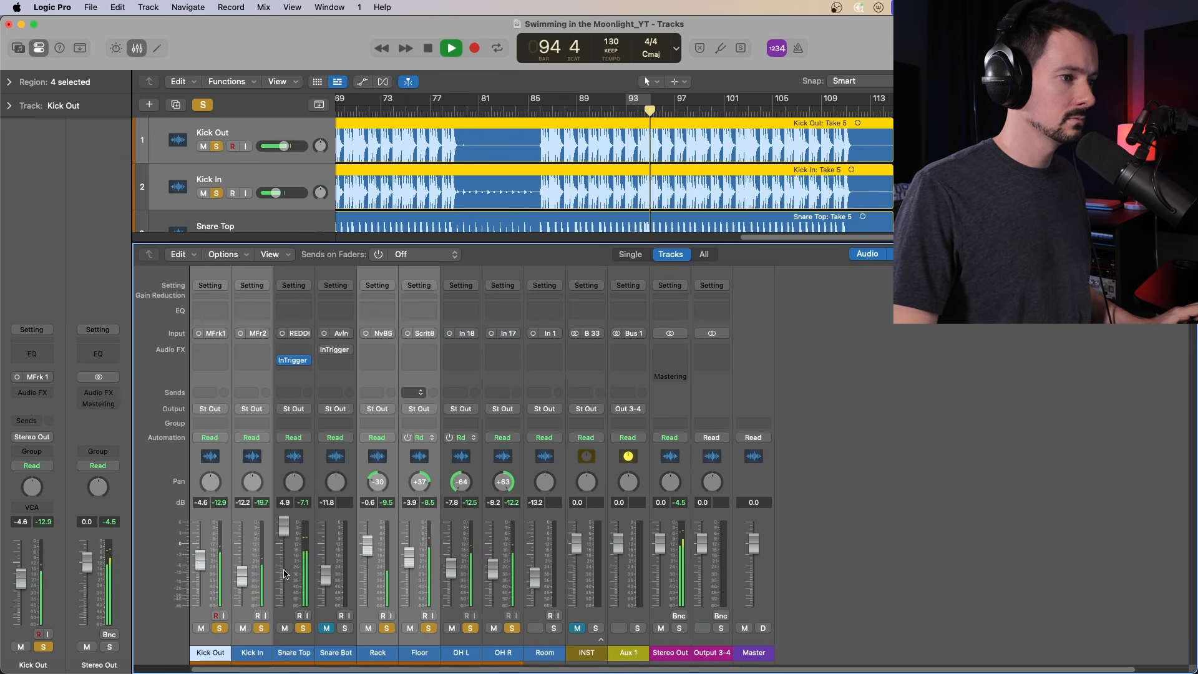
left_click(284, 523, "alt")
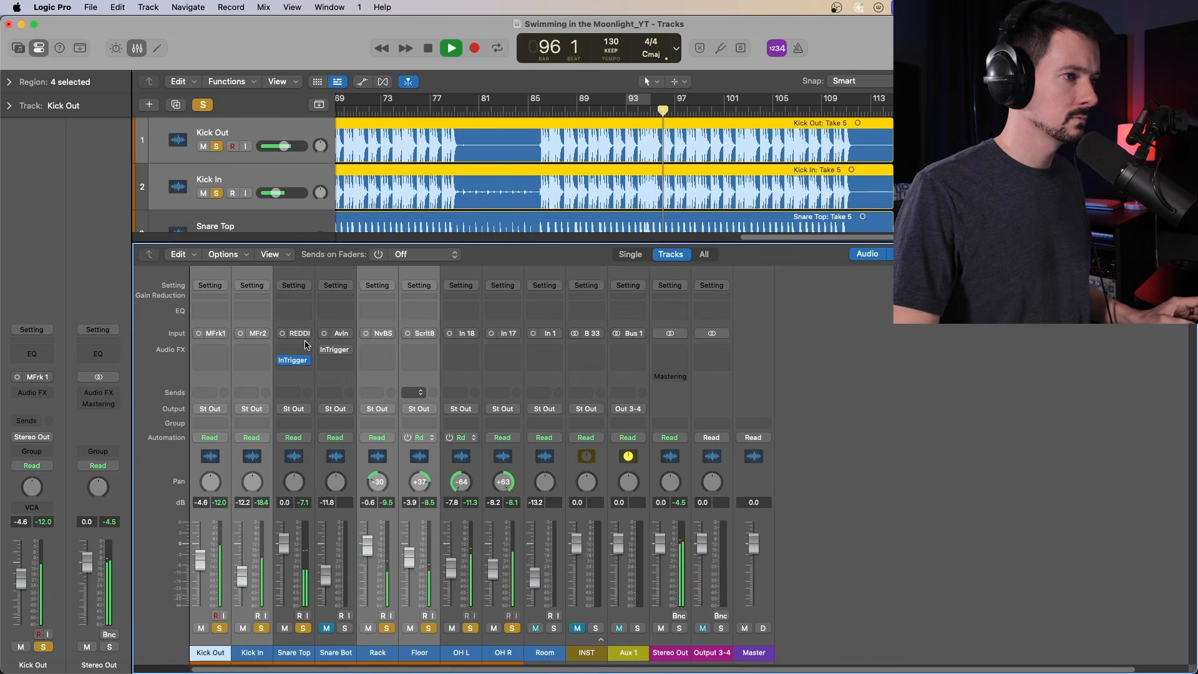
Open the sample browser for InTrigger's first Snare Top layer and navigate to Music SSD > Samples > Yurt Revival > Snares
mouse_move(291, 365)
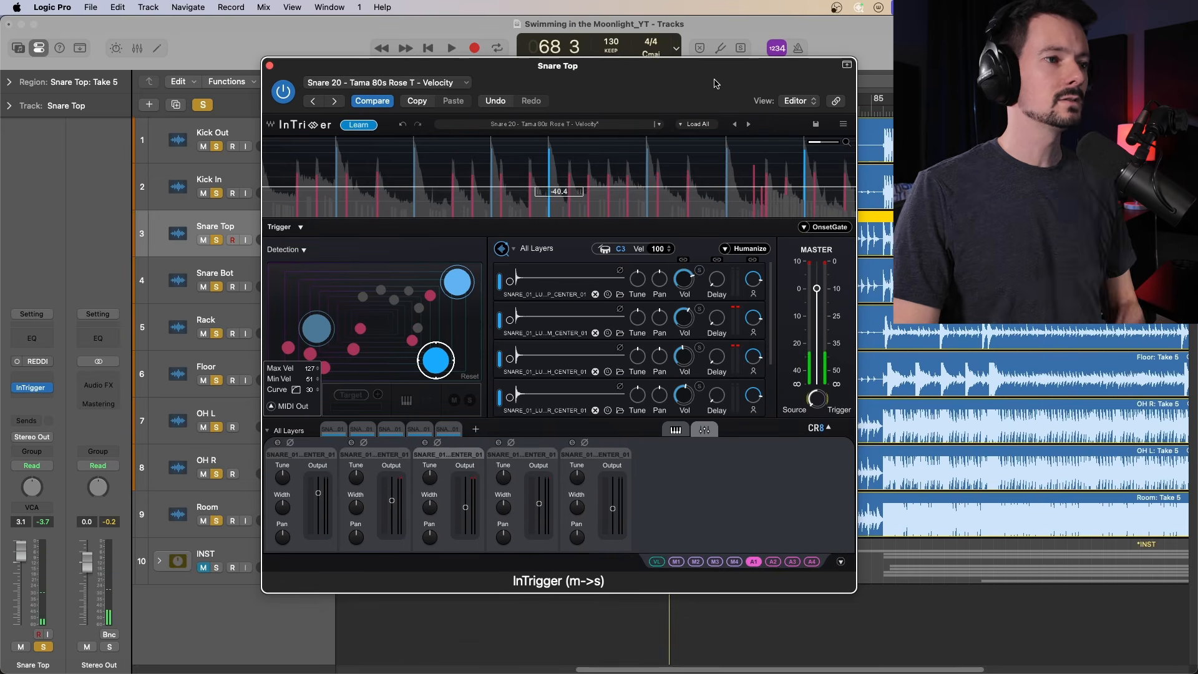
left_click(544, 282)
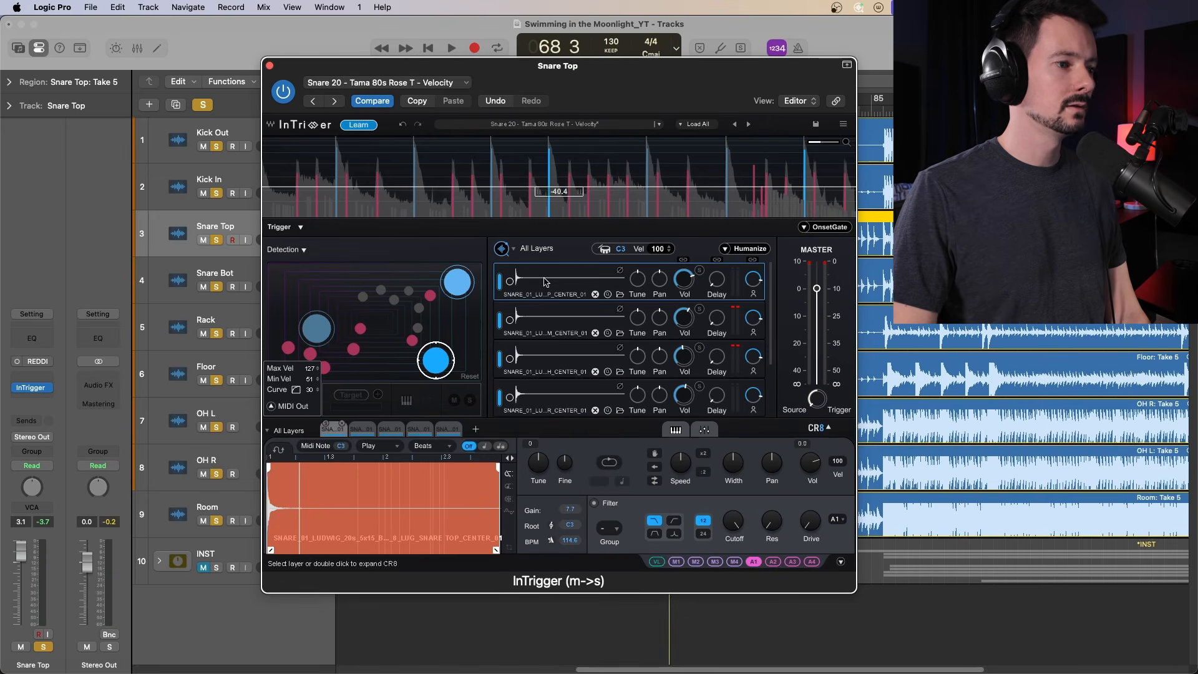
left_click(619, 296)
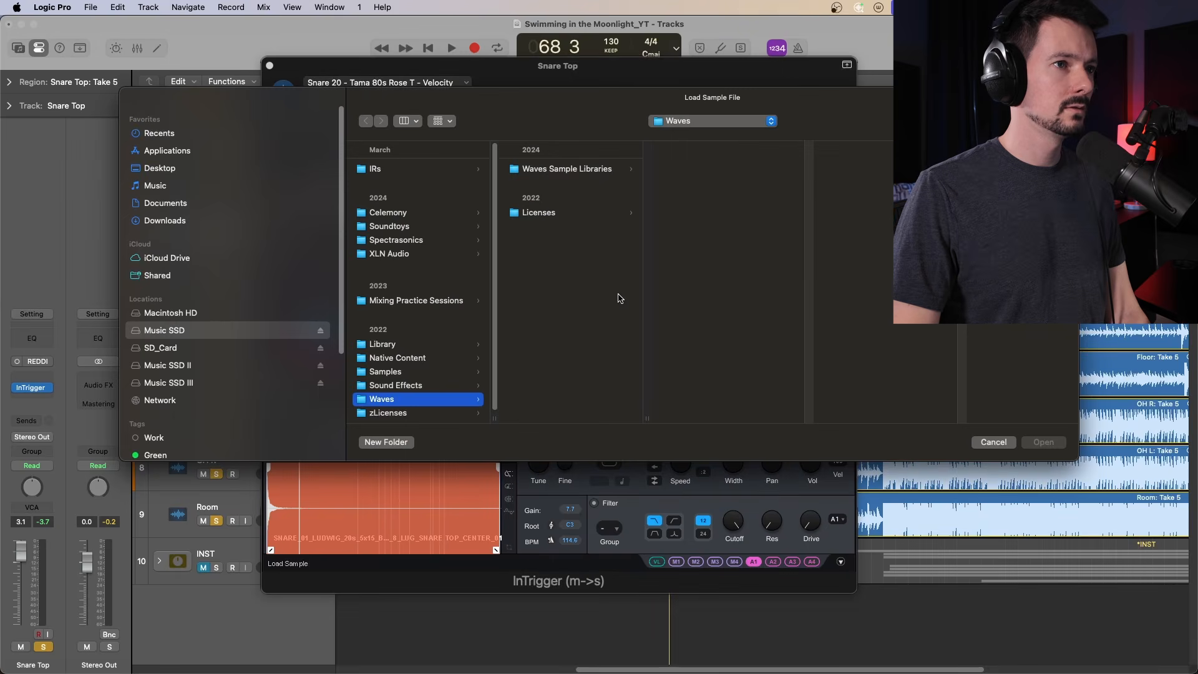
left_click(220, 330)
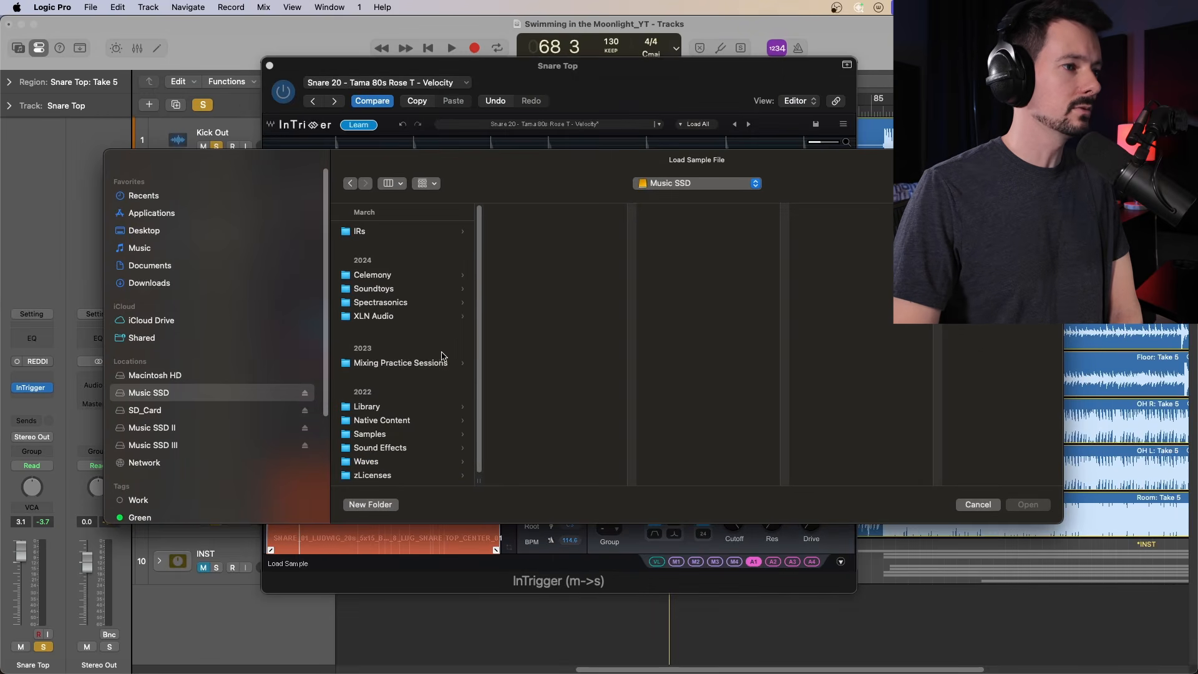
left_click(425, 364)
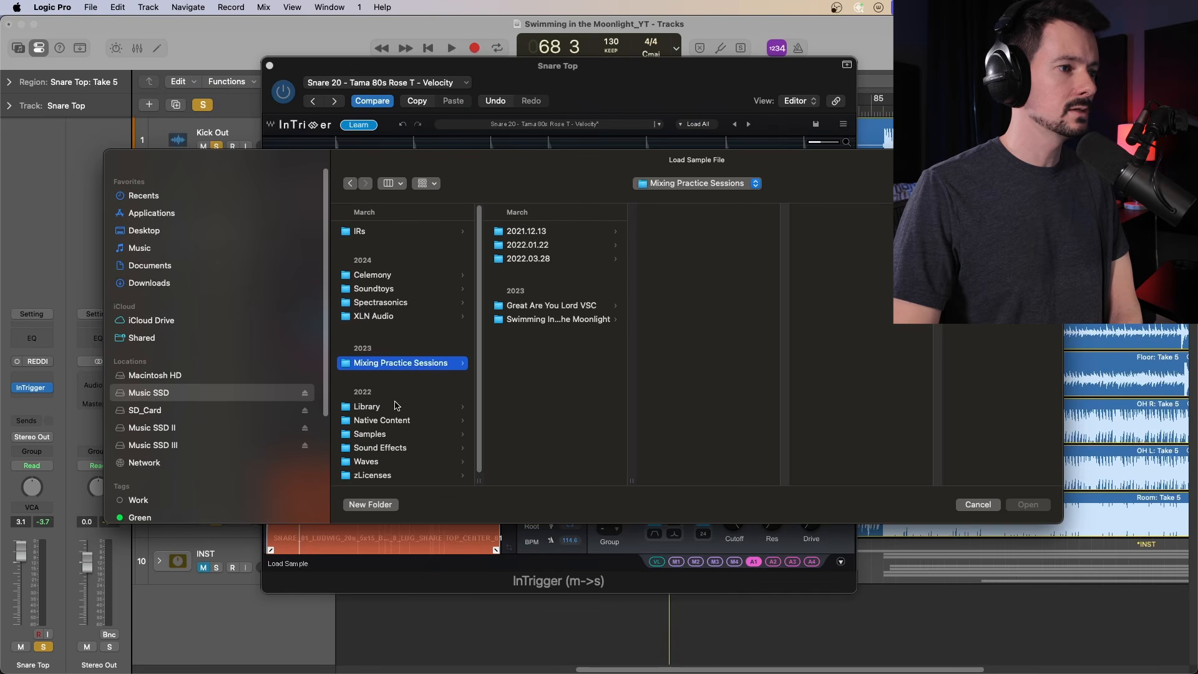
scroll(395, 406, "down", 1)
left_click(395, 431)
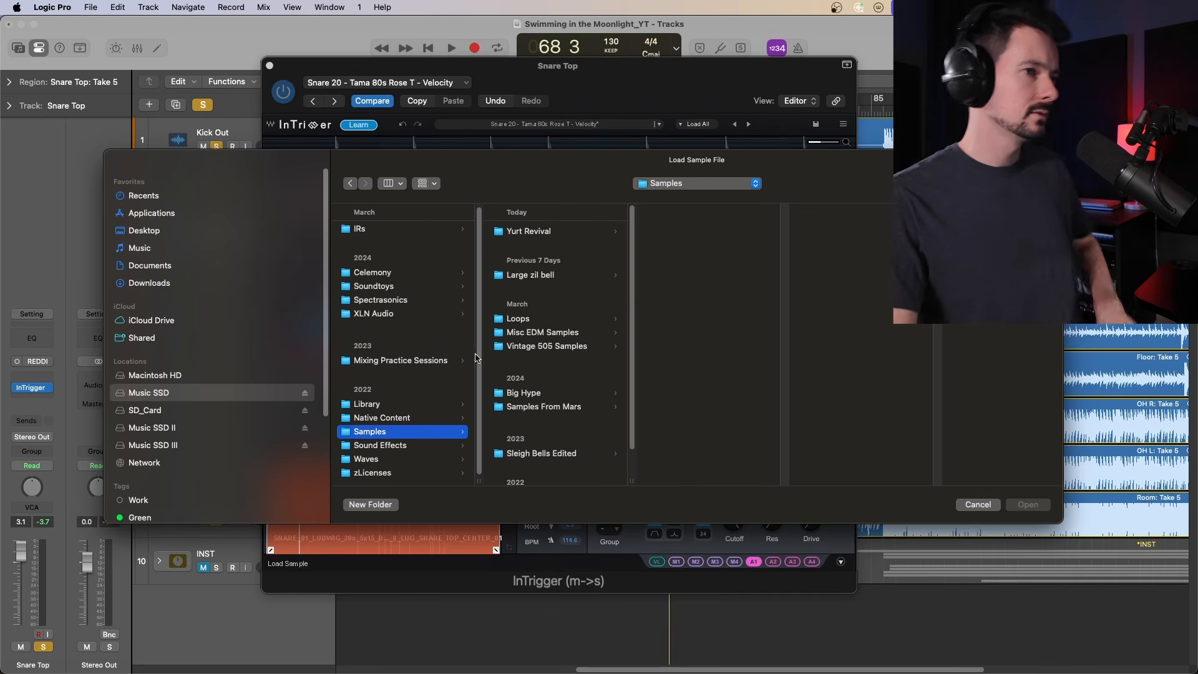
left_click(553, 233)
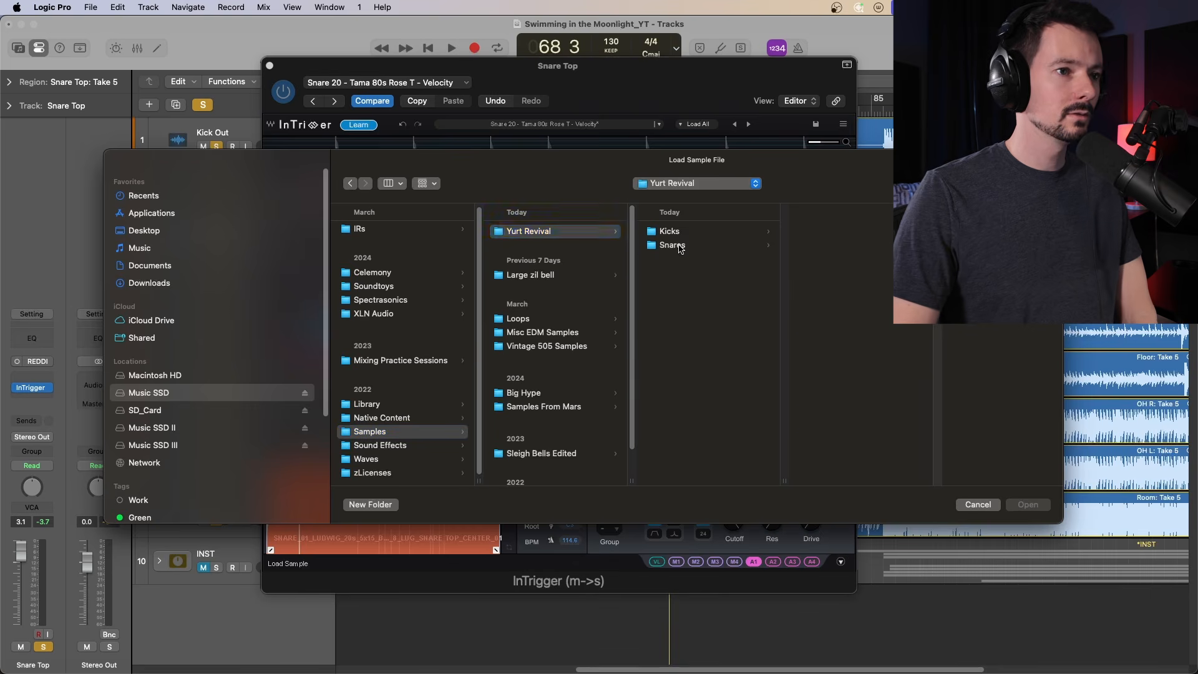
left_click(655, 246)
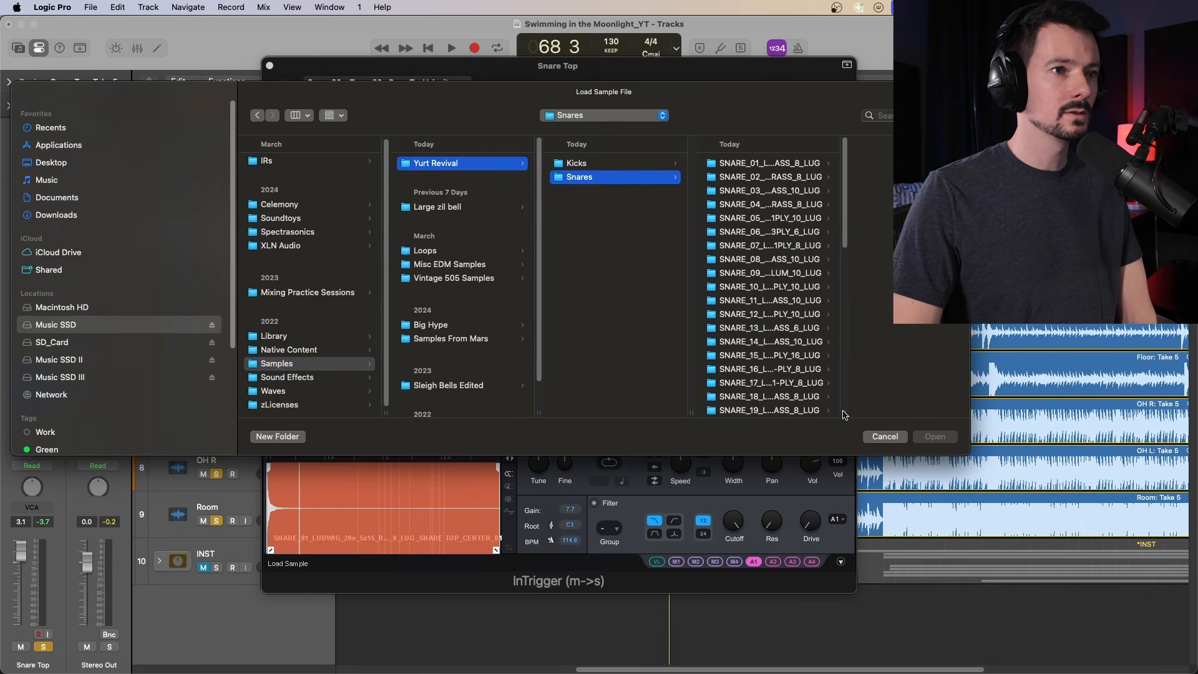
Load the SNARE TOP_RIMSHOT_01 sample from SNARE_01_LUDWIG's TOP folder into the first layer
left_click_drag(843, 415, 971, 412)
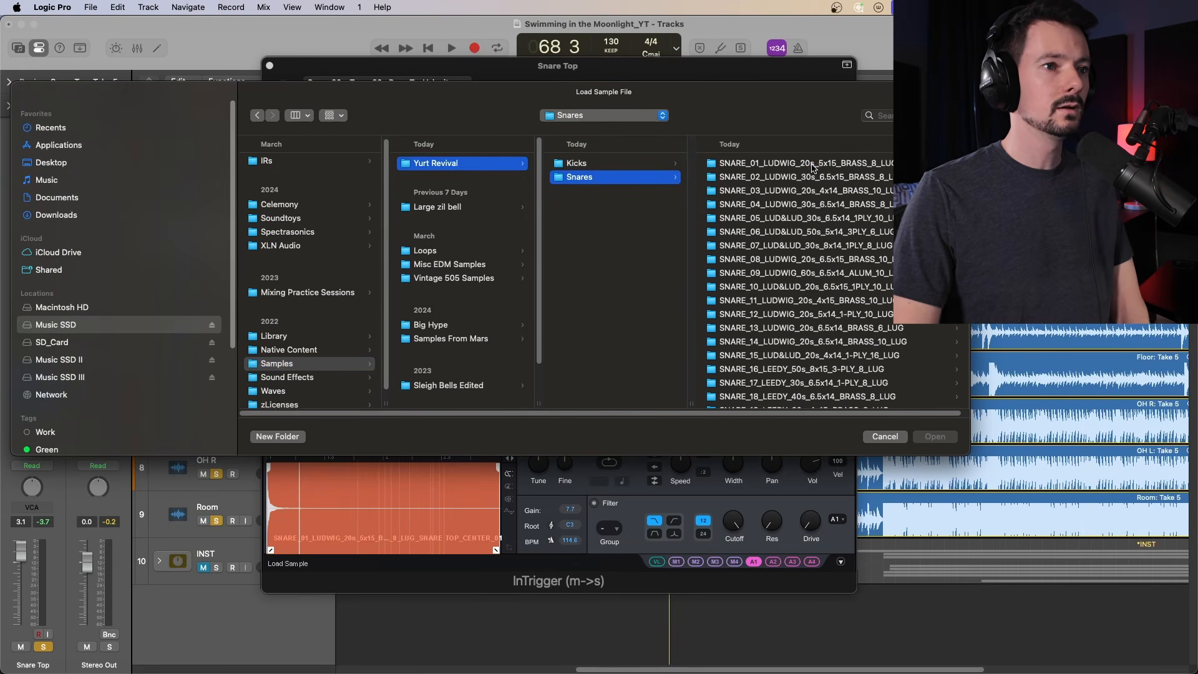
left_click(811, 163)
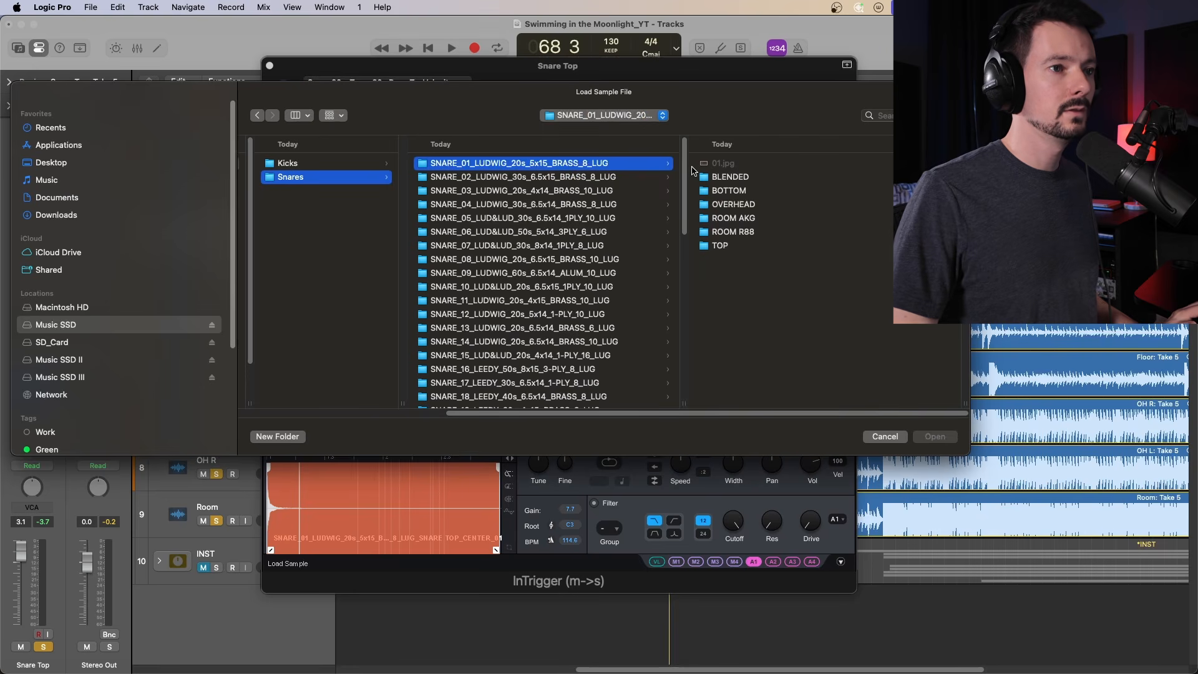
left_click(721, 245)
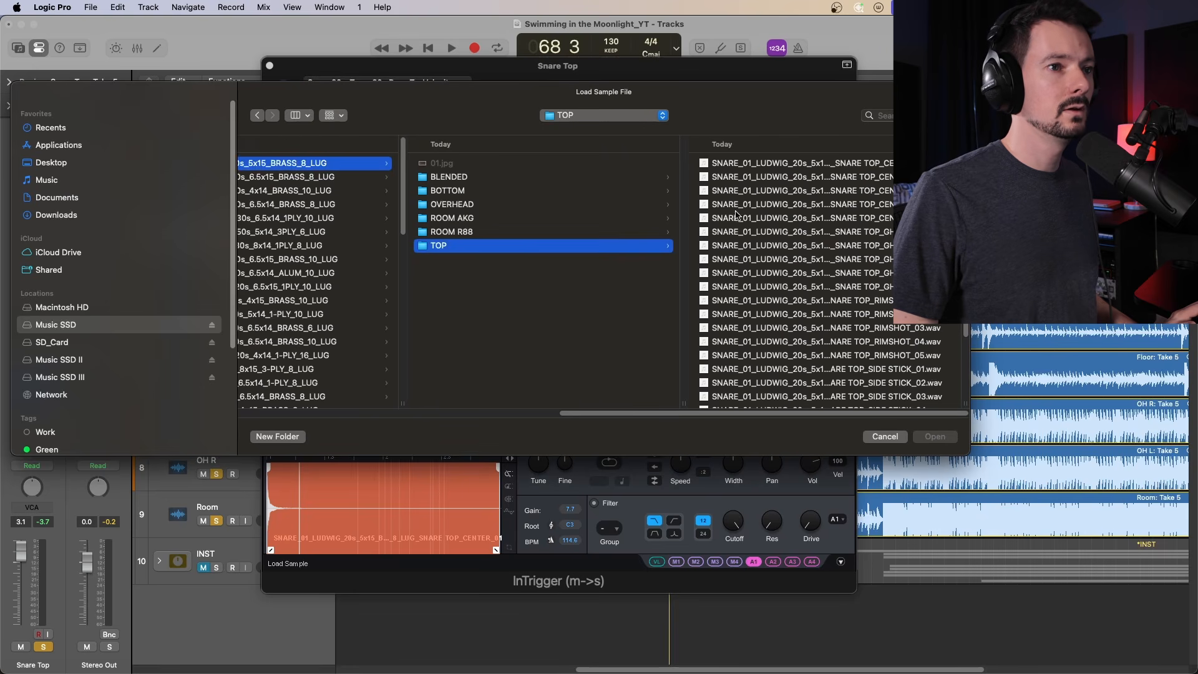
left_click_drag(965, 403, 1056, 406)
left_click_drag(972, 392, 1133, 393)
left_click(830, 300)
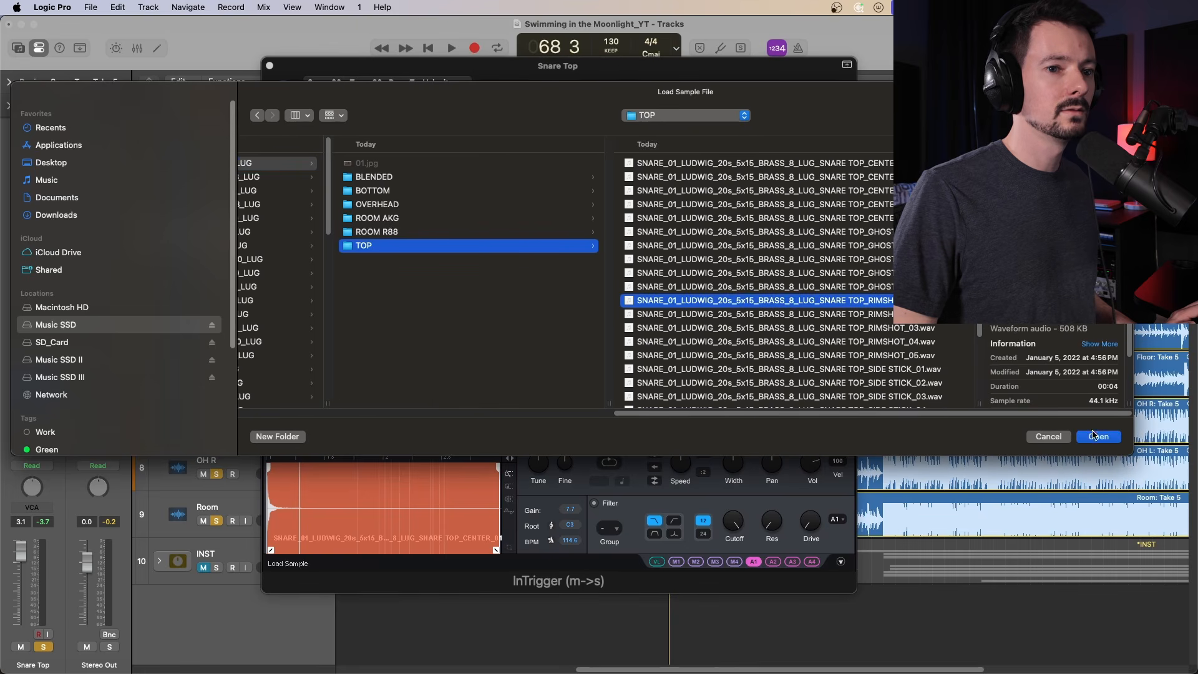
left_click(1099, 436)
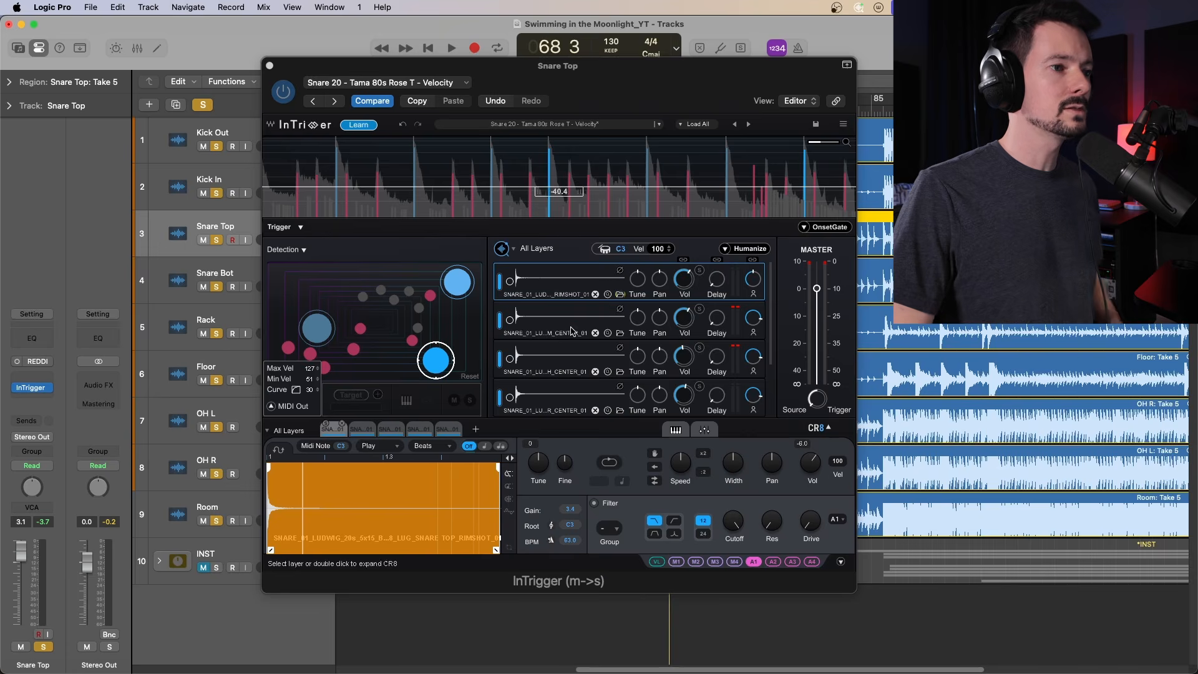
Replace the second layer's sample with SNARE BTM_RIMSHOT_01 from the SNARE_01_LUDWIG BOTTOM folder
left_click(619, 332)
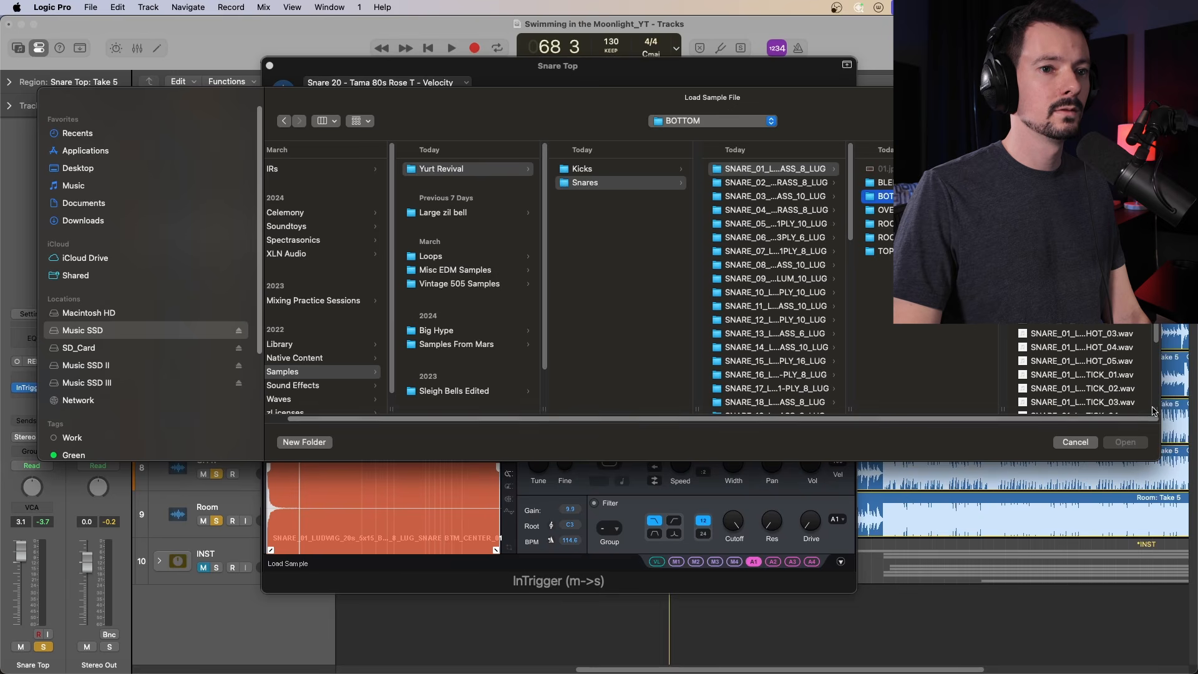
left_click_drag(1151, 425, 1195, 408)
double_click(1177, 418)
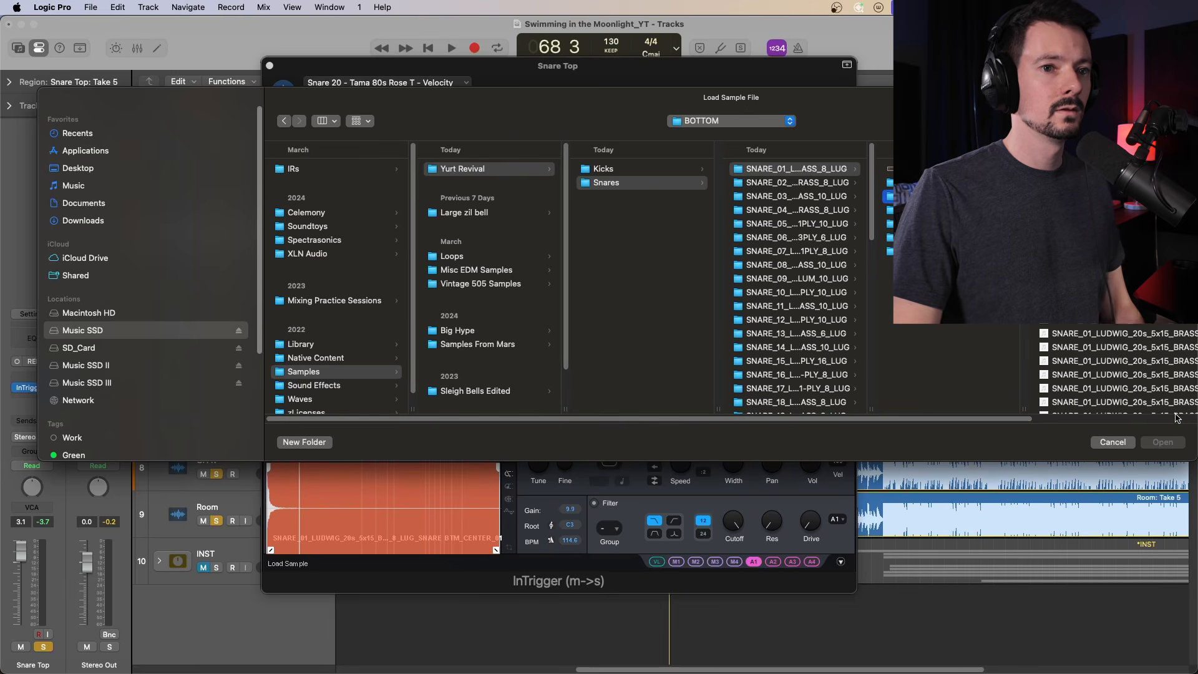
left_click_drag(1009, 104, 855, 121)
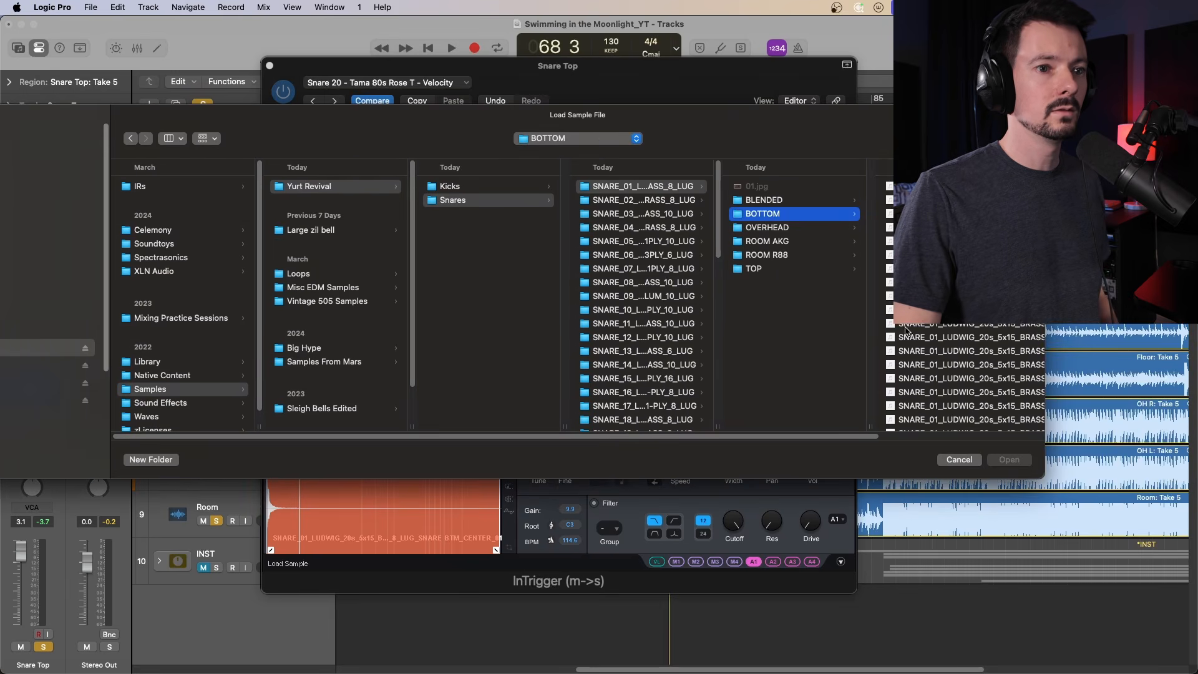
left_click(1041, 422)
scroll(710, 331, "up", 1)
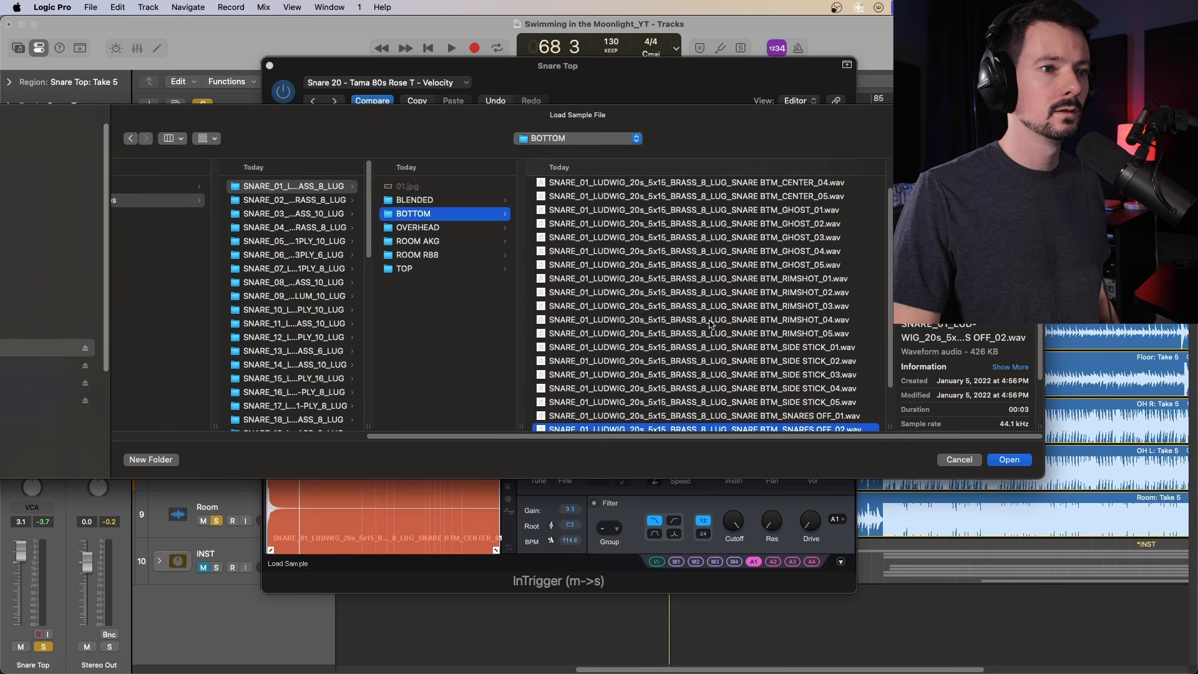
double_click(763, 281)
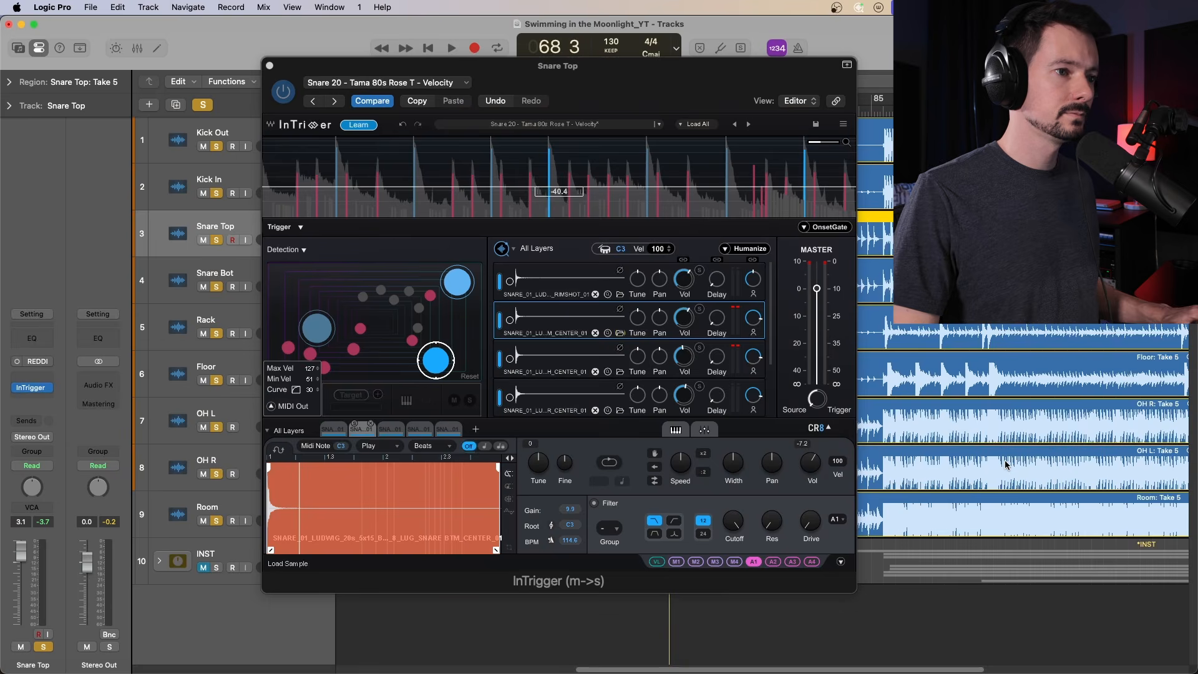
Replace the third layer's sample with SNARE OH_RIMSHOT_01 from the SNARE_01_LUDWIG OVERHEAD folder
left_click(620, 371)
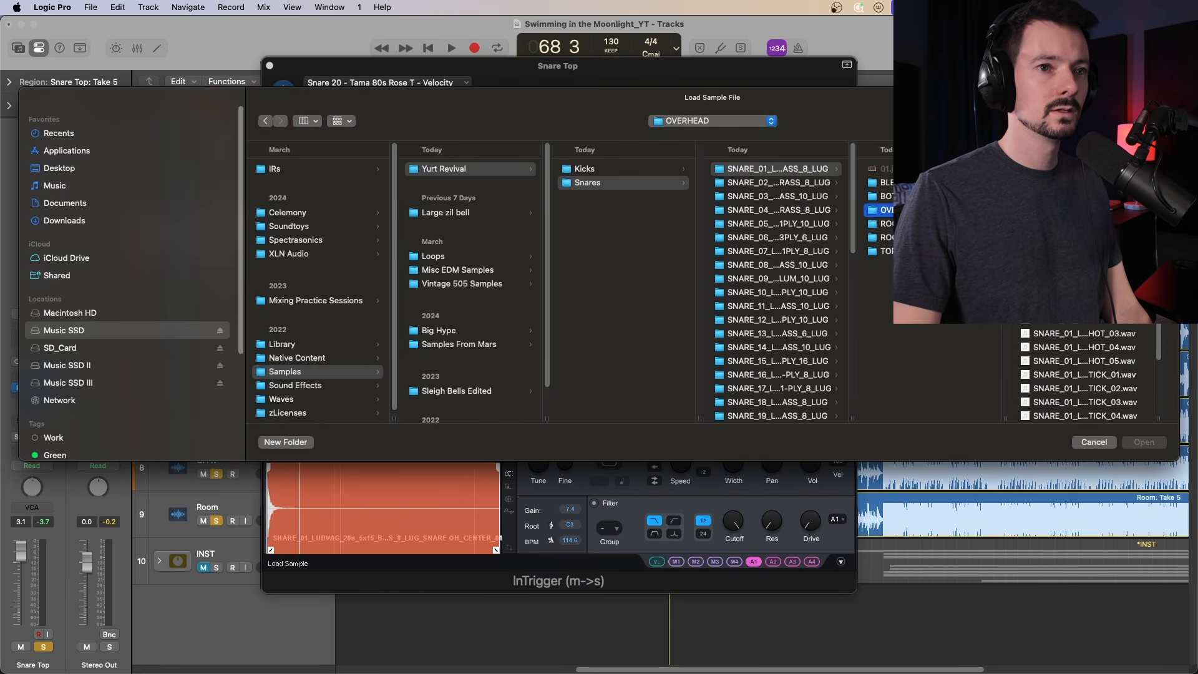
double_click(1158, 418)
left_click_drag(1043, 441, 847, 438)
scroll(798, 399, "right", 5)
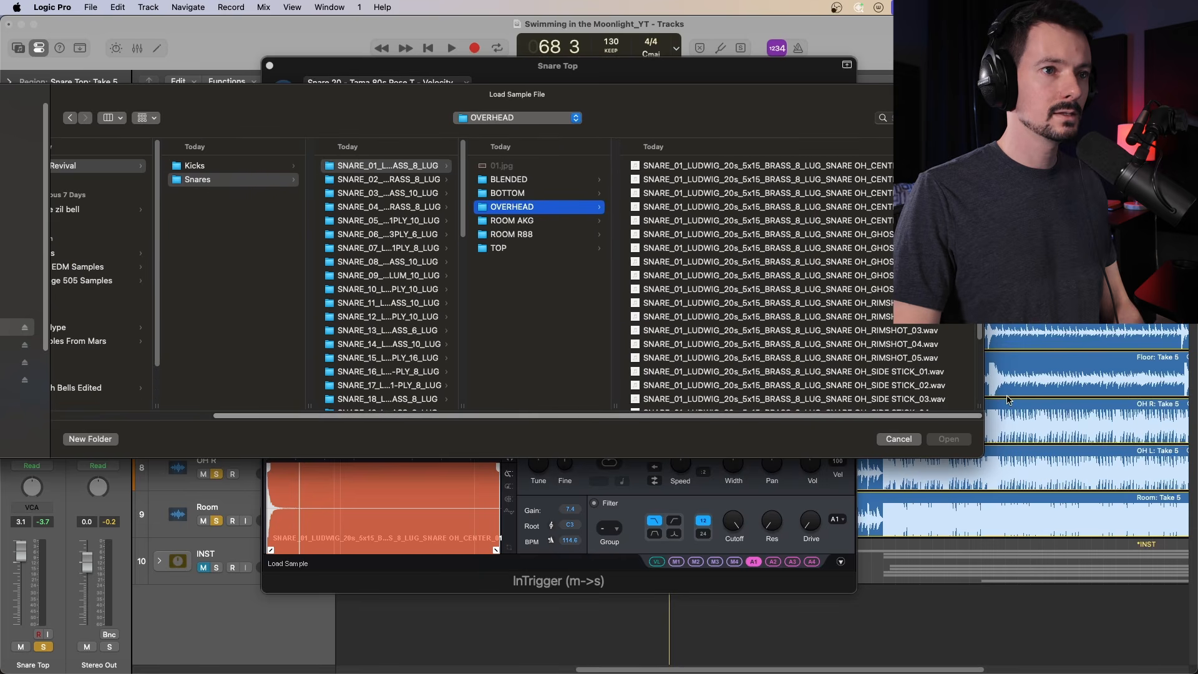
left_click(811, 303)
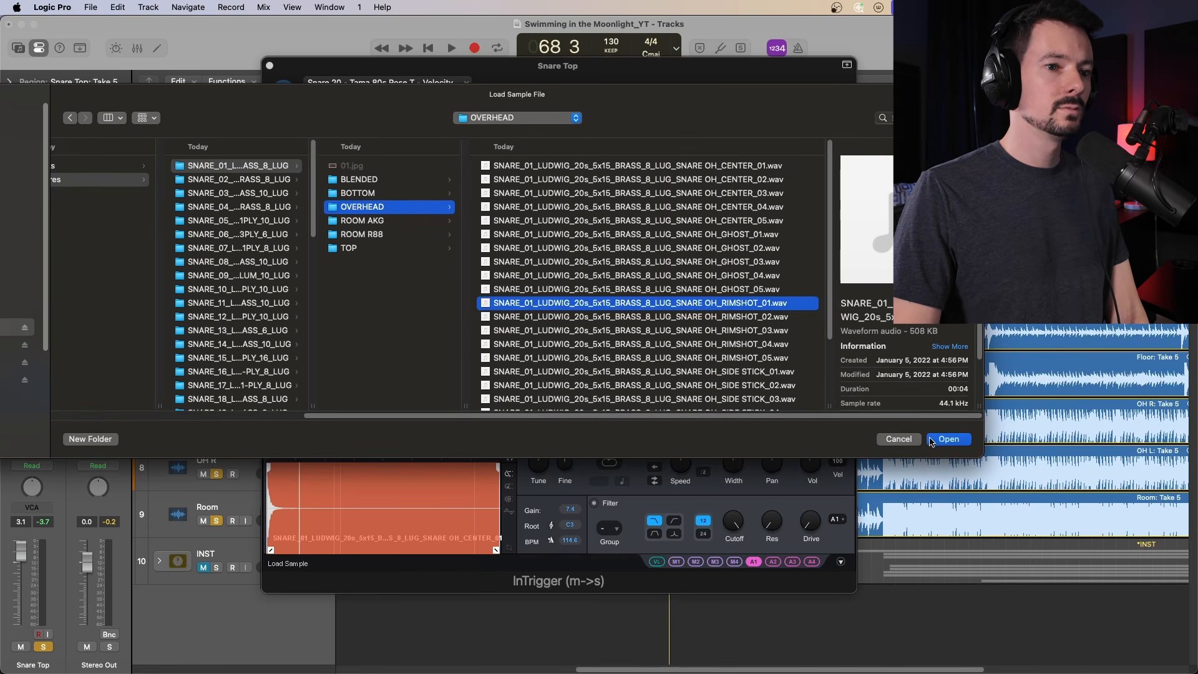
left_click(949, 439)
Replace the fourth layer's sample with RIMSHOT_01 from the SNARE_01_LUDWIG ROOM AKG folder
scroll(541, 356, "down", 3)
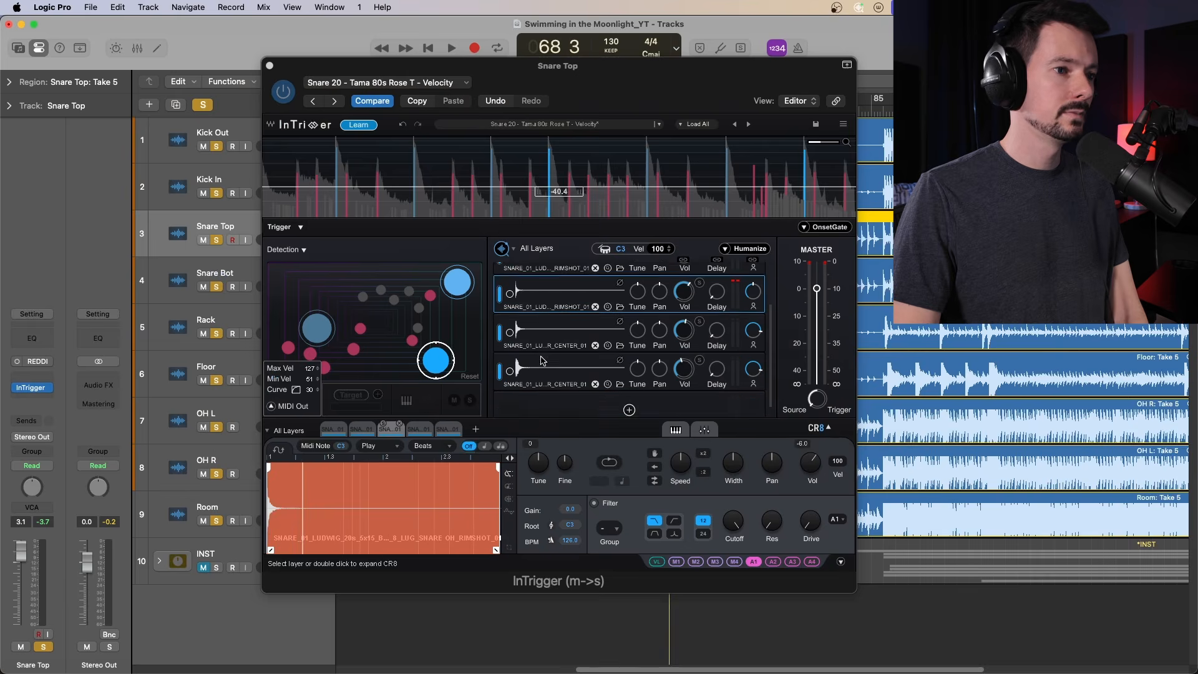
left_click(619, 346)
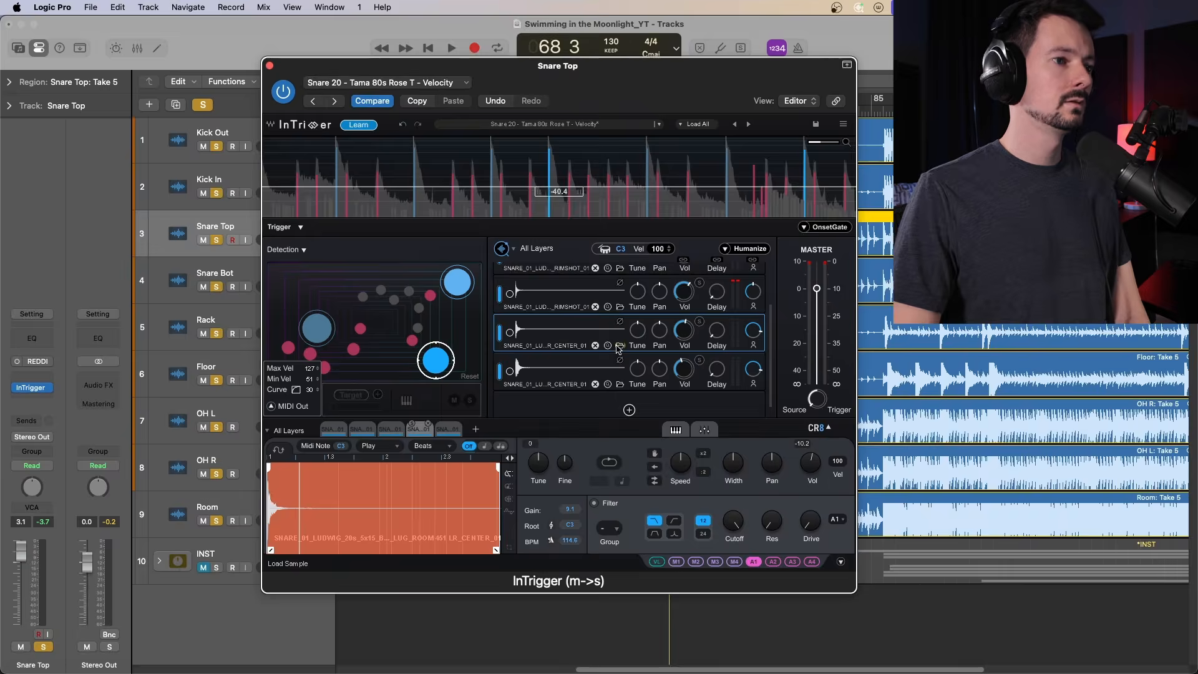
left_click(918, 223)
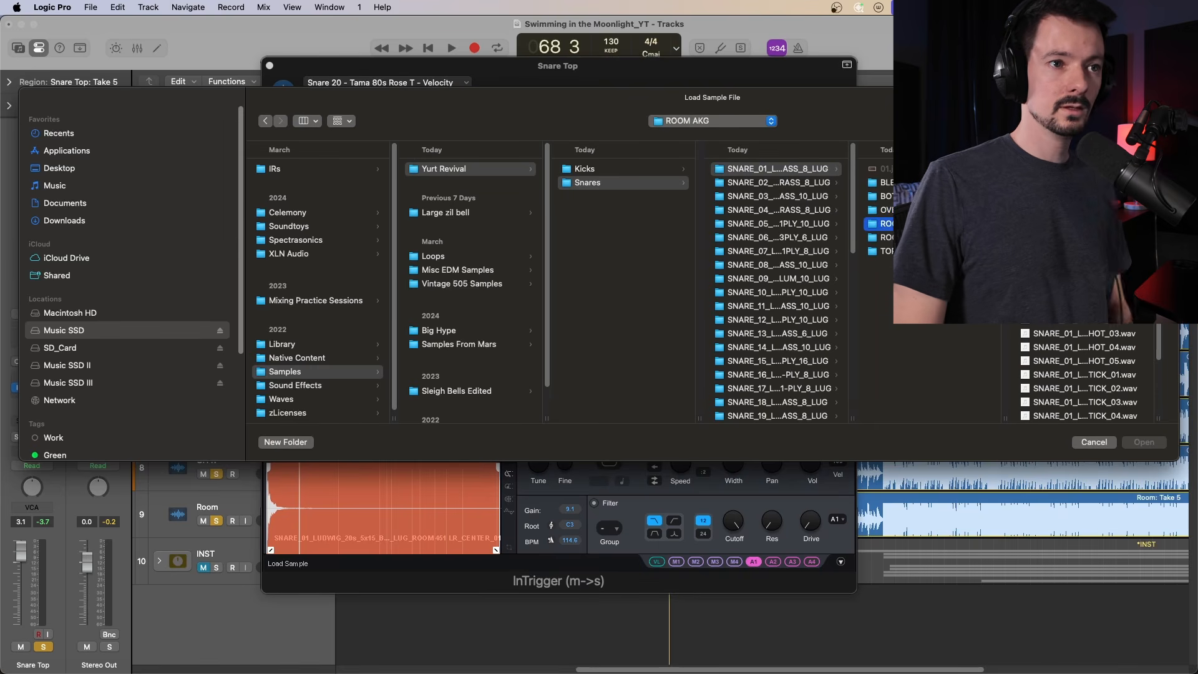
double_click(1157, 419)
left_click_drag(1180, 359, 932, 358)
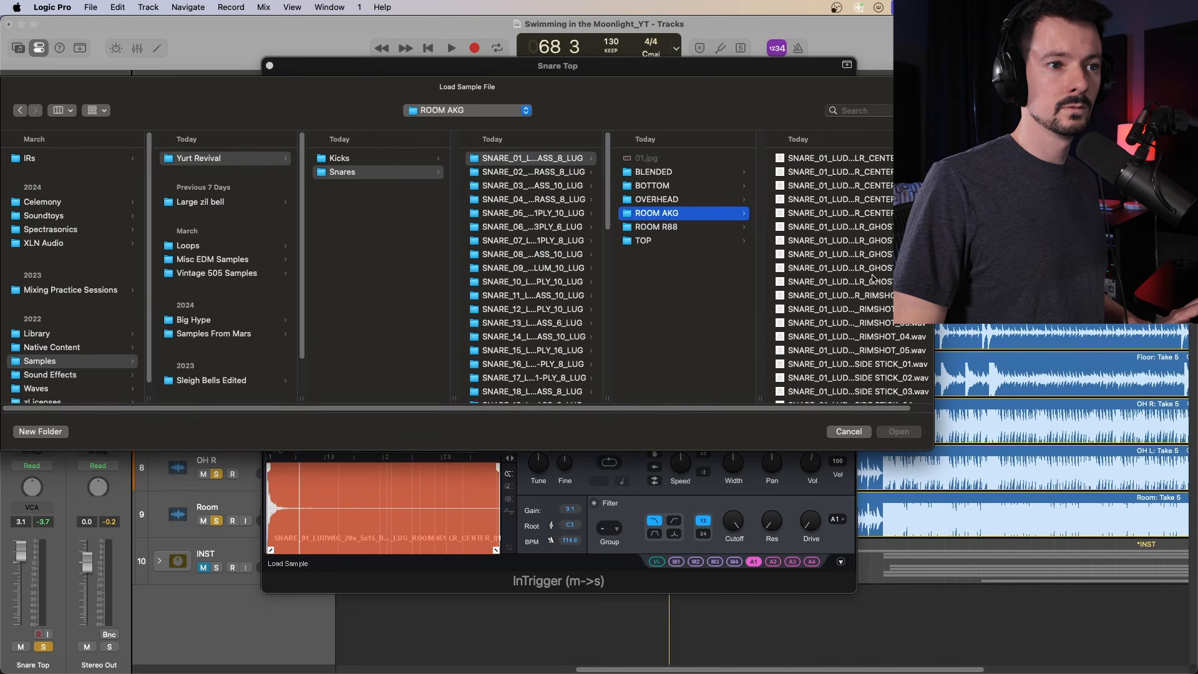
left_click(879, 295)
left_click(897, 432)
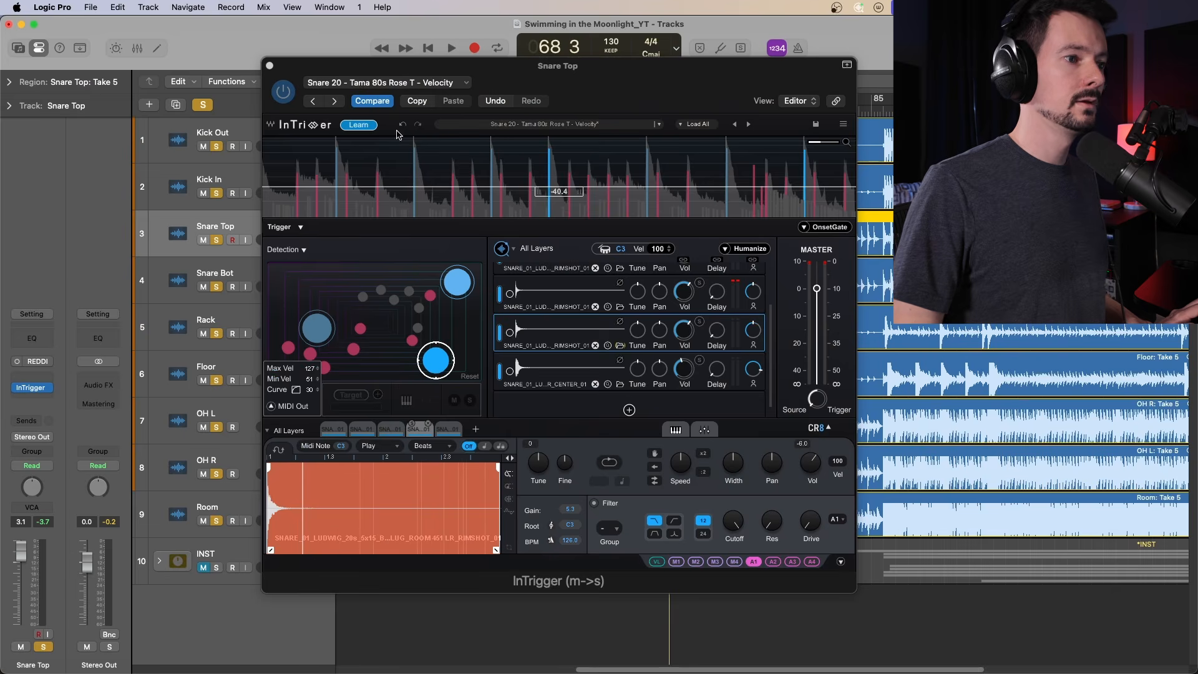
Replace the fifth layer's sample with RIMSHOT_01 from the SNARE_01_LUDWIG ROOM R88 folder
left_click(620, 384)
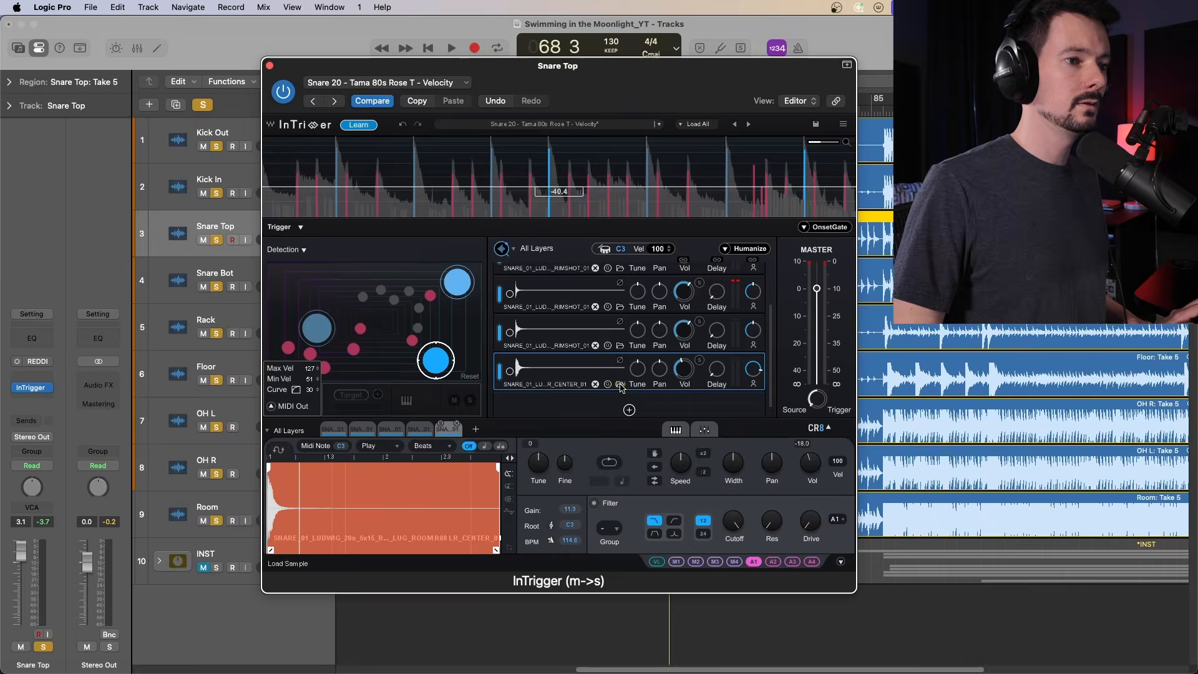
left_click(595, 184)
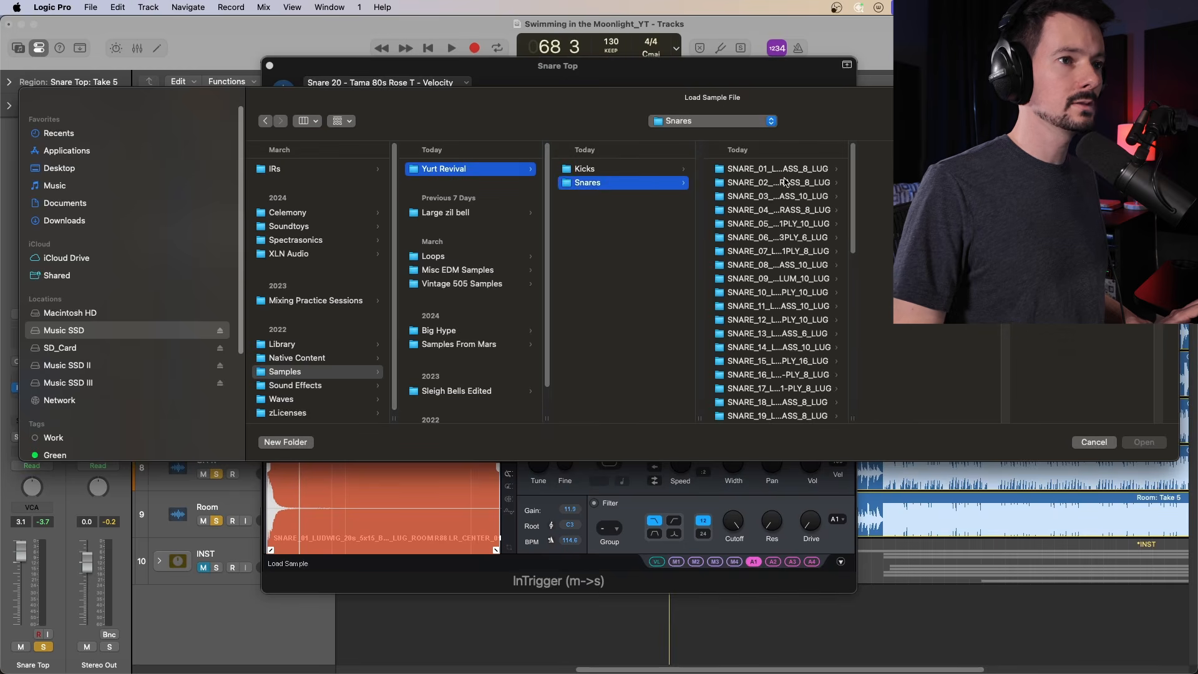
left_click(790, 171)
left_click(911, 238)
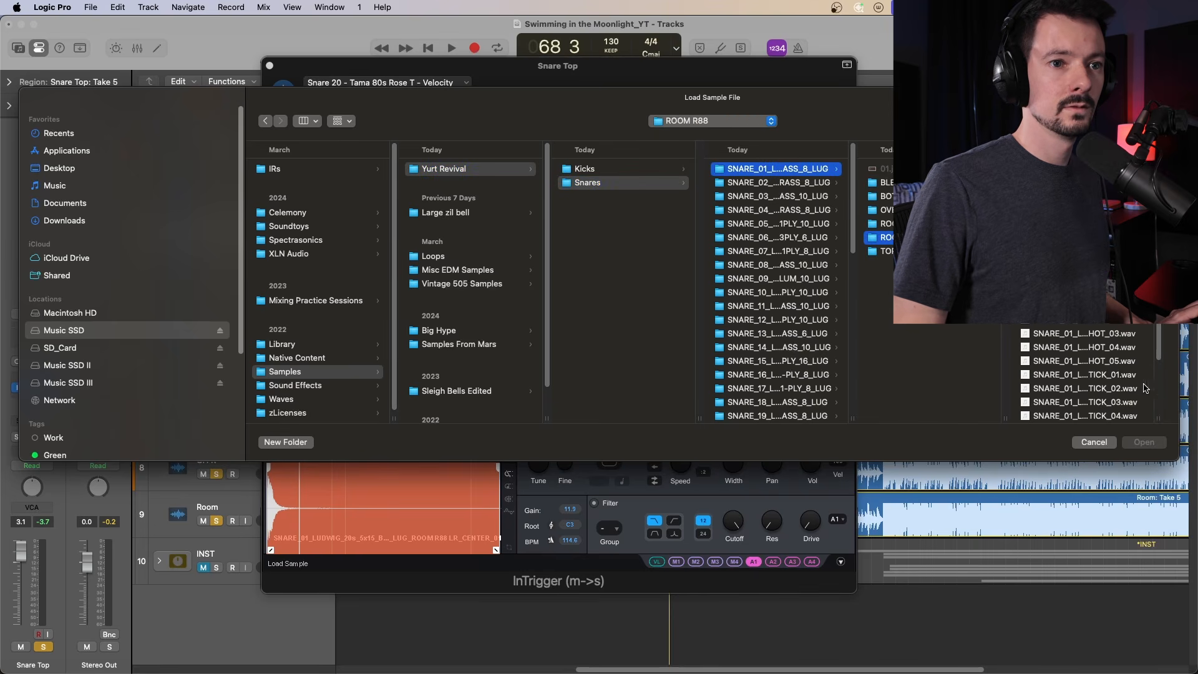
left_click(1085, 306)
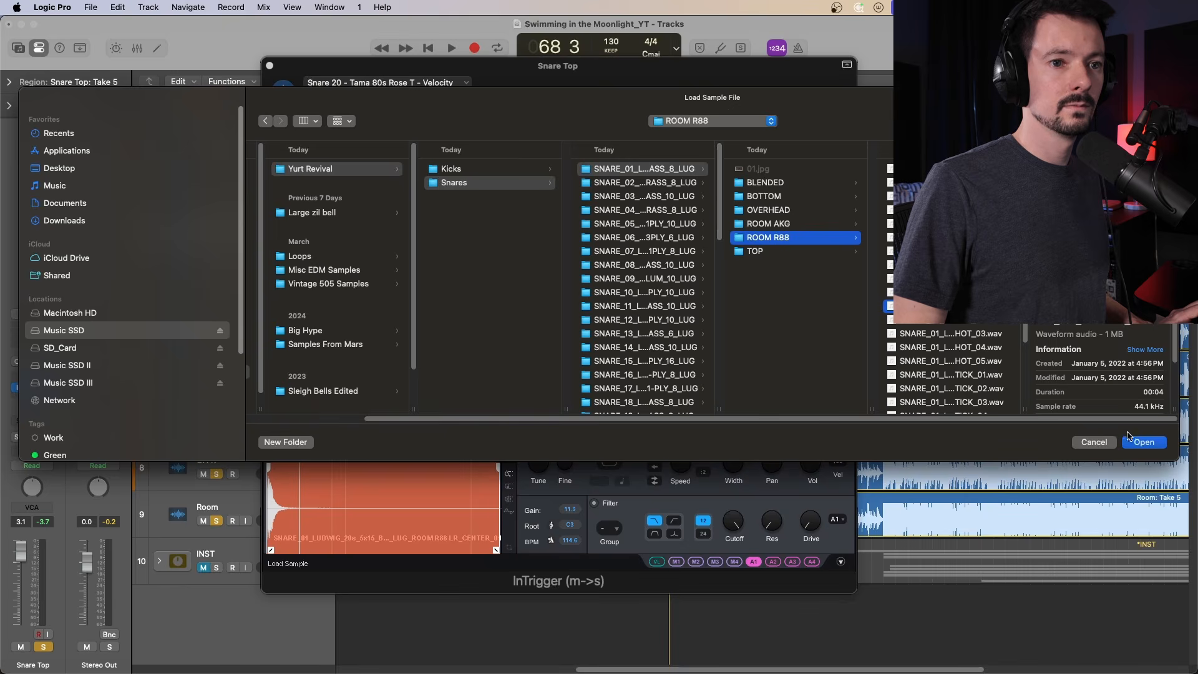
left_click(1147, 444)
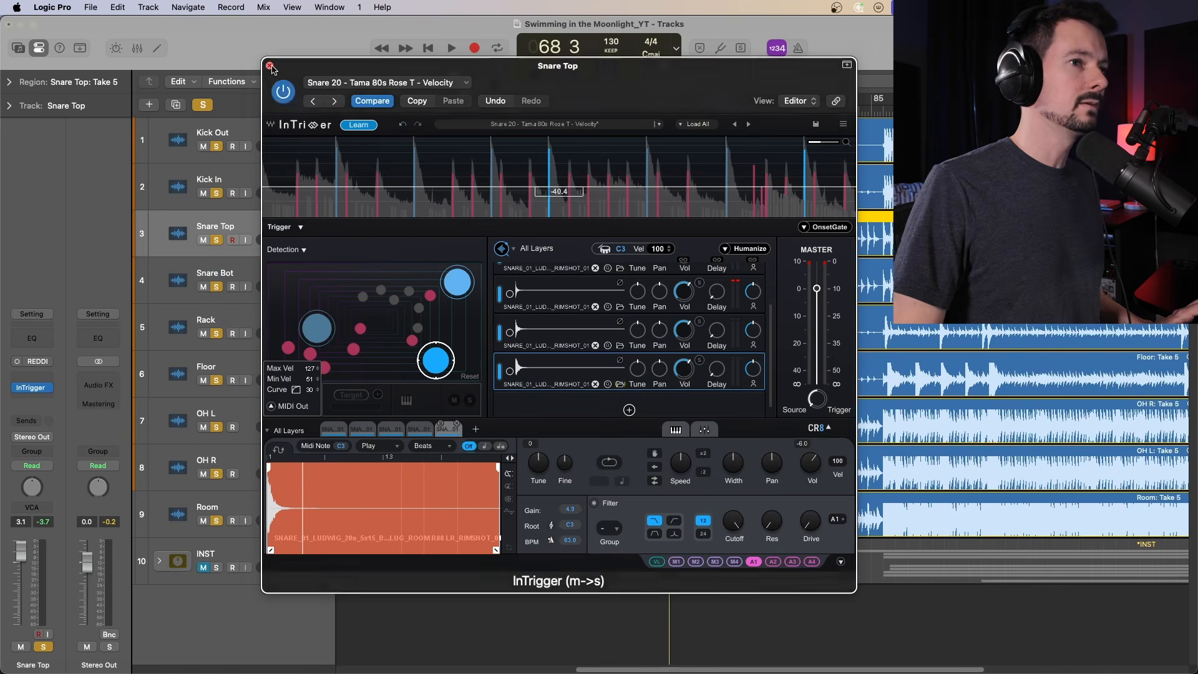
Close InTrigger, play from around bar 68, and unsolo every drum track except Snare Top
key("super+w")
key("space")
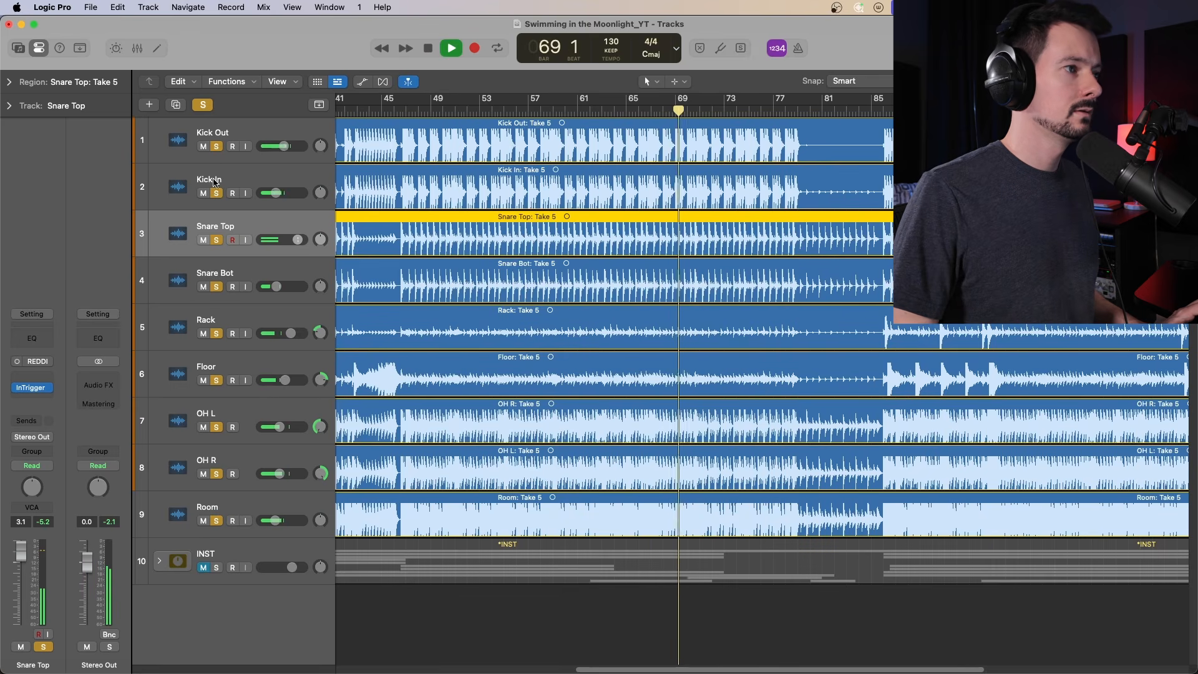
left_click_drag(216, 147, 216, 193)
left_click_drag(216, 287, 216, 520)
Check InTrigger on Snare Top during playback, and unmute Snare Bot in the full drum mix
left_click(31, 388)
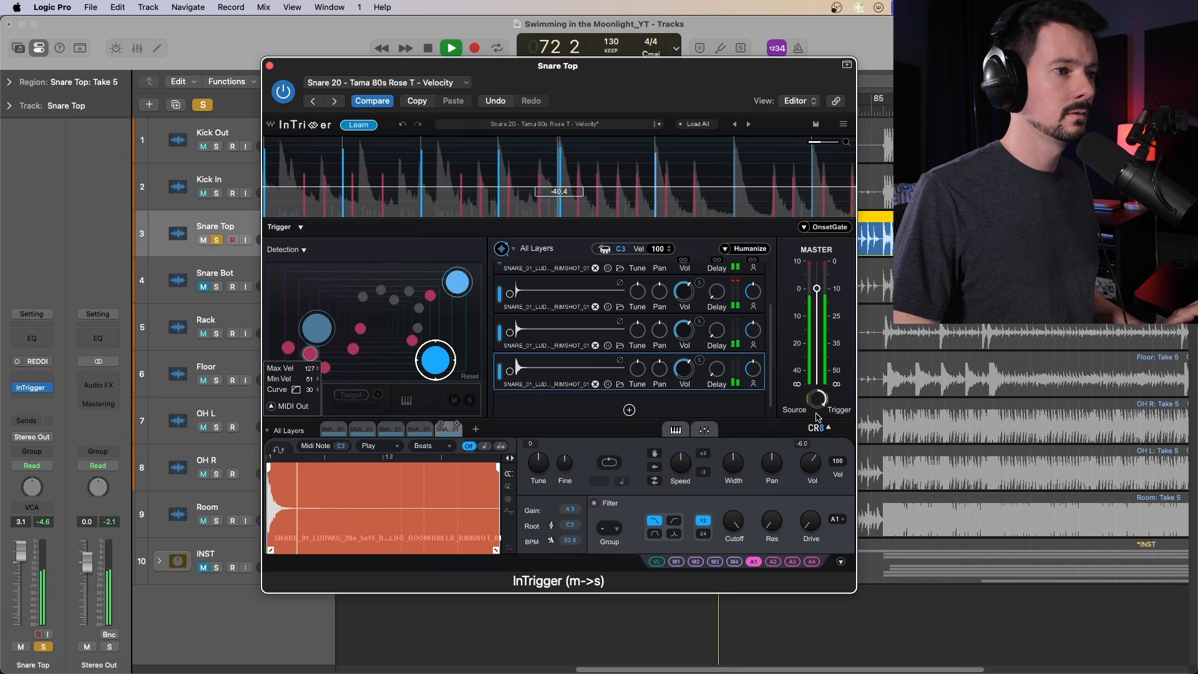
left_click_drag(688, 94, 834, 53)
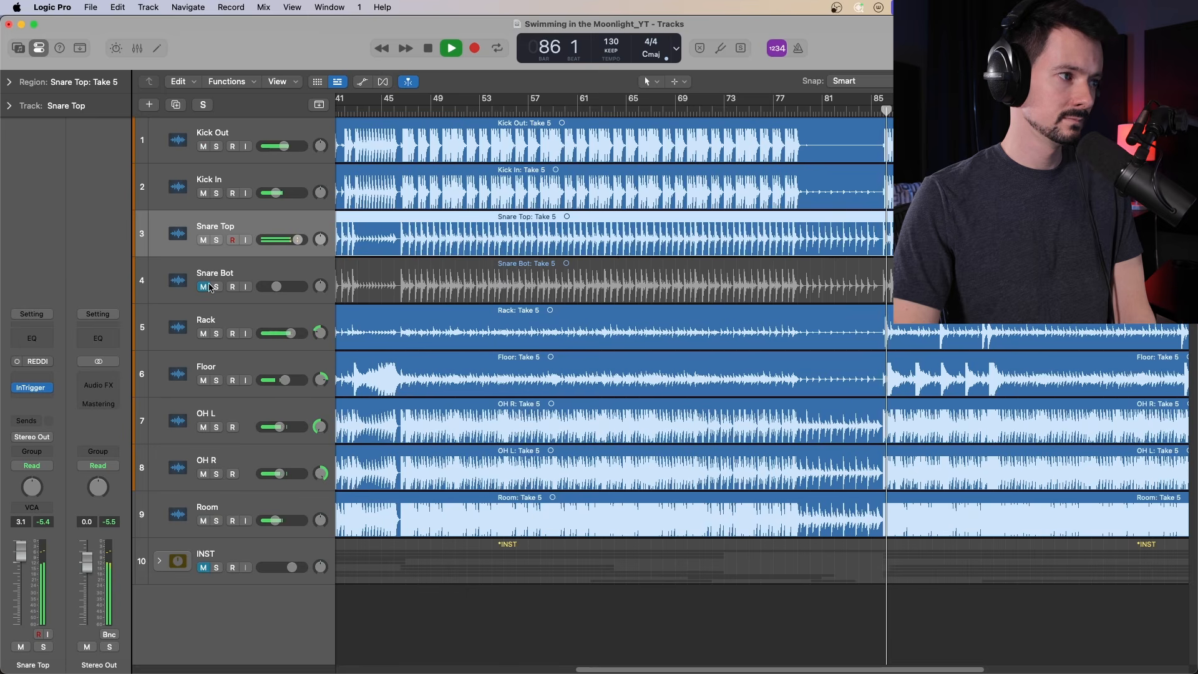
left_click(208, 287)
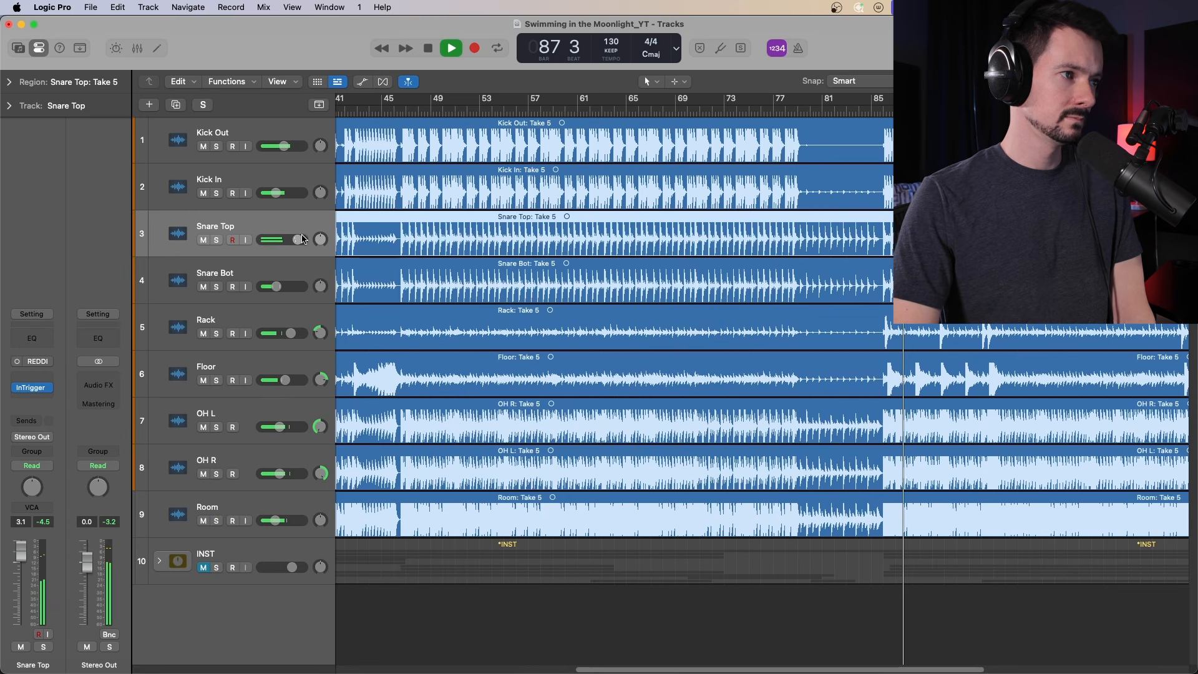
Set Snare Top's volume to -0.6 dB and replay the drum mix from around bar 86
left_click_drag(303, 239, 295, 240)
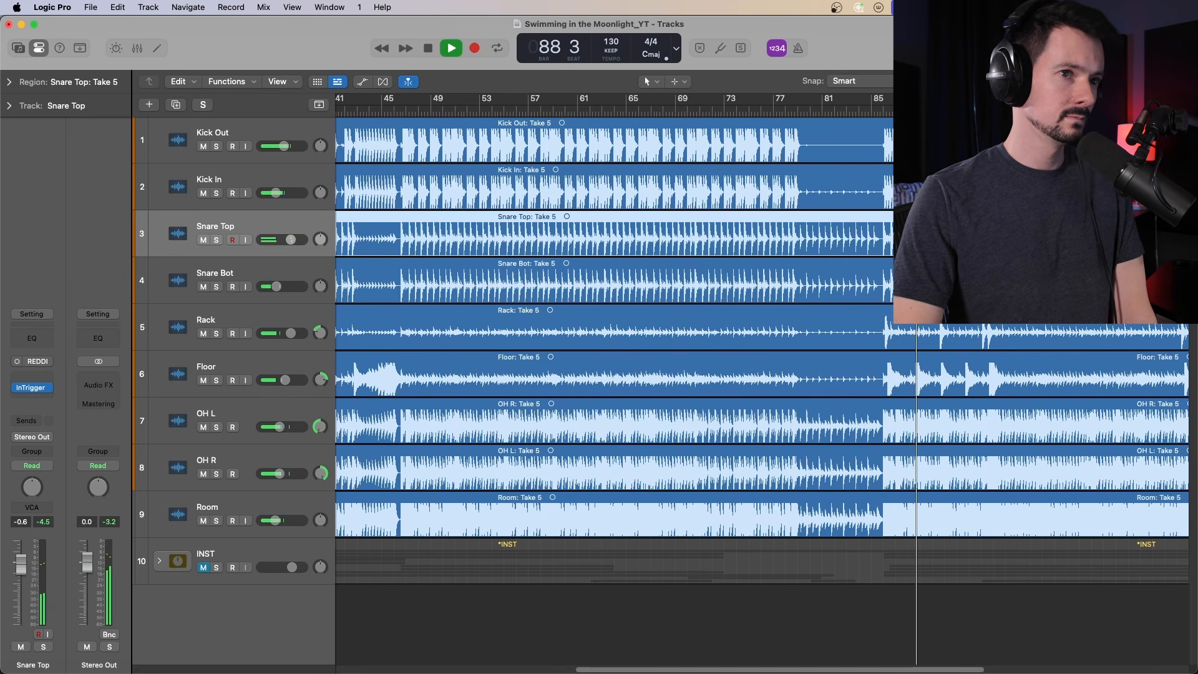
key("super+Right")
key("super+Right")
key("super+Right")
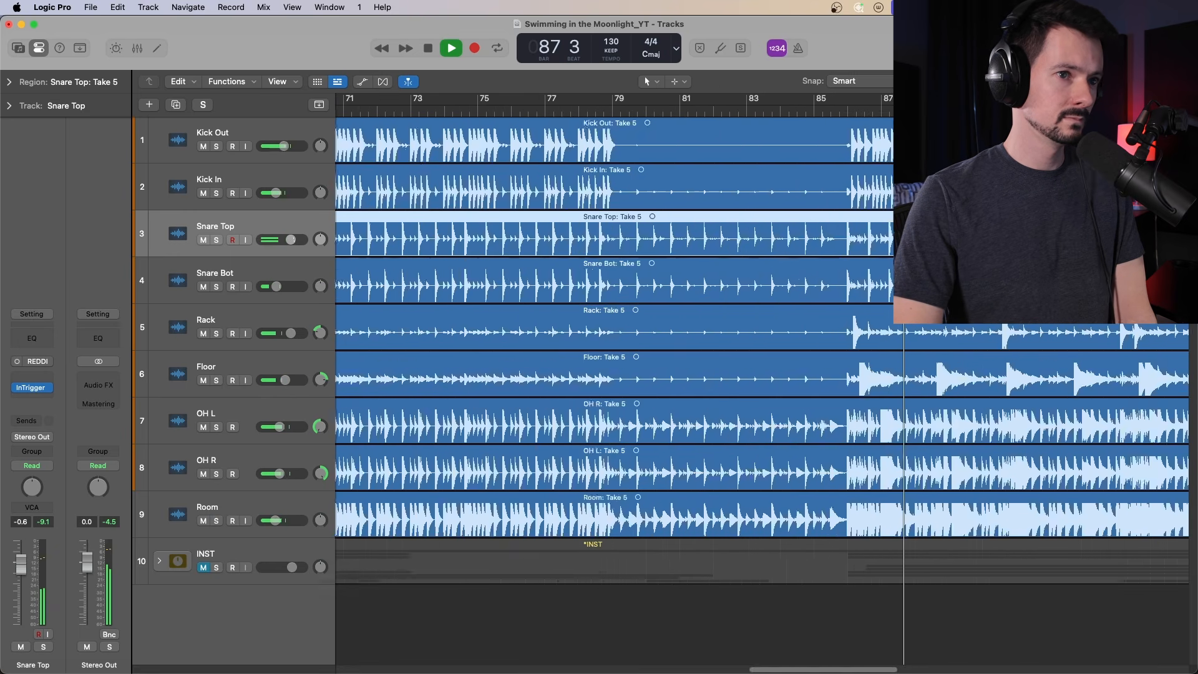
left_click(849, 111)
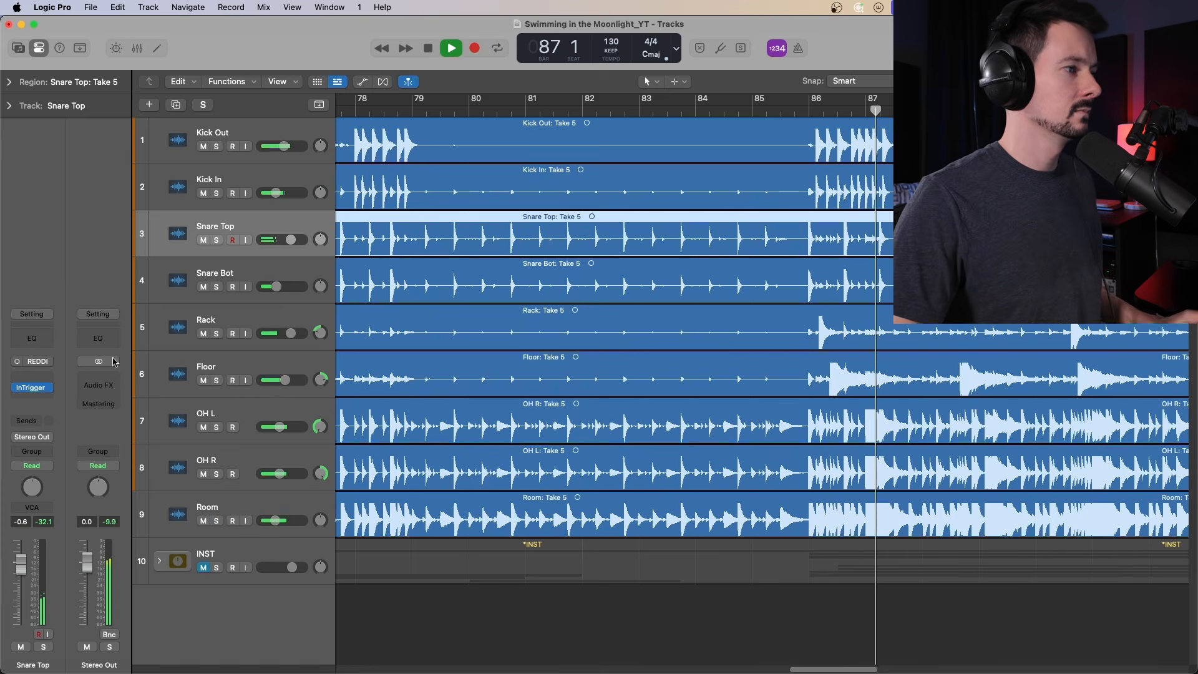
Open InTrigger on Snare Top and replay from around bar 86 beside its trigger graph
left_click(30, 388)
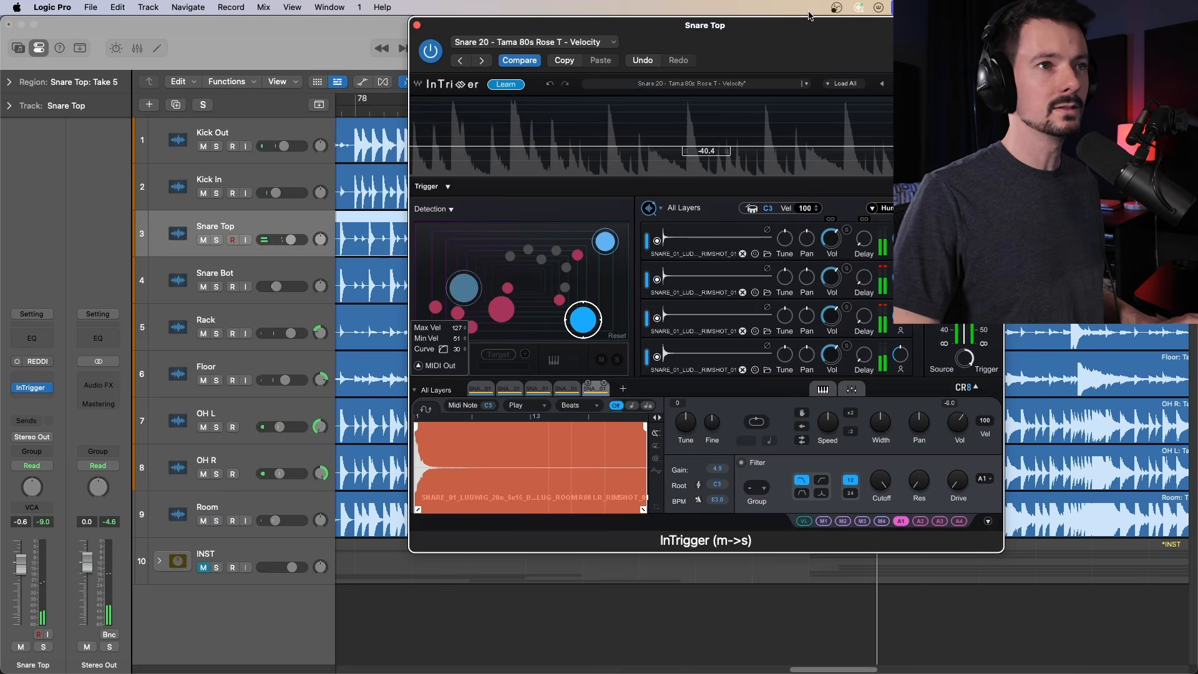
left_click_drag(809, 19, 541, 61)
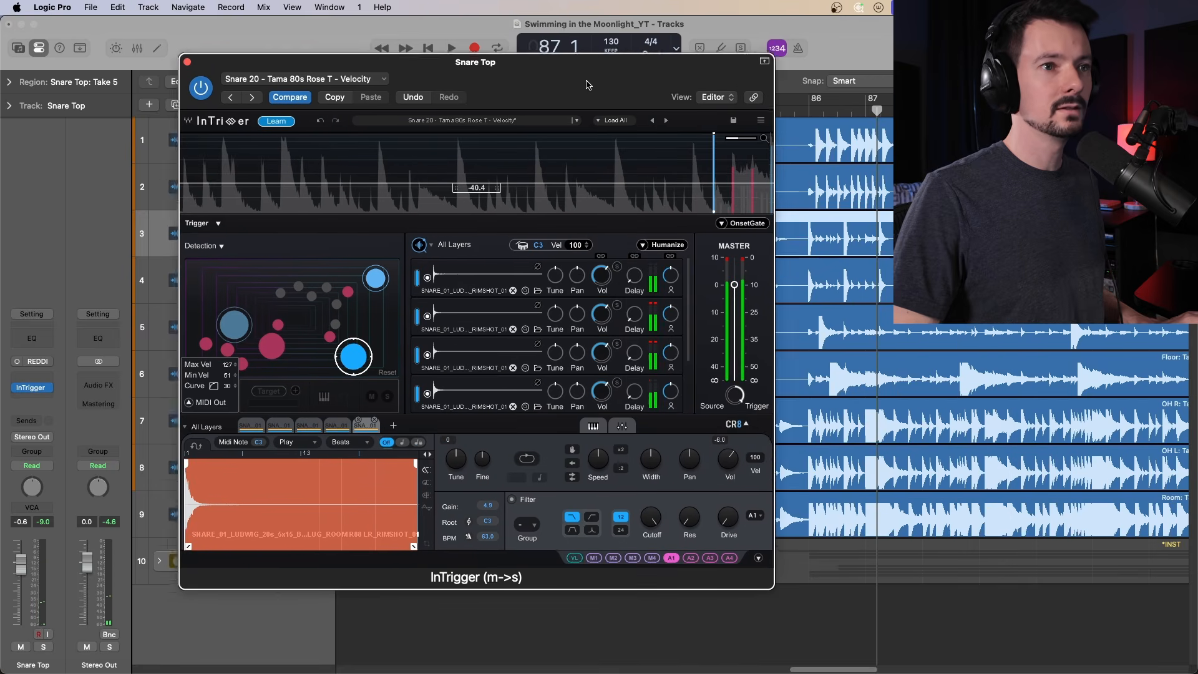
double_click(831, 110)
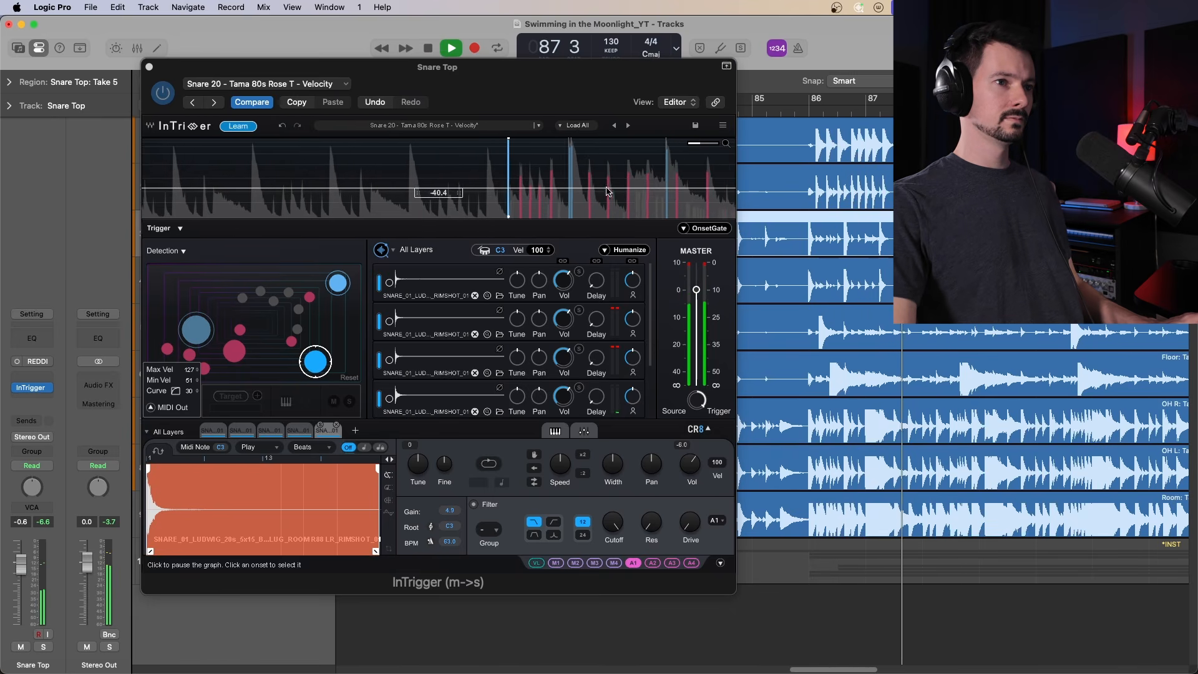
Stop playback, select a tall onset in the paused InTrigger graph, and resume the graph with playback from just before bar 87
key("space")
left_click(691, 172)
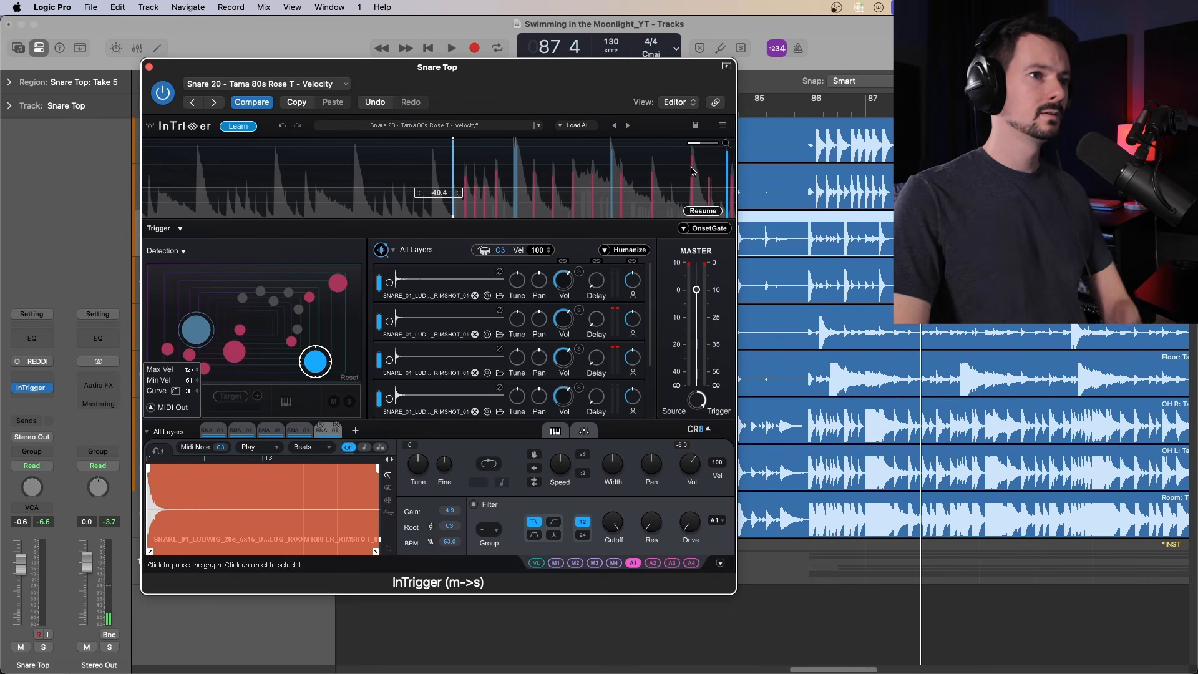
left_click(692, 171)
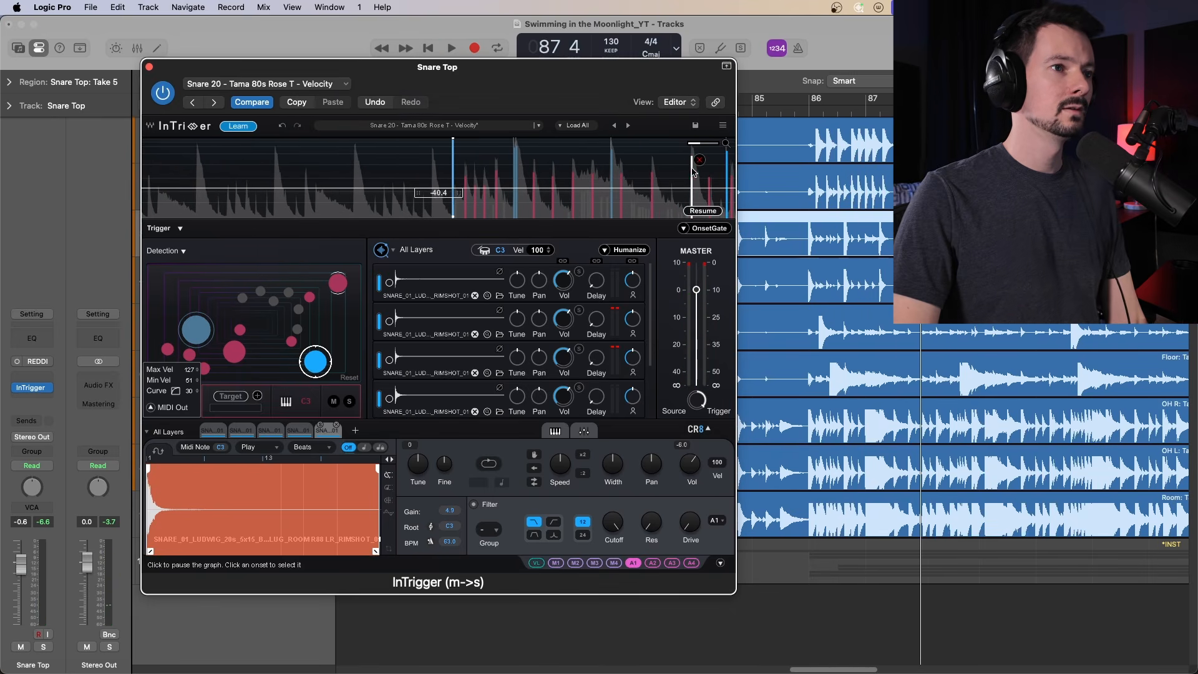
double_click(860, 113)
left_click(699, 211)
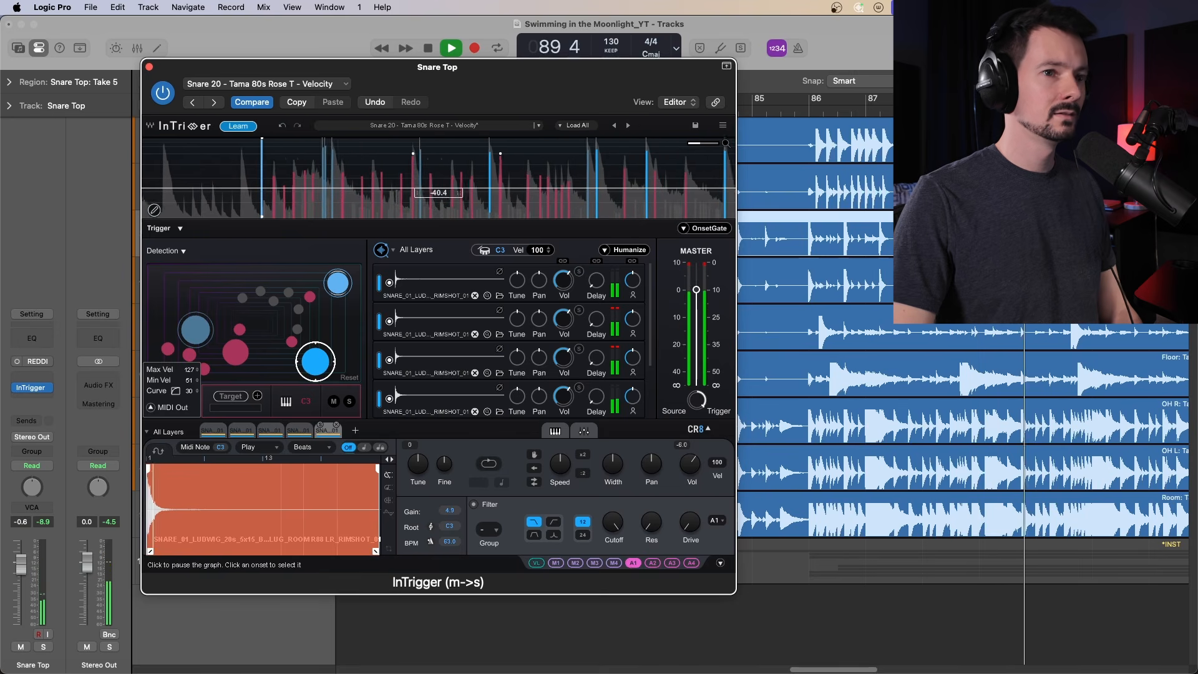
Close InTrigger, set Snare Top's volume to -3.5 dB, and solo the track
left_click(149, 68)
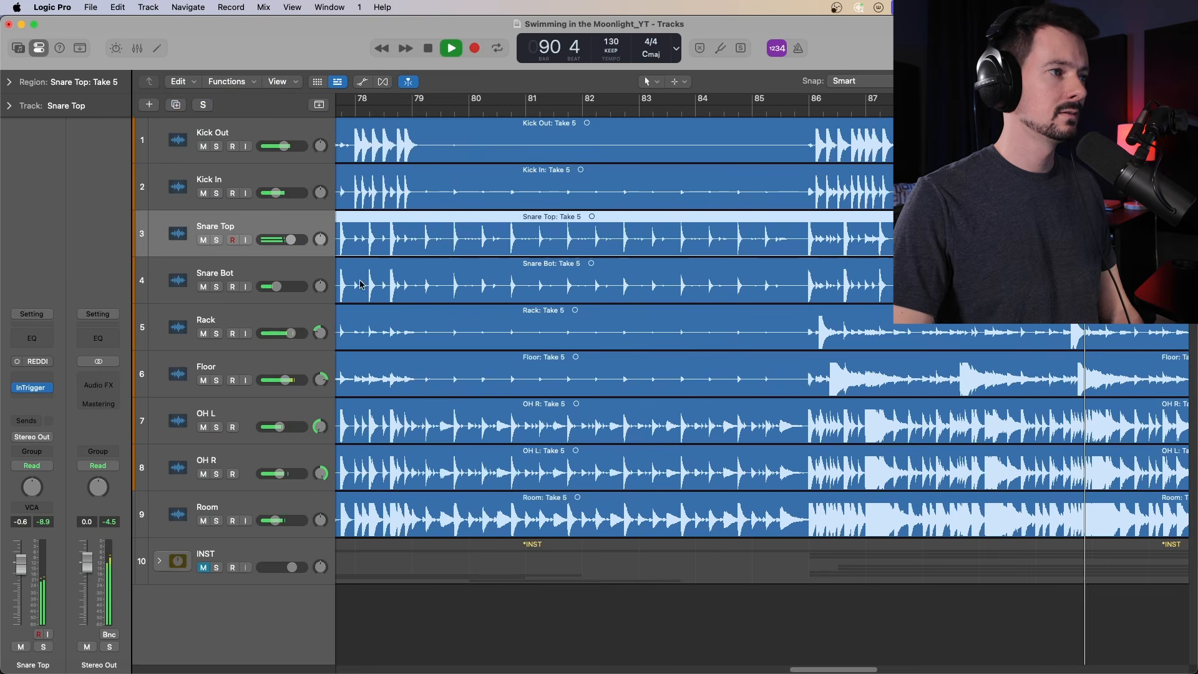
left_click_drag(290, 240, 287, 240)
left_click(216, 240)
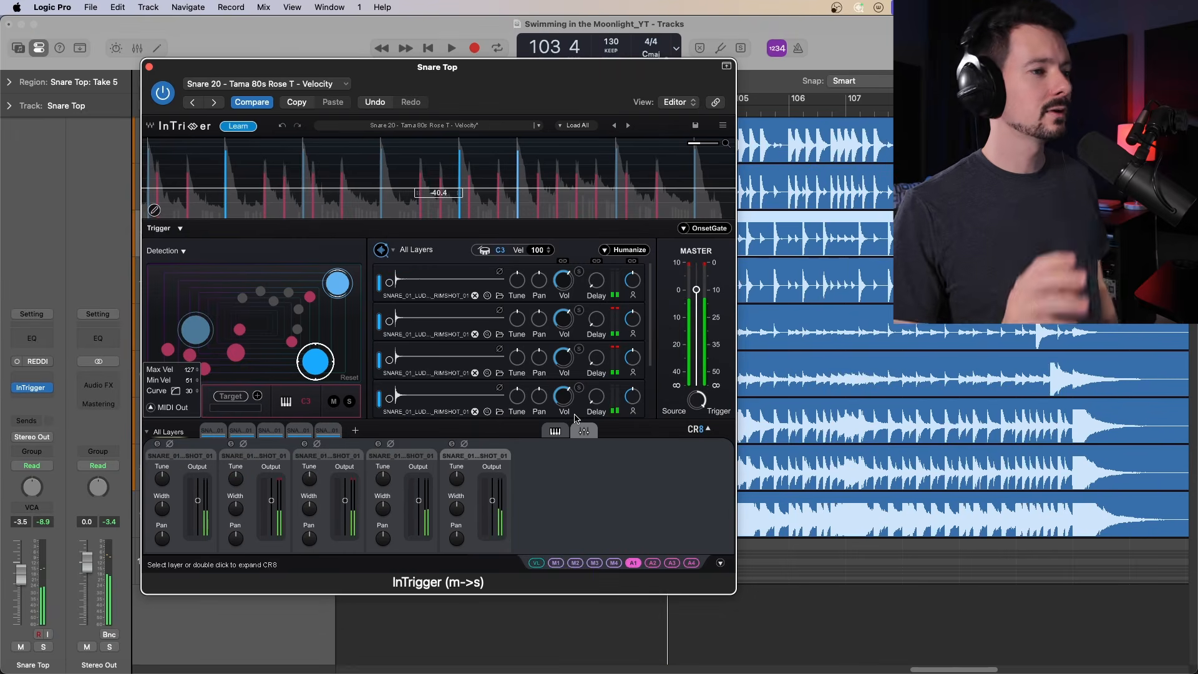